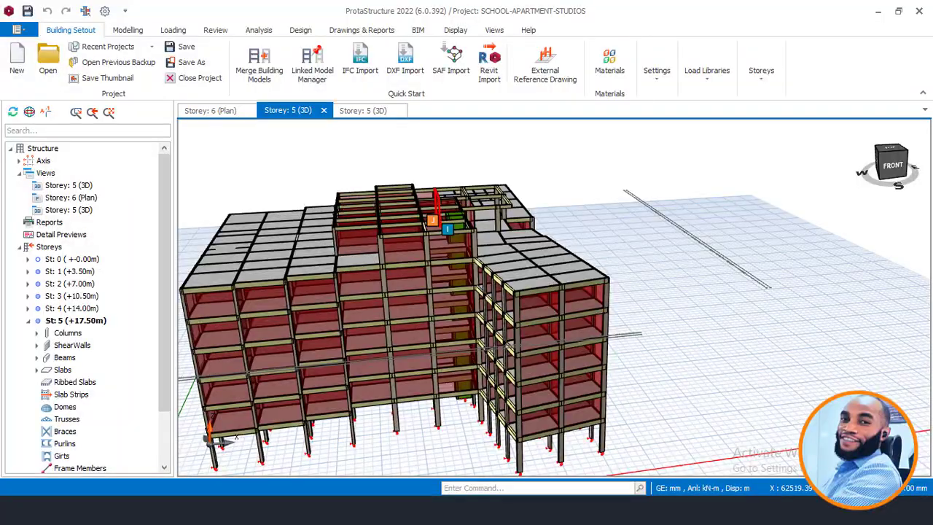
- Switch to AutoCAD and examine the beam details in Drawing1, especially the reinforcement and dimensions of beam 1B14
left_click(421, 459)
scroll(379, 202, "up", 8)
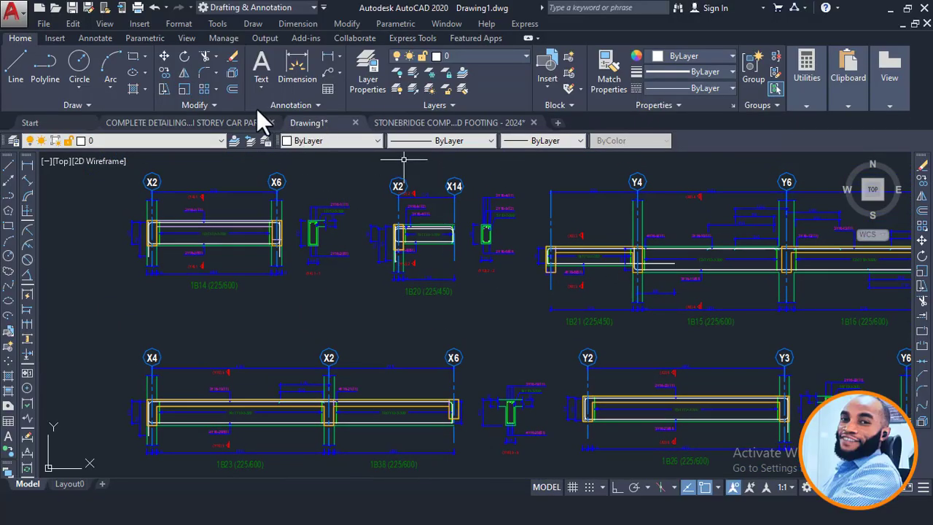
scroll(470, 217, "down", 5)
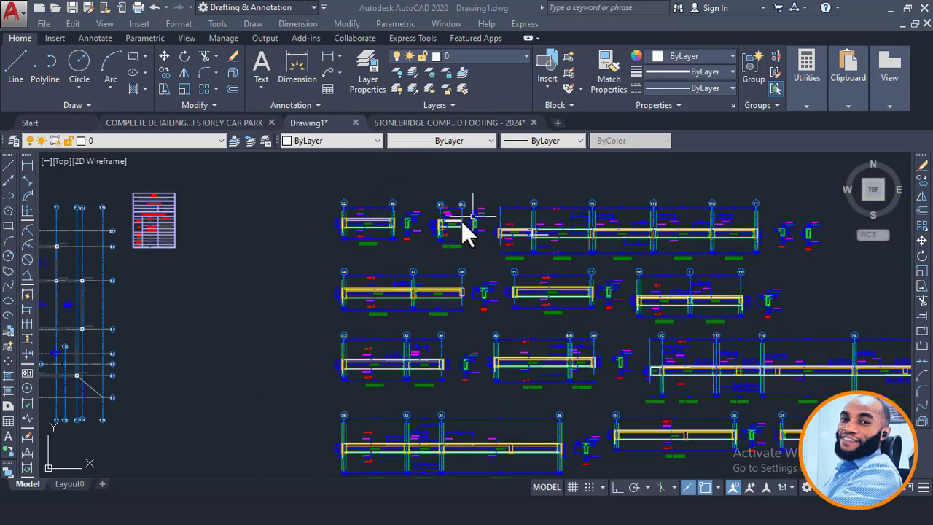
scroll(391, 235, "up", 5)
scroll(391, 235, "down", 1)
scroll(427, 268, "down", 6)
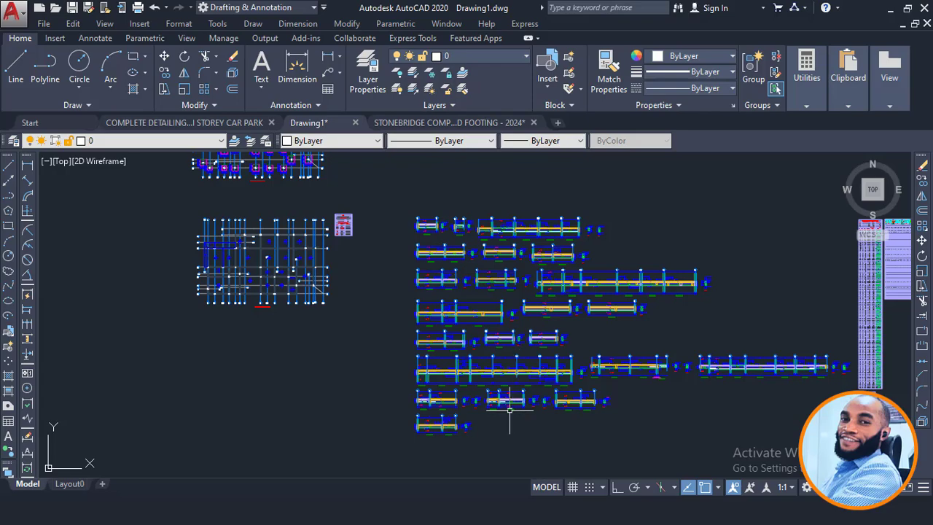
scroll(484, 246, "up", 6)
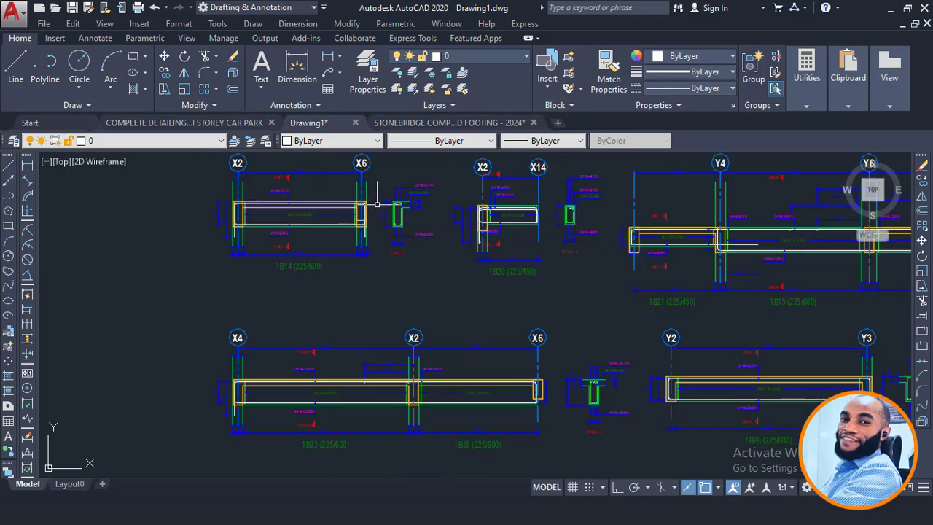
scroll(335, 287, "down", 7)
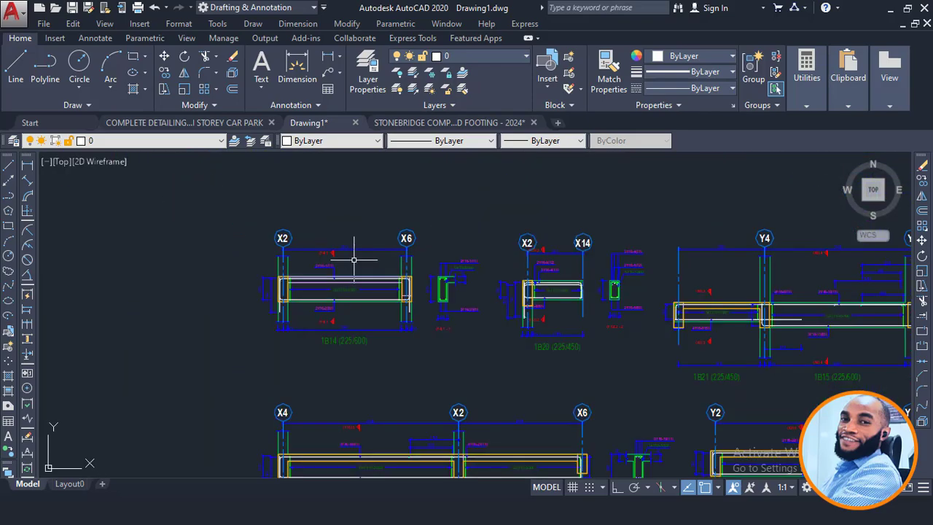
scroll(354, 280, "up", 6)
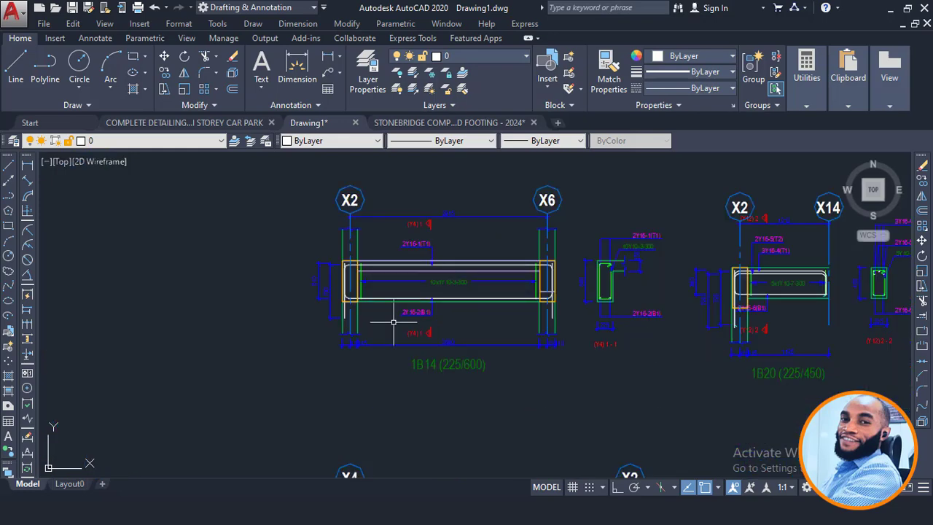
scroll(441, 275, "down", 2)
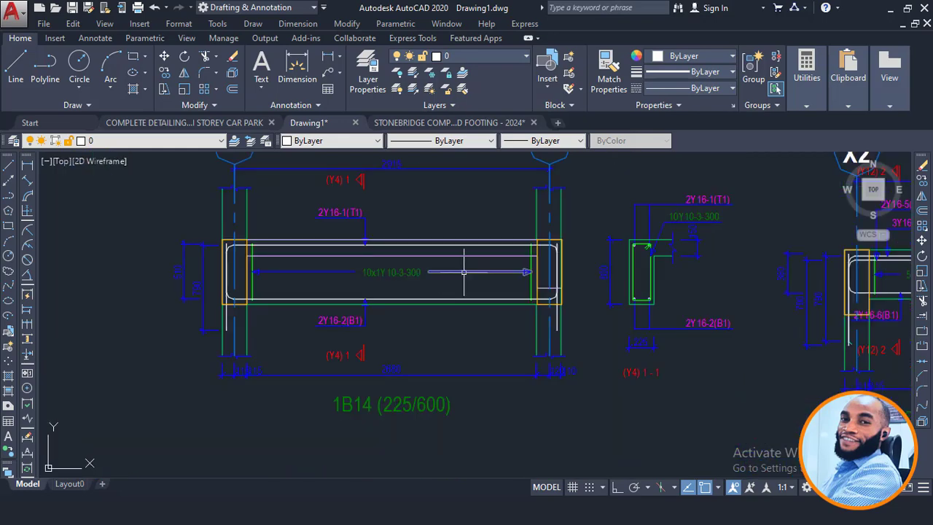
middle_click_drag(417, 289, 462, 331)
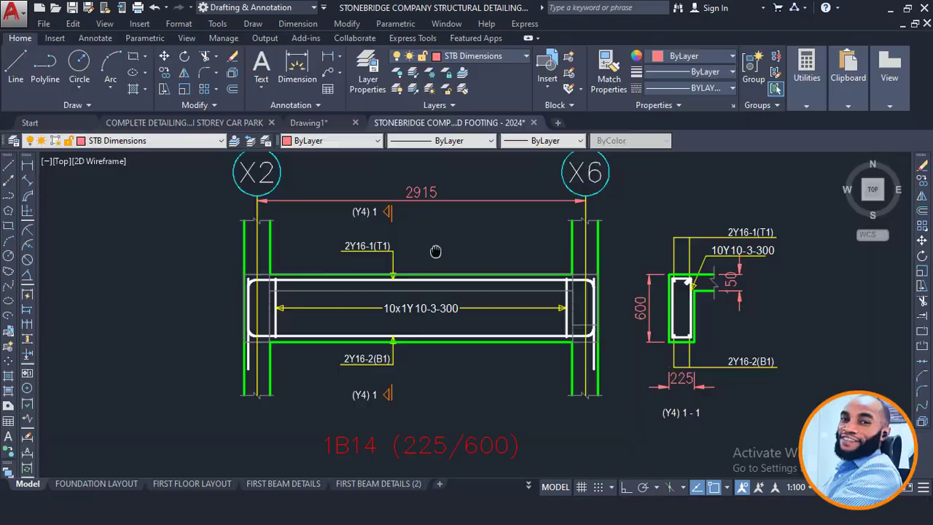
- Compare the formatted 1B14 beam detail in the STONEBRIDGE footing drawing with the unformatted 1B14 detail in Drawing1
middle_click_drag(433, 250, 447, 244)
scroll(476, 255, "down", 1)
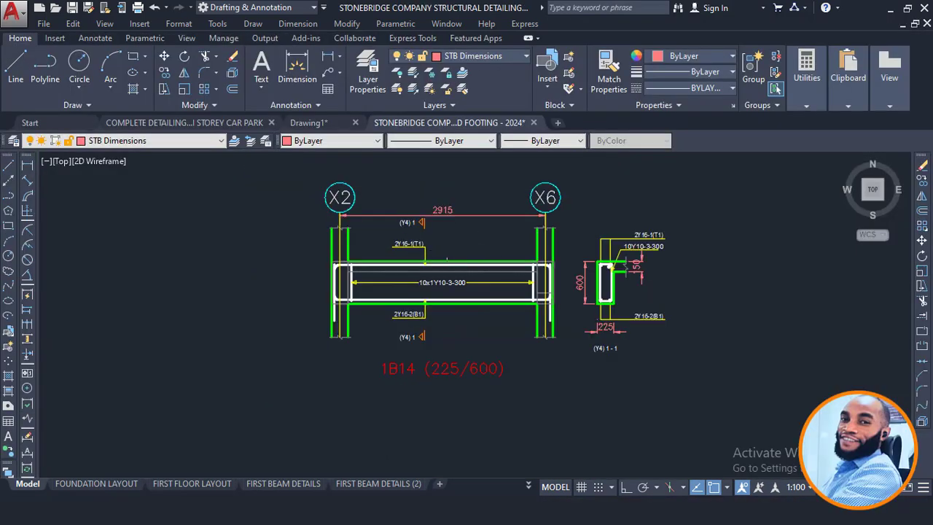
scroll(477, 237, "up", 2)
scroll(478, 239, "down", 2)
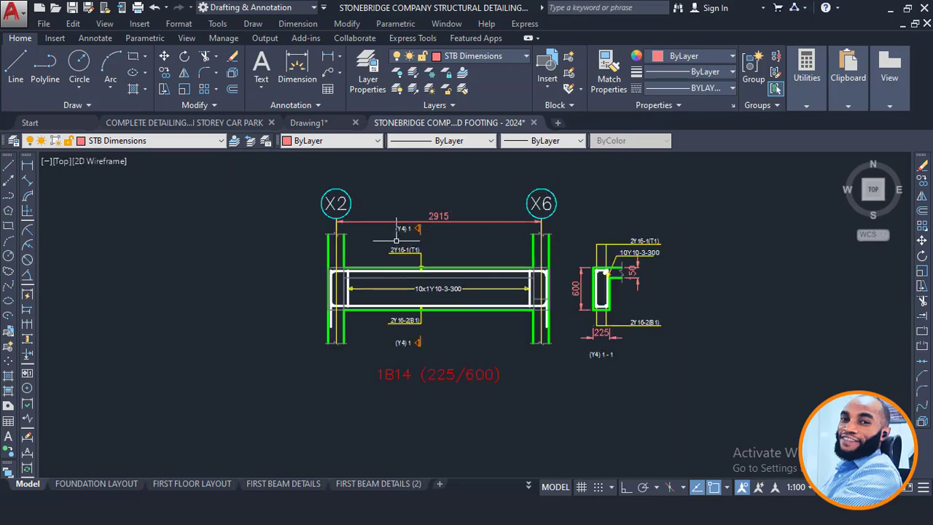
scroll(404, 256, "up", 2)
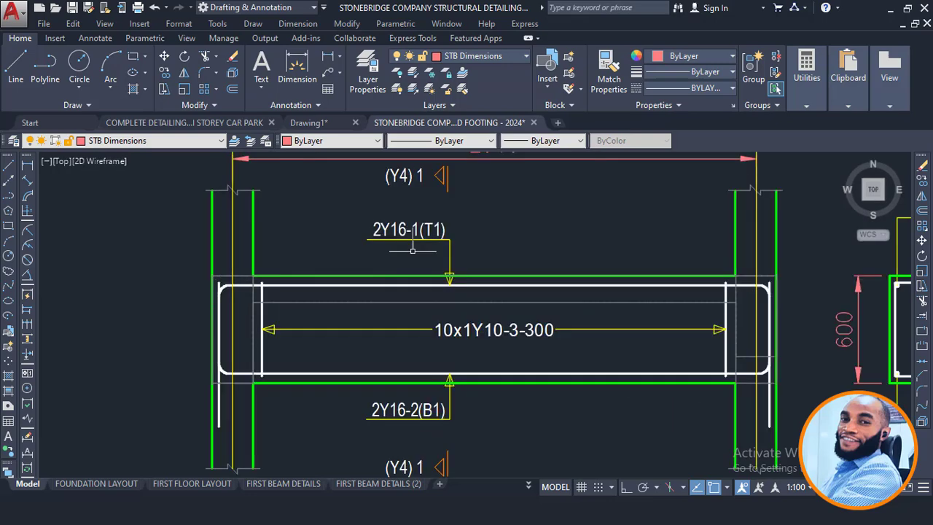
left_click(326, 125)
scroll(479, 250, "down", 2)
scroll(438, 229, "up", 2)
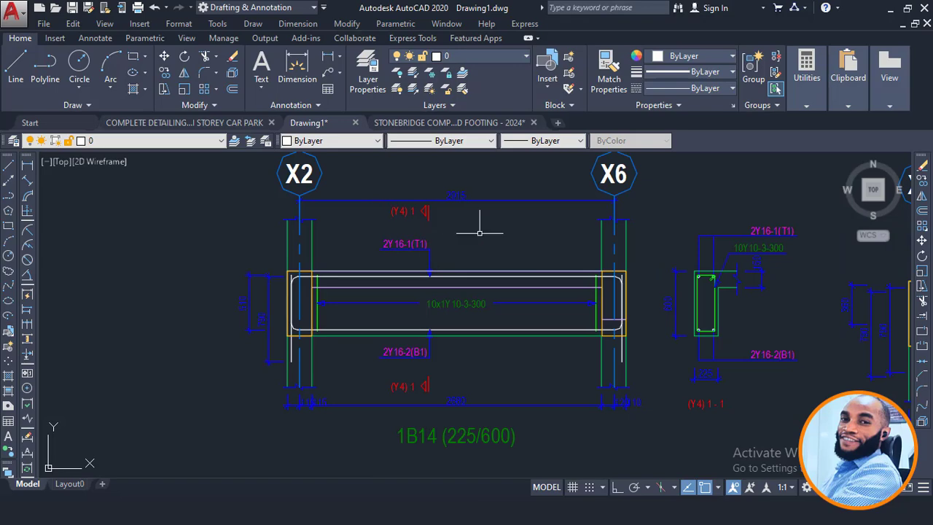
scroll(411, 244, "down", 2)
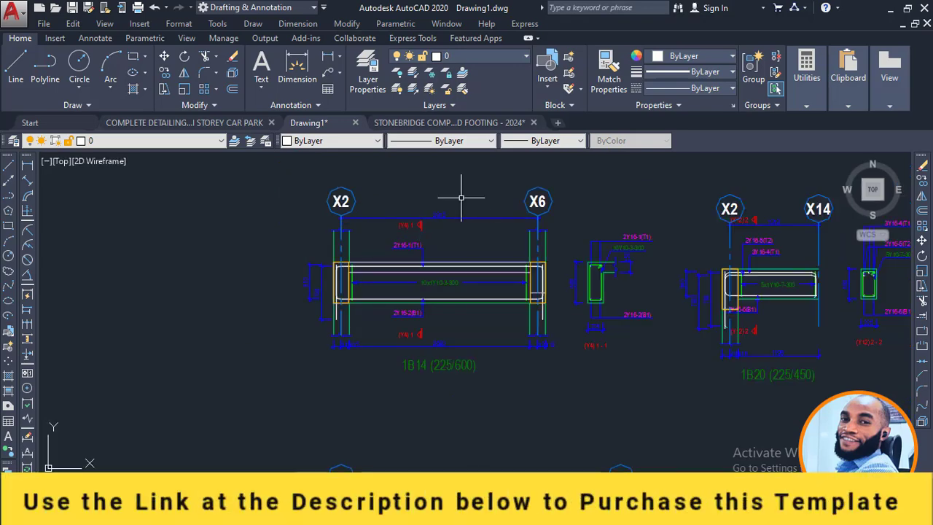
scroll(558, 236, "down", 1)
scroll(583, 219, "up", 1)
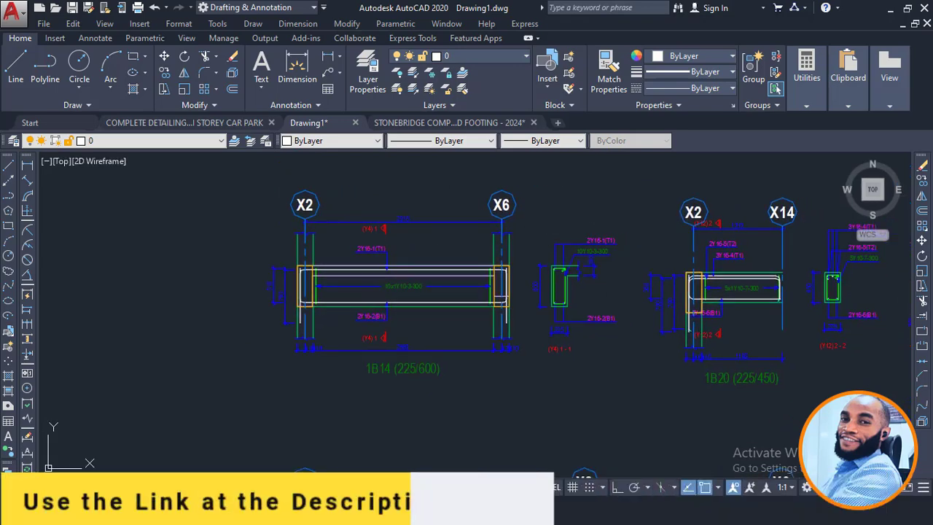
- Examine the overall arrangement of floor plans and beam details in Drawing1 and the 1B14 elevation with its section
scroll(371, 242, "down", 6)
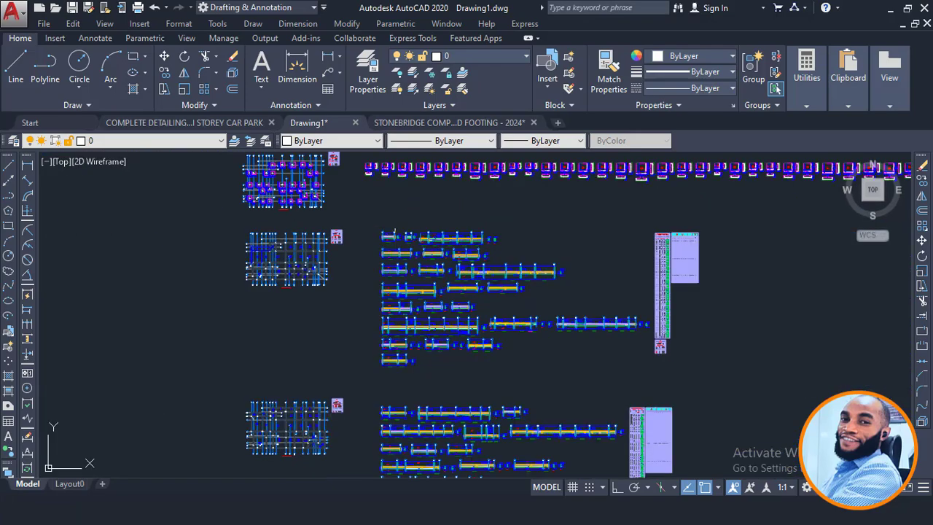
middle_click_drag(395, 228, 402, 281)
scroll(402, 267, "up", 2)
scroll(371, 343, "up", 1)
scroll(371, 344, "up", 8)
scroll(445, 263, "down", 4)
mouse_move(439, 282)
middle_mouse_down()
mouse_move(445, 227)
mouse_move(382, 281)
middle_mouse_up()
scroll(385, 275, "up", 2)
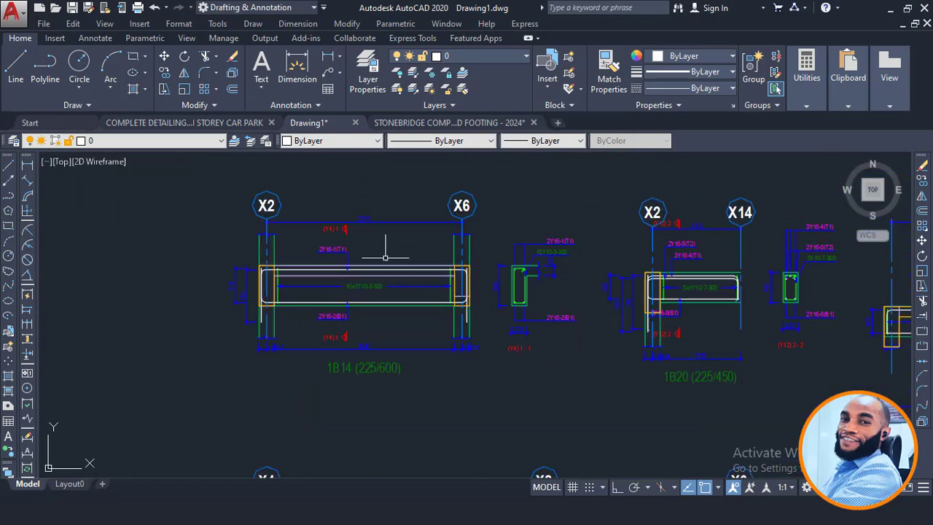
scroll(385, 234, "up", 2)
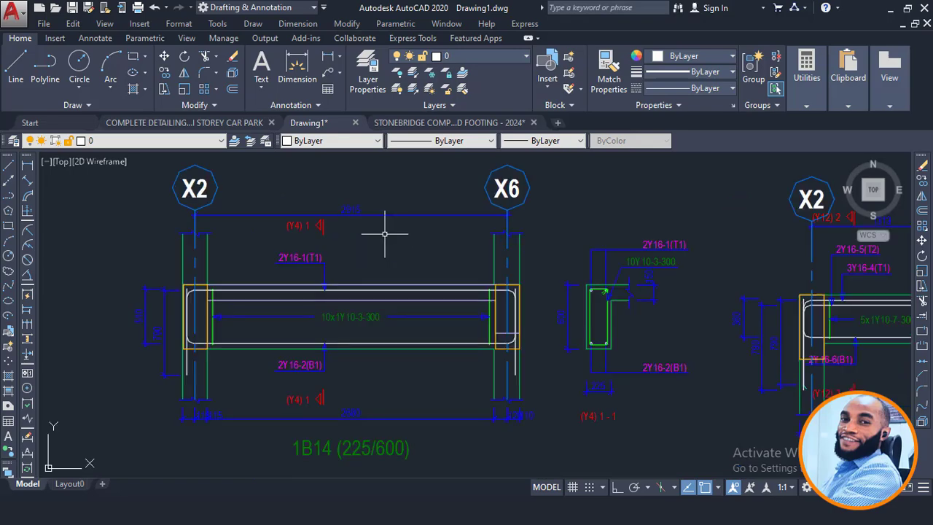
scroll(385, 233, "down", 4)
- Copy the complete 1B14 beam elevation and its cross-section from Drawing1 to the clipboard
left_click(516, 175)
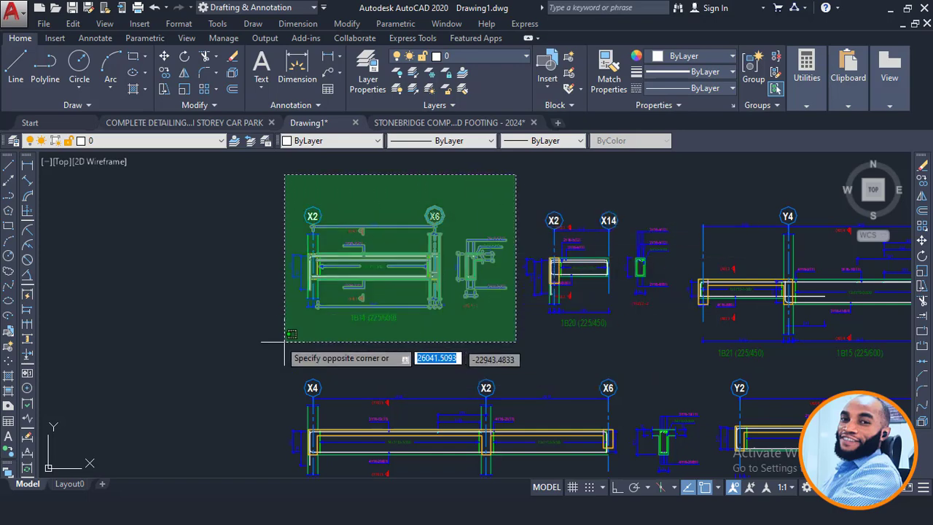
left_click(248, 329)
right_click(295, 186)
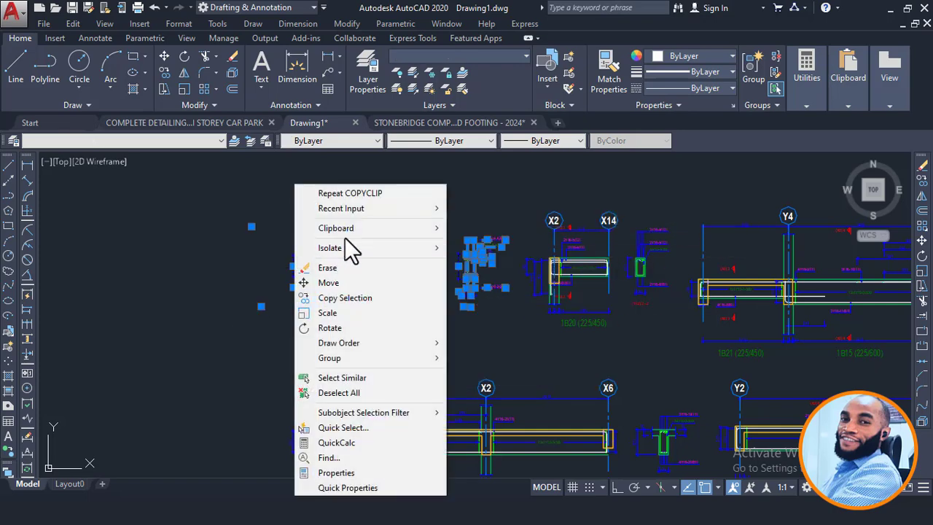
mouse_move(368, 232)
left_click(490, 244)
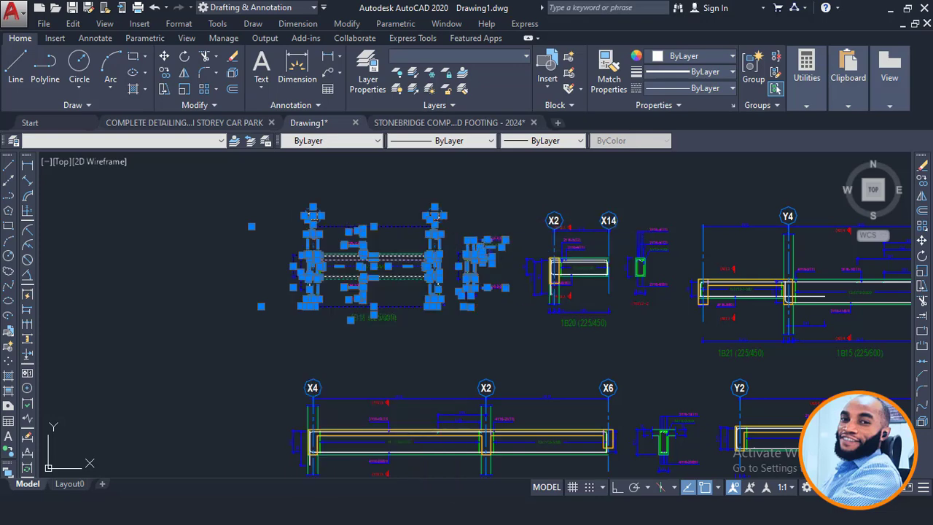
- Paste the 1B14 beam detail into the STONEBRIDGE footing drawing, beside the already formatted 1B14 detail
left_click(461, 123)
scroll(543, 233, "down", 8)
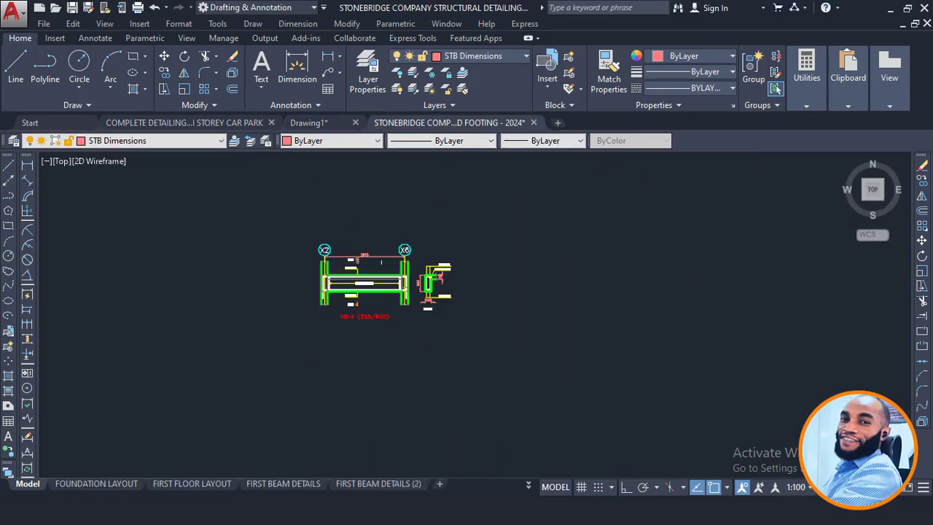
right_click(555, 222)
mouse_move(647, 267)
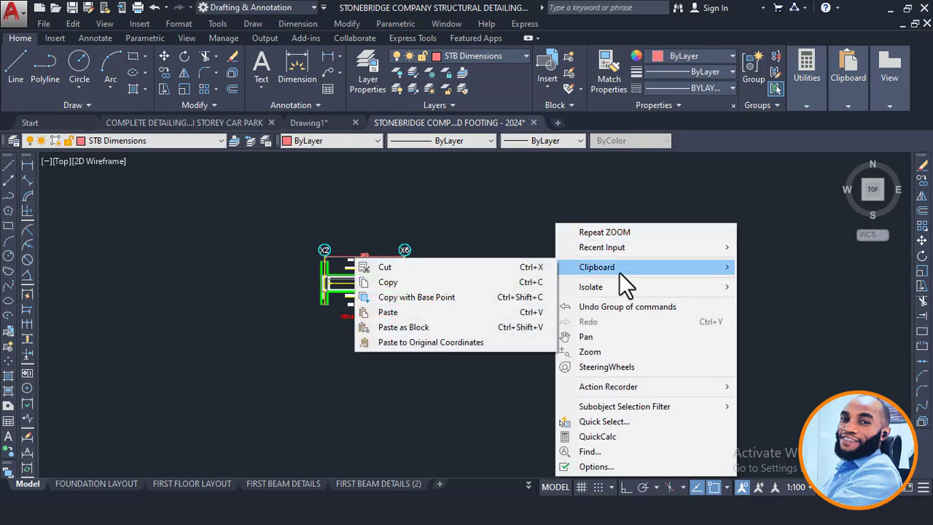
left_click(404, 311)
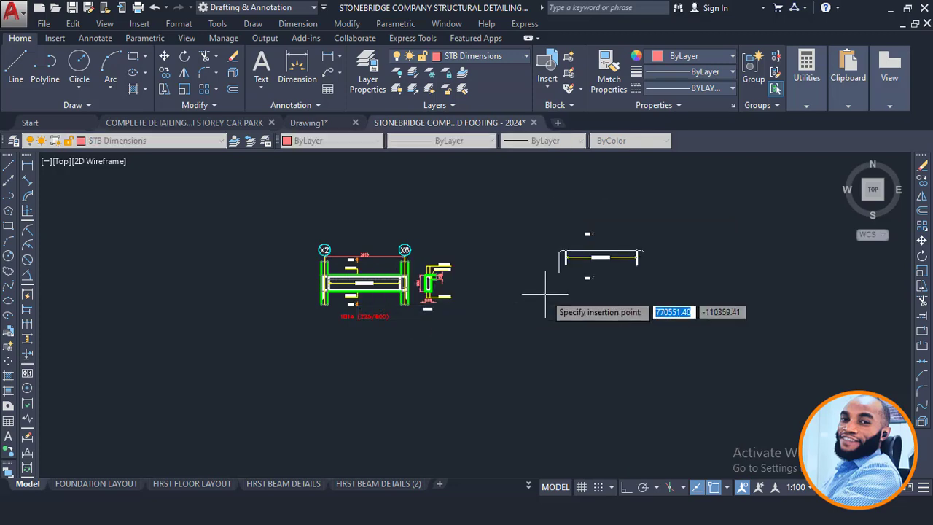
scroll(477, 306, "up", 4)
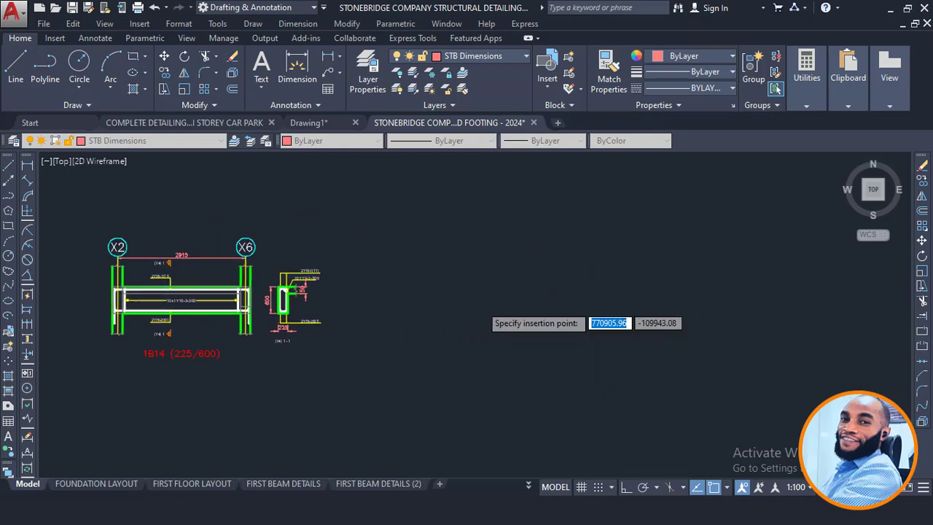
left_click(404, 340)
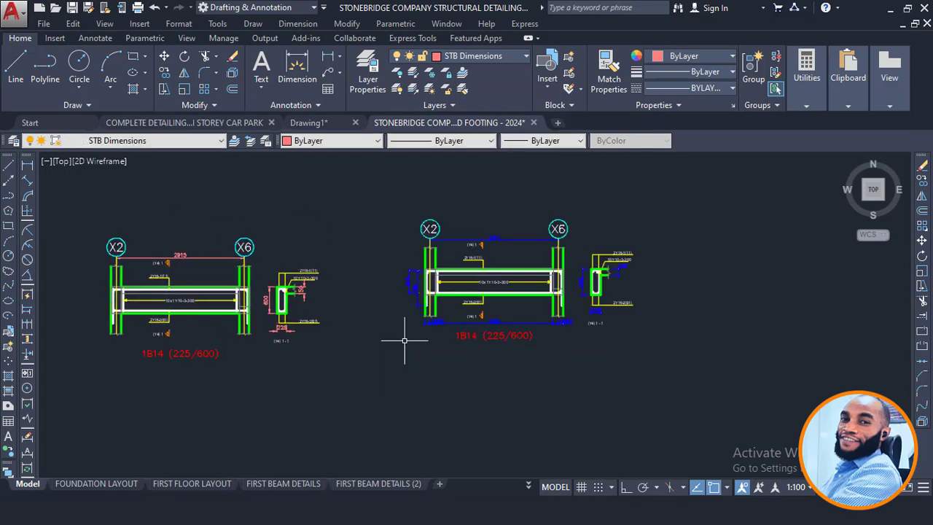
- Compare the dimensions and labels of the pasted 1B14 detail with those of the formatted one
middle_click_drag(317, 283, 388, 274)
scroll(296, 291, "up", 4)
middle_click_drag(243, 293, 406, 312)
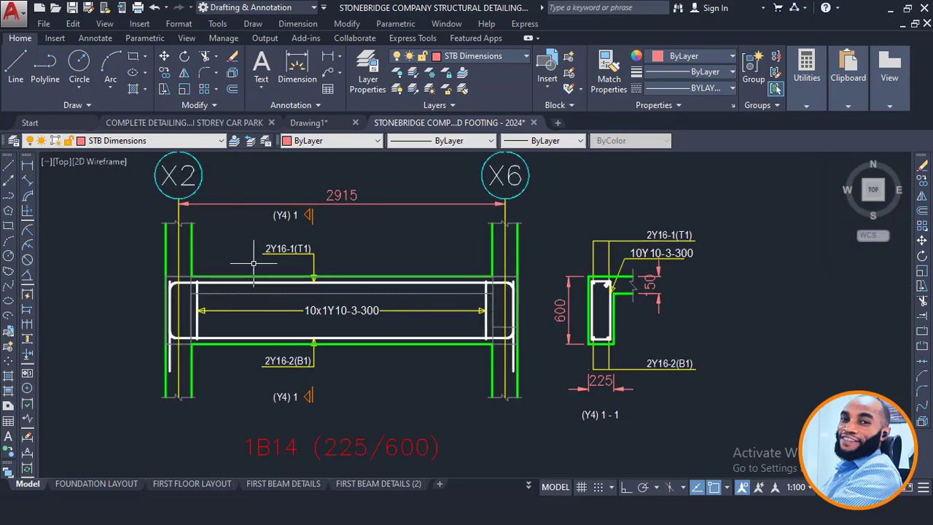
scroll(243, 267, "down", 4)
scroll(489, 258, "up", 4)
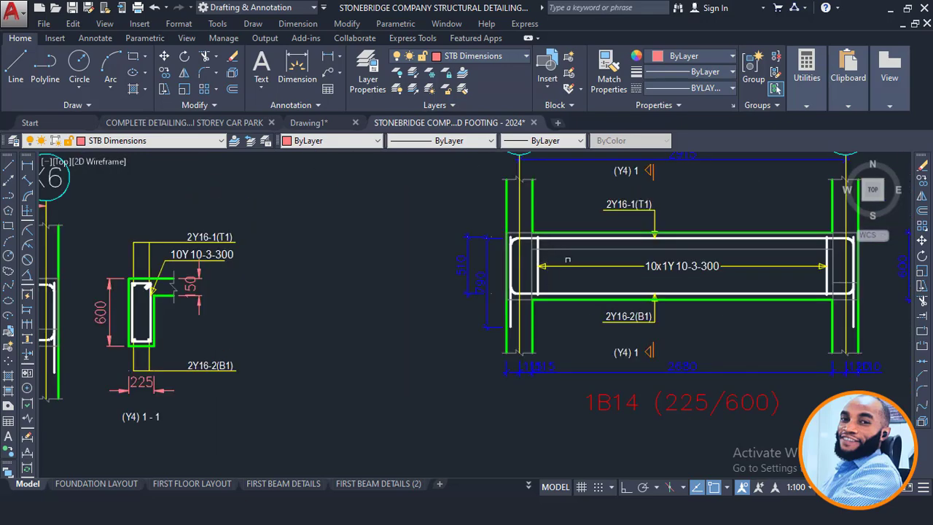
middle_click_drag(527, 266, 476, 299)
scroll(476, 299, "down", 4)
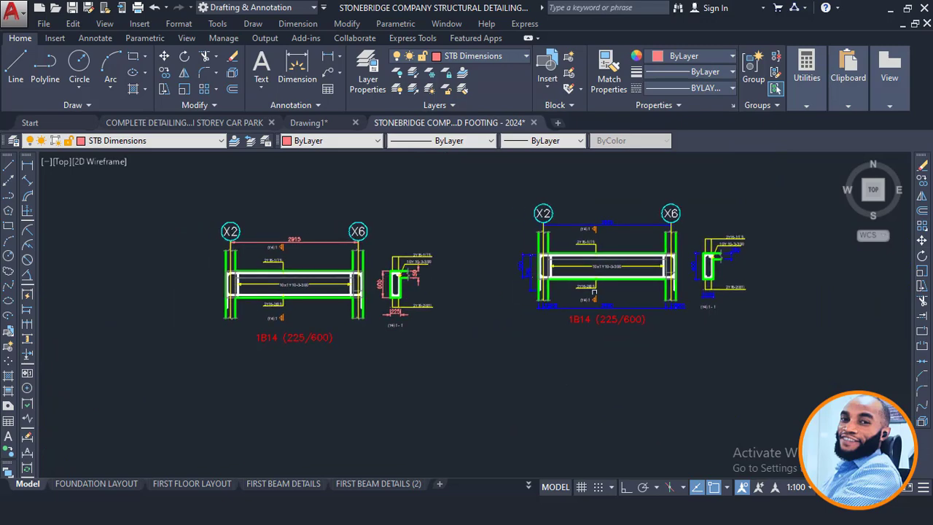
scroll(621, 232, "up", 2)
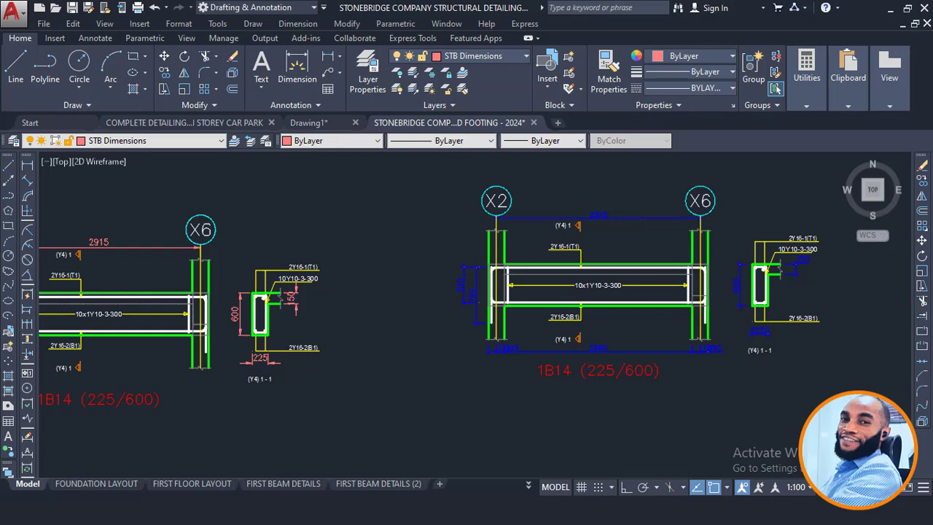
- Delete the row of dimensions beneath the pasted 1B14 beam elevation
scroll(646, 333, "up", 4)
left_click(864, 328)
scroll(837, 321, "down", 2)
left_click(185, 331)
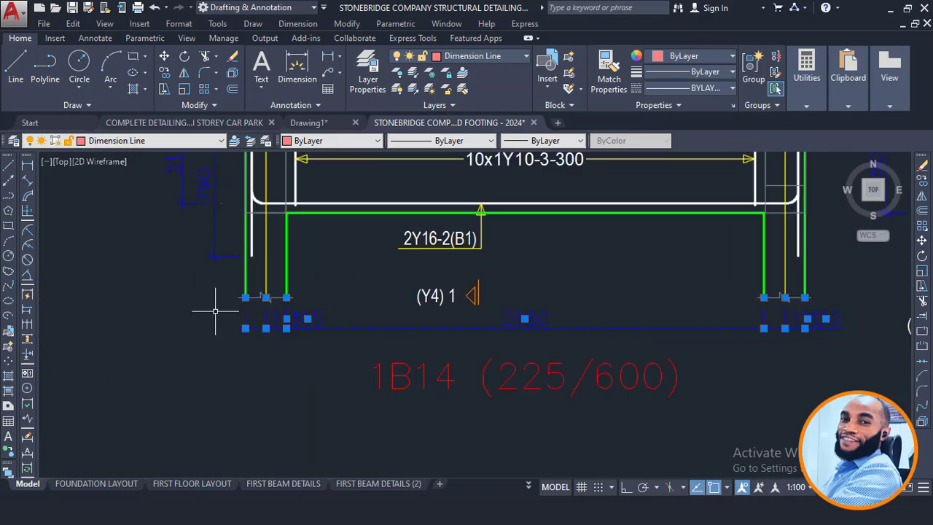
key("Return")
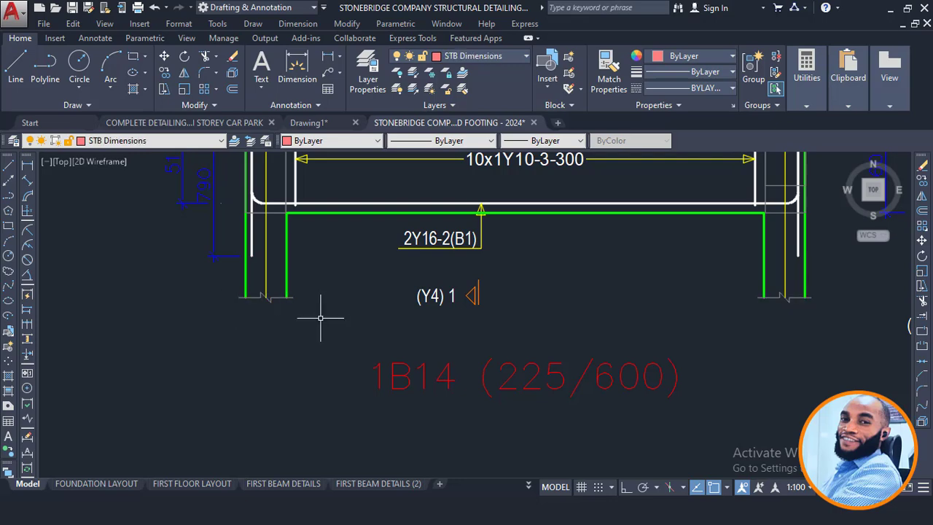
- Delete the two vertical bar dimensions beside the X2 end of the pasted 1B14 beam elevation
scroll(350, 335, "down", 3)
scroll(333, 234, "up", 3)
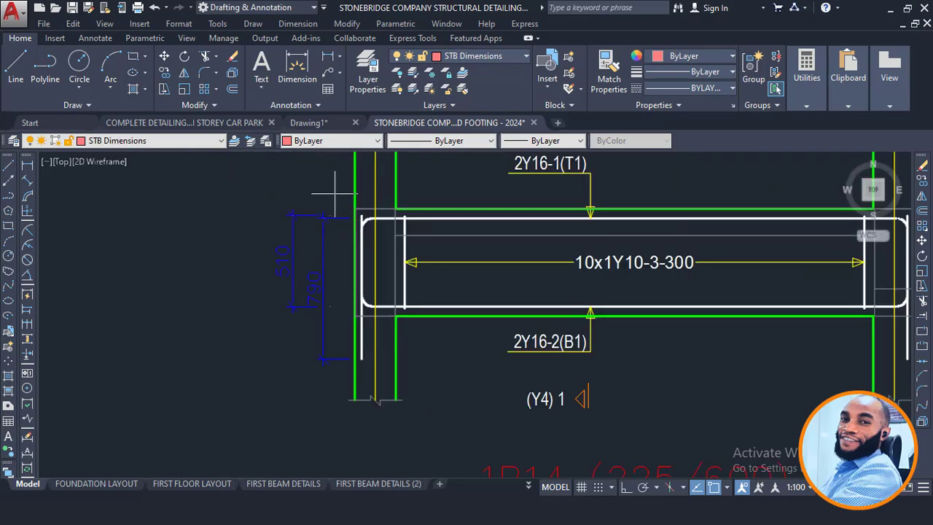
left_click_drag(335, 193, 216, 367)
key("Return")
- Compare the pasted detail's X2–X6 span dimension with the matching dimension on the formatted 1B14 detail
scroll(223, 291, "down", 3)
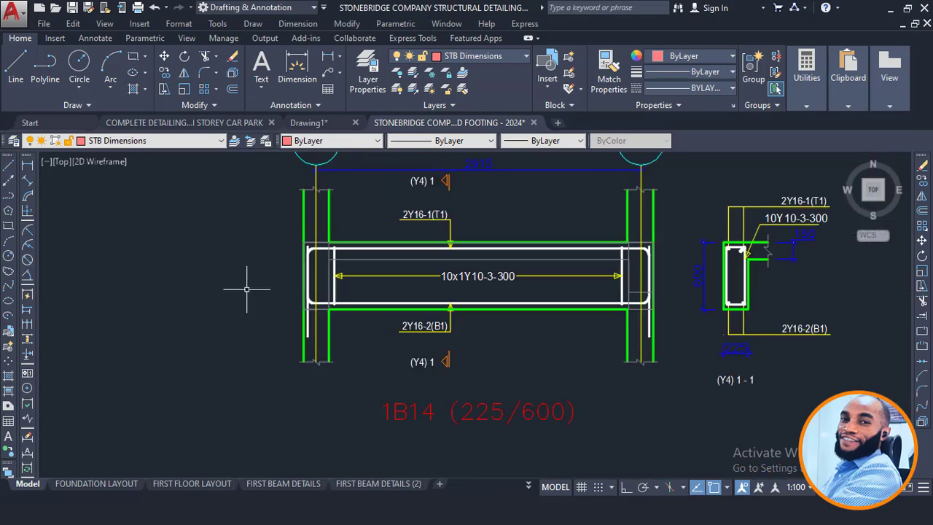
scroll(420, 234, "up", 2)
scroll(396, 198, "up", 3)
middle_click_drag(396, 198, 506, 231)
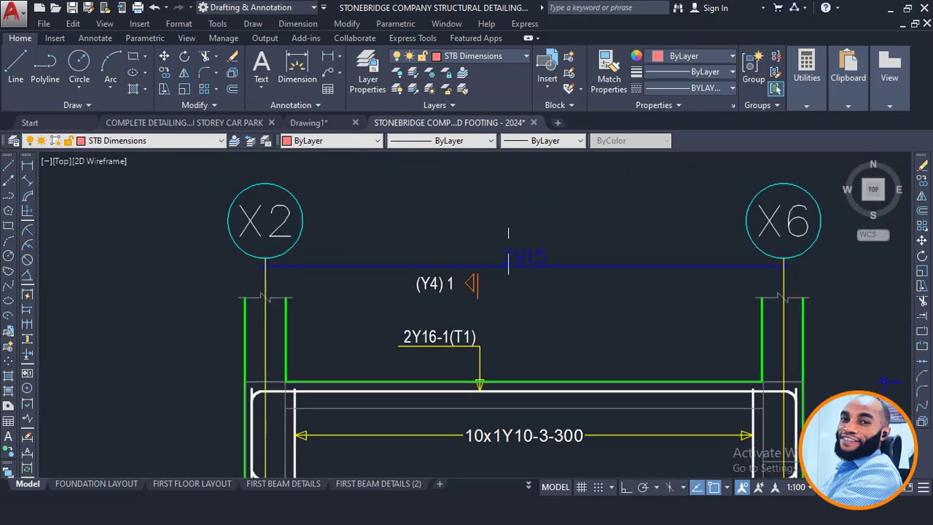
scroll(458, 235, "down", 2)
middle_click_drag(382, 217, 778, 245)
scroll(547, 233, "down", 2)
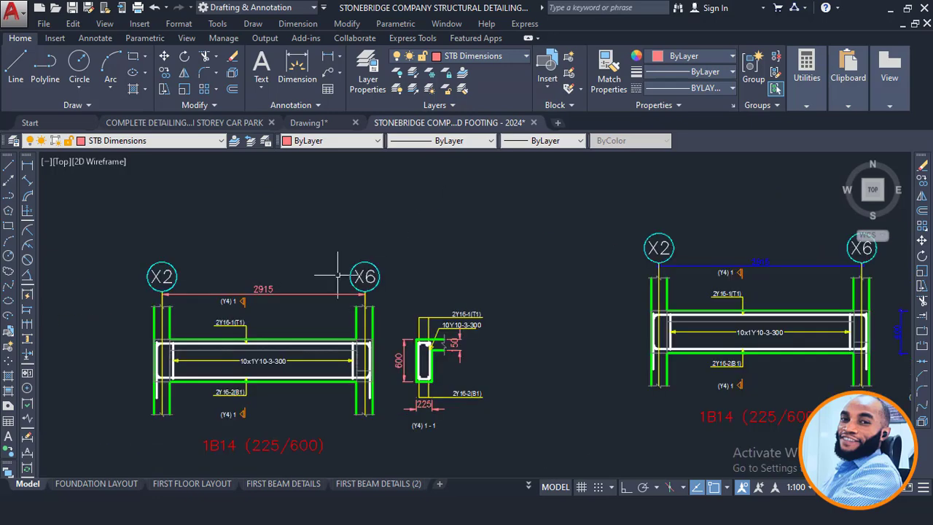
- Examine the column details with their footings, starter bars and links in the STONEBRIDGE template drawing
middle_click_drag(200, 313, 306, 258)
scroll(379, 200, "down", 8)
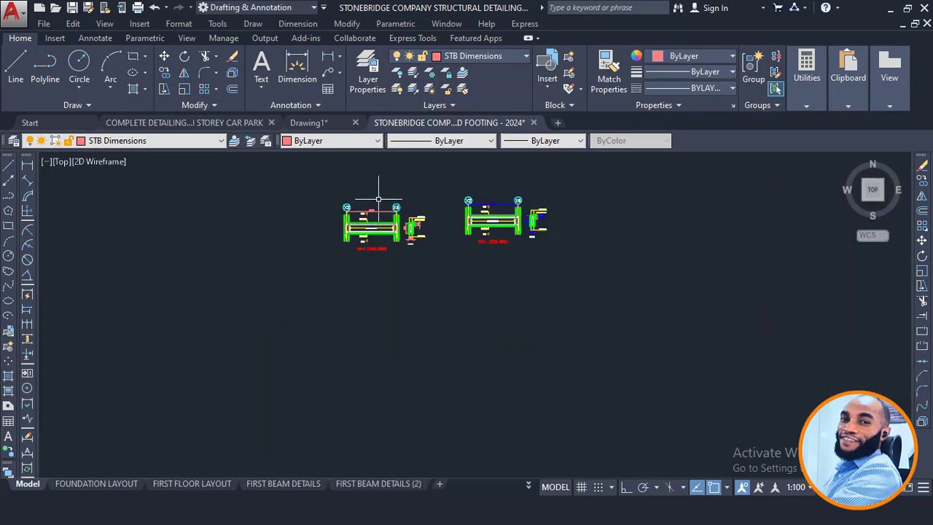
scroll(406, 265, "down", 4)
scroll(350, 361, "up", 5)
scroll(392, 363, "up", 6)
mouse_move(583, 341)
middle_mouse_down()
mouse_move(428, 295)
mouse_move(435, 282)
mouse_move(266, 308)
middle_mouse_up()
scroll(430, 291, "up", 2)
mouse_move(659, 317)
middle_mouse_down()
mouse_move(472, 313)
mouse_move(451, 303)
middle_mouse_up()
scroll(455, 300, "up", 4)
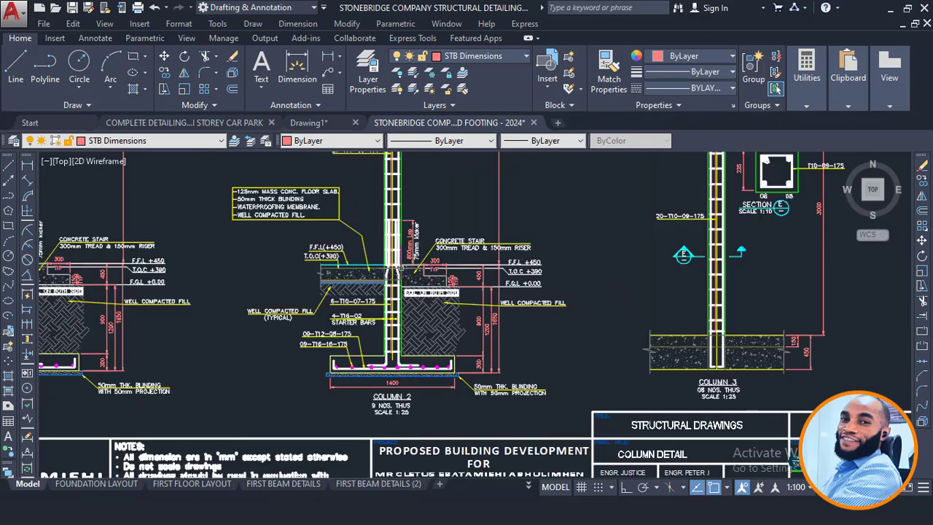
scroll(400, 268, "down", 3)
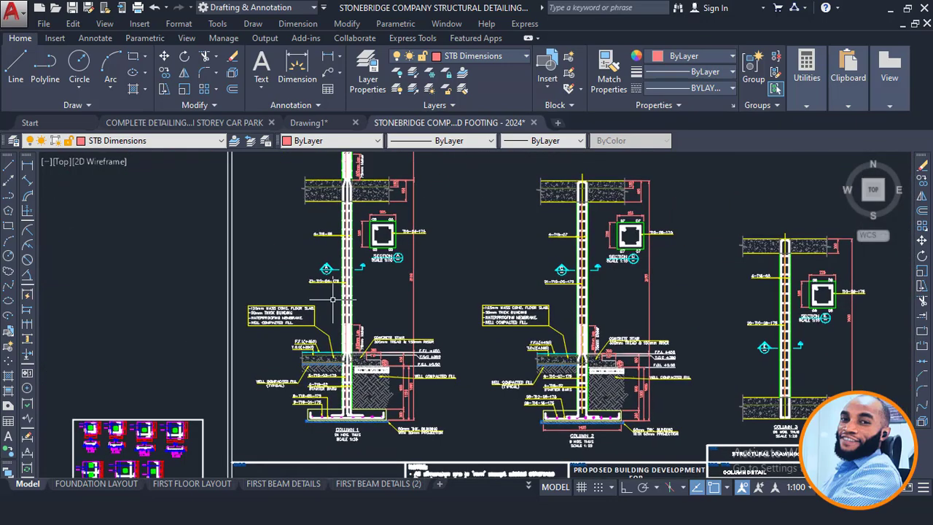
scroll(333, 299, "up", 5)
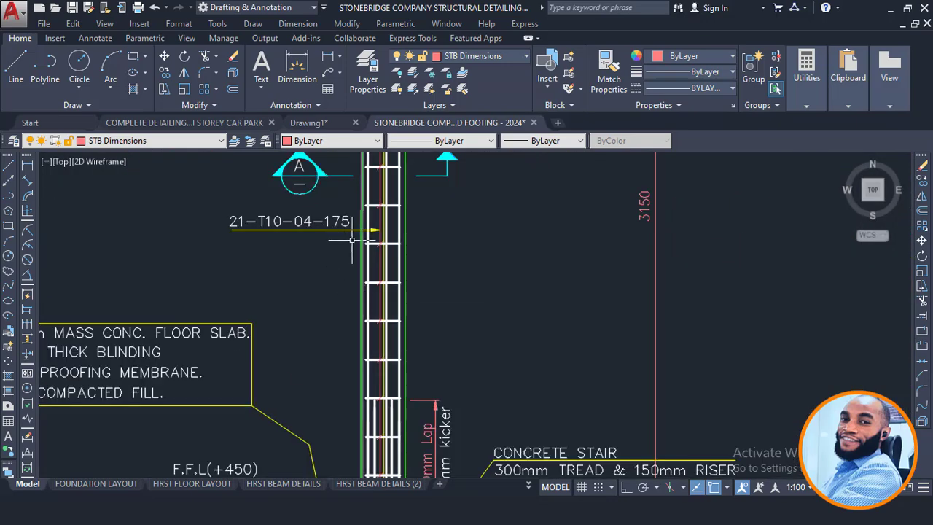
- Switch to Drawing1 and examine the exported column elevations and their sections for comparison
left_click(319, 120)
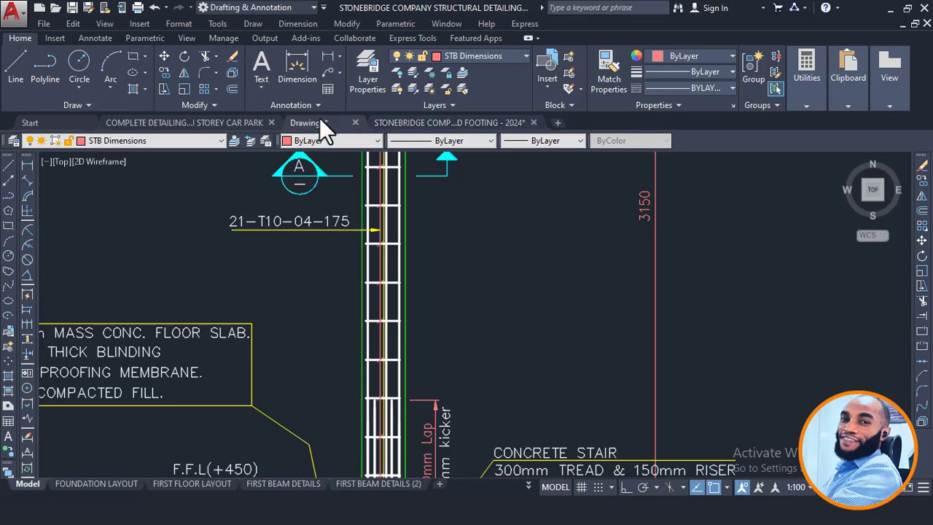
scroll(441, 207, "down", 4)
scroll(362, 337, "up", 8)
scroll(363, 337, "up", 4)
middle_click_drag(314, 354, 360, 290)
scroll(277, 390, "up", 2)
middle_click_drag(288, 345, 327, 228)
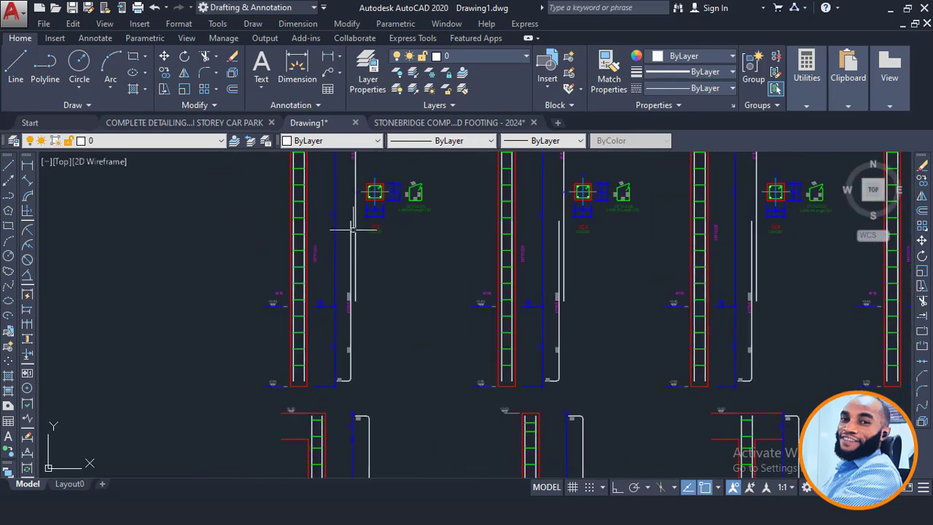
- Return to the STONEBRIDGE pad footing drawing and examine the footing bars and labels of the Column 1 detail
left_click(429, 123)
scroll(416, 266, "down", 6)
scroll(398, 362, "up", 6)
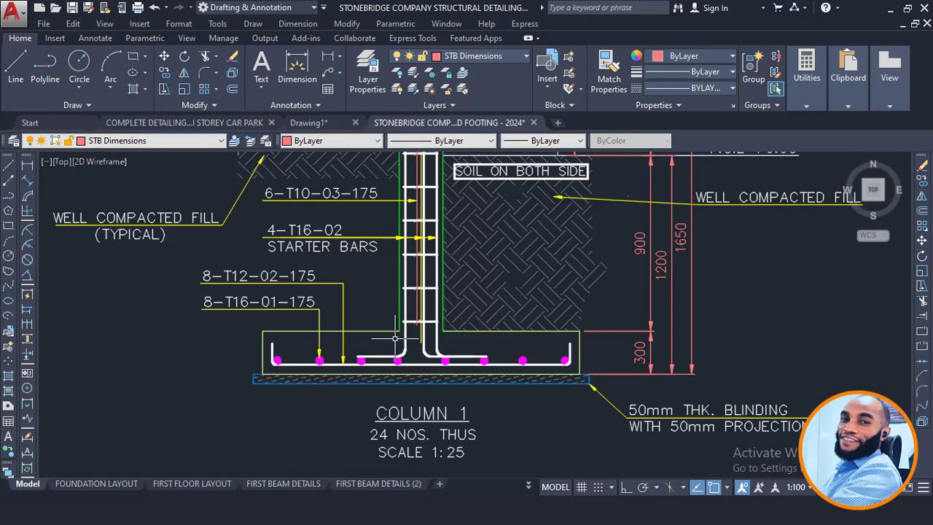
scroll(395, 322, "down", 3)
scroll(395, 335, "up", 2)
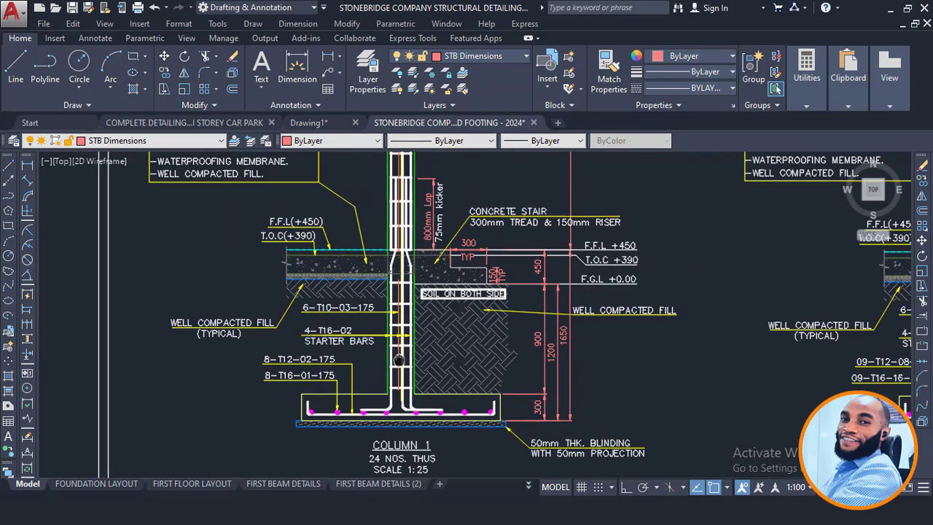
scroll(396, 341, "down", 6)
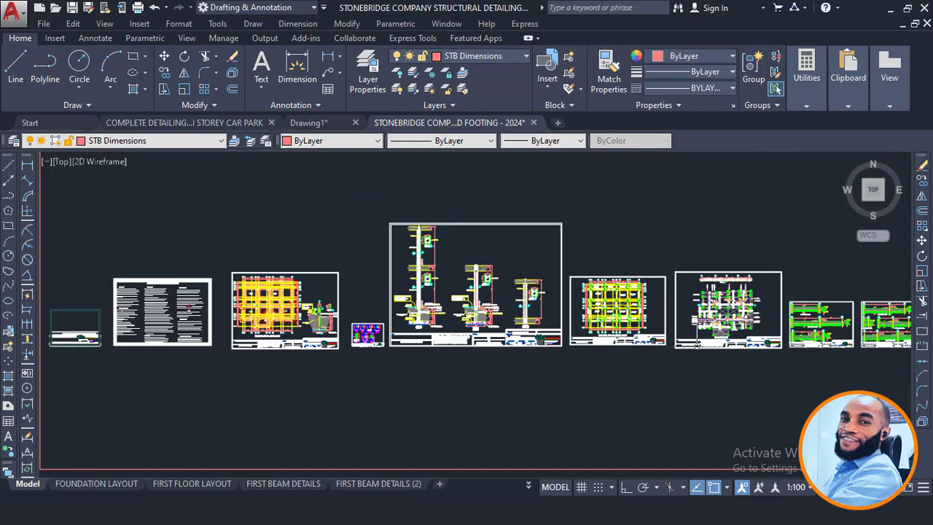
- Examine the slab reinforcement plan on its sheet in the STONEBRIDGE template drawing
middle_click_drag(759, 321, 510, 321)
scroll(496, 313, "up", 4)
middle_click_drag(711, 306, 612, 310)
scroll(612, 310, "up", 6)
middle_click_drag(467, 280, 600, 289)
scroll(493, 265, "down", 6)
scroll(470, 291, "up", 6)
scroll(467, 289, "down", 5)
scroll(467, 289, "down", 2)
left_click_drag(229, 190, 400, 223)
middle_click_drag(400, 223, 563, 292)
scroll(563, 291, "up", 2)
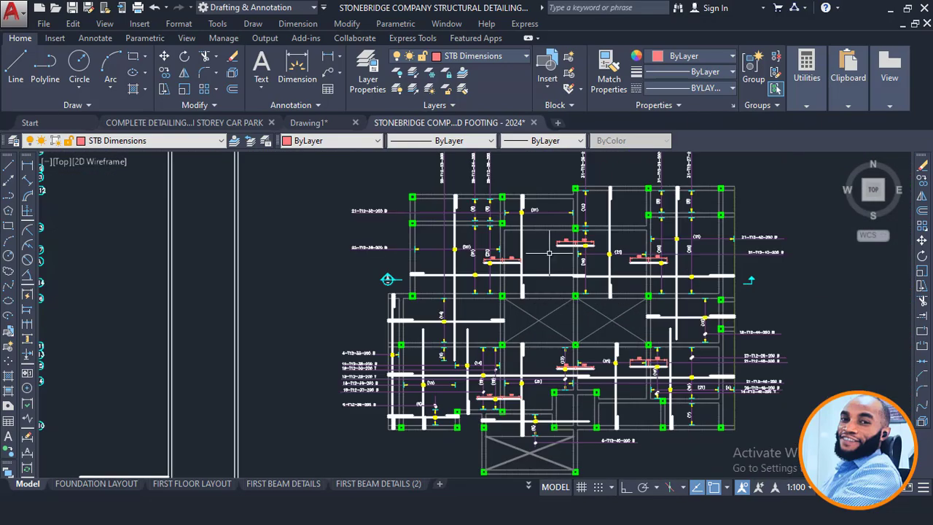
scroll(547, 254, "up", 2)
scroll(574, 255, "down", 2)
- Examine the beam labels and slab thickness notes on the template's floor layout plan
middle_click_drag(418, 268, 910, 287)
middle_click_drag(631, 284, 838, 312)
scroll(484, 215, "up", 5)
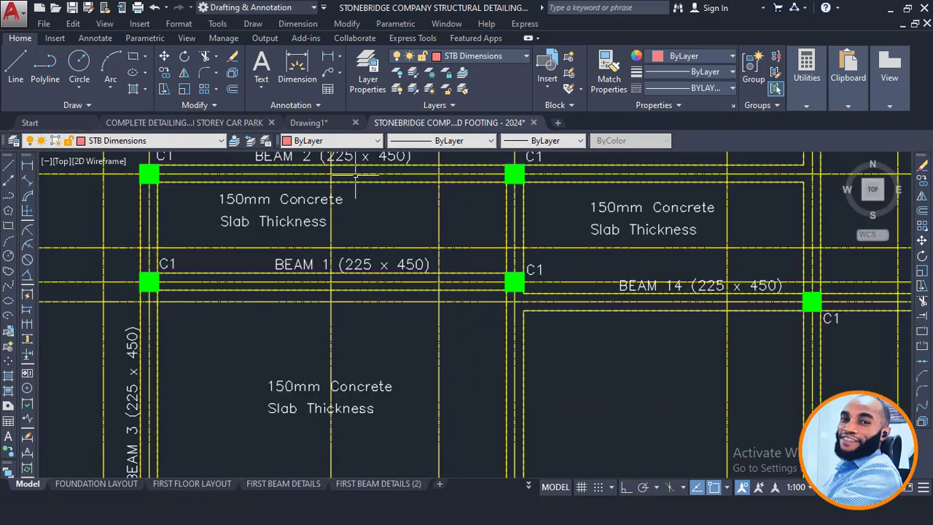
- Switch to Drawing1 and examine the exported floor layout plan with its grid axes and beams
left_click(312, 124)
scroll(467, 294, "down", 10)
middle_click_drag(478, 232, 469, 347)
scroll(472, 299, "up", 3)
scroll(459, 171, "up", 4)
scroll(414, 258, "up", 5)
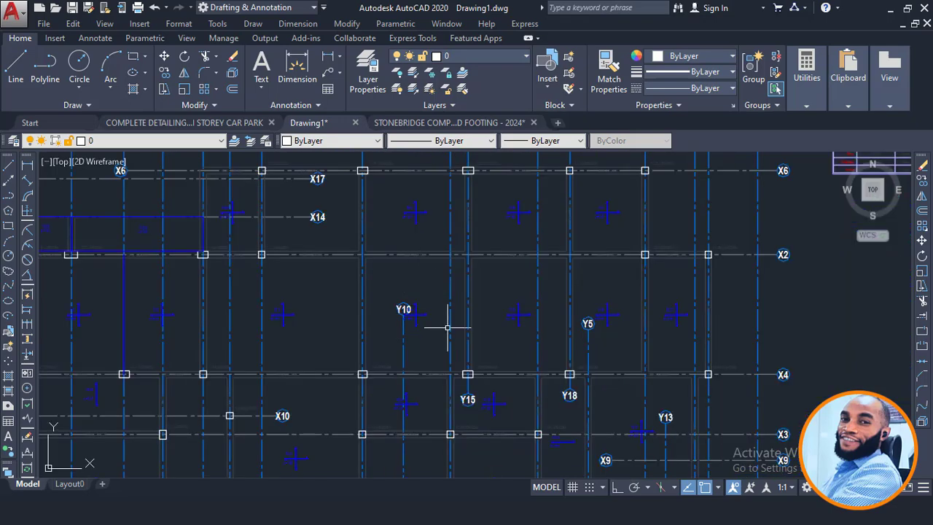
scroll(446, 298, "down", 4)
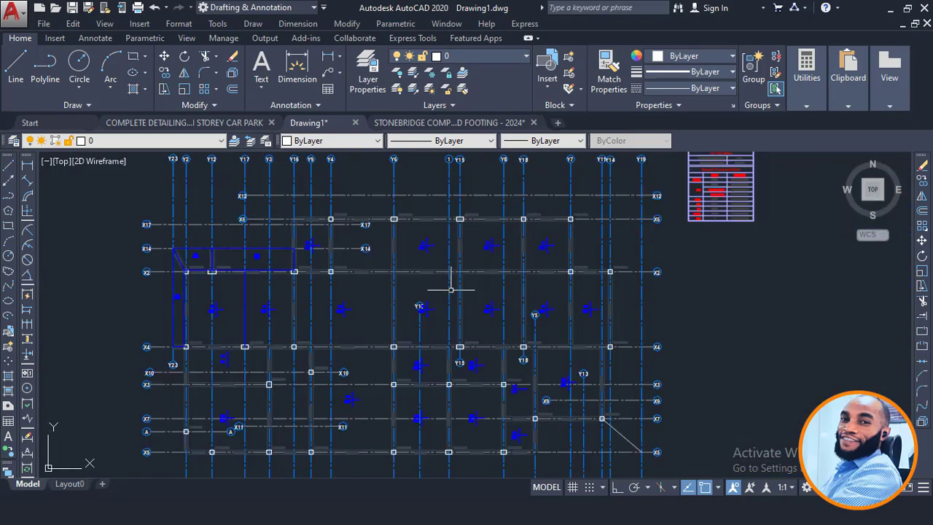
- Examine the exported foundation plan in Drawing1 and its place among the other exported details
scroll(472, 199, "down", 6)
scroll(472, 199, "up", 7)
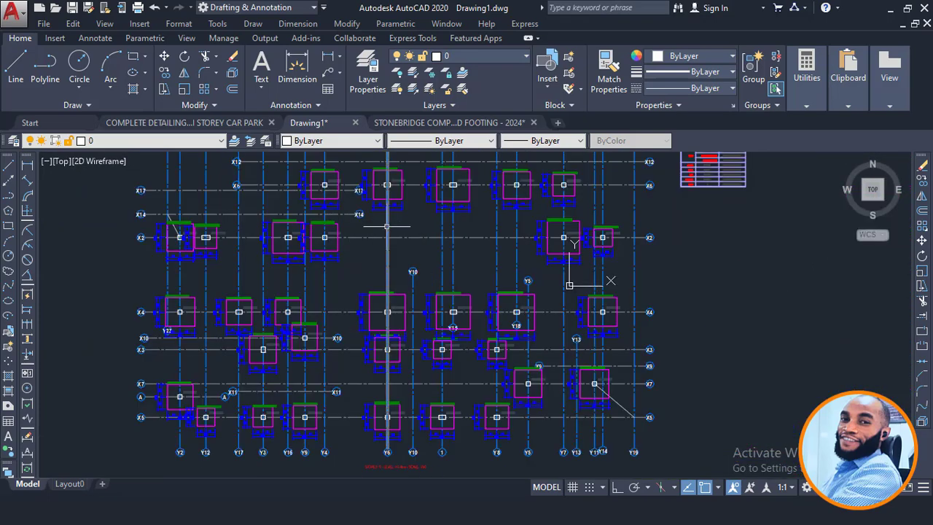
scroll(379, 223, "down", 2)
scroll(554, 288, "down", 2)
middle_click_drag(602, 304, 386, 212)
scroll(452, 255, "down", 2)
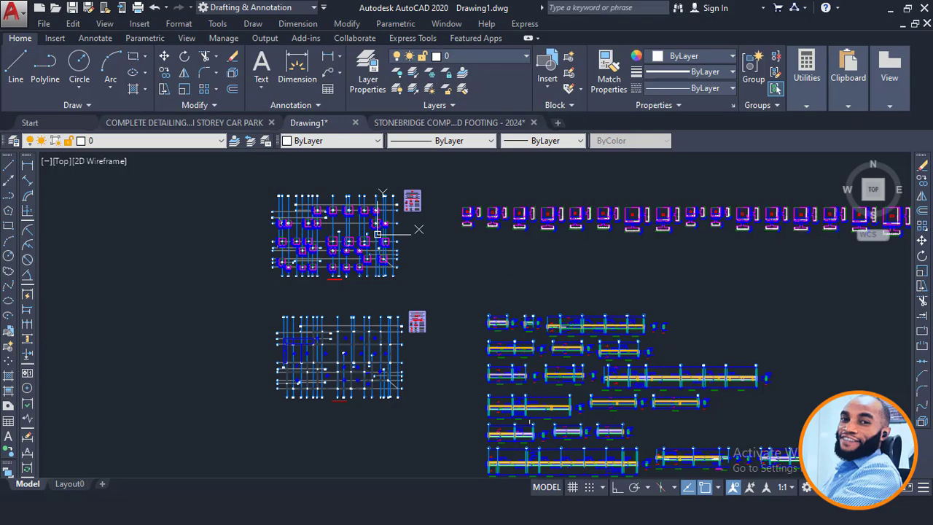
- Switch to the StoneBridge template catalogue in Microsoft Excel, look over its template options, and return to AutoCAD
mouse_move(493, 375)
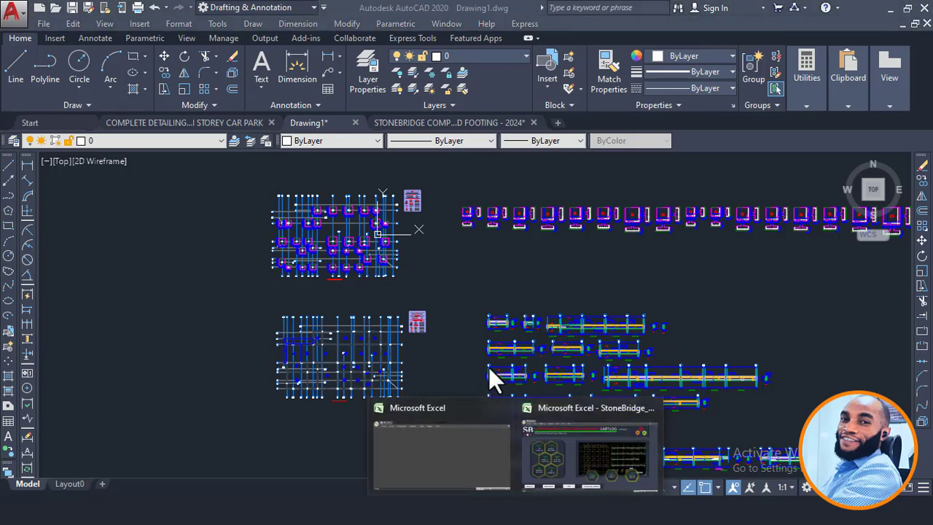
left_click(576, 457)
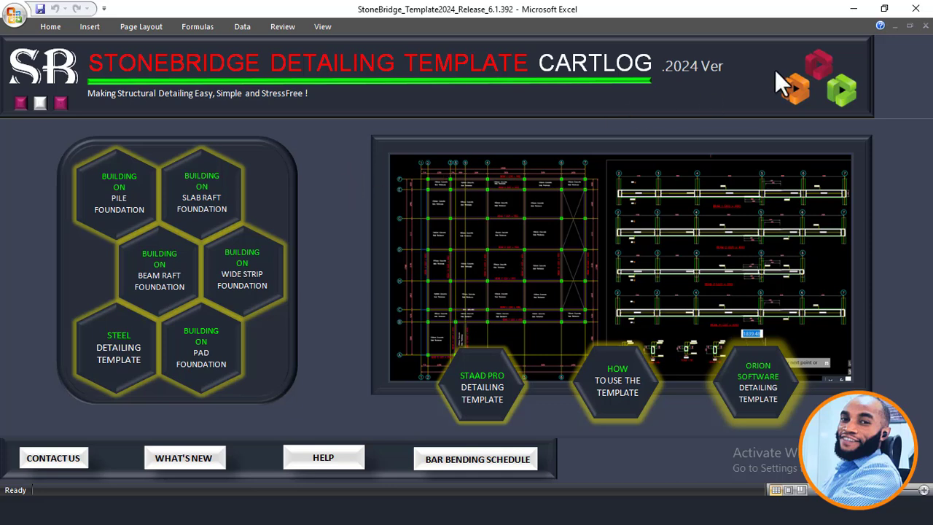
left_click(855, 10)
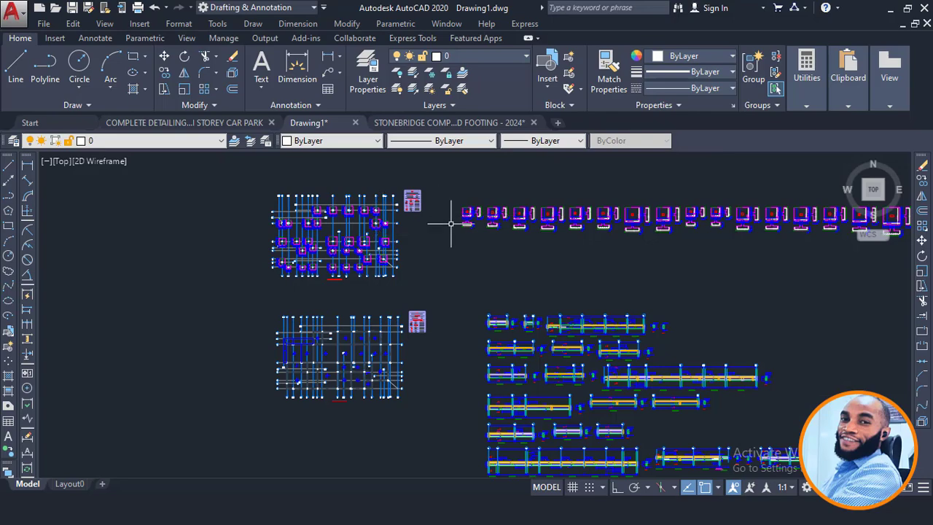
- Examine the pad footings, their dimensions and the grid axes on the exported foundation plan in Drawing1
scroll(444, 219, "down", 4)
scroll(368, 208, "up", 5)
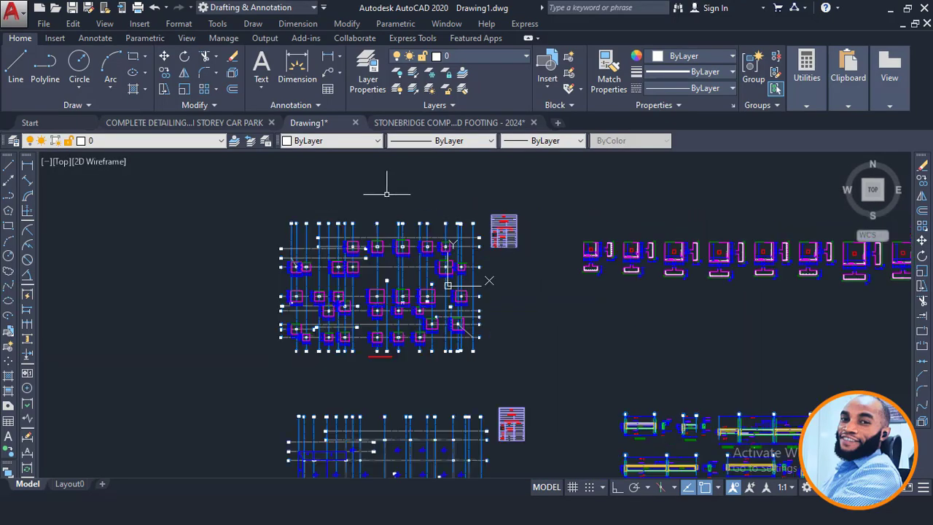
scroll(385, 194, "up", 4)
scroll(366, 305, "up", 4)
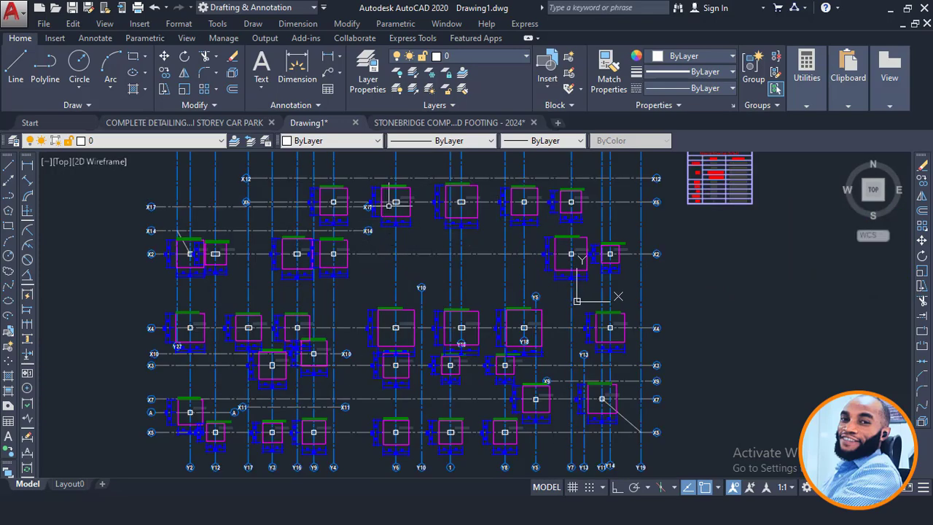
scroll(384, 212, "up", 3)
scroll(421, 186, "up", 2)
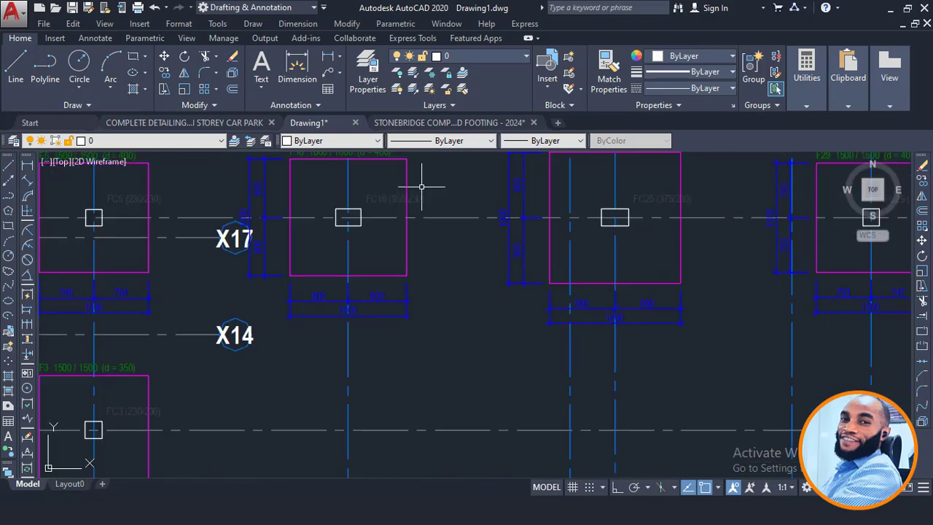
scroll(452, 218, "down", 5)
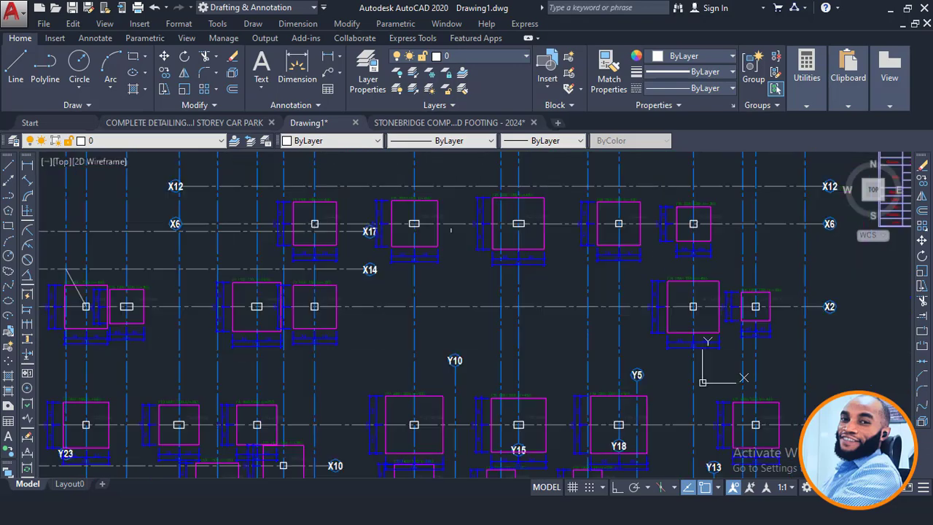
scroll(436, 263, "up", 2)
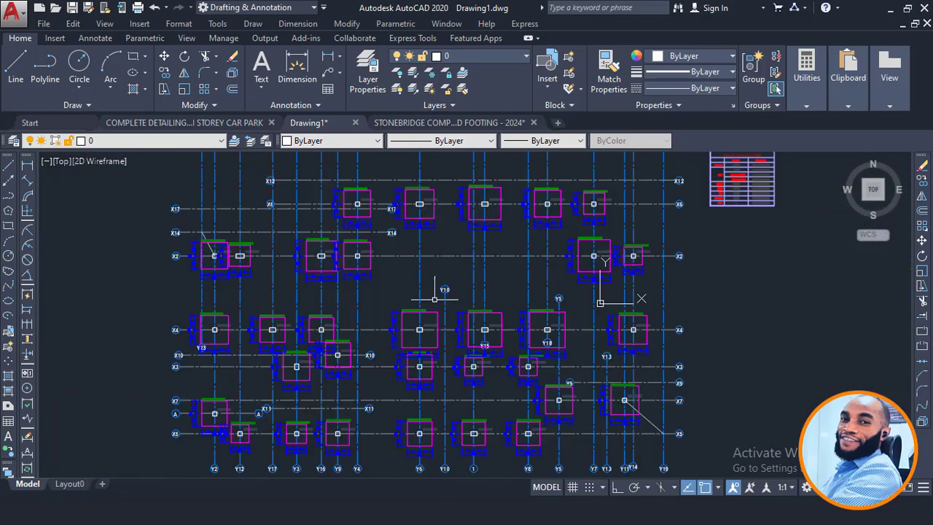
scroll(413, 280, "down", 4)
scroll(493, 315, "down", 2)
- Examine the exported pad footing details, including the reinforcement plan and section of footing F20, and other exported details
scroll(482, 326, "up", 6)
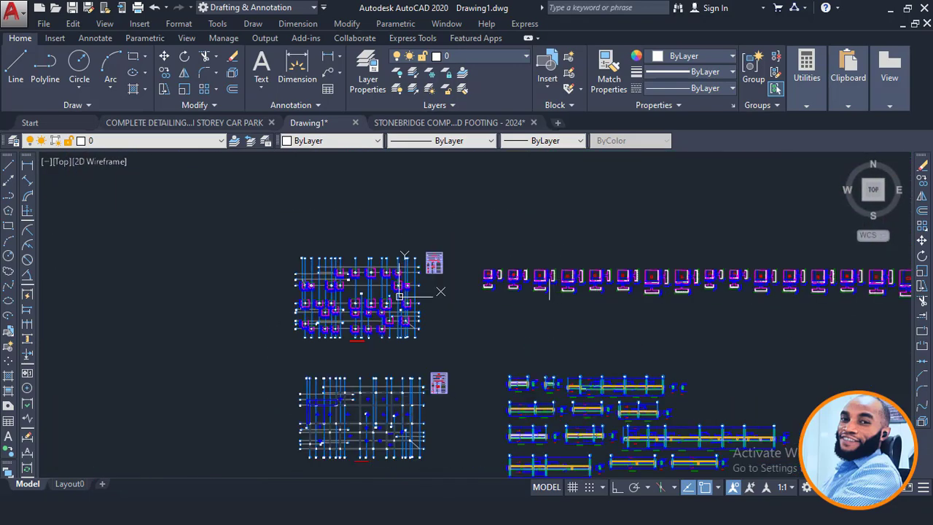
scroll(481, 326, "up", 2)
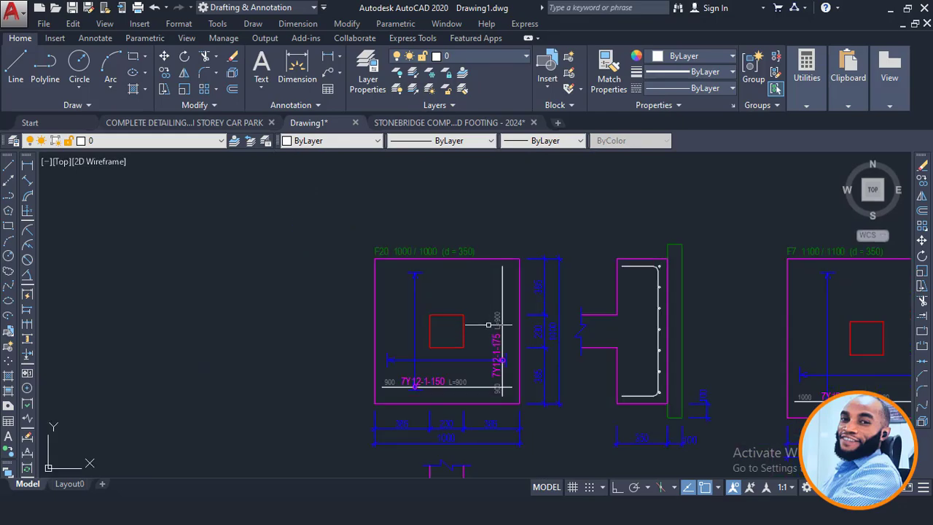
scroll(487, 324, "down", 7)
scroll(494, 282, "up", 2)
scroll(487, 264, "up", 5)
scroll(475, 242, "down", 8)
scroll(368, 270, "up", 7)
scroll(369, 251, "up", 2)
scroll(485, 234, "down", 8)
scroll(452, 307, "up", 2)
scroll(451, 306, "up", 8)
- Examine the exported column elevations and the link and section details of columns 2C4 and 3C4
scroll(440, 277, "down", 10)
scroll(444, 378, "up", 6)
scroll(483, 223, "up", 5)
scroll(400, 288, "down", 3)
scroll(406, 327, "up", 6)
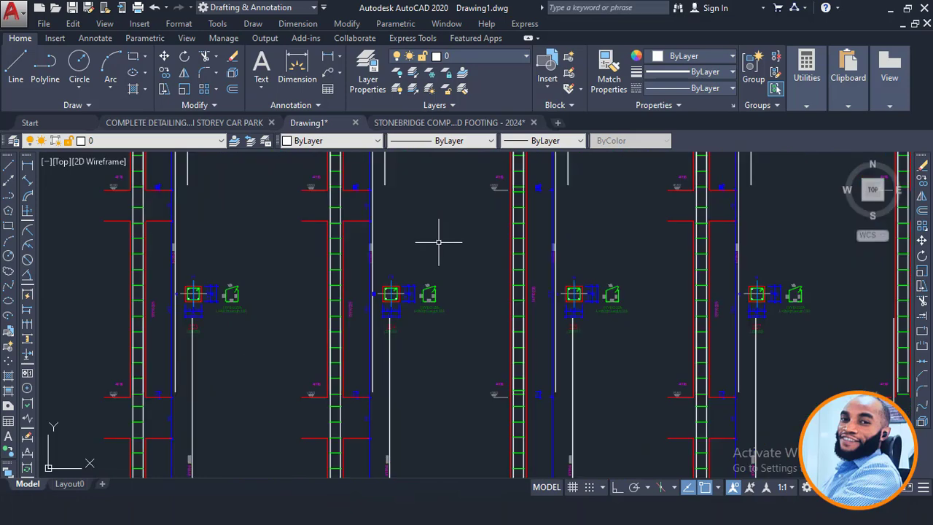
scroll(411, 268, "up", 4)
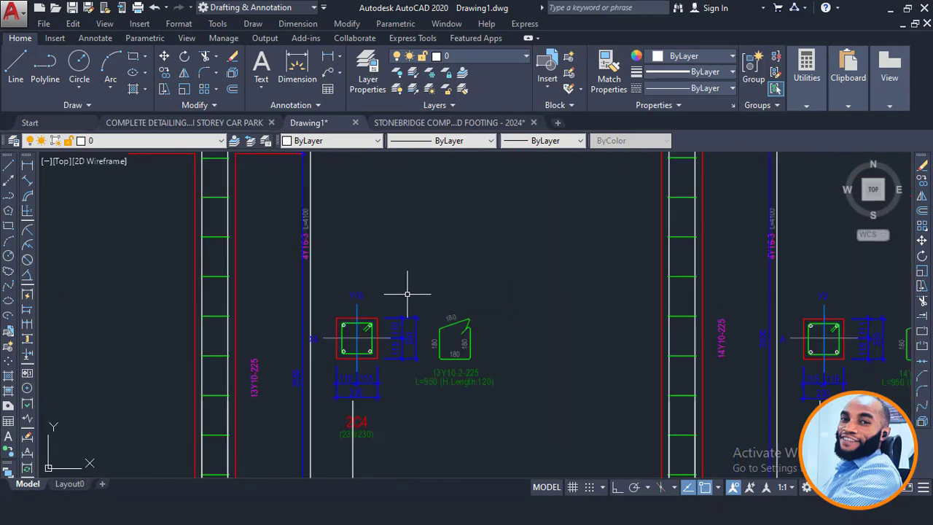
scroll(407, 295, "down", 5)
middle_click_drag(377, 182, 368, 252)
scroll(397, 222, "up", 4)
scroll(397, 241, "up", 3)
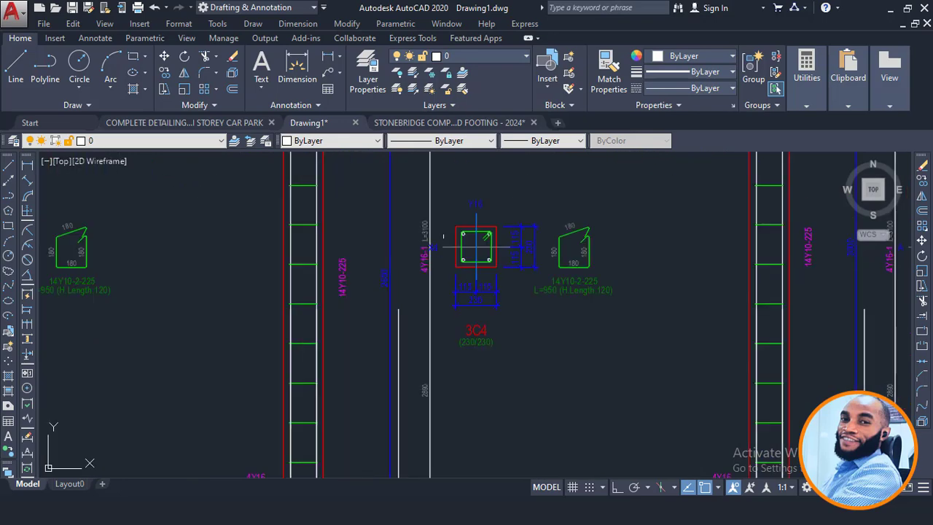
scroll(475, 229, "up", 6)
scroll(466, 271, "down", 8)
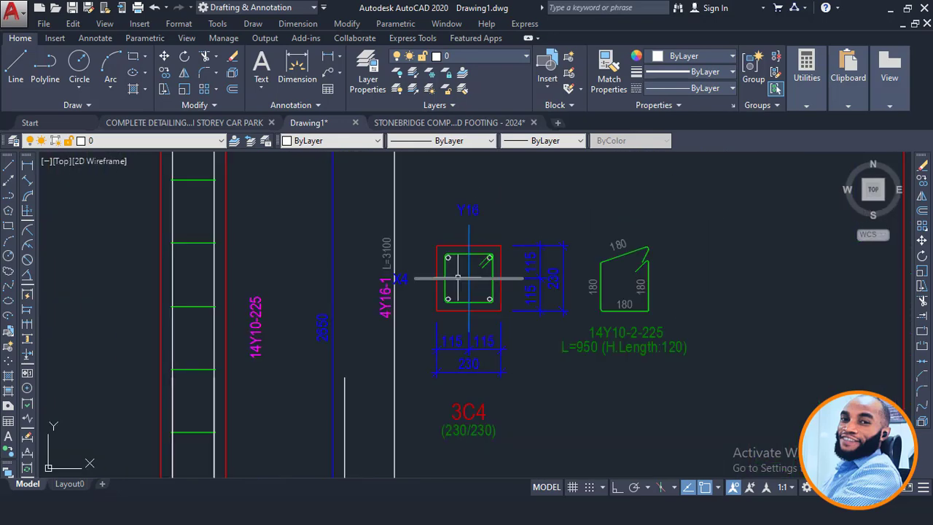
scroll(457, 270, "down", 3)
- Review the overall arrangement of exported layout plans, beam elevations, column schedule and column elevations in Drawing1
middle_click_drag(462, 250, 427, 281)
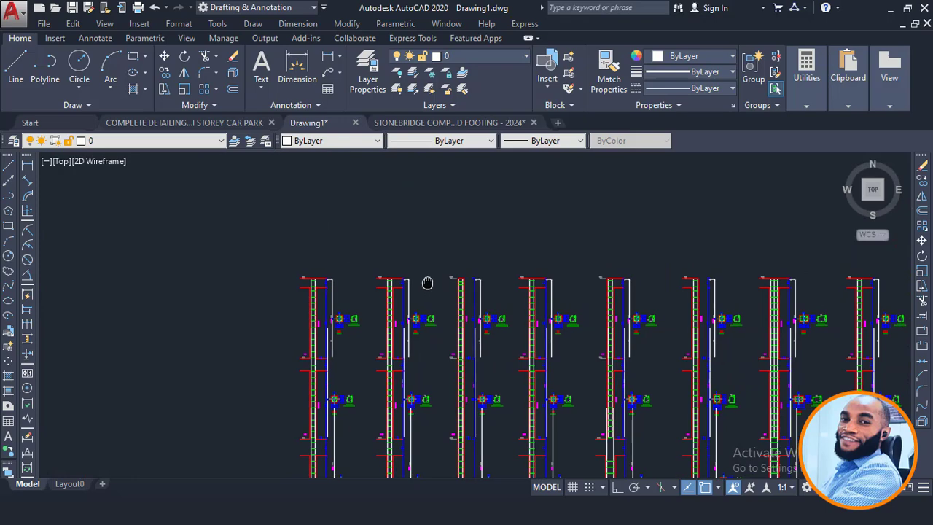
scroll(430, 245, "down", 6)
middle_click_drag(496, 210, 443, 322)
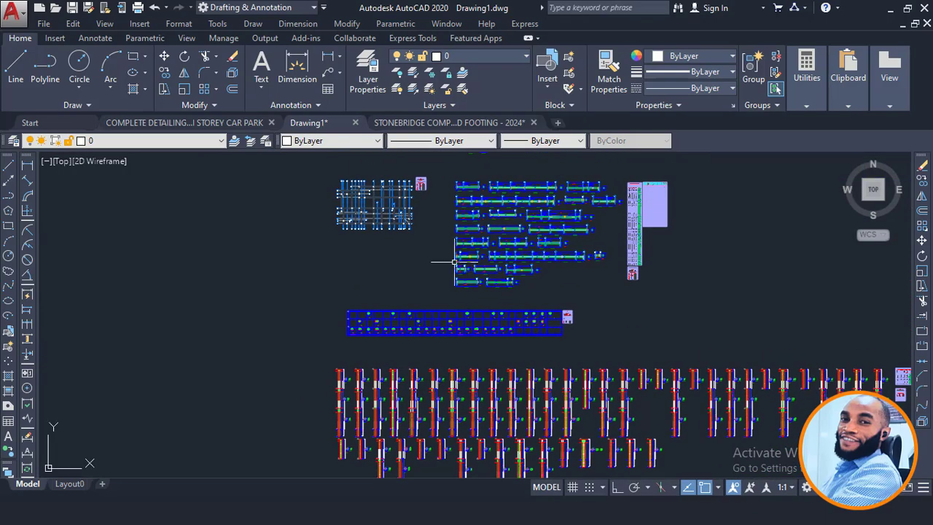
mouse_move(453, 261)
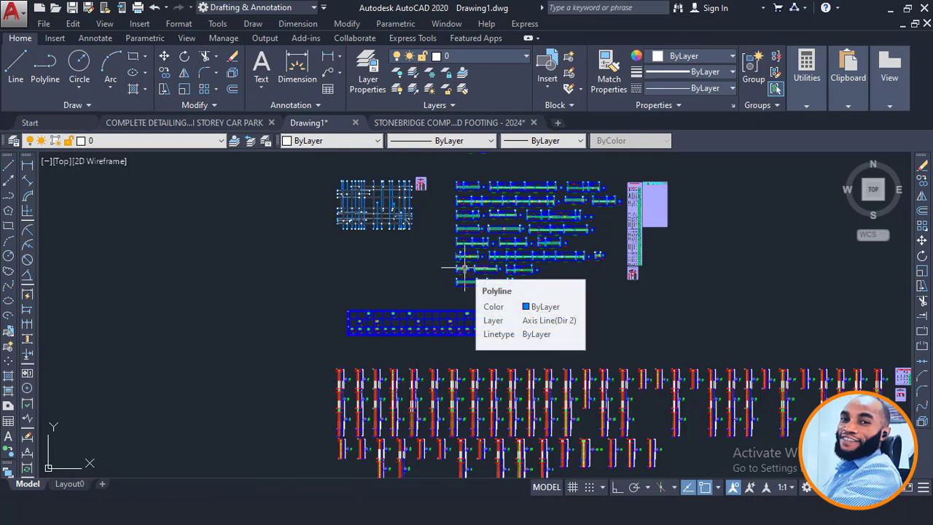
scroll(442, 228, "up", 2)
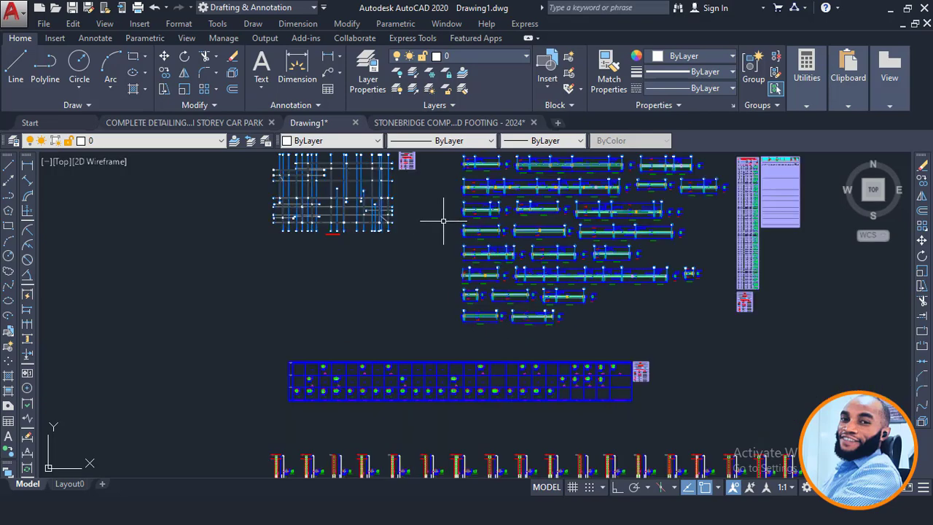
middle_click_drag(444, 216, 420, 292)
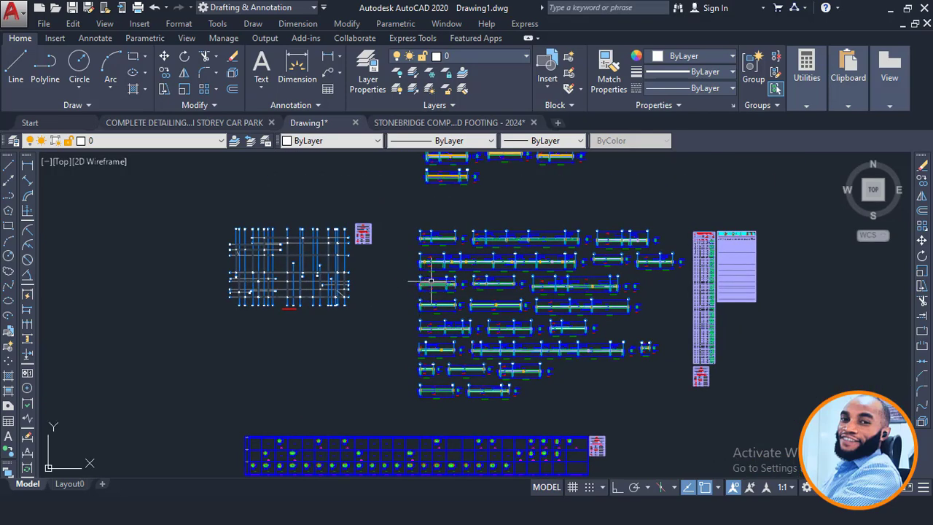
scroll(441, 264, "down", 2)
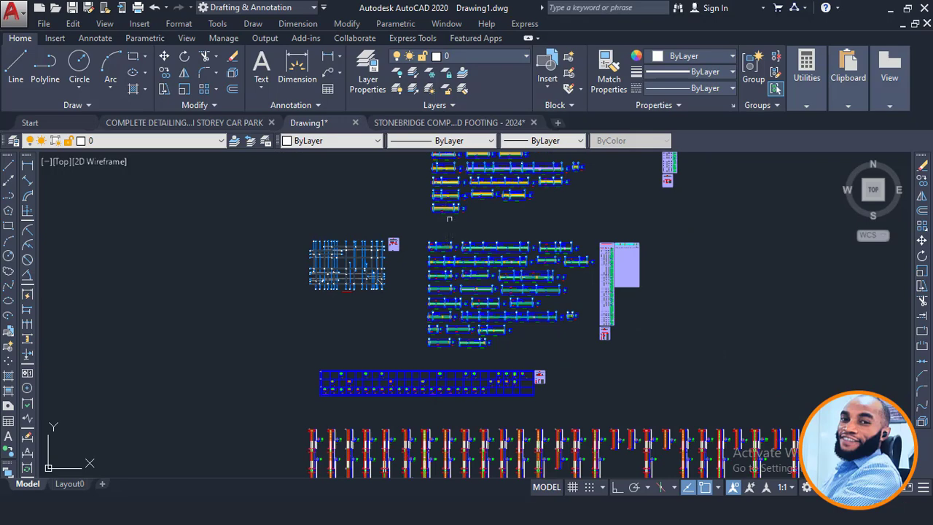
- Look over the exported floor layout plans, beam elevation rows and their schedules in Drawing1
middle_click_drag(455, 233, 450, 327)
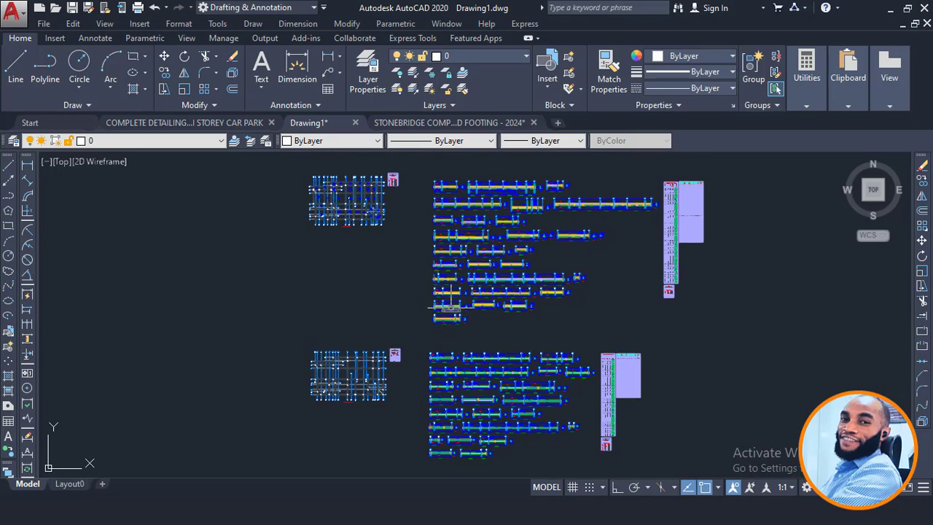
scroll(448, 288, "down", 2)
middle_click_drag(449, 289, 439, 354)
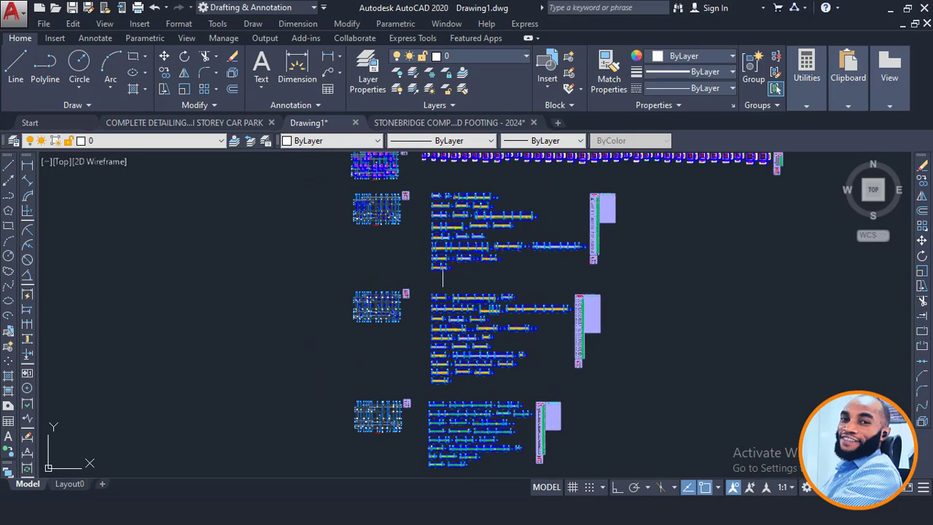
- Switch to the SCHOOL-APARTMENT-STUDIOS project in ProtaStructure and inspect the Storey 5 3D model and its design status view
left_click(377, 510)
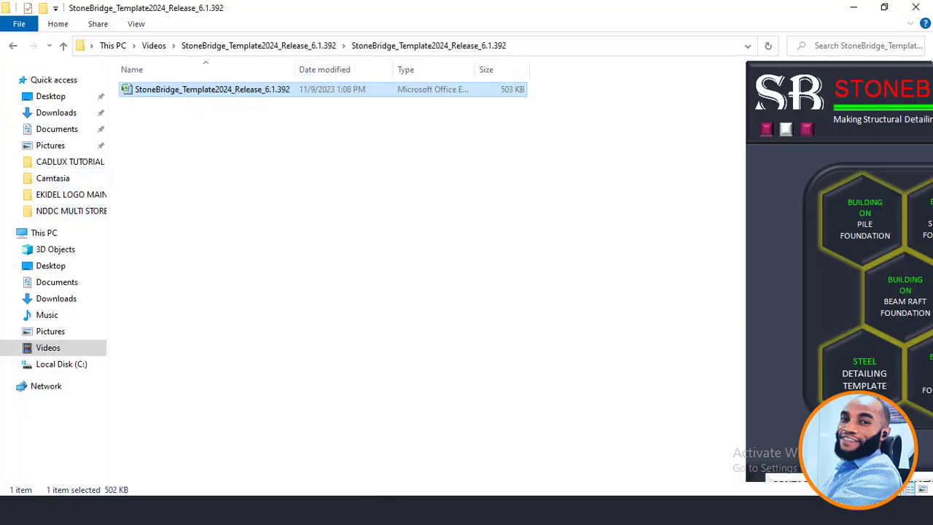
left_click(432, 510)
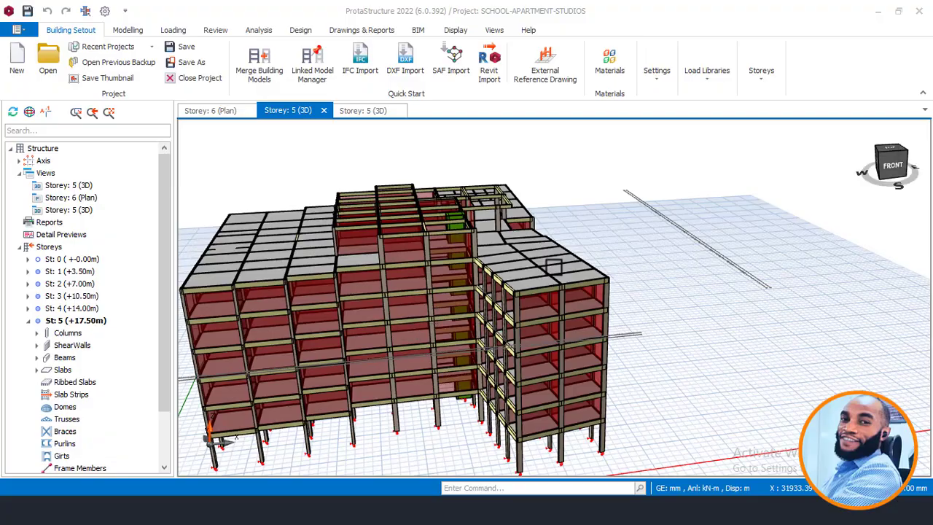
scroll(554, 268, "down", 1)
middle_click_drag(467, 236, 548, 248)
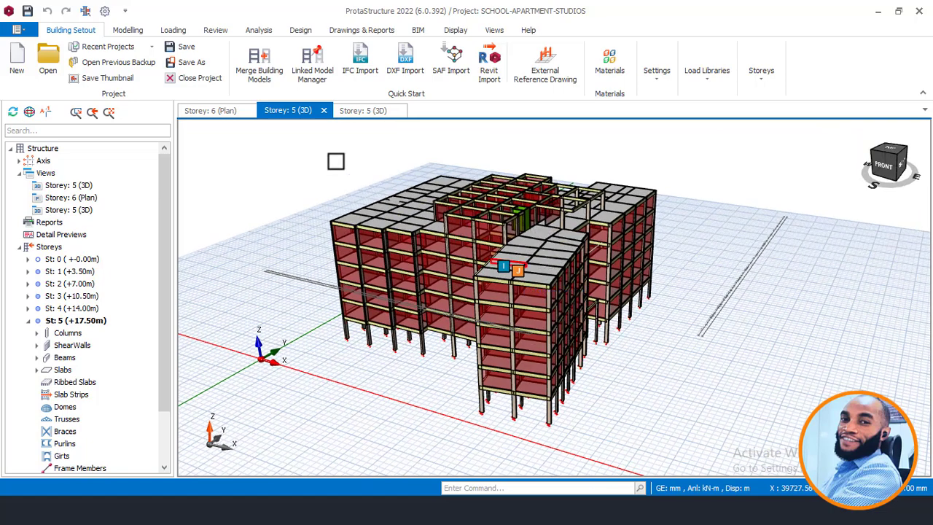
left_click(368, 112)
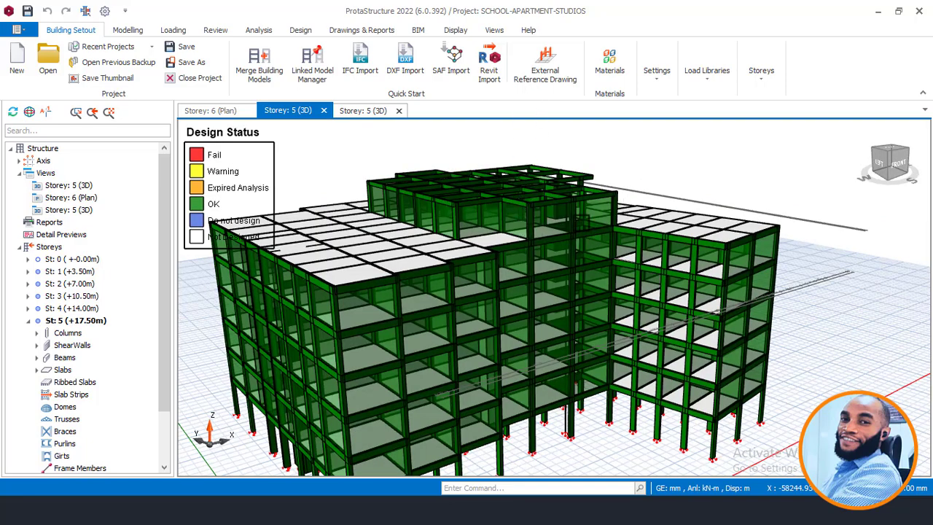
left_click(581, 221)
mouse_move(481, 267)
middle_mouse_down()
mouse_move(445, 273)
mouse_move(444, 250)
mouse_move(531, 243)
mouse_move(454, 253)
mouse_move(460, 230)
mouse_move(522, 248)
mouse_move(473, 238)
middle_mouse_up()
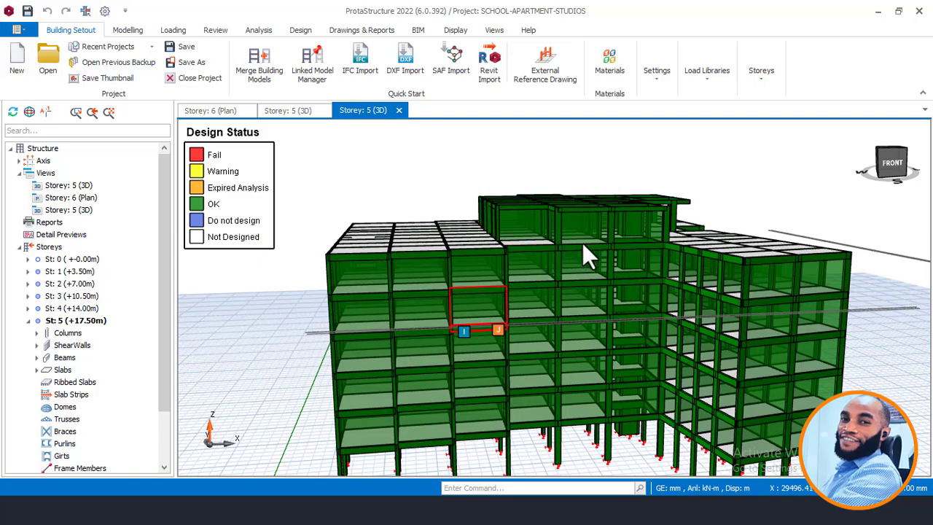
- Switch to File Explorer and locate Drawing1 in Documents, ProtaData2018, 2_STOREY_BUILDING_DESIGN, ExportedDrawings
mouse_move(613, 242)
middle_mouse_down()
mouse_move(587, 233)
mouse_move(554, 254)
mouse_move(427, 484)
middle_mouse_up()
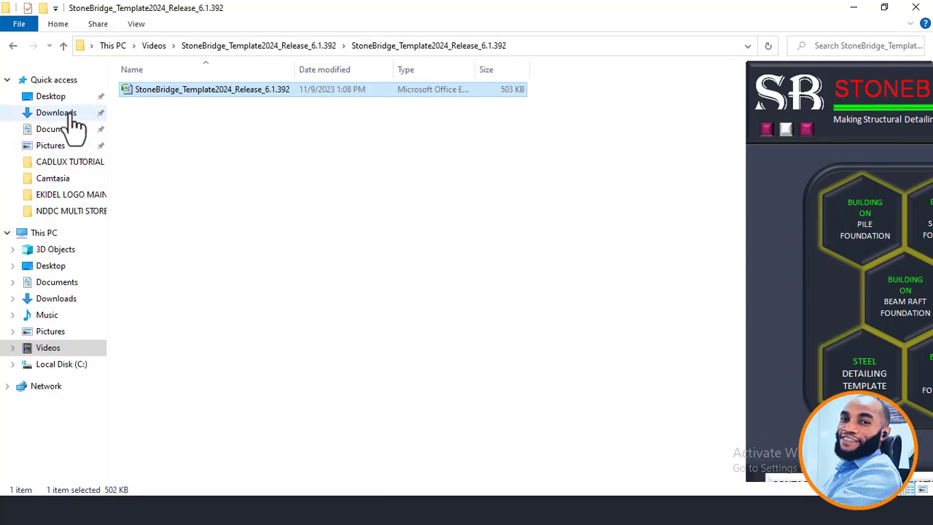
left_click(60, 130)
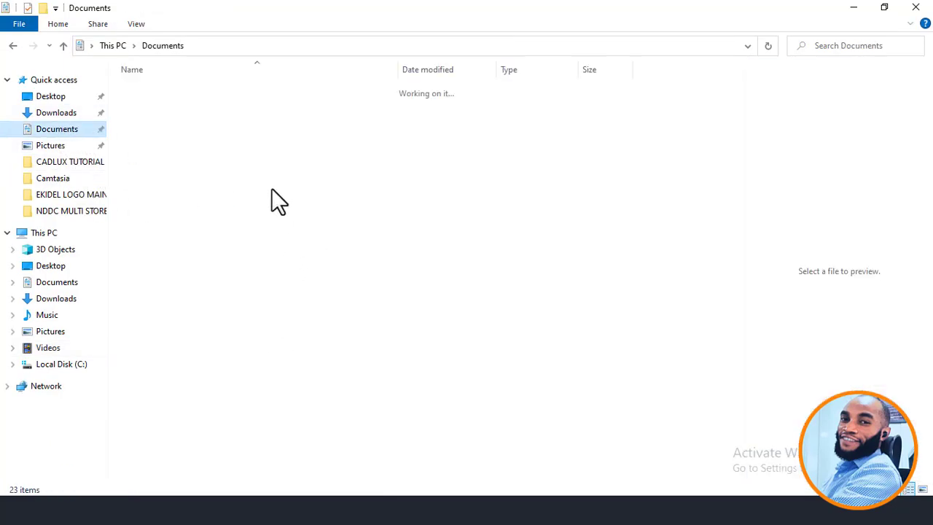
left_click(179, 193)
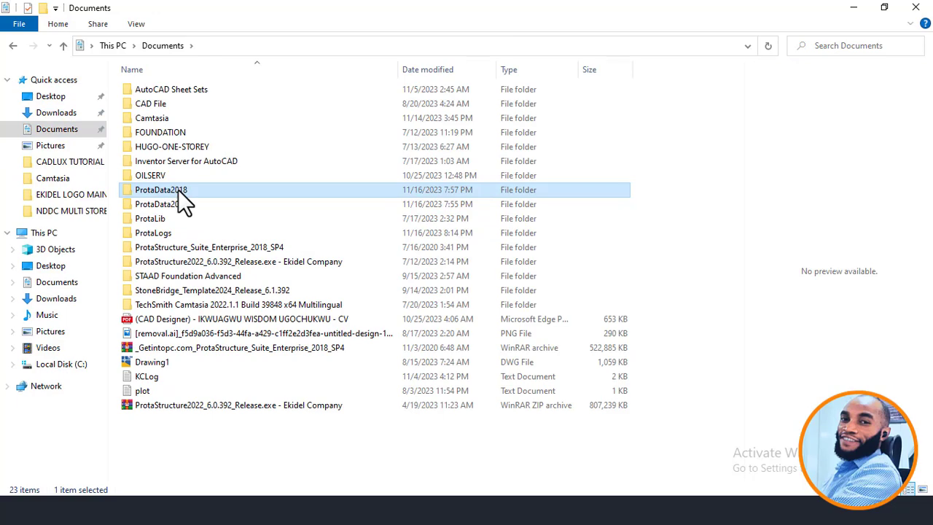
double_click(179, 192)
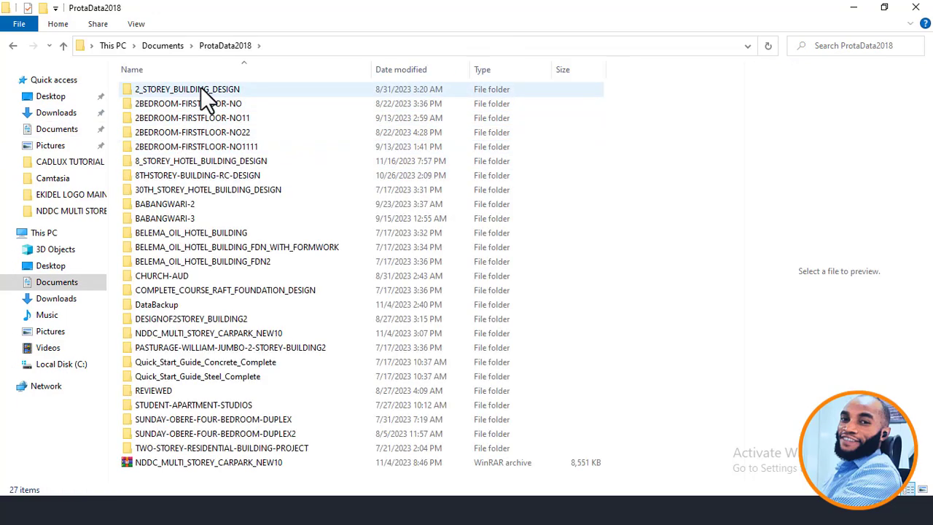
double_click(201, 88)
double_click(192, 89)
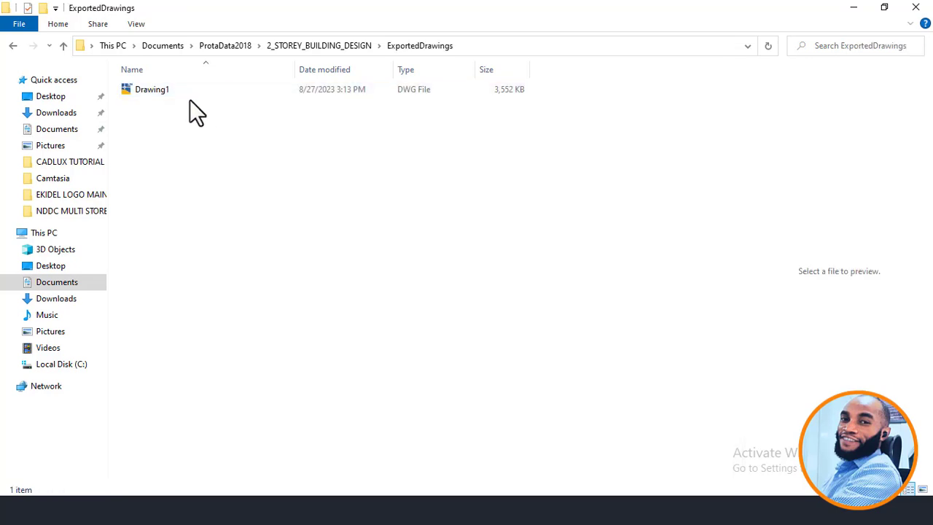
left_click(191, 95)
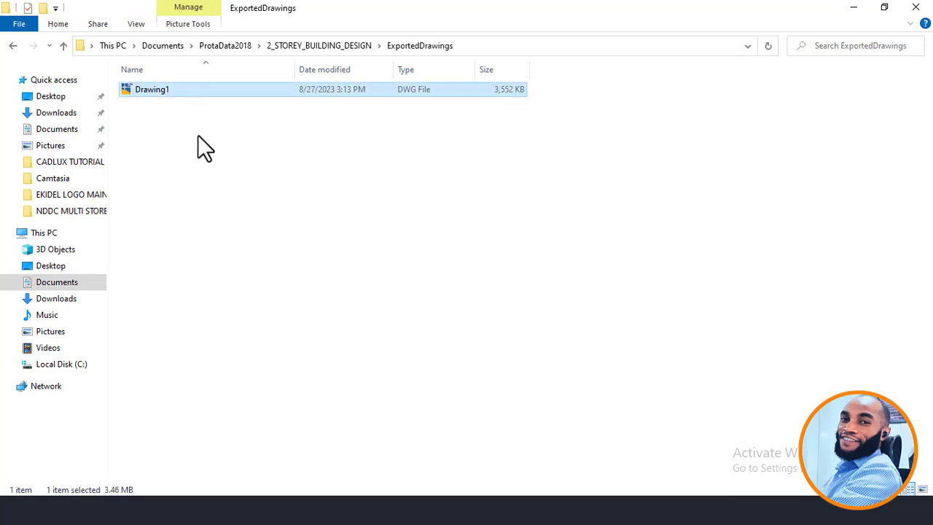
- Return to AutoCAD and examine the exported foundation plan and the row of pad footing details in Drawing1
left_click(415, 510)
left_click(406, 477)
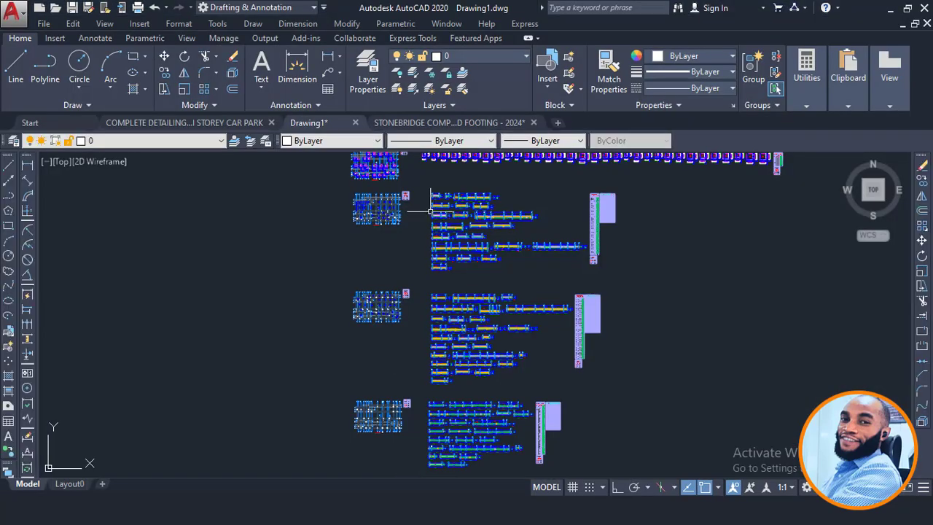
scroll(420, 210, "down", 4)
scroll(420, 210, "up", 8)
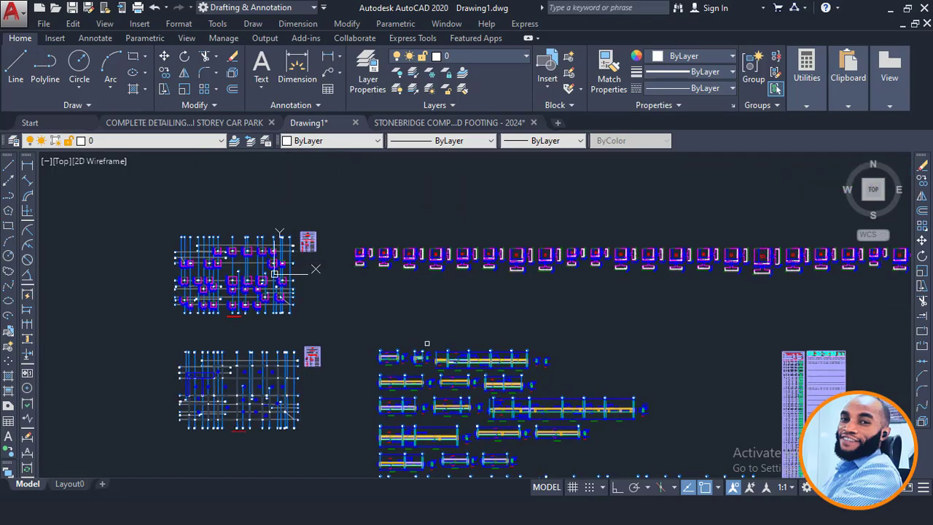
middle_click_drag(427, 343, 367, 252)
scroll(386, 290, "up", 6)
scroll(365, 252, "down", 4)
scroll(364, 251, "down", 6)
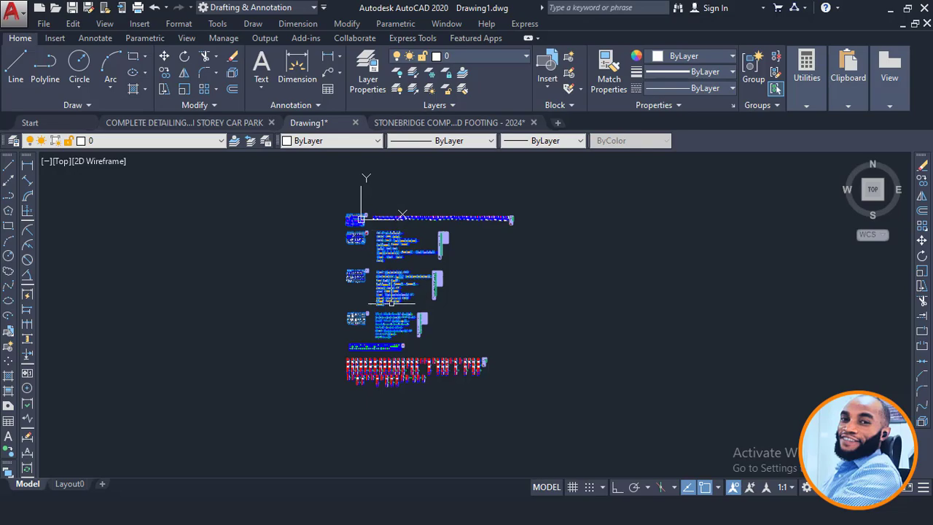
- Examine the exported third-floor beam elevations and their placement among the other details in Drawing1
scroll(393, 299, "up", 8)
scroll(374, 270, "up", 4)
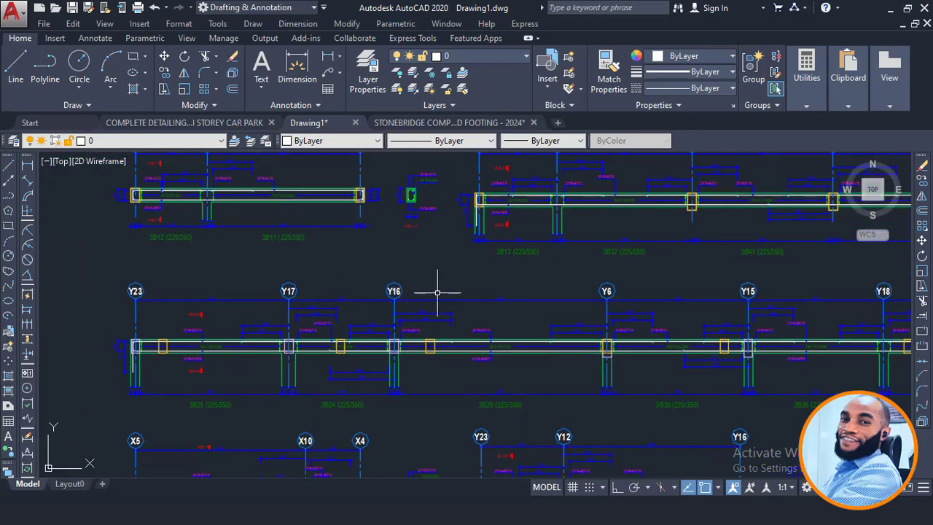
scroll(432, 287, "down", 4)
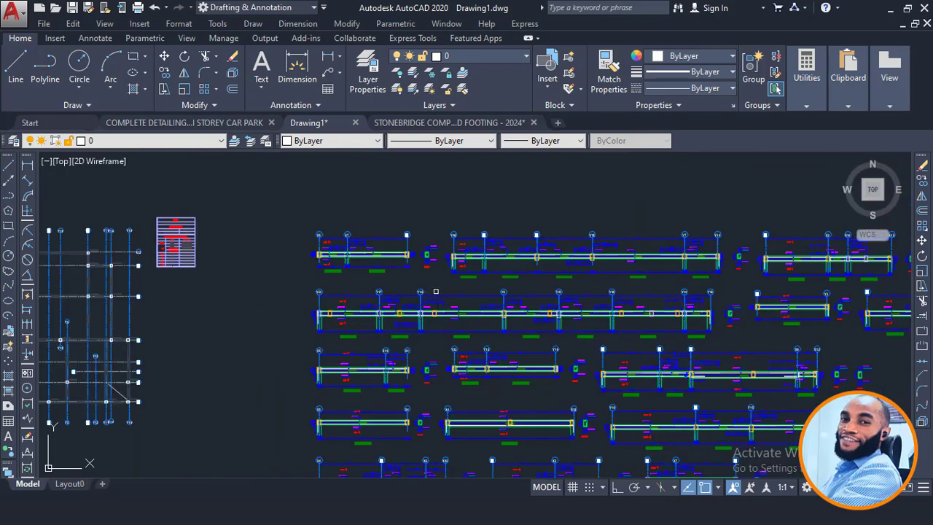
scroll(416, 274, "down", 8)
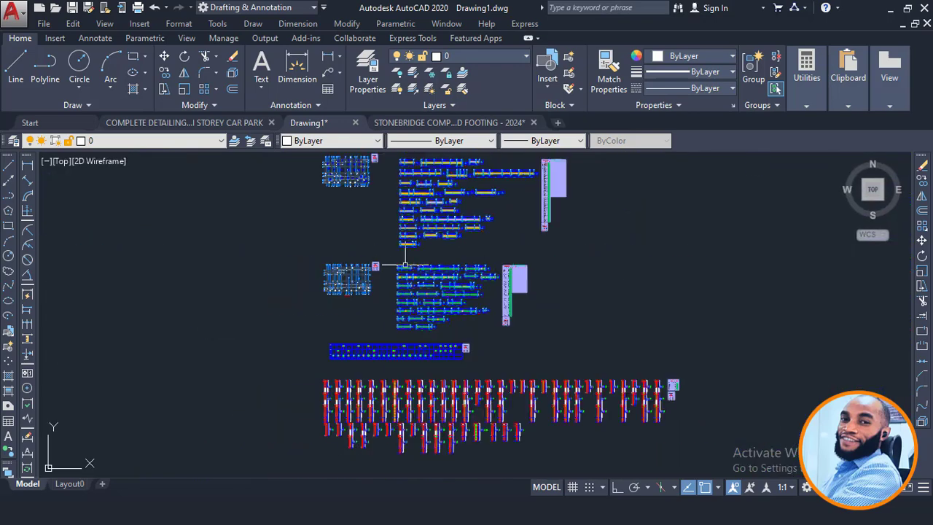
middle_click_drag(392, 189, 357, 227)
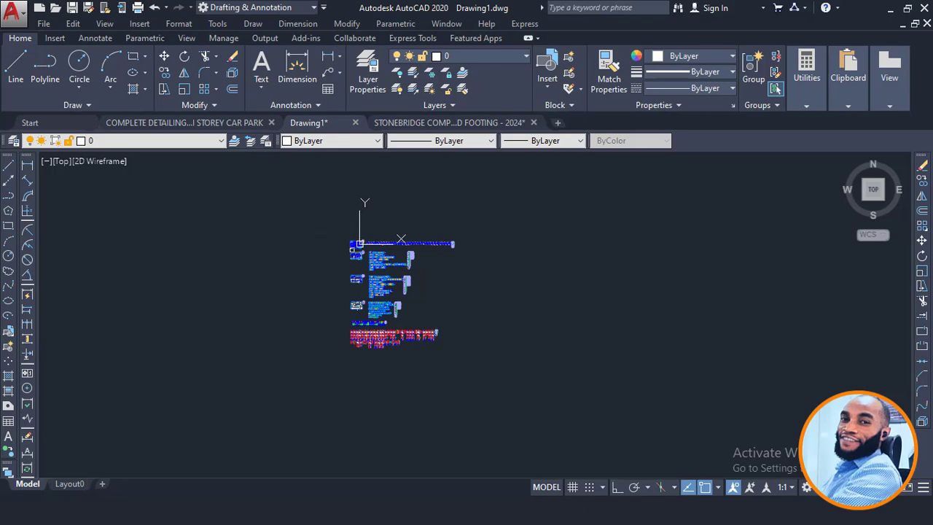
scroll(362, 260, "up", 6)
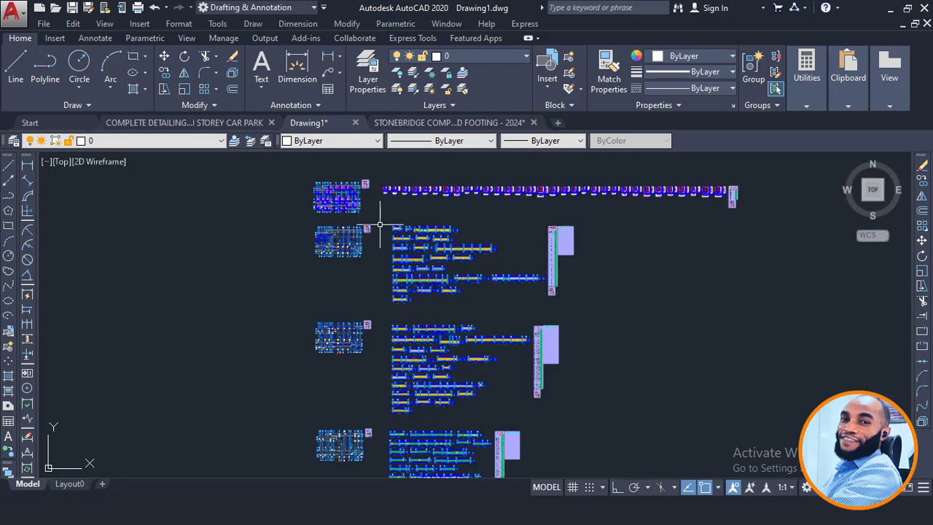
scroll(379, 225, "down", 2)
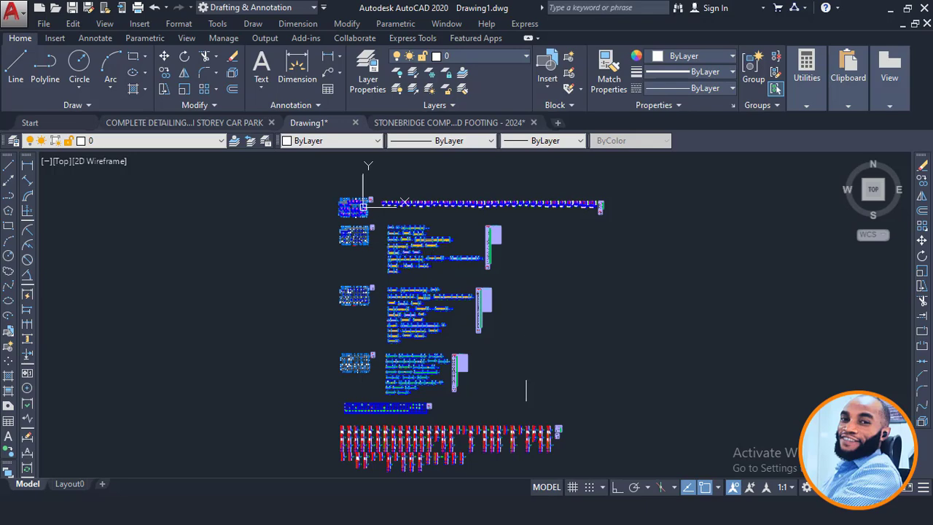
- Review the template categories in the StoneBridge_Template2024_Release_6.1.392 workbook in Excel, and return to Drawing1 in AutoCAD
mouse_move(520, 510)
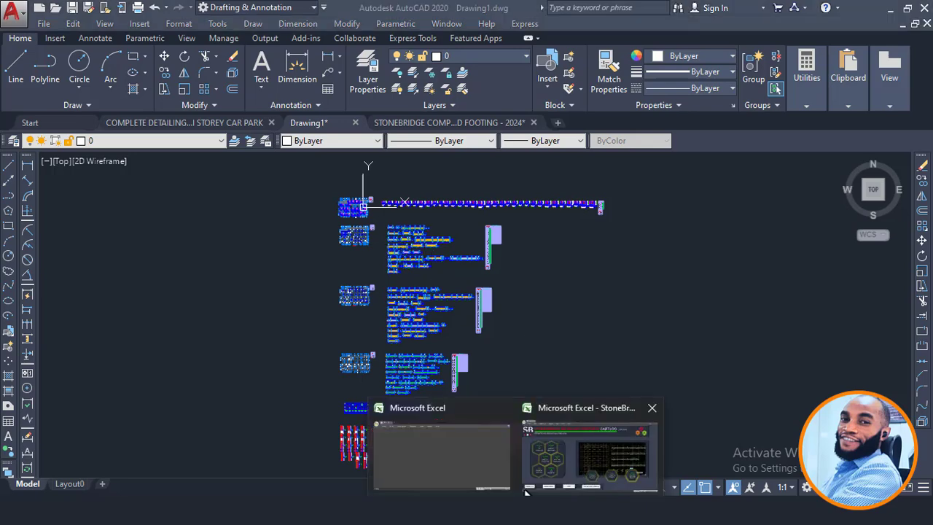
left_click(578, 461)
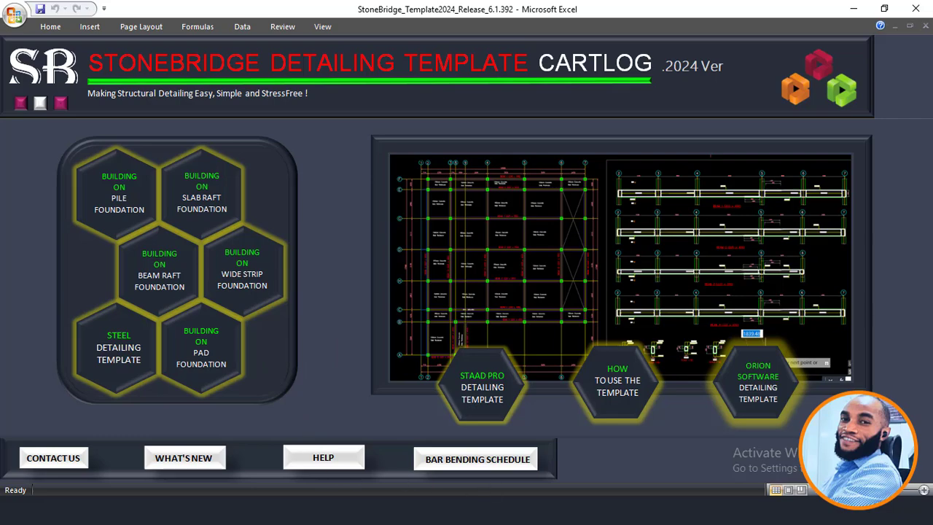
left_click(441, 470)
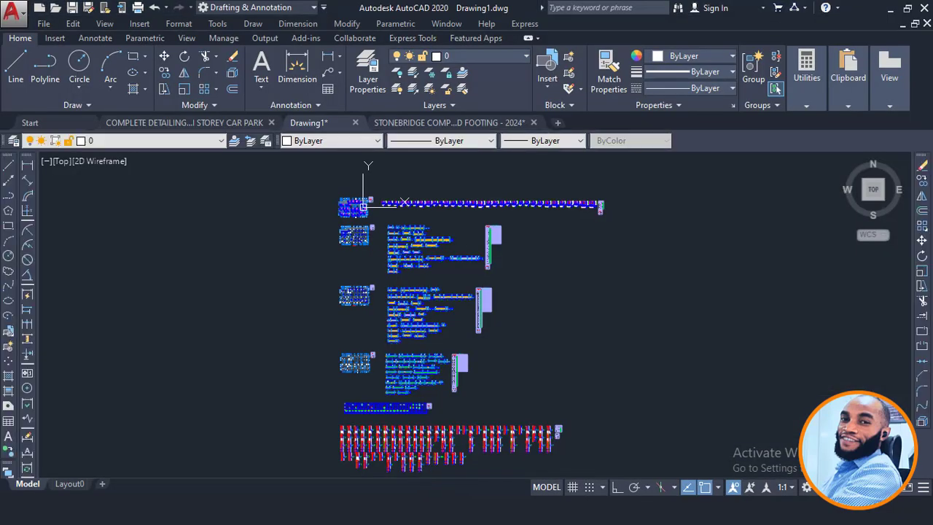
- Examine the pad footings, their labels and dimensions around grid axes Y10 and X4 on the exported foundation plan
scroll(380, 270, "up", 10)
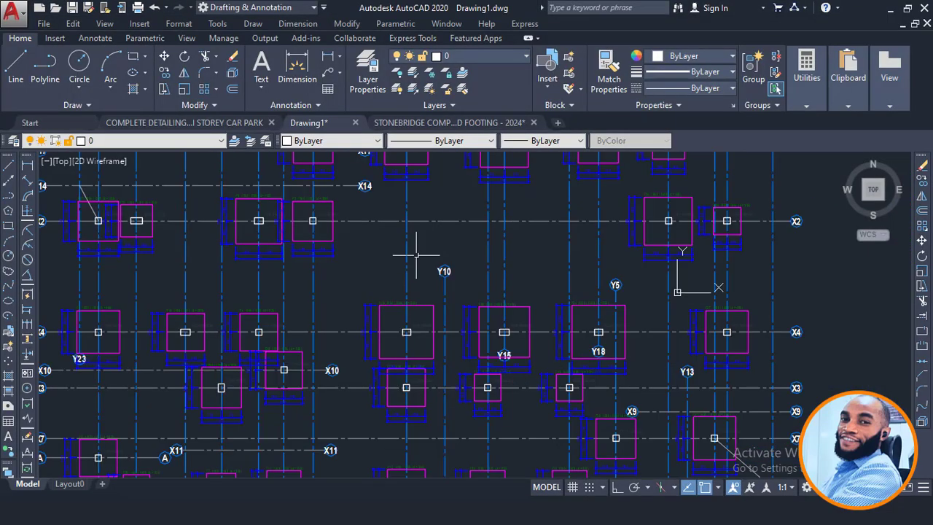
scroll(430, 320, "up", 2)
scroll(419, 240, "down", 2)
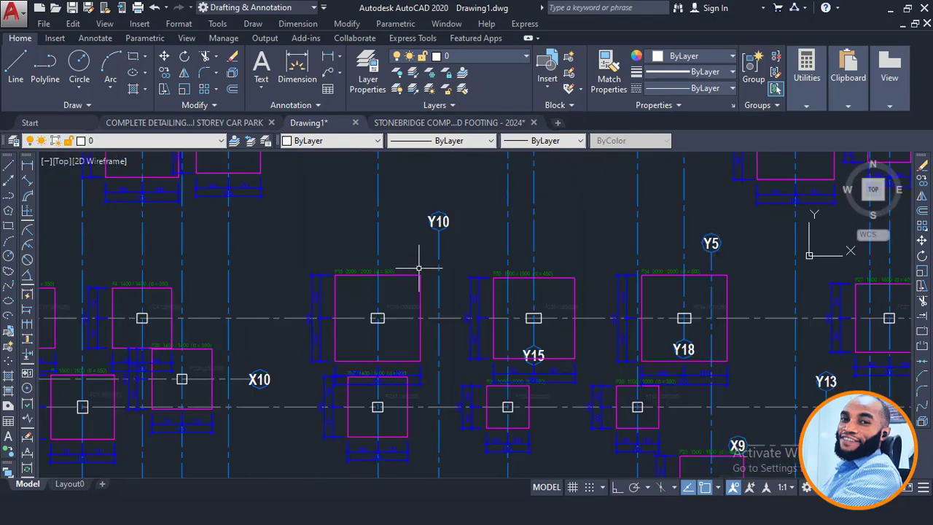
scroll(421, 276, "down", 2)
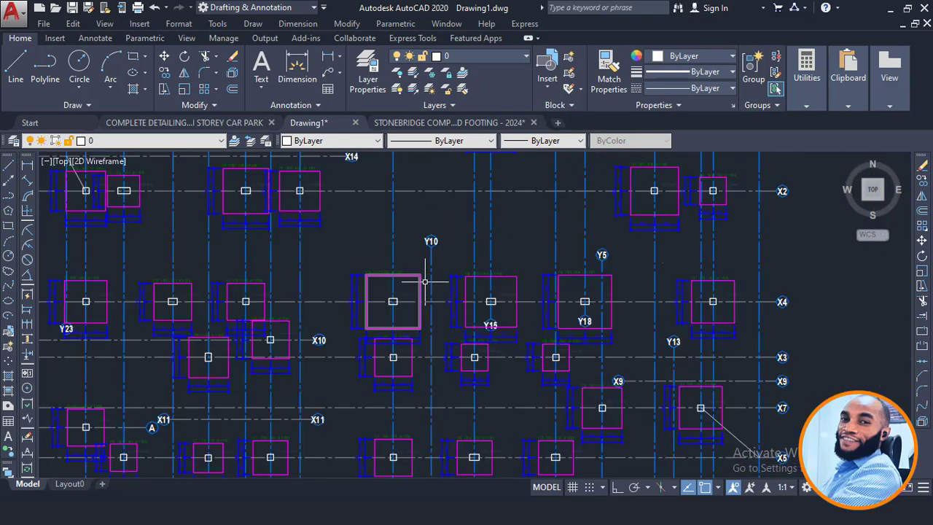
scroll(426, 270, "down", 3)
scroll(437, 284, "up", 5)
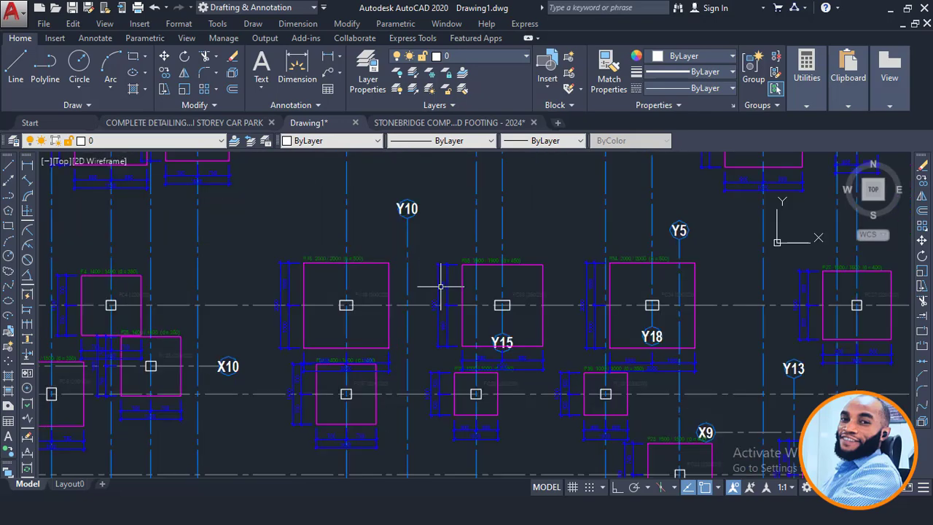
scroll(401, 279, "down", 4)
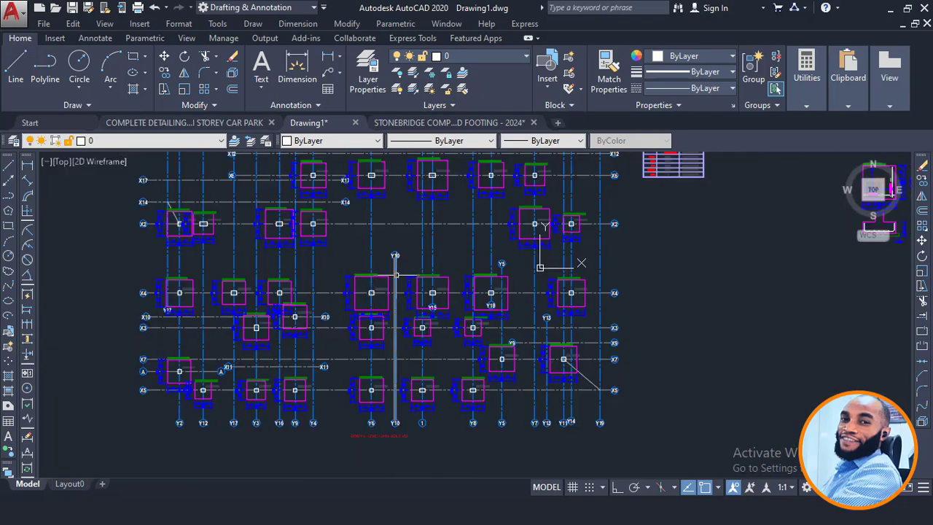
- Open the Building on Pad Foundation template from the StoneBridge workbook in Excel and show its framed sheets in a maximized AutoCAD window
mouse_move(518, 517)
left_click(535, 453)
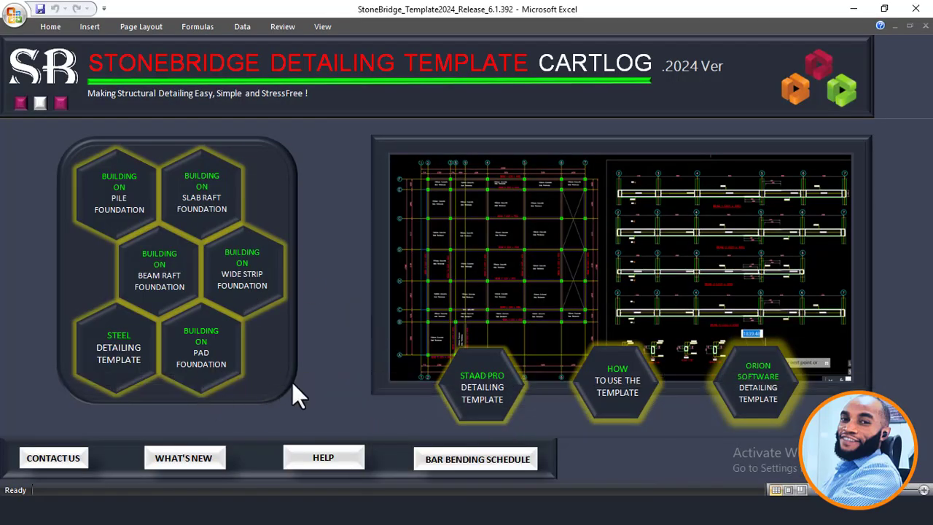
left_click(220, 352)
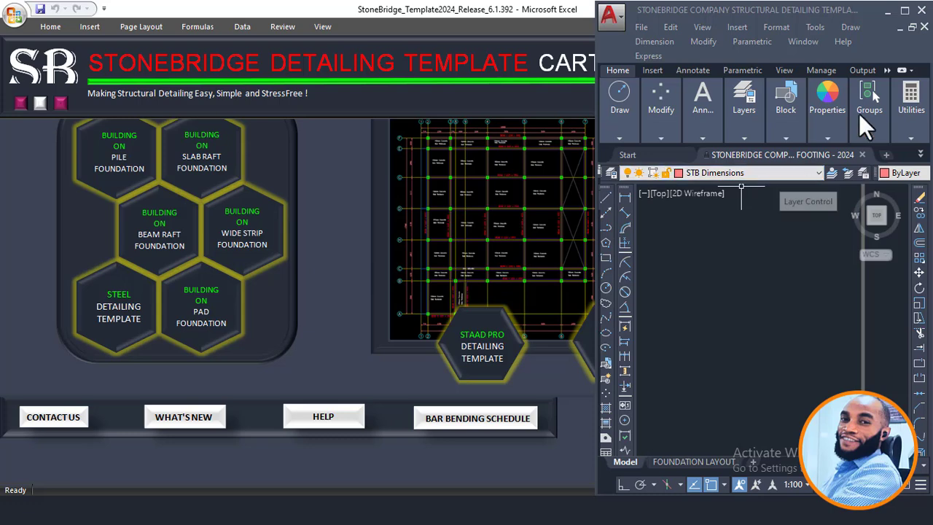
left_click(904, 11)
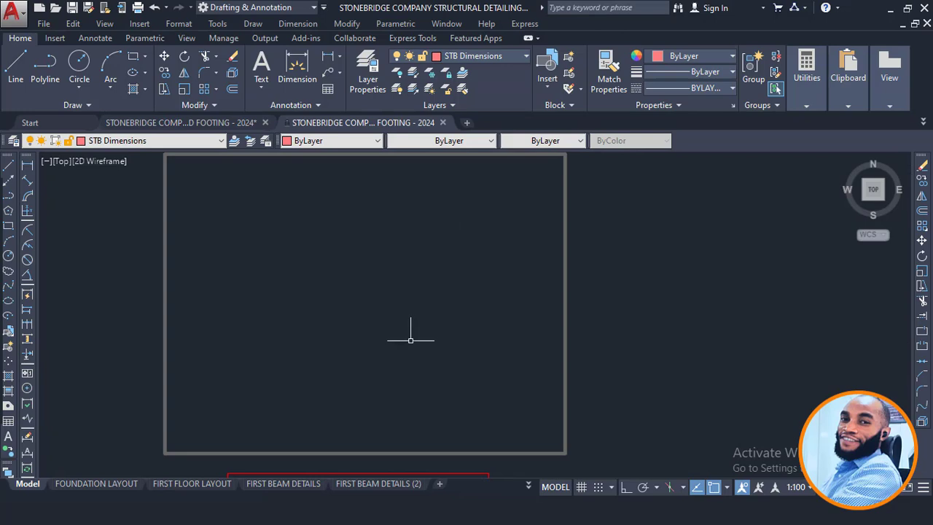
scroll(453, 298, "down", 2)
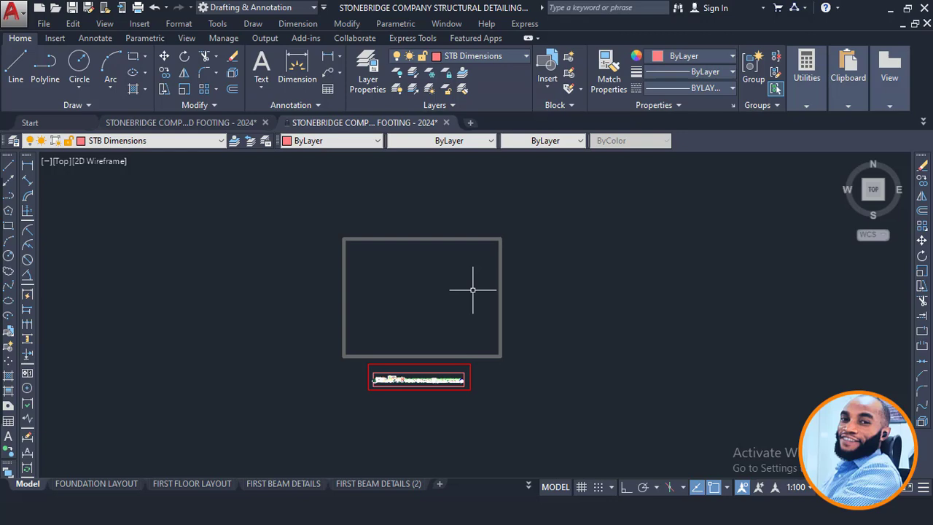
scroll(402, 412, "up", 8)
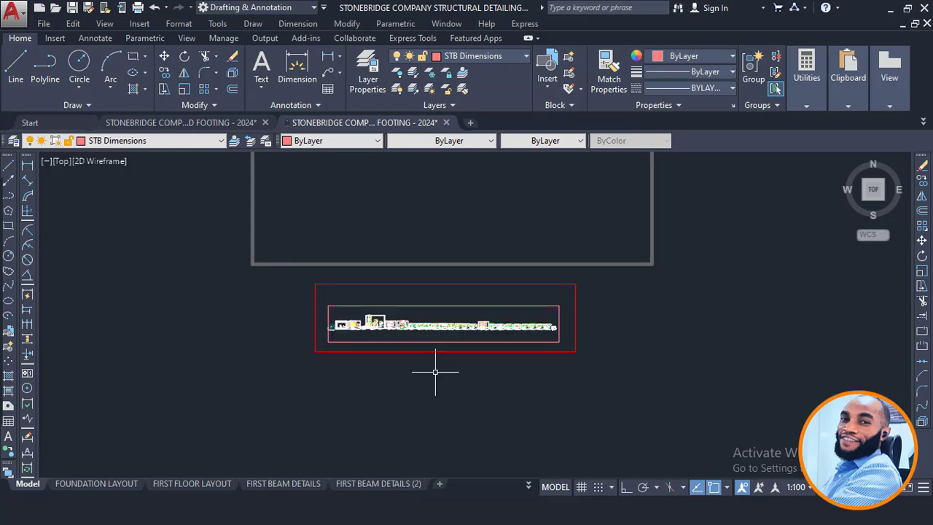
- Examine the template's large blank frame and the row of framed sheets beneath it in model space
middle_click_drag(451, 295, 419, 426)
scroll(419, 426, "down", 2)
scroll(422, 309, "down", 2)
middle_click_drag(437, 270, 422, 335)
scroll(420, 319, "down", 2)
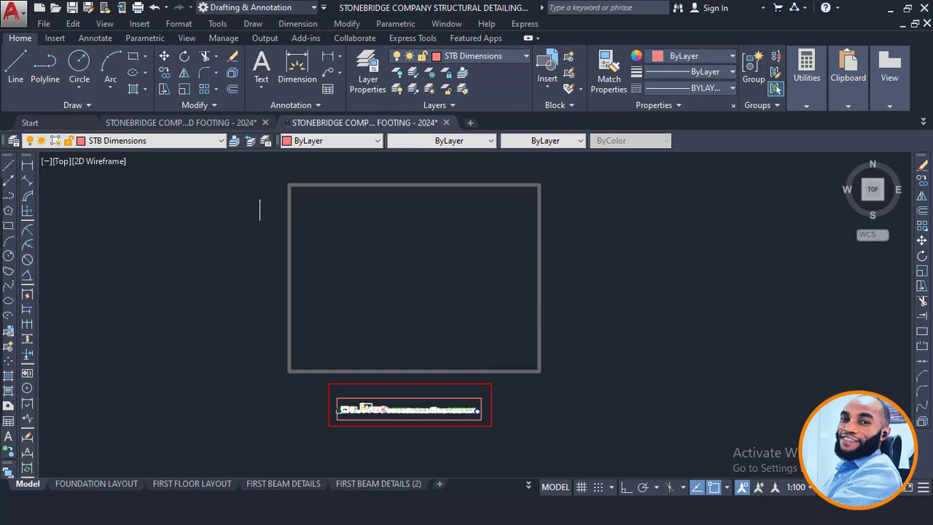
scroll(391, 422, "up", 8)
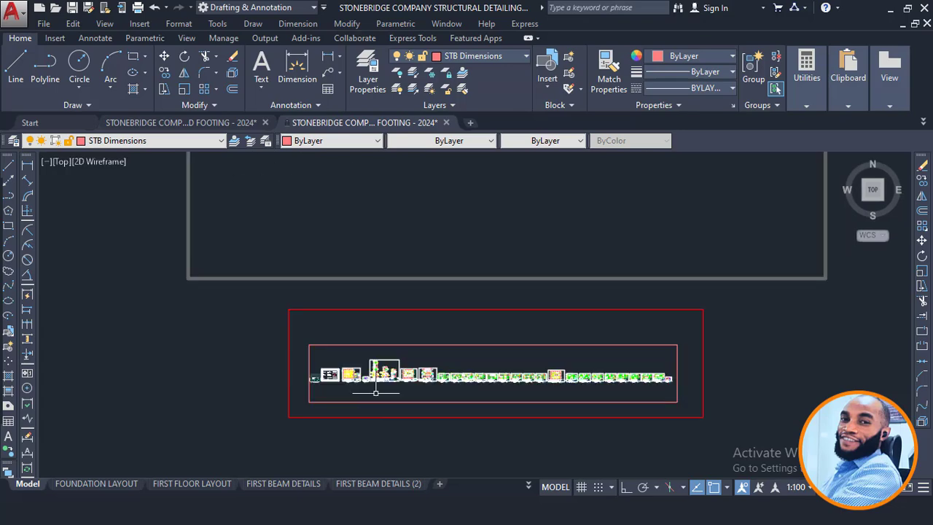
scroll(437, 408, "up", 2)
scroll(379, 372, "up", 4)
scroll(440, 365, "down", 3)
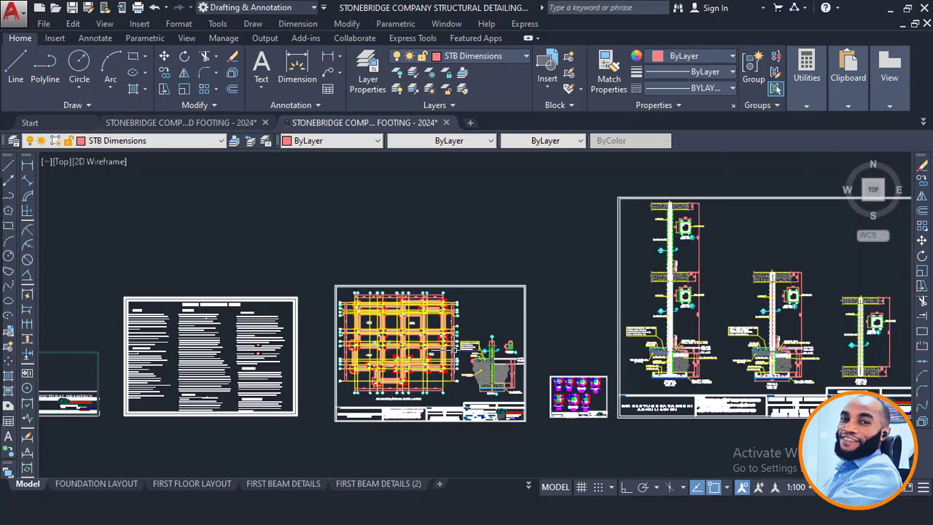
- Examine the cover sheet's STRUCTURAL DRAWINGS title block, the general notes sheet and the blank frame above the sheets
scroll(464, 366, "up", 1)
middle_click_drag(336, 379, 593, 308)
scroll(195, 394, "up", 4)
scroll(196, 339, "up", 5)
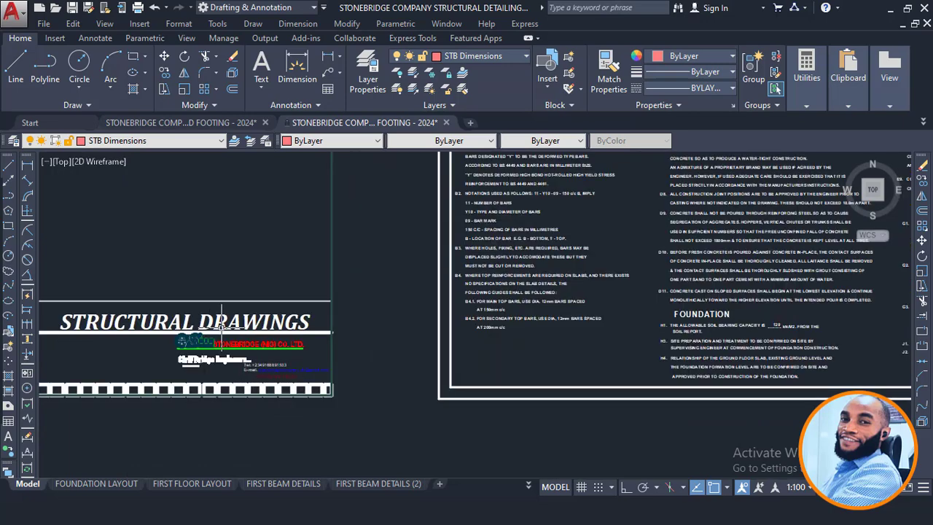
middle_click_drag(246, 299, 428, 310)
scroll(429, 309, "down", 4)
scroll(428, 309, "up", 4)
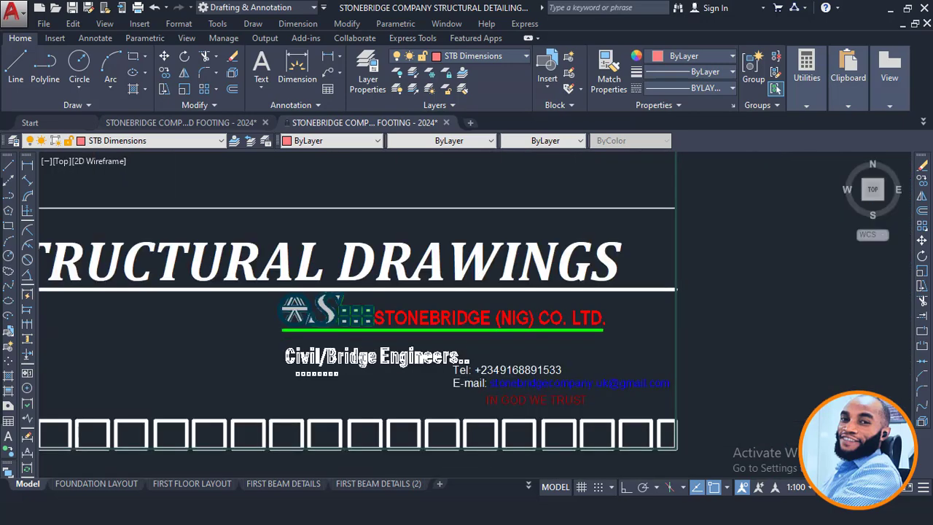
scroll(300, 332, "down", 4)
scroll(384, 323, "down", 2)
middle_click_drag(574, 320, 297, 390)
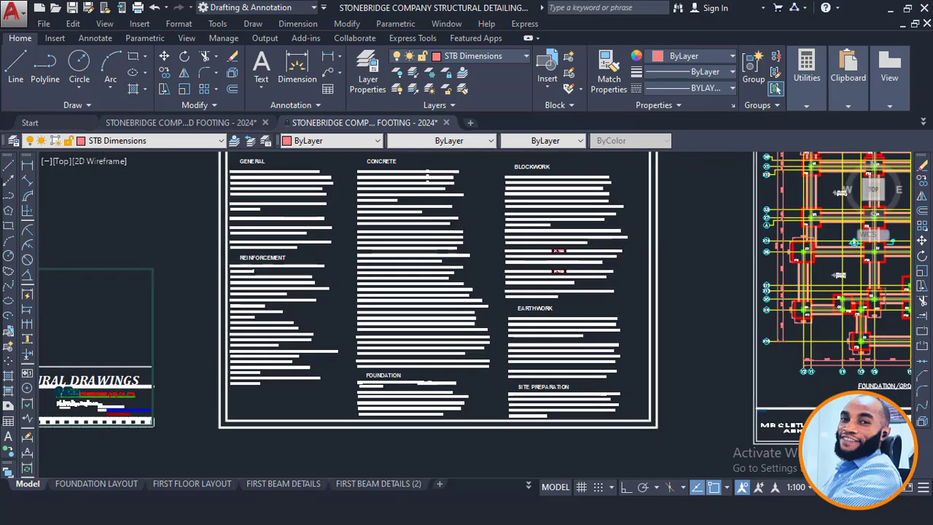
scroll(324, 377, "down", 5)
middle_click_drag(610, 372, 378, 390)
scroll(367, 339, "down", 3)
middle_click_drag(383, 293, 345, 452)
scroll(353, 434, "down", 3)
middle_click_drag(416, 309, 400, 423)
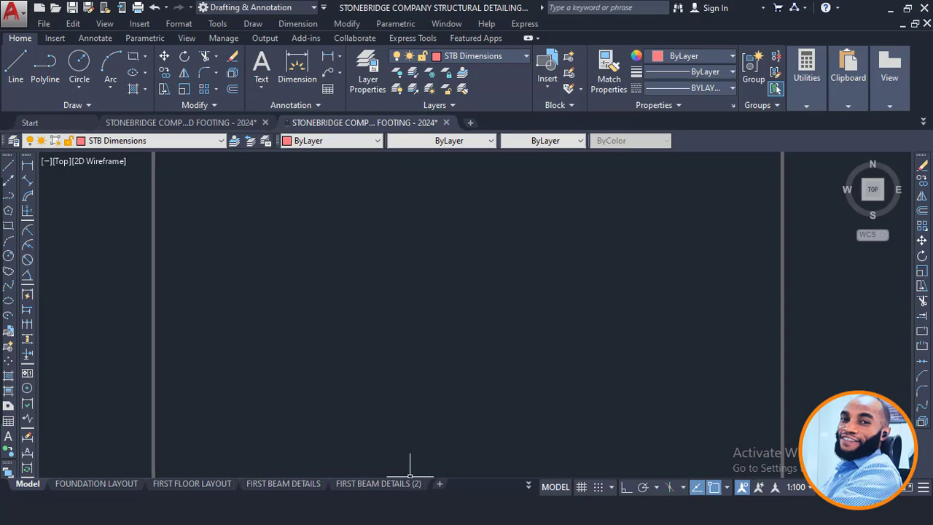
- Switch to Drawing1 and bring up beam 1B26 (225/600) between grid axes Y2 and Y3 among the first-floor beam details
mouse_move(412, 514)
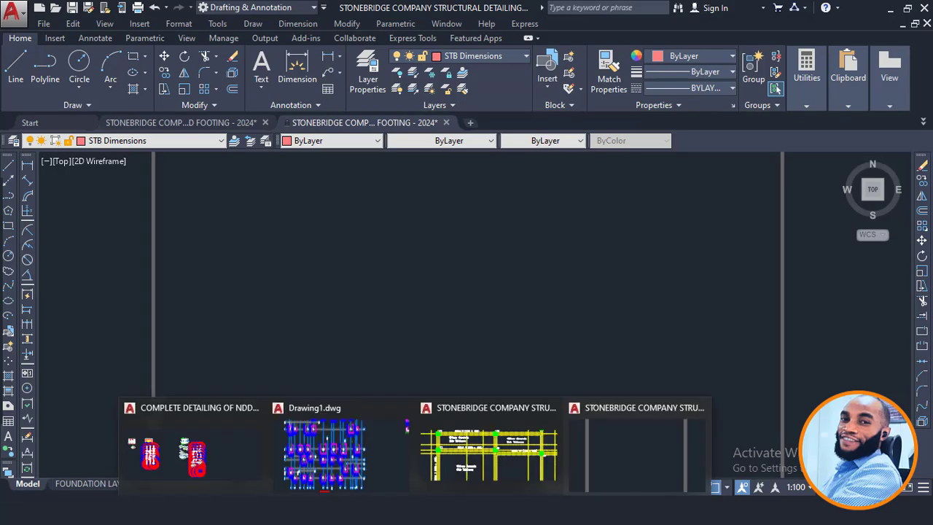
left_click(343, 449)
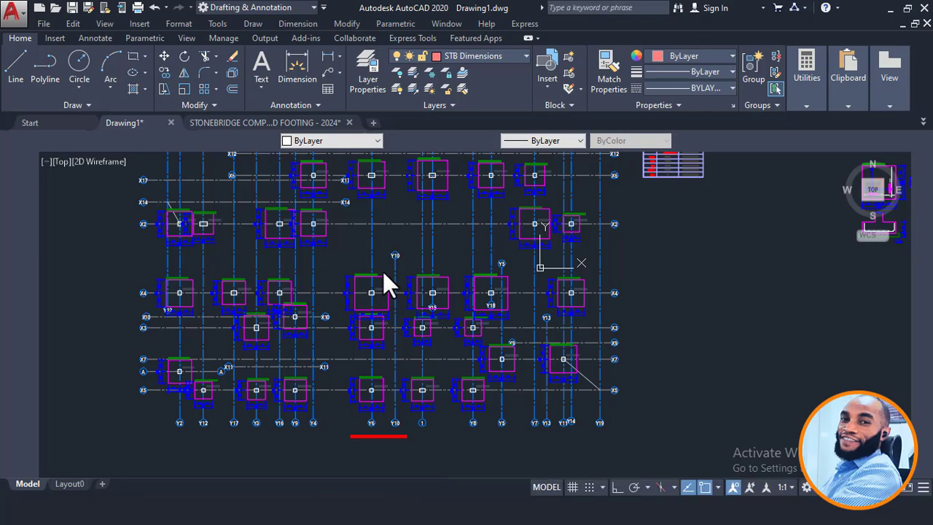
scroll(386, 252, "down", 4)
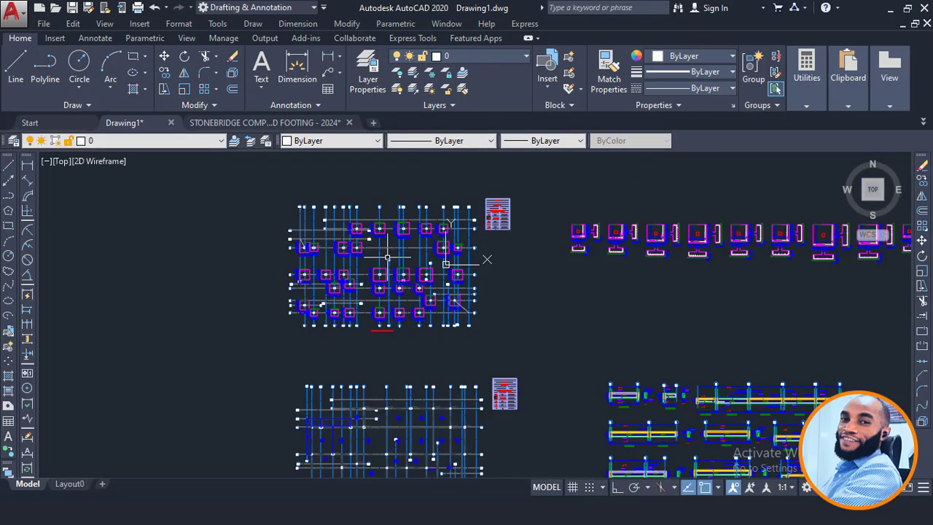
middle_click_drag(663, 410, 491, 330)
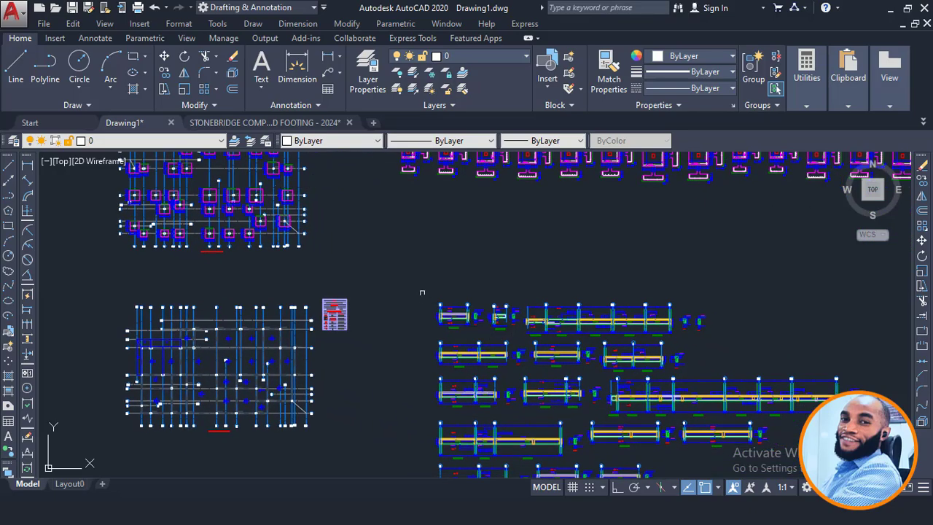
scroll(477, 315, "up", 5)
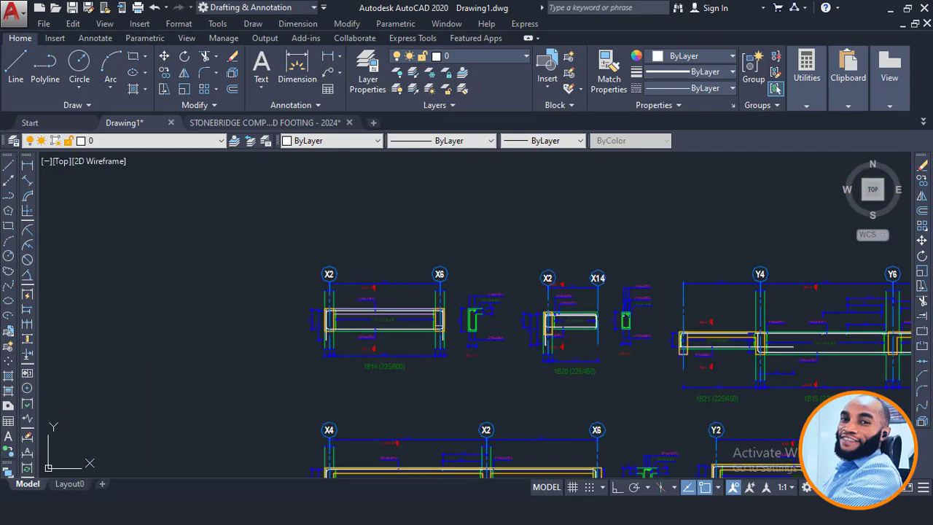
scroll(495, 255, "down", 4)
scroll(656, 315, "up", 7)
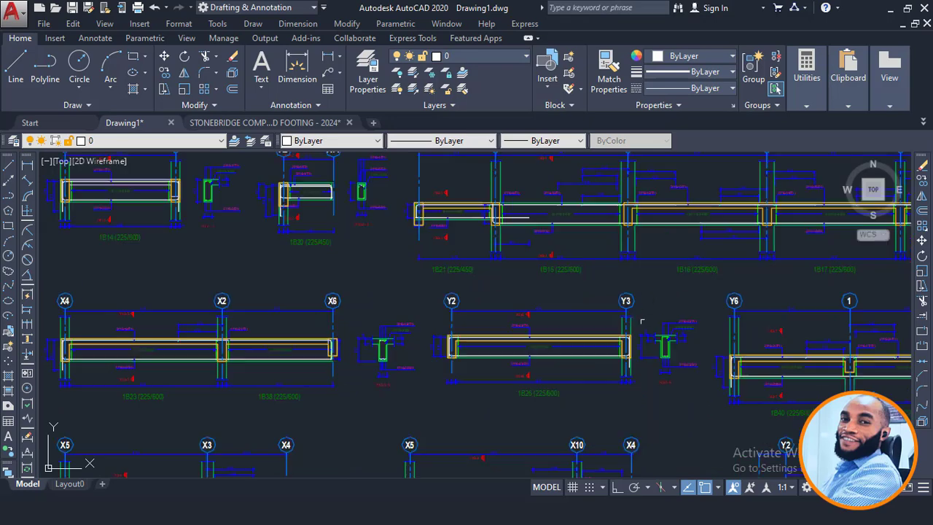
middle_click_drag(674, 317, 676, 276)
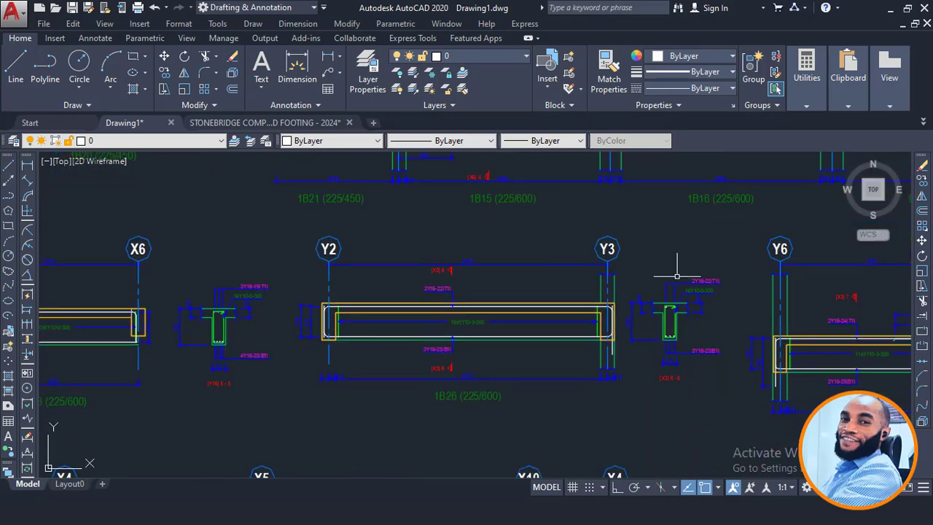
- Copy the 1B26 (225/600) beam elevation with its cross-section to the clipboard
left_click(737, 215)
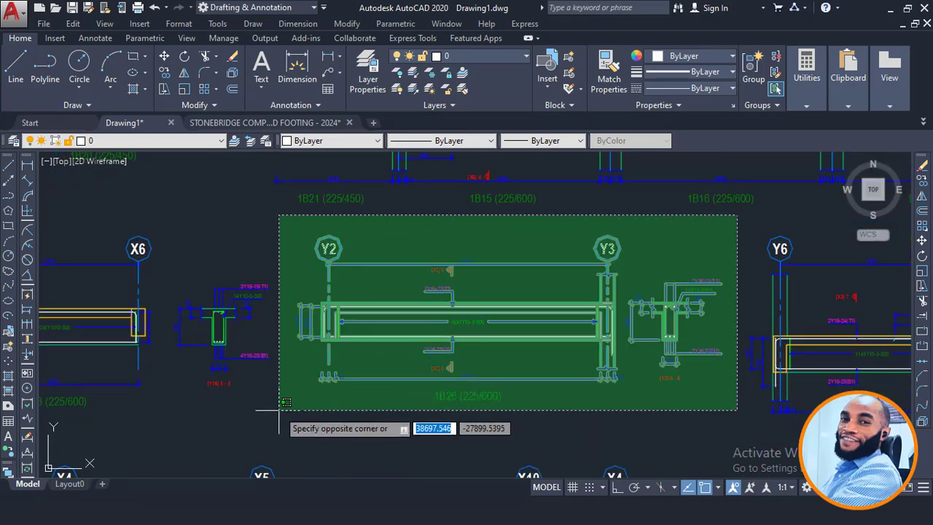
left_click(279, 410)
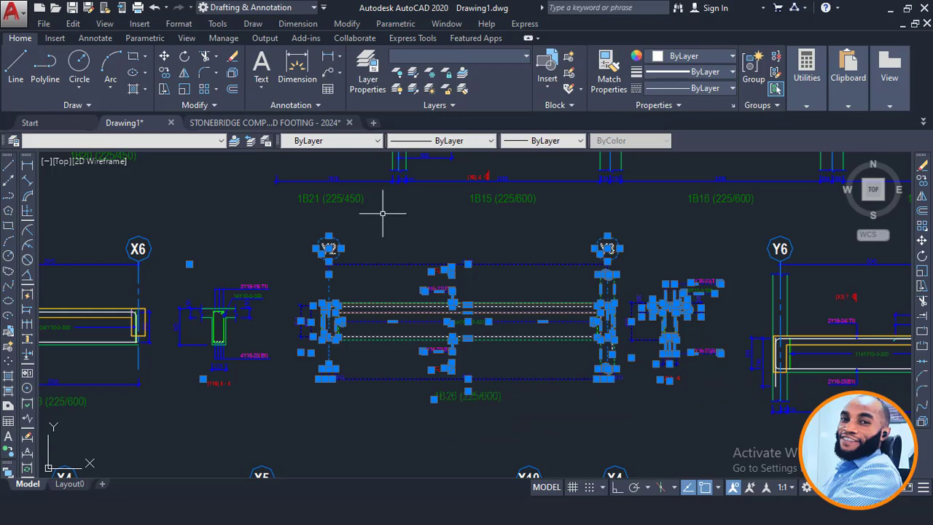
right_click(382, 213)
mouse_move(459, 231)
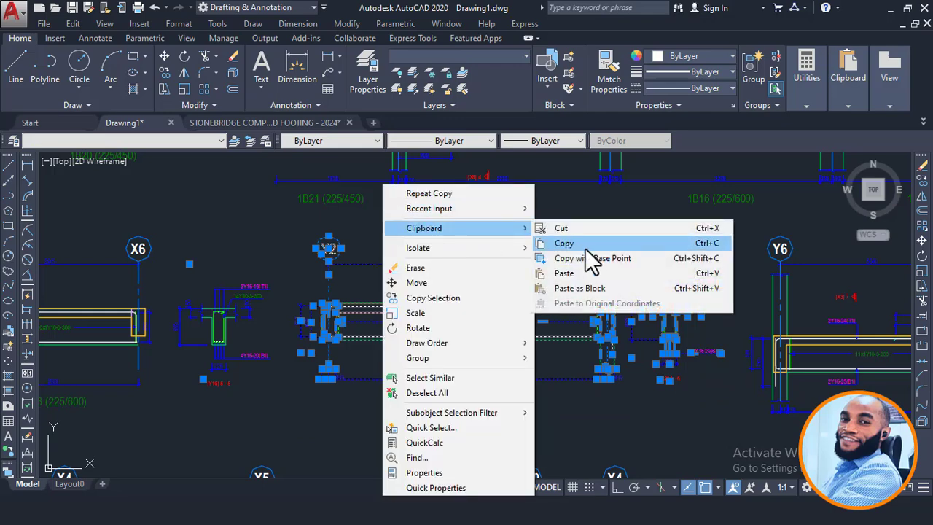
left_click(586, 246)
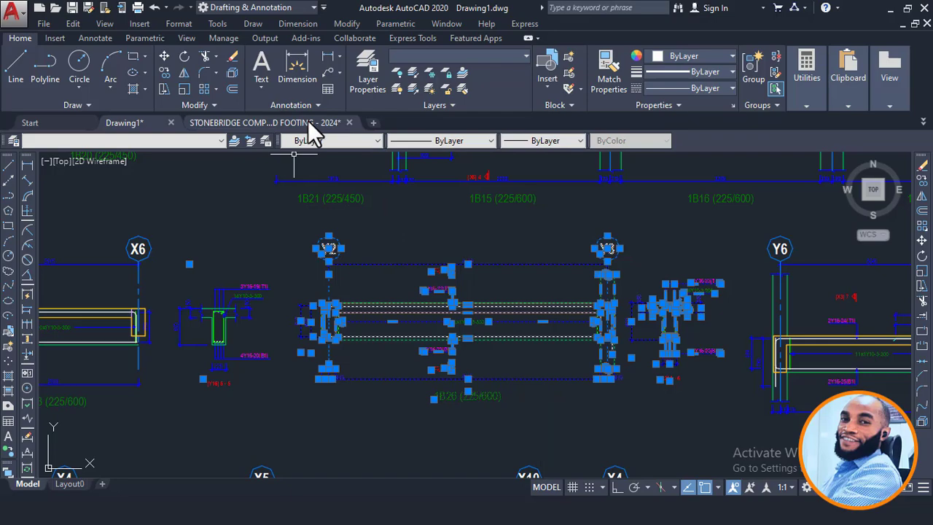
- Switch to the STONEBRIDGE pad footing template and delete the leftover detail inside the large blank frame
left_click(309, 122)
scroll(483, 250, "down", 5)
scroll(406, 241, "down", 10)
scroll(412, 341, "down", 3)
scroll(487, 333, "up", 15)
left_click(522, 306)
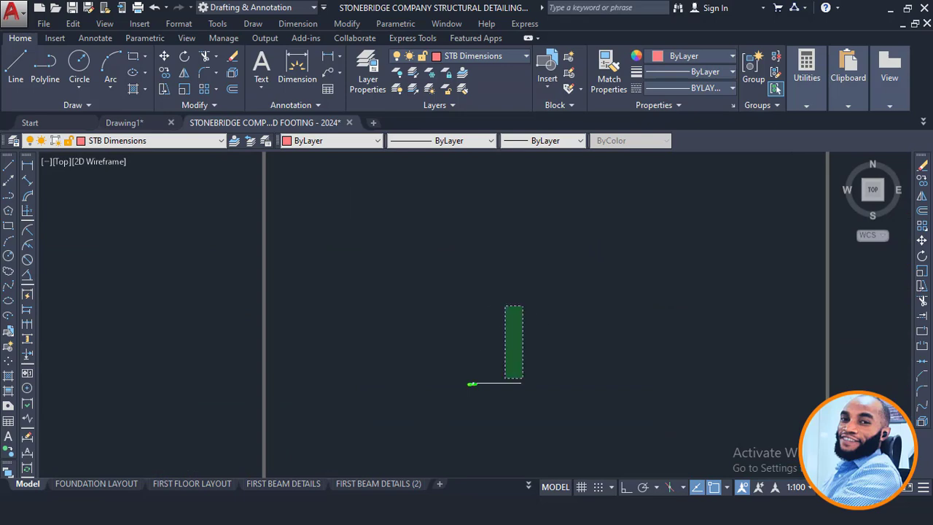
left_click(405, 428)
key("Delete")
- Paste the copied 1B26 beam elevation and cross-section into the template's blank frame and inspect its formatting
scroll(471, 423, "down", 5)
scroll(429, 336, "down", 4)
middle_click_drag(428, 335, 403, 331)
scroll(367, 262, "down", 2)
scroll(362, 288, "up", 3)
scroll(367, 300, "up", 3)
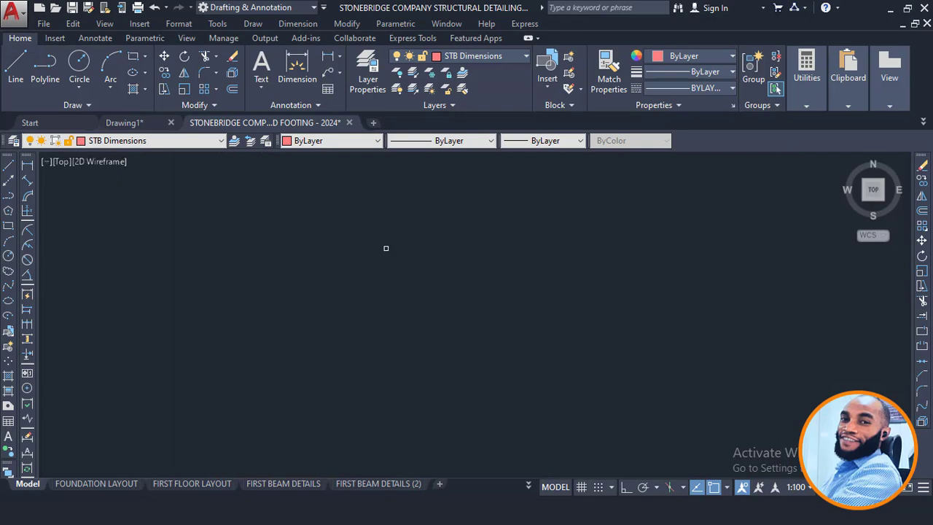
right_click(386, 245)
mouse_move(482, 288)
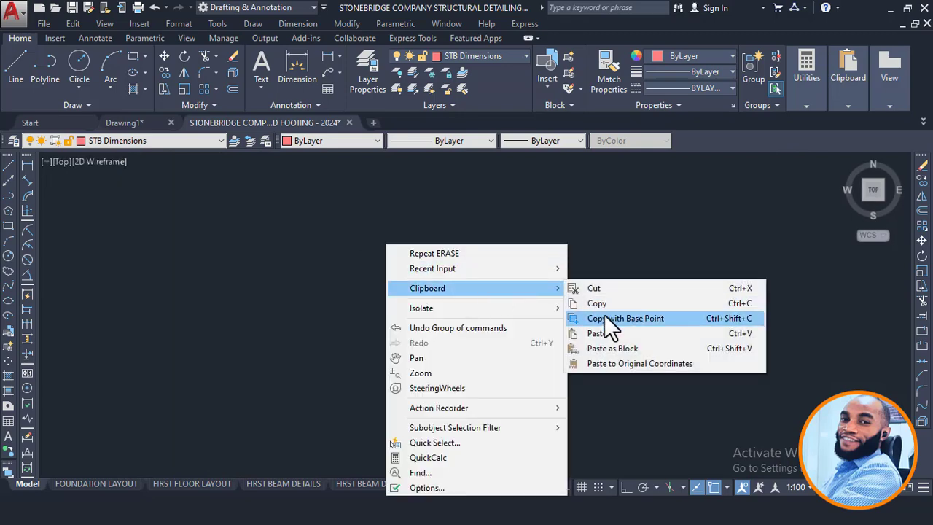
left_click(613, 333)
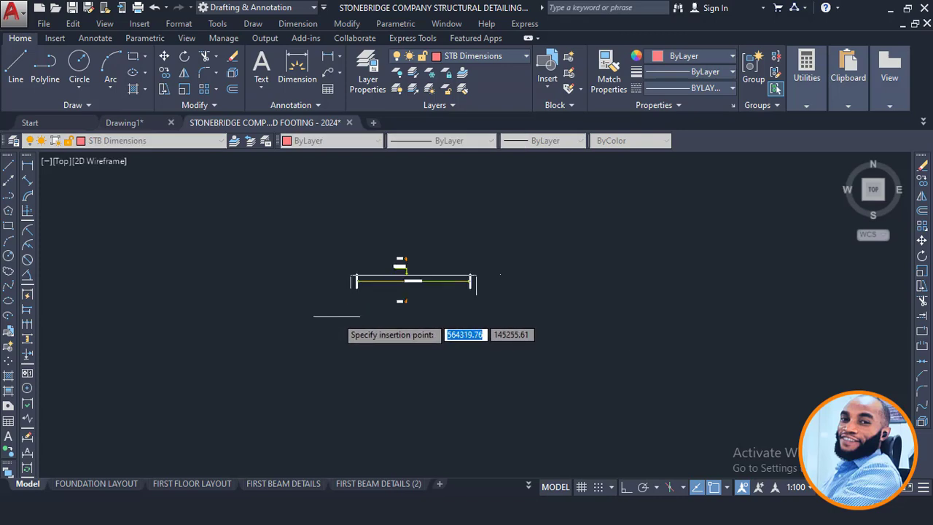
scroll(208, 355, "up", 2)
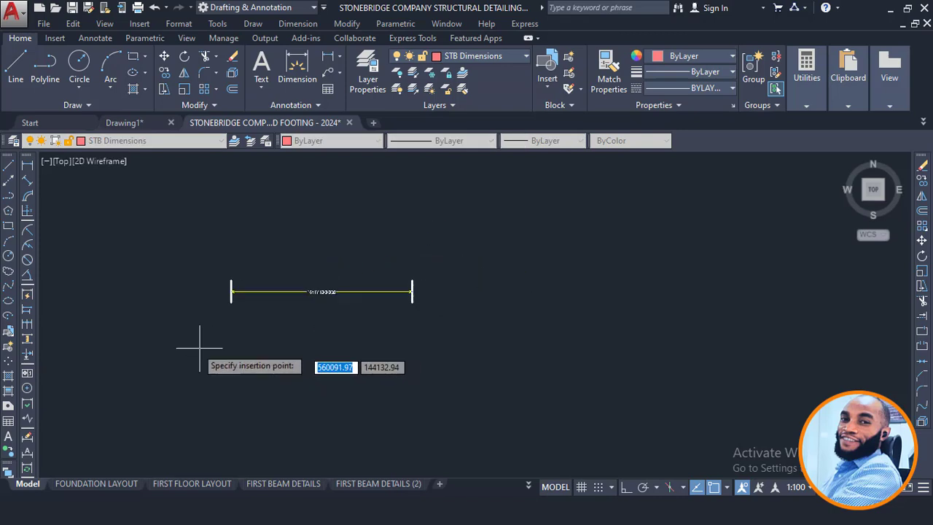
left_click(212, 359)
scroll(231, 293, "up", 4)
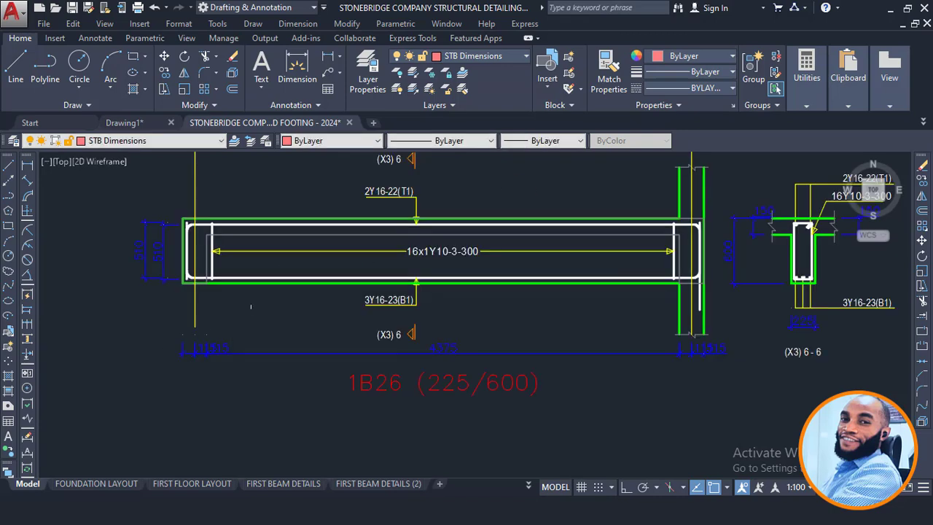
- Return to Drawing1 and copy all the exported plans, beam elevations and other structural details to the clipboard
left_click(120, 122)
scroll(423, 318, "up", 2)
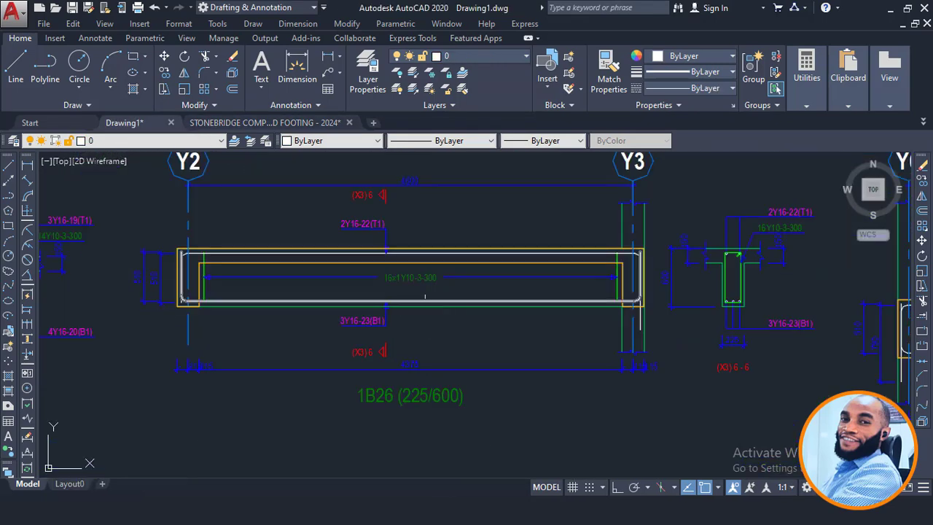
scroll(425, 254, "down", 8)
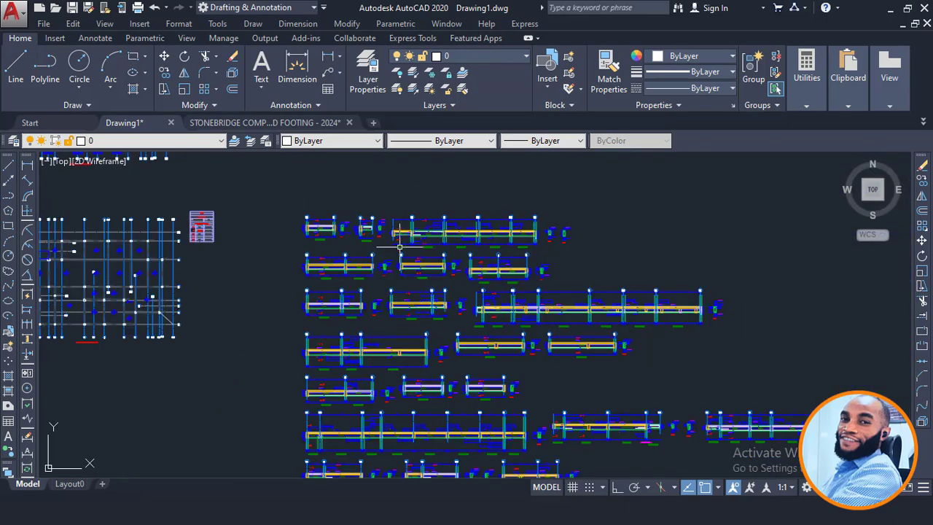
scroll(384, 231, "down", 3)
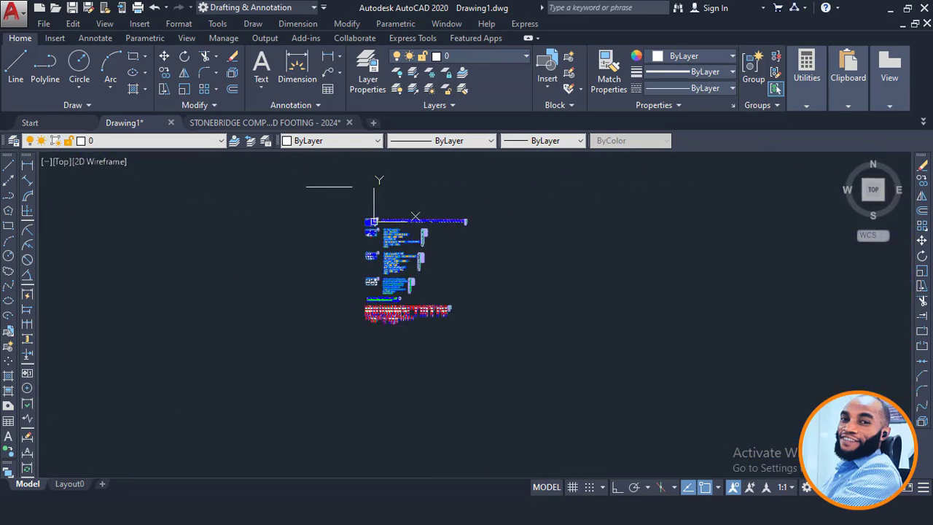
left_click(330, 186)
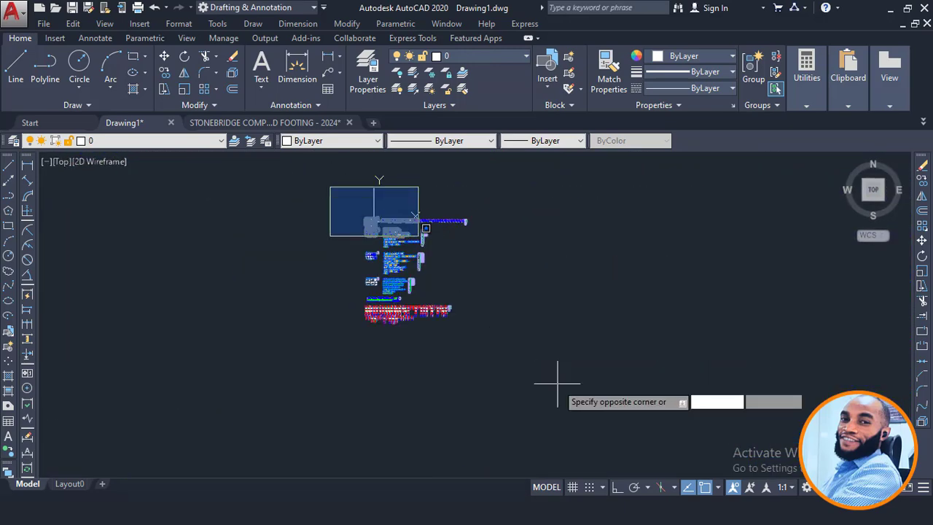
left_click(545, 382)
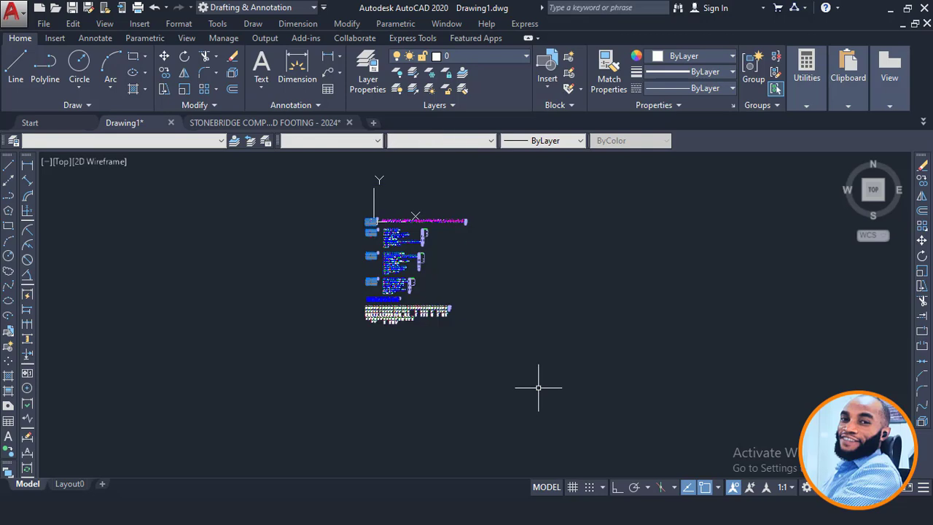
right_click(389, 186)
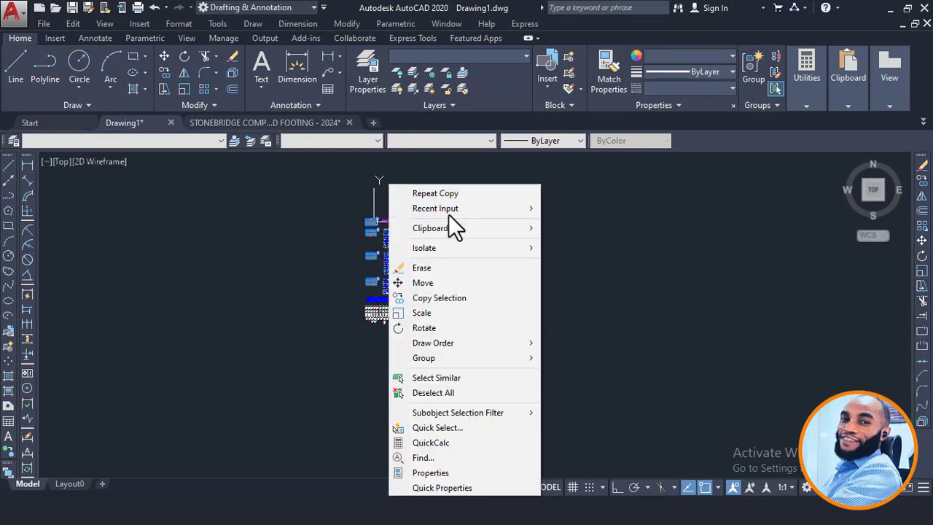
mouse_move(479, 228)
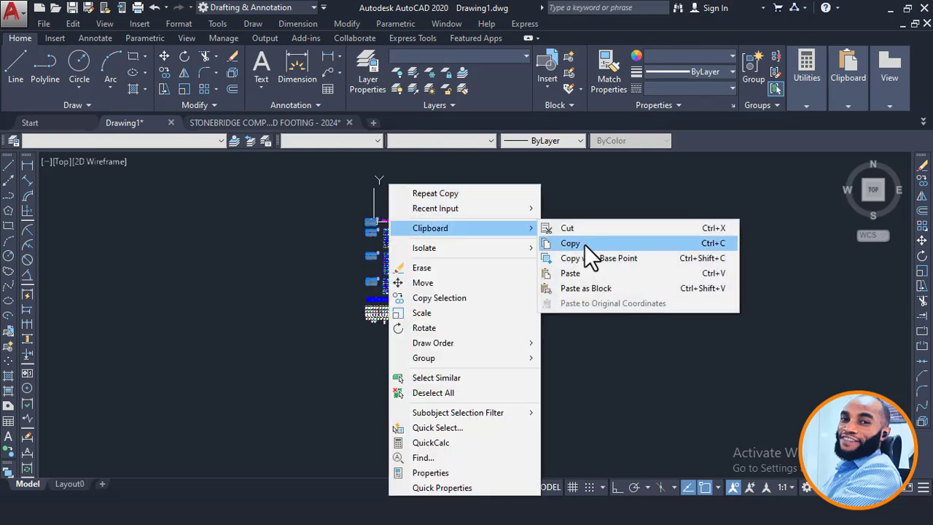
left_click(585, 244)
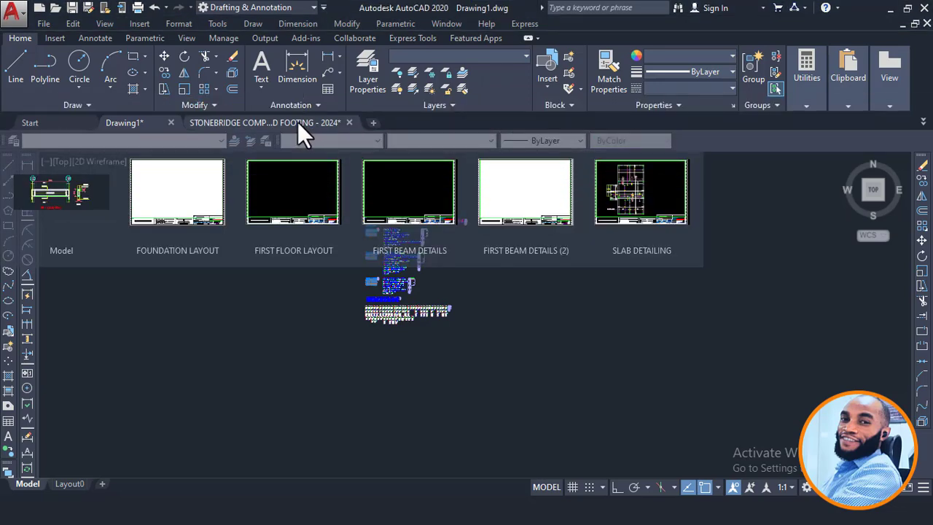
- Switch back to the STONEBRIDGE template and delete the pasted 1B26 beam detail, leaving the whole blank frame in view
left_click(297, 122)
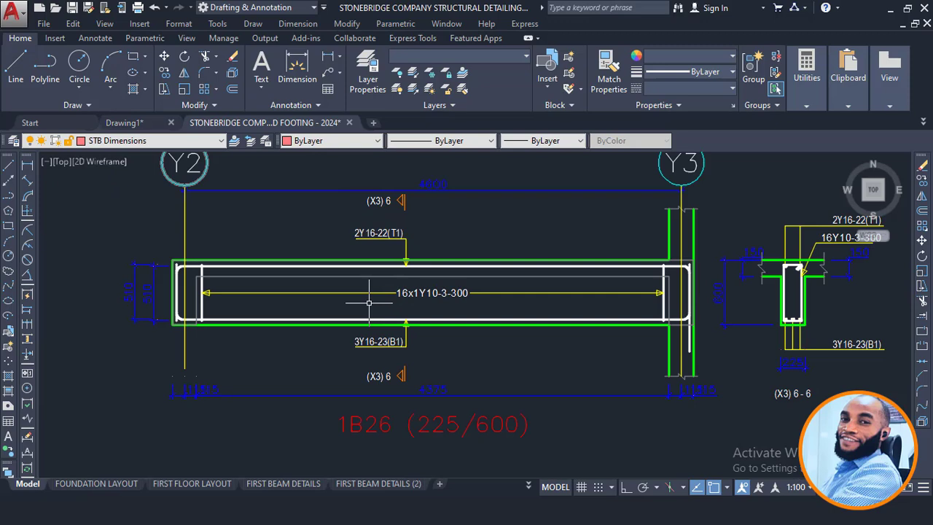
scroll(354, 182, "down", 15)
scroll(421, 234, "down", 2)
left_click(443, 207)
left_click(378, 287)
key("Delete")
scroll(401, 225, "down", 4)
scroll(400, 225, "down", 4)
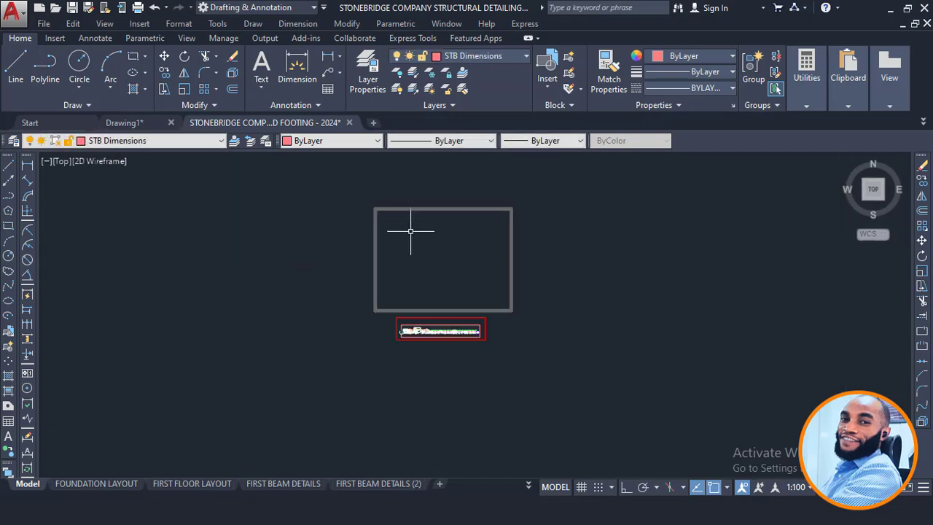
scroll(415, 229, "up", 4)
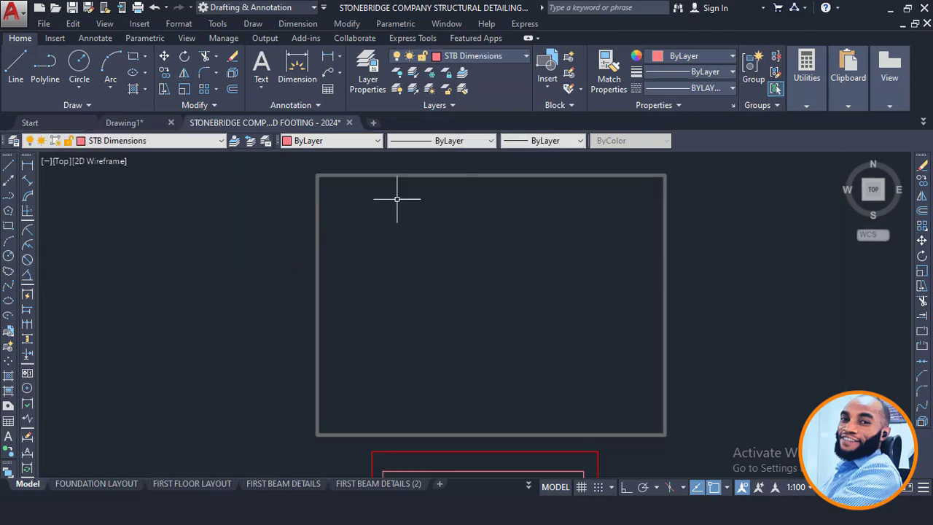
- Paste all the copied structural details into the template's blank frame and inspect the pasted plans and beam elevations
right_click(421, 219)
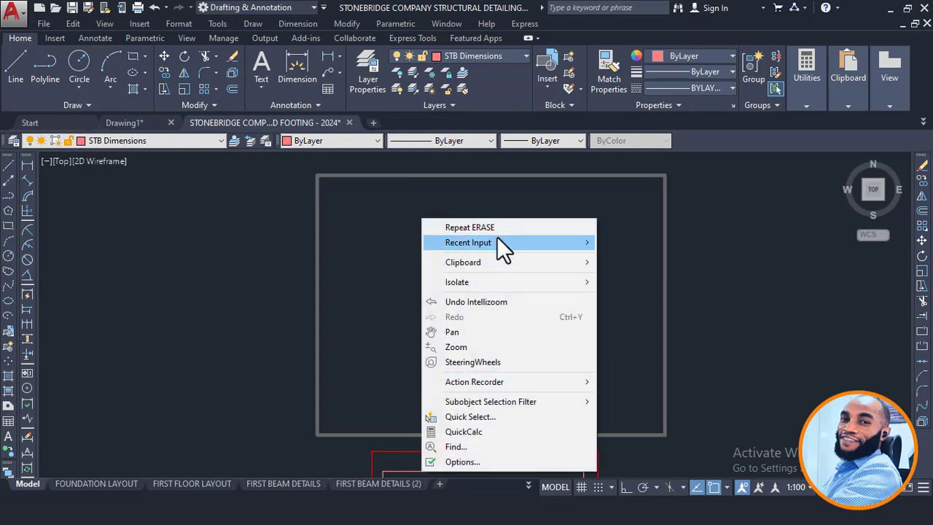
mouse_move(533, 262)
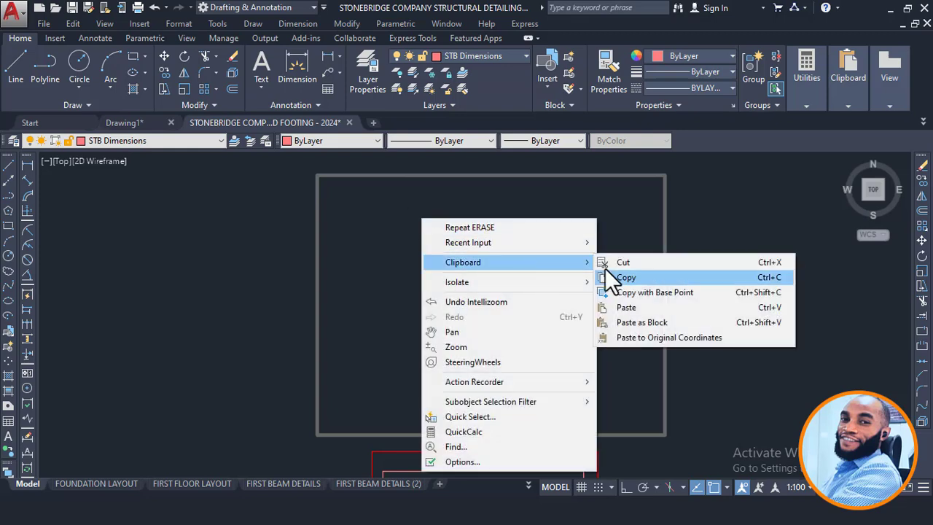
left_click(627, 307)
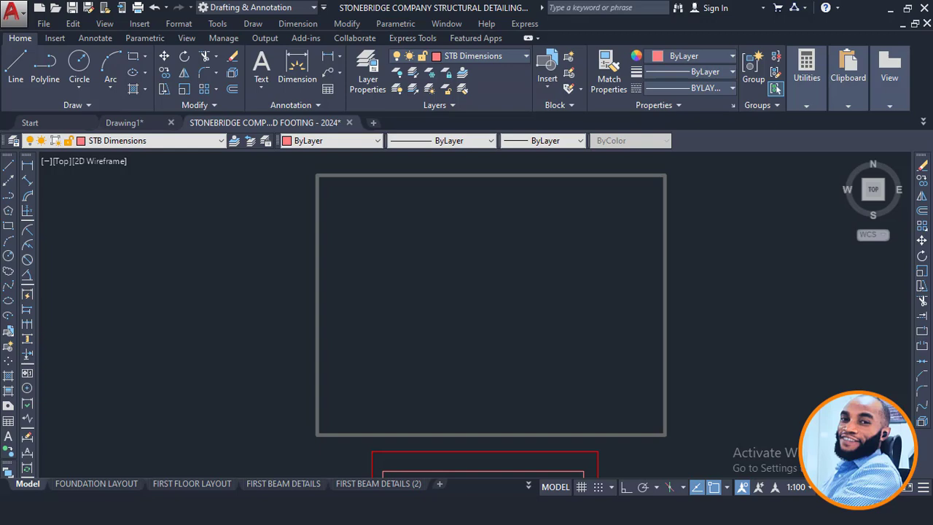
key("ctrl+v")
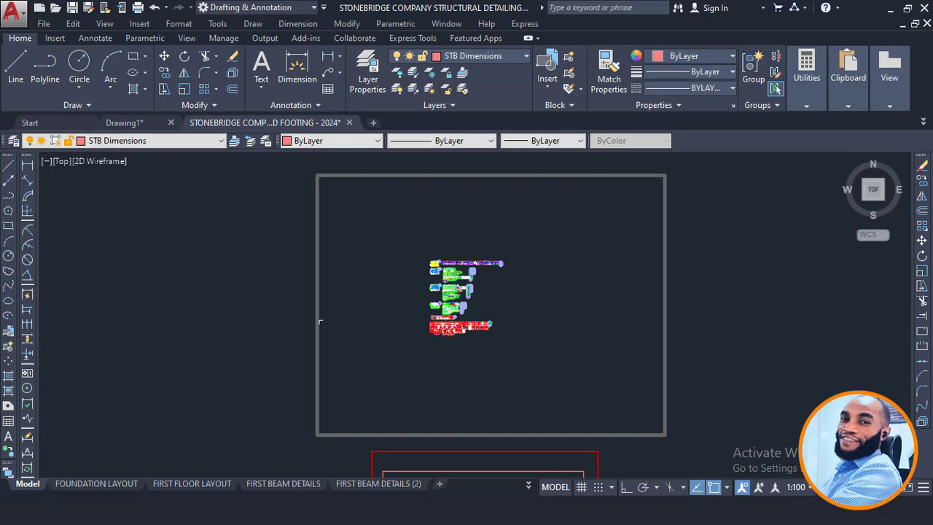
scroll(452, 264, "up", 5)
scroll(475, 279, "up", 8)
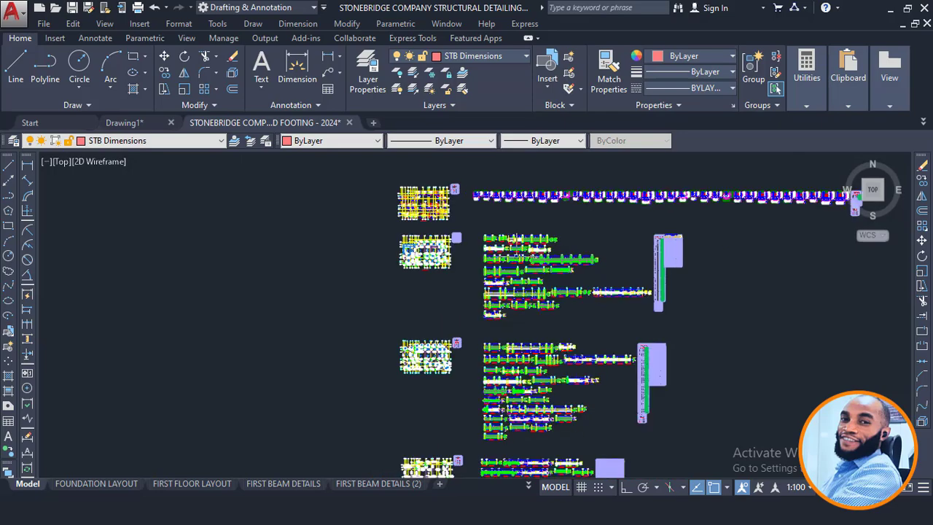
middle_click_drag(404, 230, 531, 284)
middle_click_drag(346, 295, 506, 329)
scroll(507, 329, "down", 2)
middle_click_drag(313, 254, 314, 321)
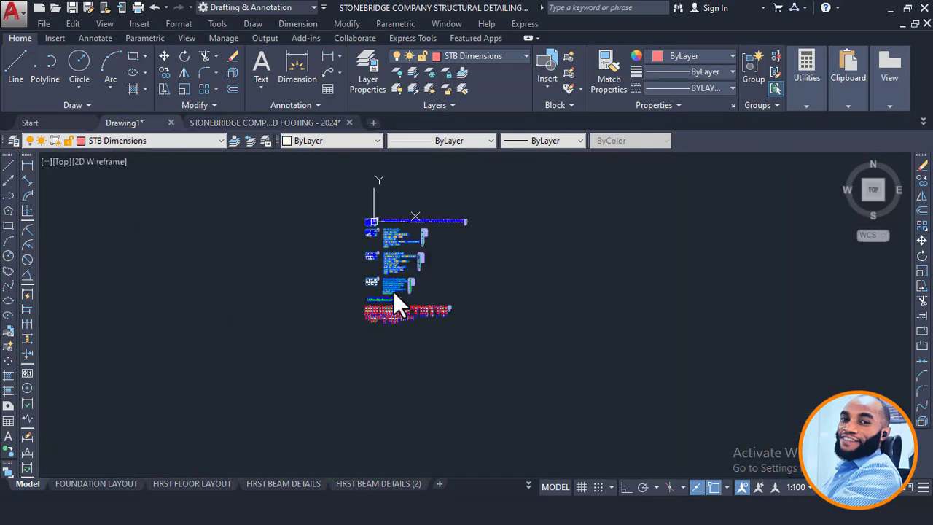
- Examine the original plans and beam elevations in Drawing1, down to the formatting of beam 1B14 (225/600)
scroll(390, 230, "up", 5)
scroll(392, 251, "up", 2)
middle_click_drag(287, 190, 424, 287)
scroll(424, 266, "up", 4)
scroll(342, 228, "down", 4)
scroll(474, 295, "up", 3)
scroll(347, 259, "down", 5)
scroll(364, 241, "up", 6)
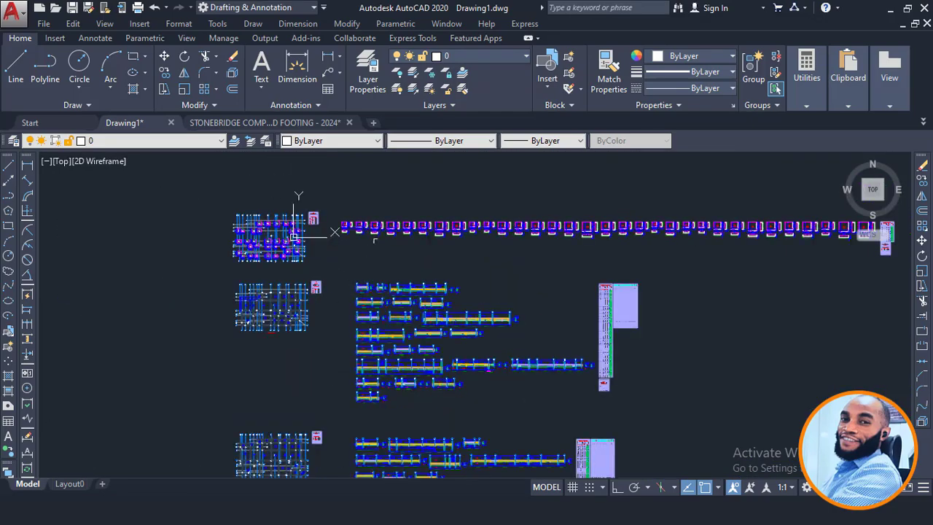
scroll(384, 326, "down", 2)
mouse_move(571, 408)
middle_mouse_down()
mouse_move(450, 284)
mouse_move(437, 258)
middle_mouse_up()
middle_click_drag(219, 211, 337, 322)
scroll(321, 291, "up", 5)
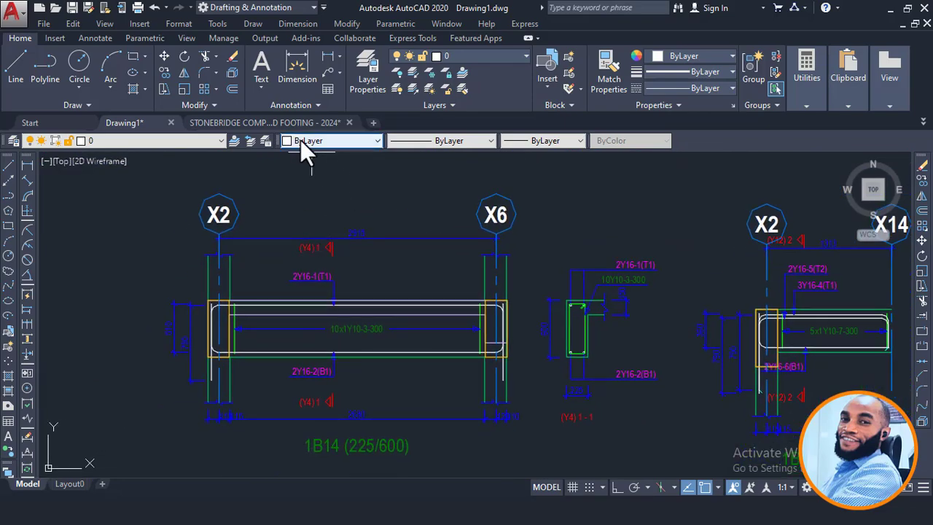
- Compare the pasted 1B14 beam detail in the STONEBRIDGE template with the original in Drawing1
left_click(292, 122)
scroll(617, 337, "down", 2)
scroll(631, 359, "up", 6)
middle_click_drag(610, 363, 469, 321)
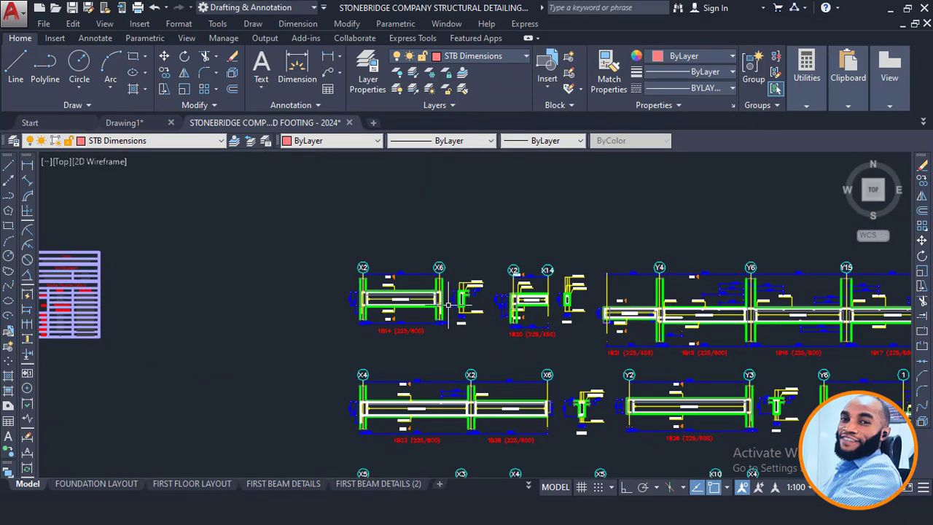
scroll(458, 322, "up", 4)
middle_click_drag(386, 298, 437, 306)
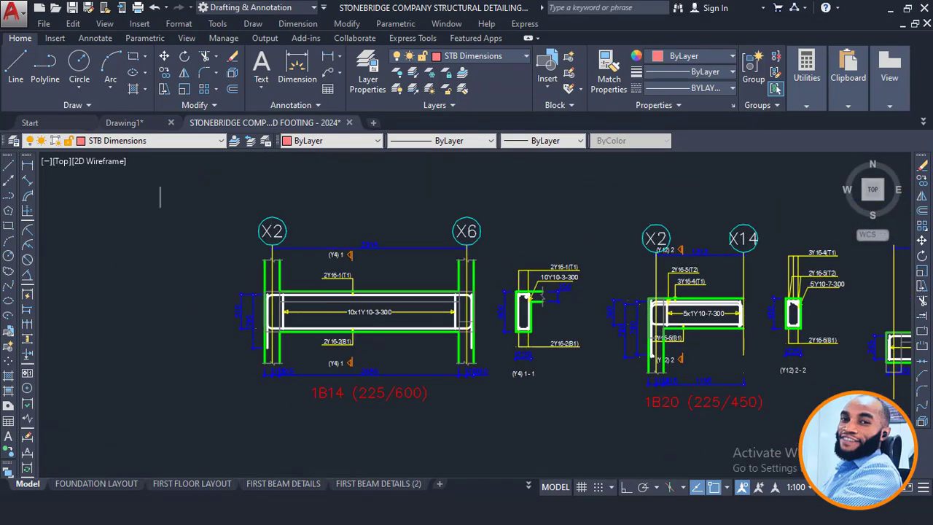
left_click(131, 122)
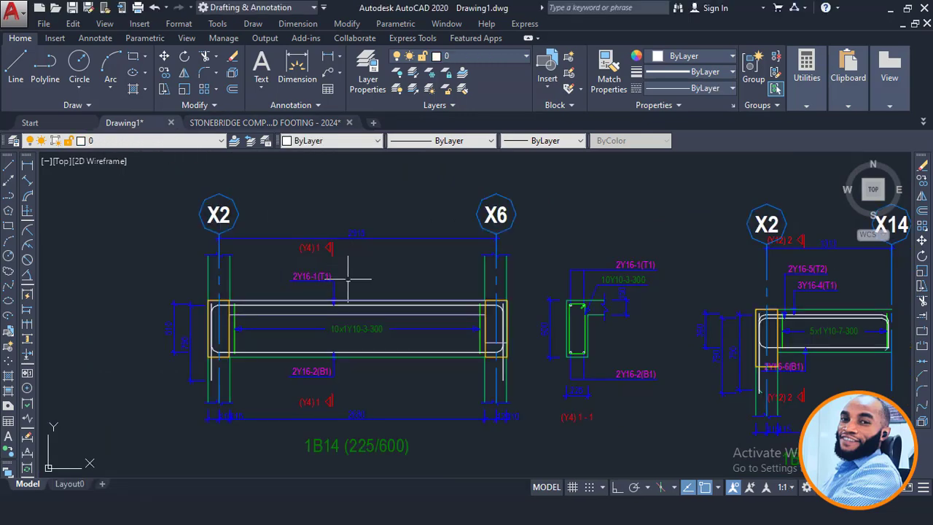
scroll(410, 288, "down", 2)
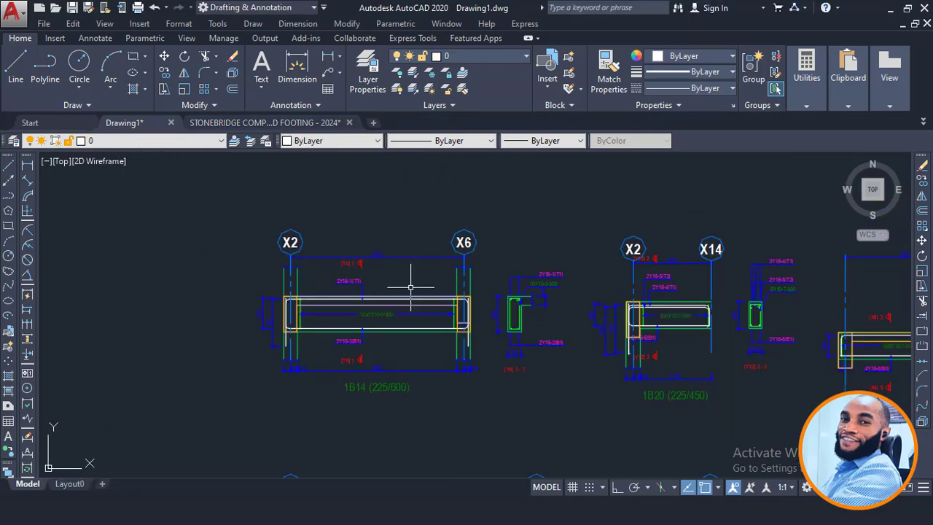
scroll(412, 266, "up", 4)
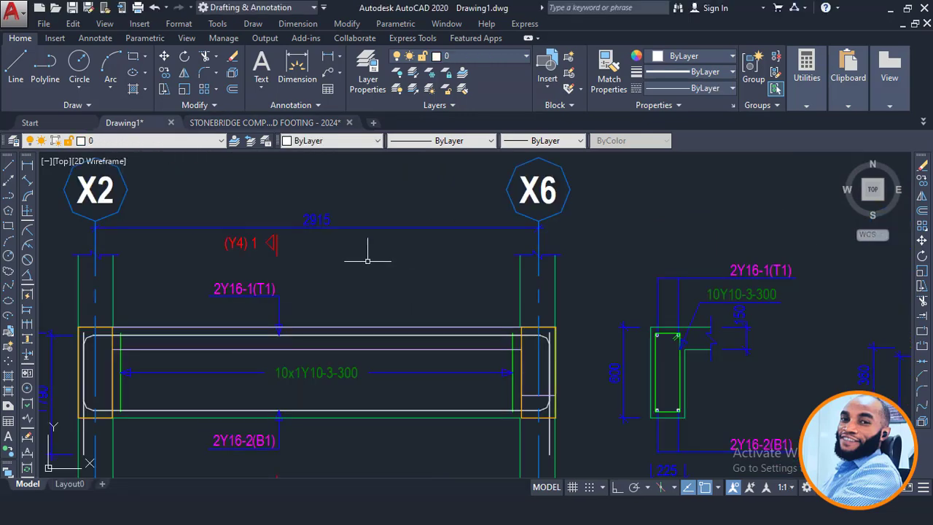
- Return to the STONEBRIDGE template and review the formatting of the pasted beam elevations against Drawing1 once more
left_click(287, 120)
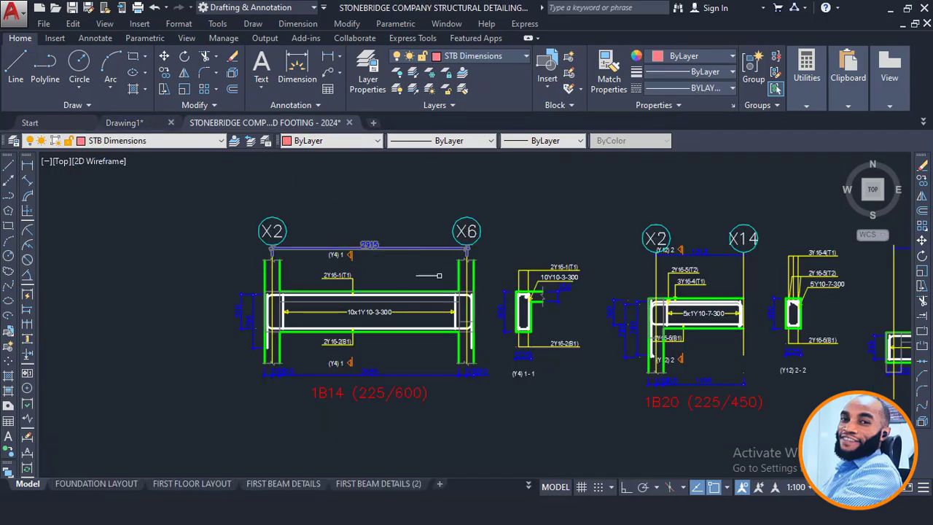
scroll(492, 300, "down", 4)
scroll(450, 284, "up", 2)
scroll(450, 284, "down", 6)
scroll(138, 306, "up", 3)
scroll(138, 306, "up", 4)
scroll(184, 266, "down", 8)
scroll(452, 255, "up", 4)
middle_click_drag(309, 234, 399, 287)
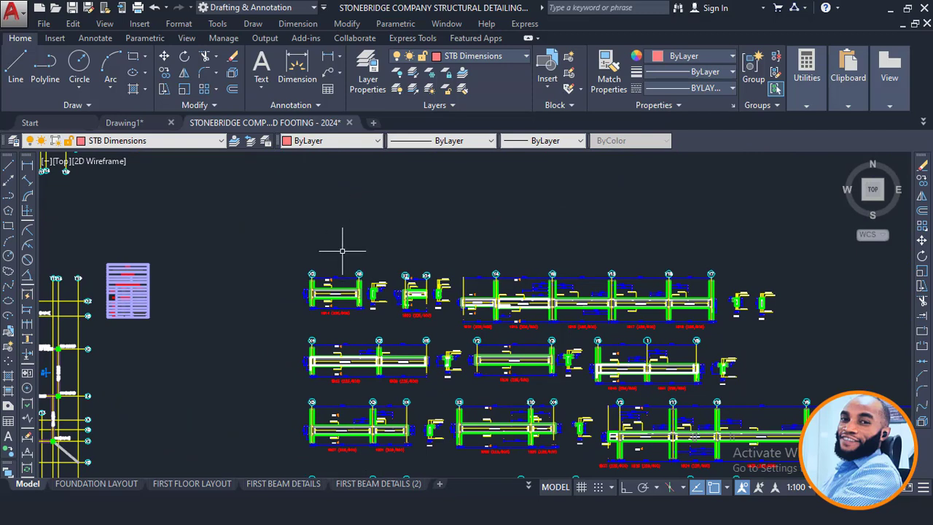
left_click(135, 125)
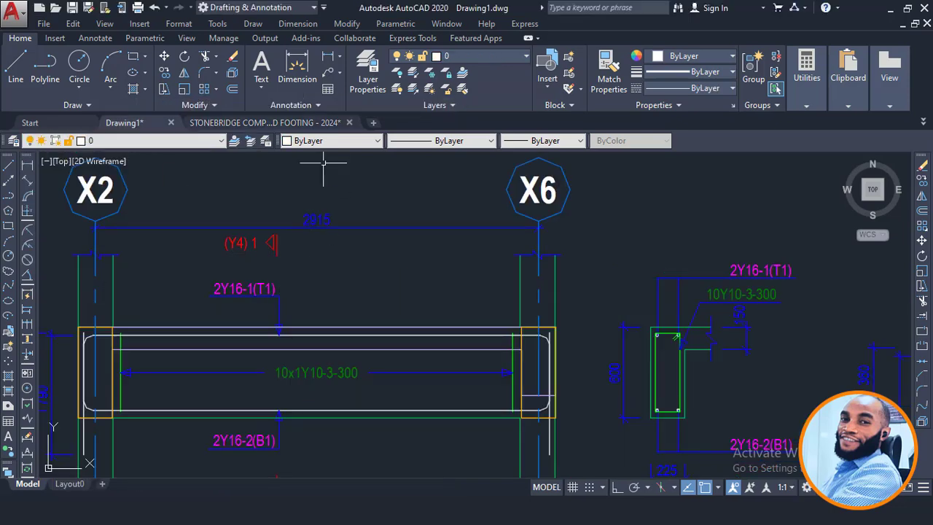
left_click(311, 127)
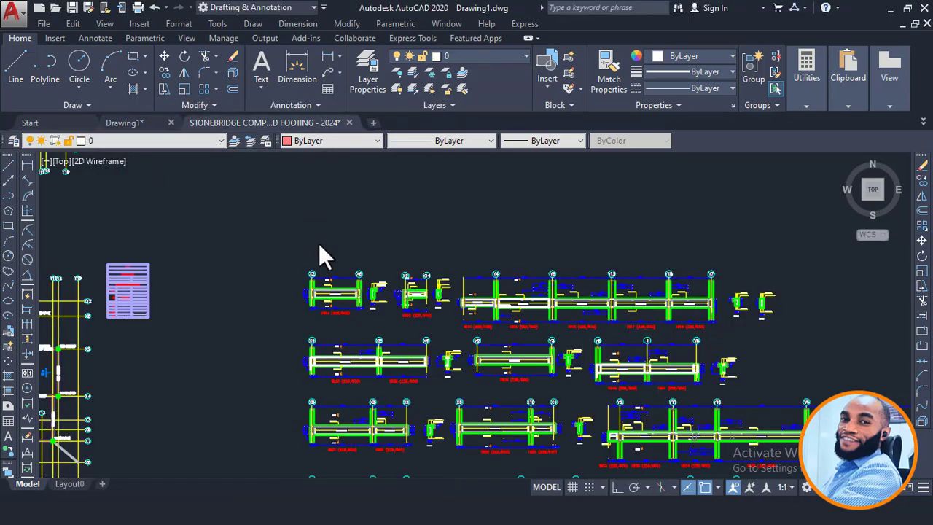
- Select the overall X2–X6 dimension above beam 1B14, along with every similar dimension in the drawing
scroll(335, 282, "up", 4)
middle_click_drag(332, 266, 388, 241)
left_click(414, 207)
left_click(385, 235)
right_click(413, 205)
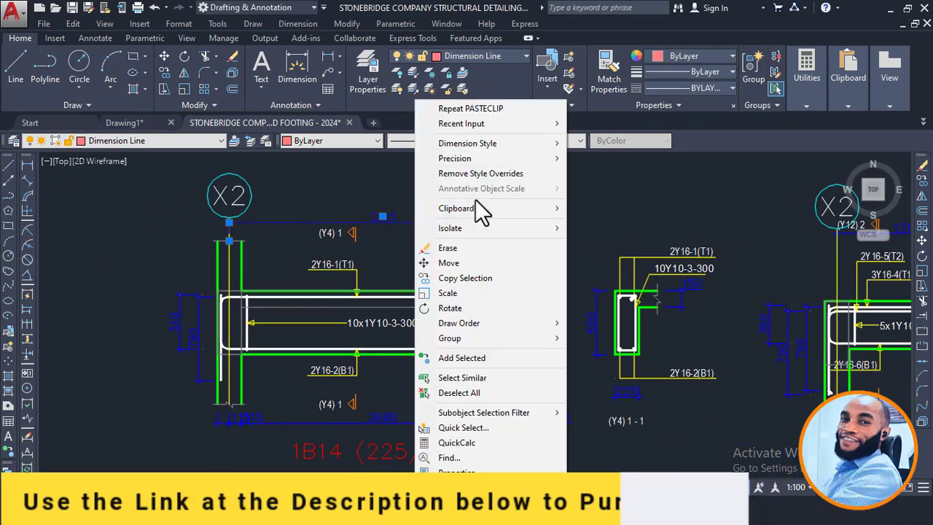
left_click(375, 187)
left_click(402, 181)
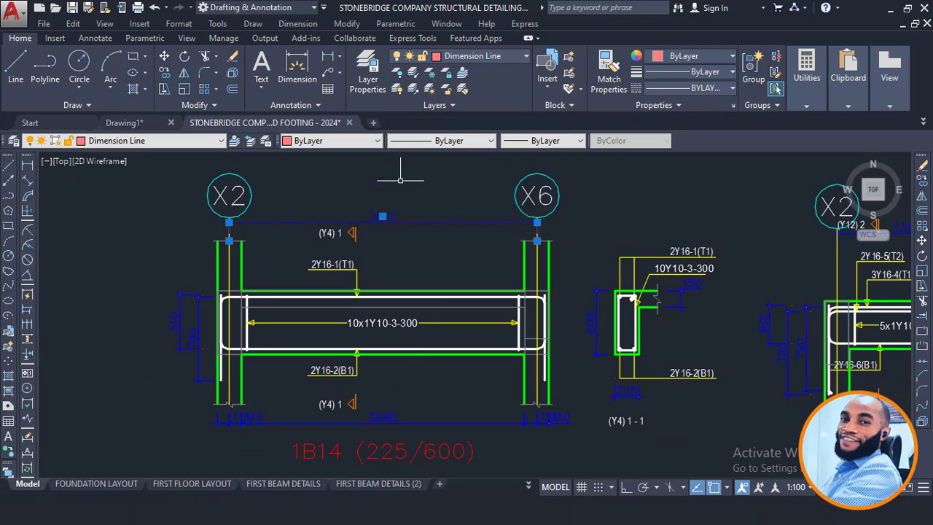
right_click(418, 188)
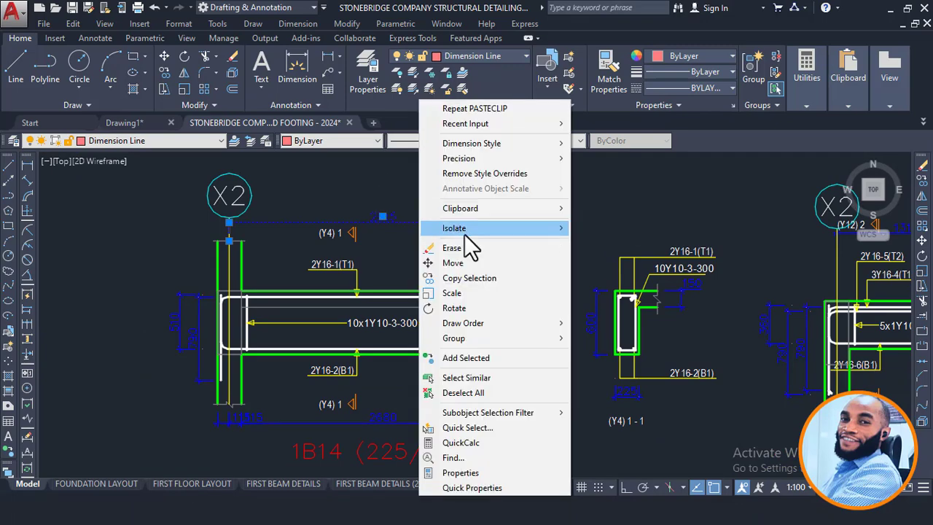
left_click(486, 379)
- Examine the template's finished slab and beam sheets, especially the dimension formatting of BEAM 1 (225 x 450), and return to the pasted details
scroll(486, 379, "down", 10)
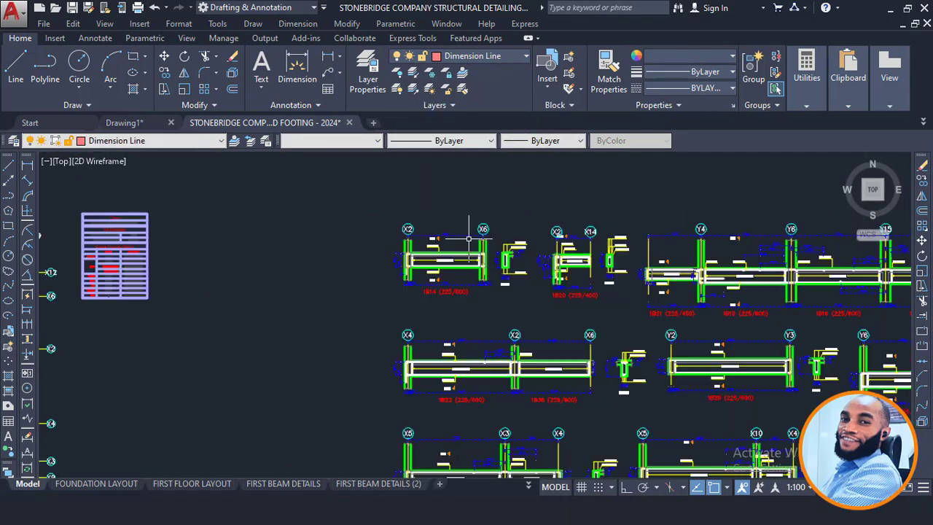
scroll(519, 211, "down", 2)
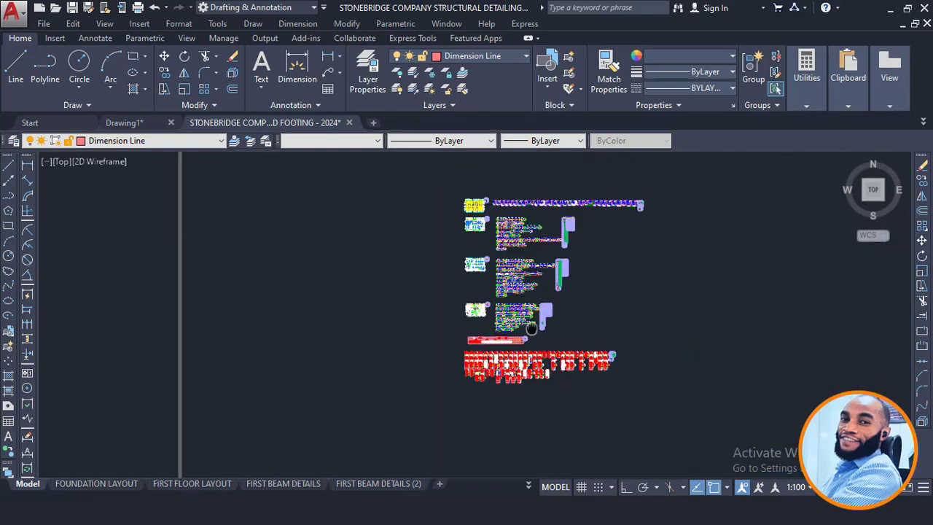
middle_click_drag(531, 329, 526, 156)
mouse_move(458, 400)
middle_mouse_down()
mouse_move(480, 185)
mouse_move(477, 70)
middle_mouse_up()
scroll(452, 364, "up", 6)
scroll(799, 291, "up", 10)
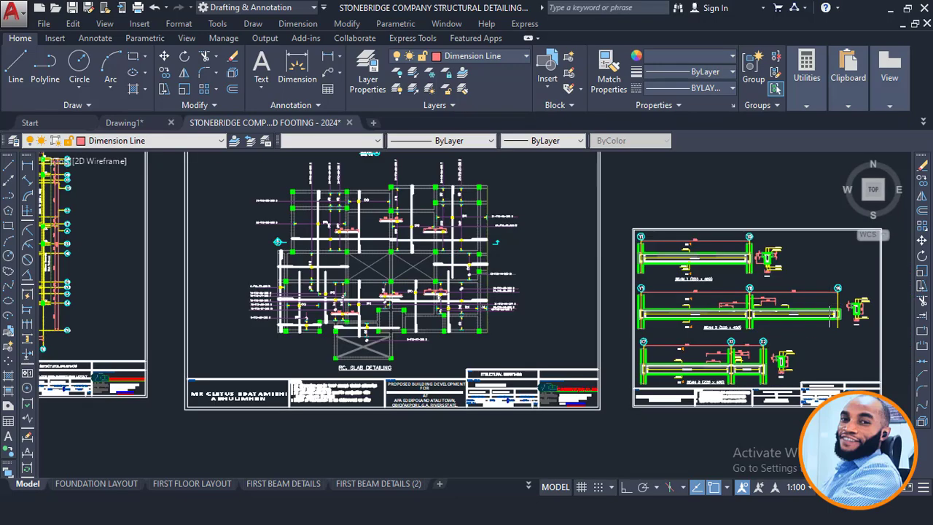
middle_click_drag(271, 299, 379, 245)
left_click_drag(380, 245, 381, 246)
middle_click_drag(285, 281, 520, 333)
scroll(520, 334, "down", 2)
scroll(437, 276, "down", 4)
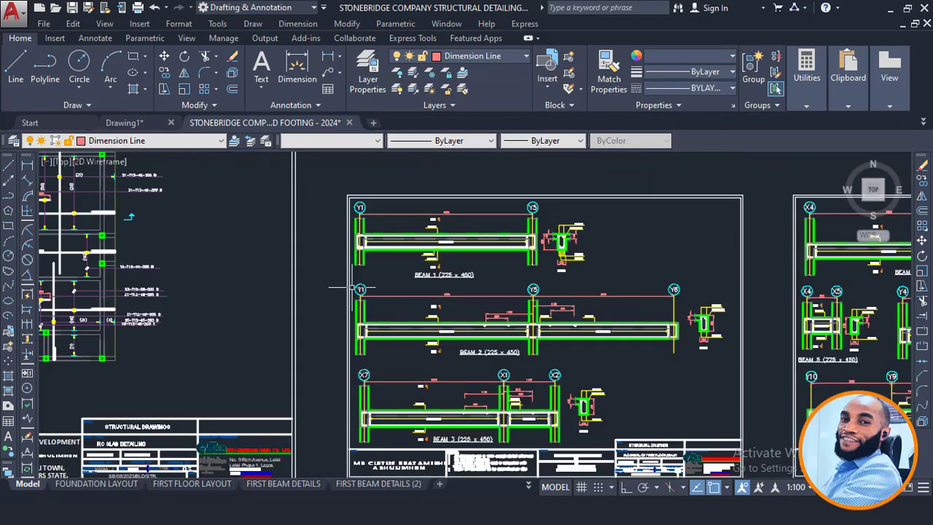
scroll(428, 259, "up", 2)
scroll(430, 258, "up", 2)
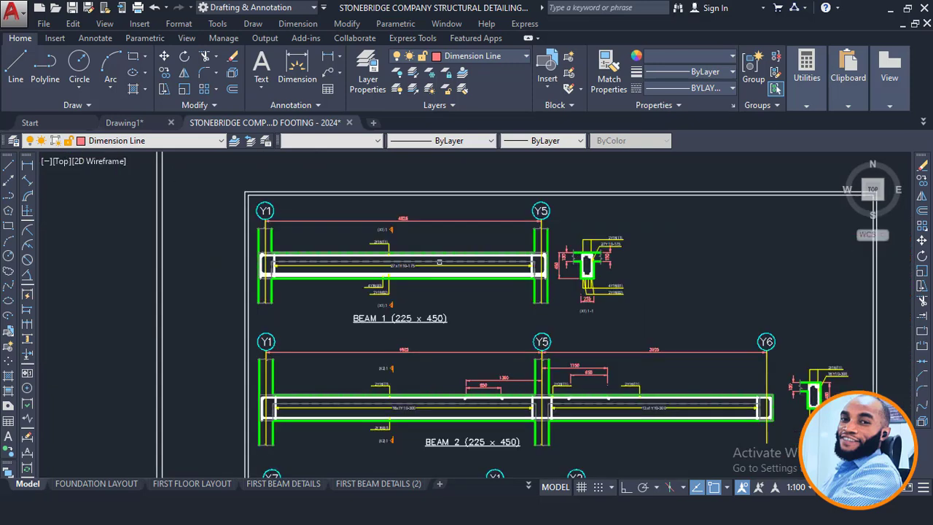
scroll(530, 267, "up", 3)
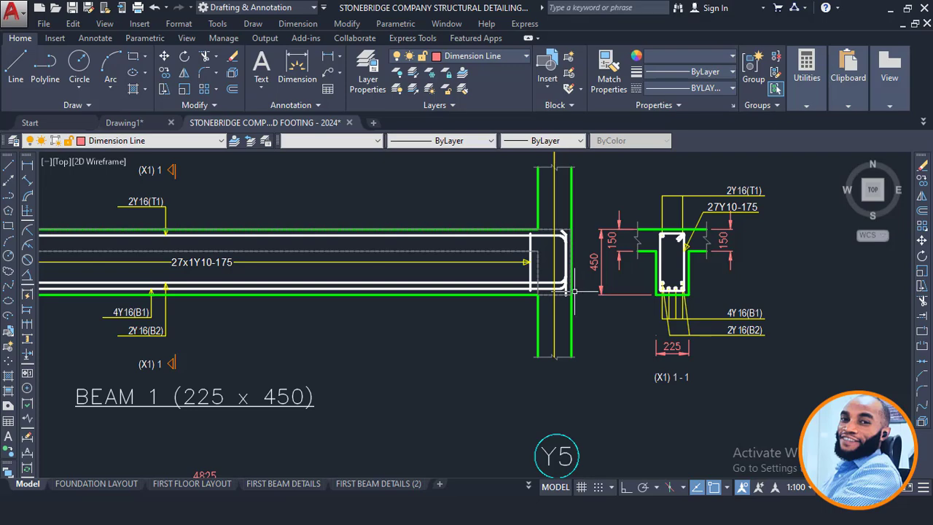
scroll(573, 289, "down", 2)
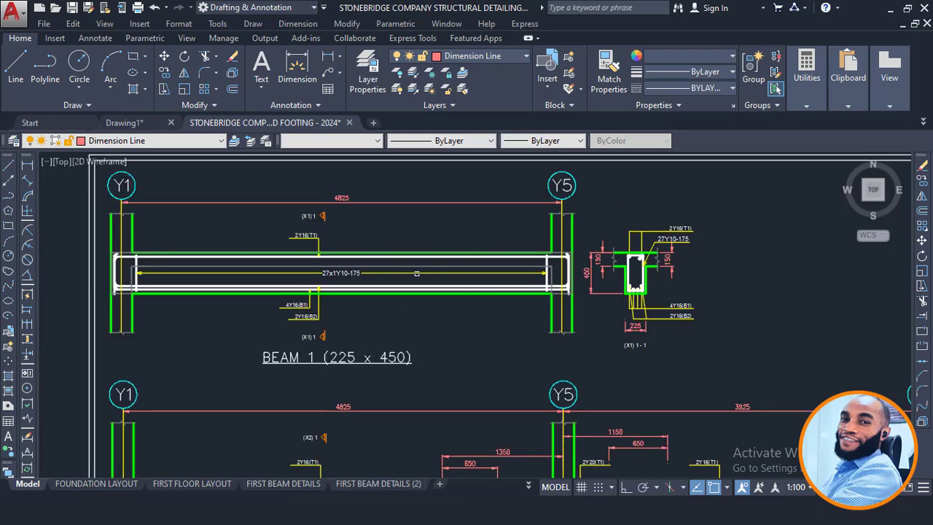
scroll(353, 309, "down", 10)
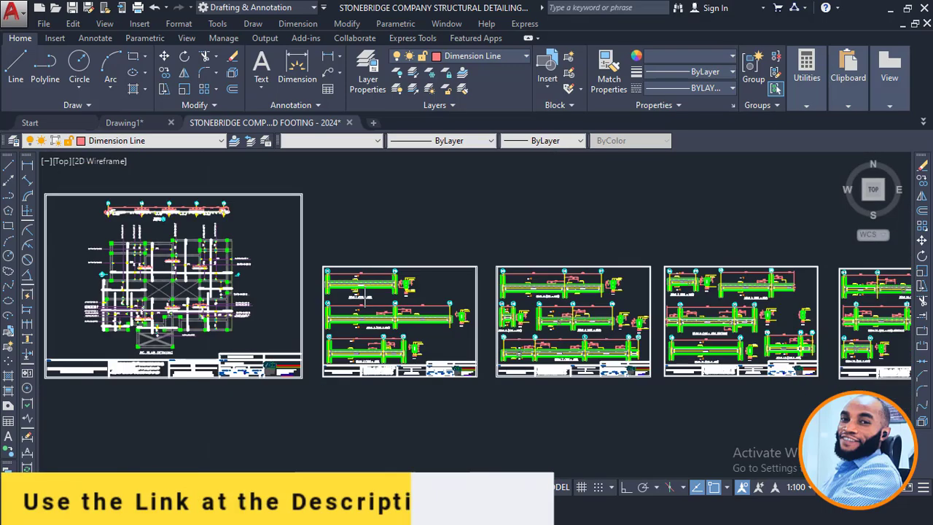
scroll(385, 402, "down", 10)
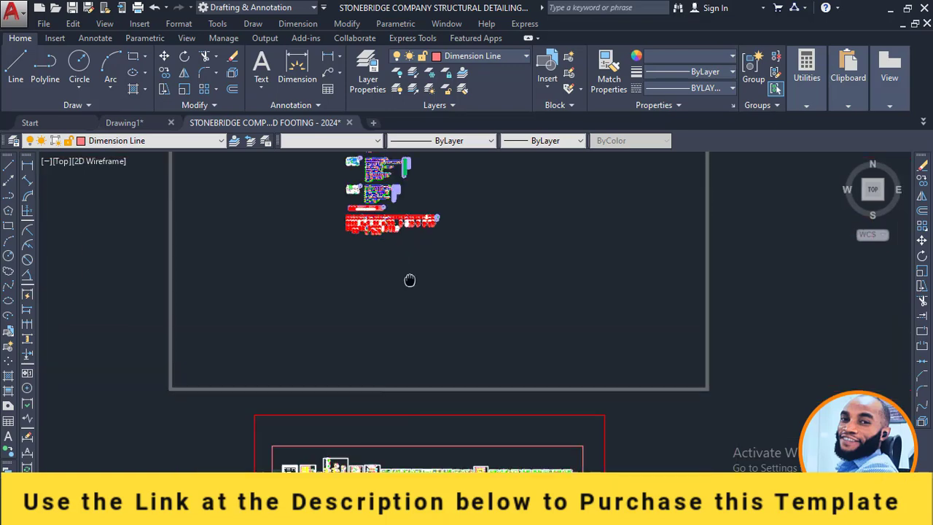
scroll(374, 255, "up", 10)
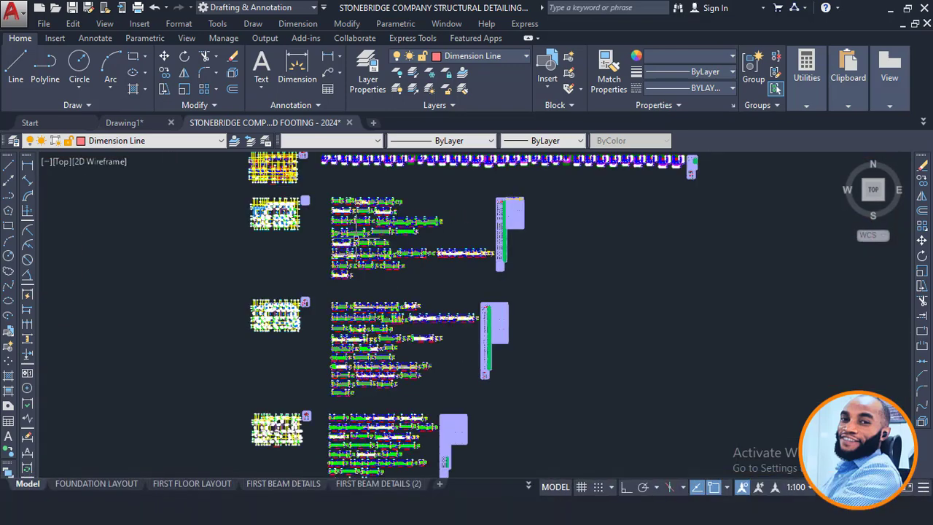
- Clear the selection, pick the X4–X6 dimension above beam 1B48, and select all similar dimensions
key("Escape")
scroll(319, 202, "up", 5)
left_click(543, 213)
left_click(437, 175)
right_click(437, 176)
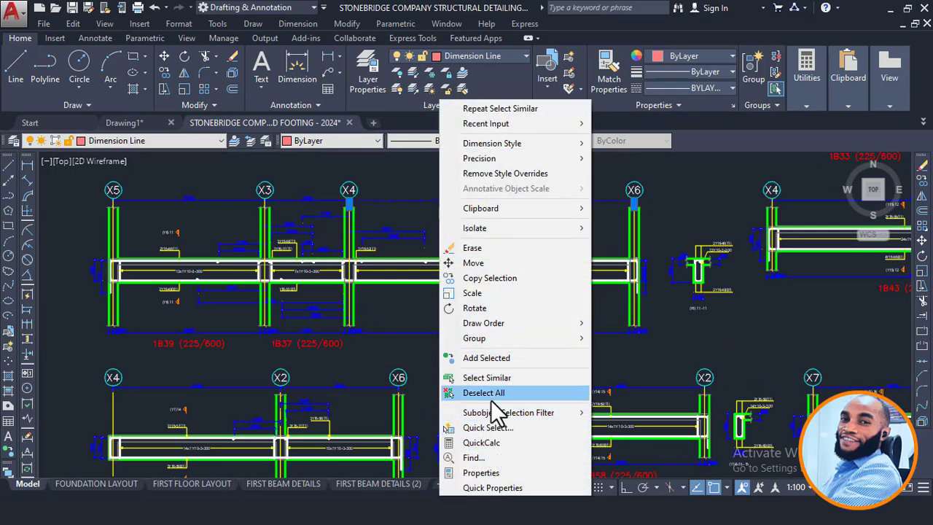
left_click(487, 378)
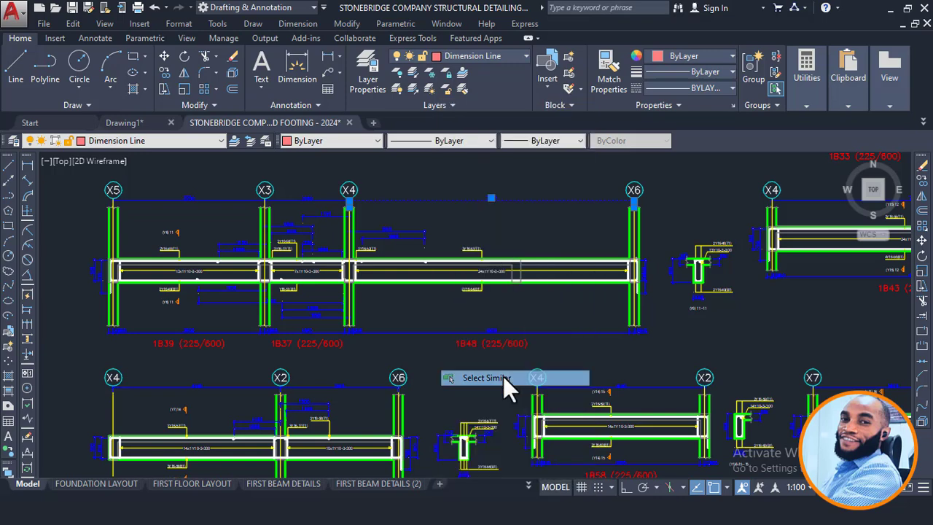
middle_click_drag(284, 241, 434, 270)
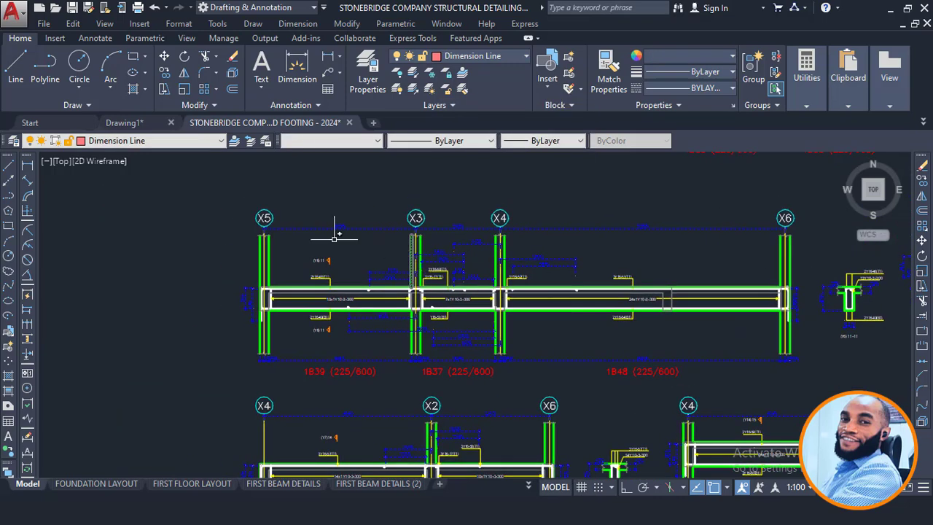
- Change the dimension style of all selected rotated dimensions to NLNG DIM 50 and clear the selection
scroll(333, 236, "up", 4)
type("CH")
key("Return")
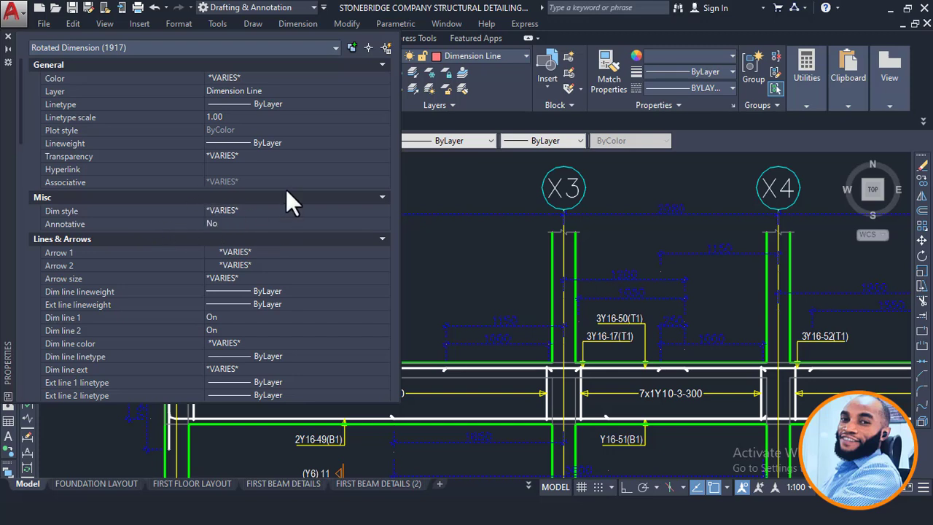
left_click(232, 212)
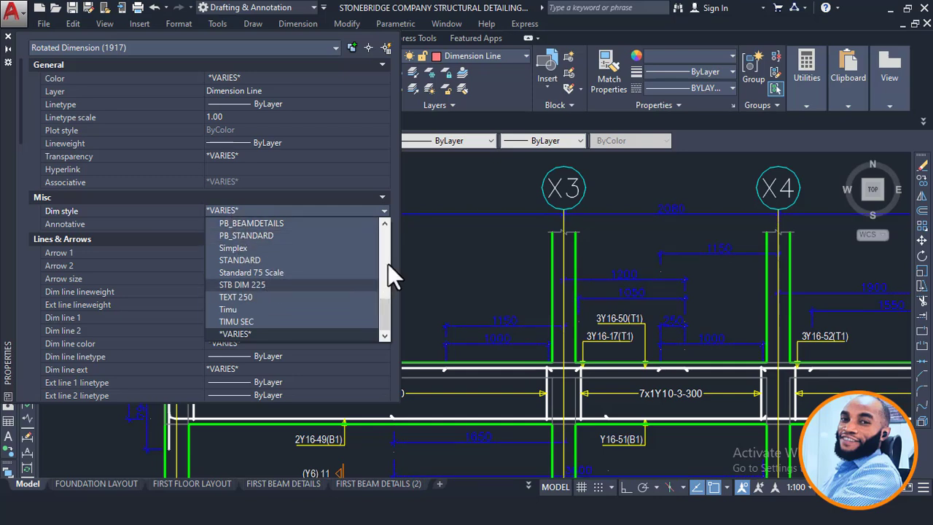
left_click_drag(383, 318, 390, 304)
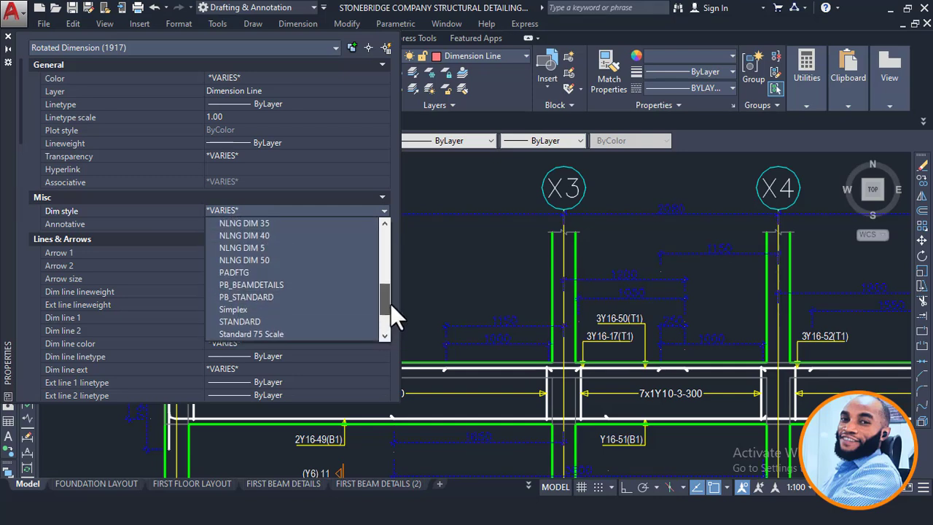
left_click(261, 260)
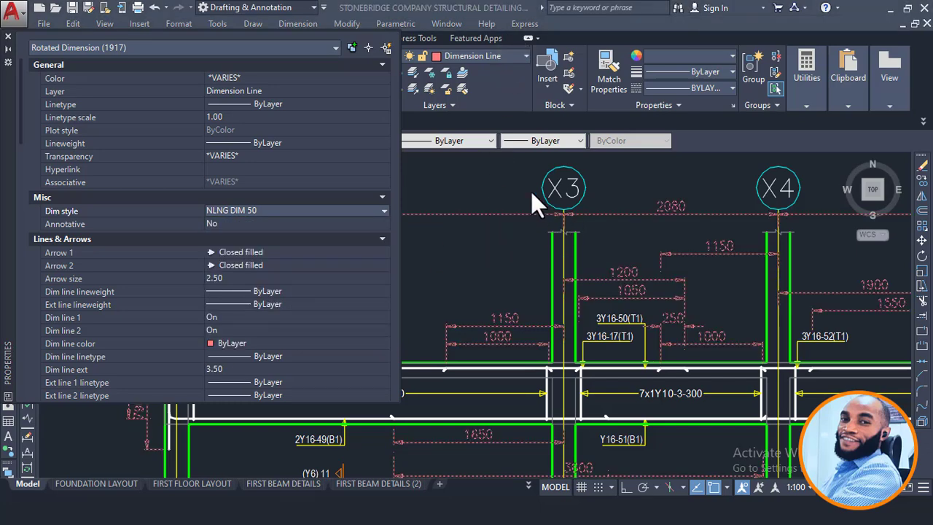
scroll(612, 252, "down", 4)
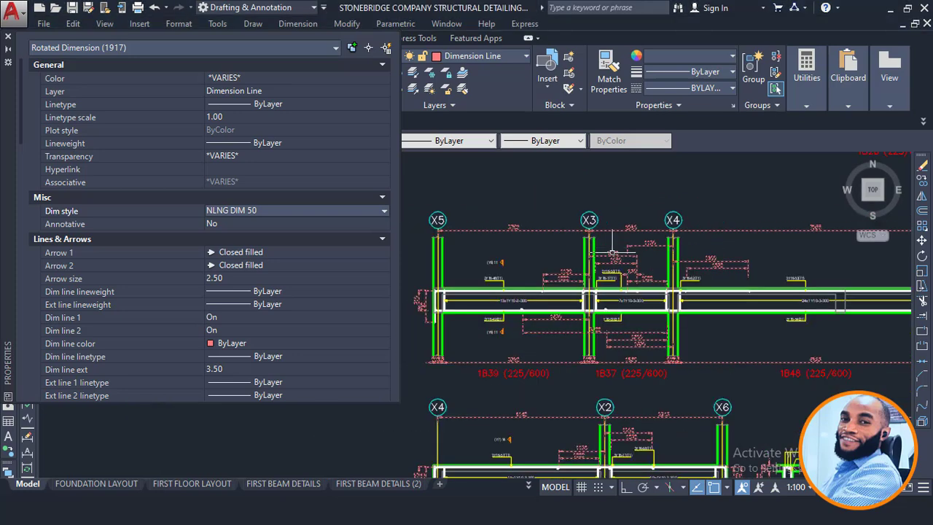
scroll(612, 252, "down", 2)
middle_click_drag(642, 253, 626, 351)
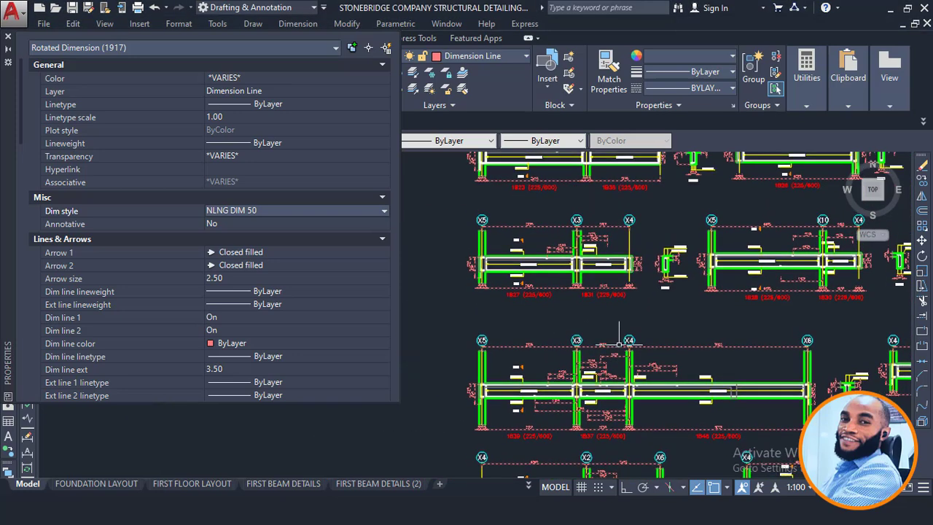
key("Escape")
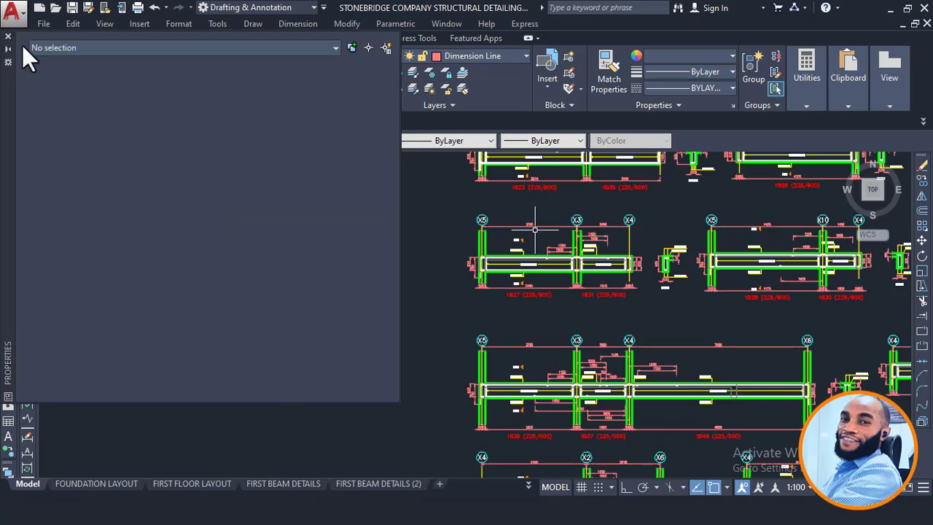
left_click(9, 36)
- Inspect the restyled dimensions on beam 1B14 (225/600) and compare them with the original beam elevations in Drawing1
scroll(302, 225, "down", 6)
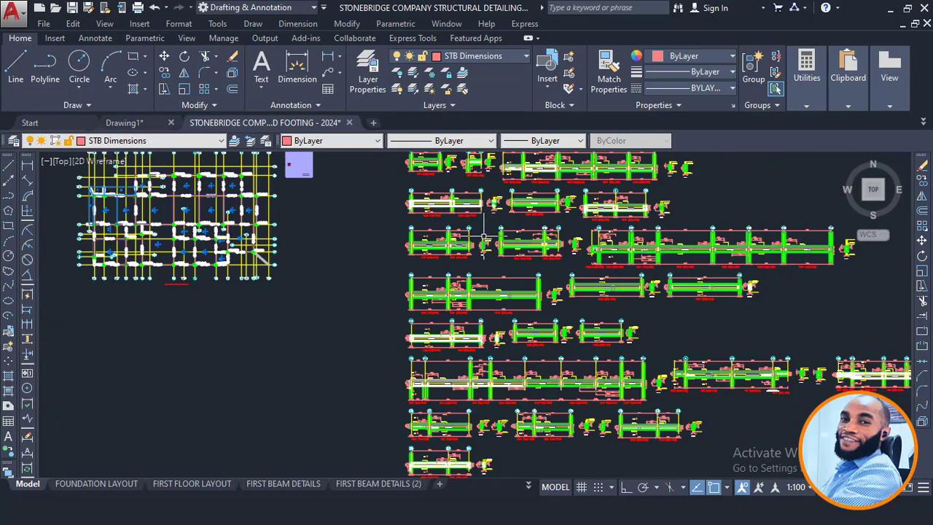
middle_click_drag(450, 178, 451, 255)
scroll(450, 255, "up", 8)
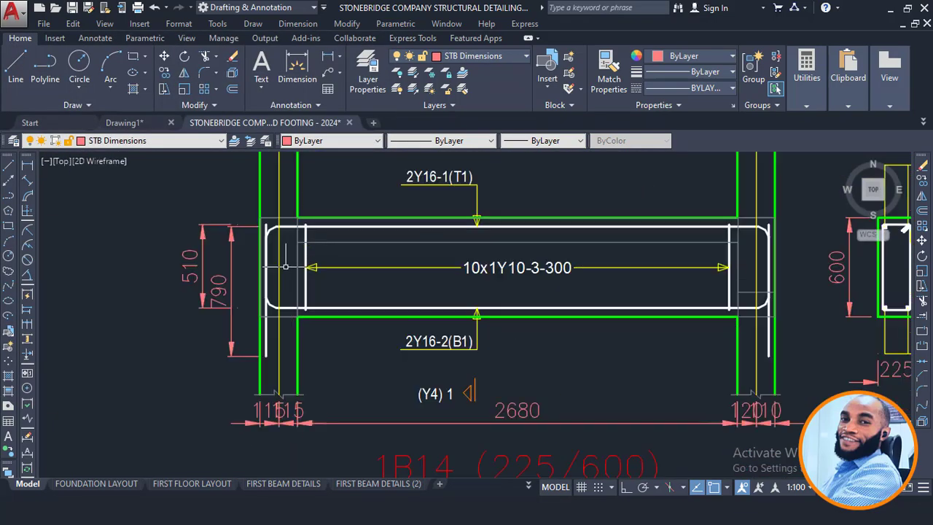
middle_click_drag(287, 227, 304, 274)
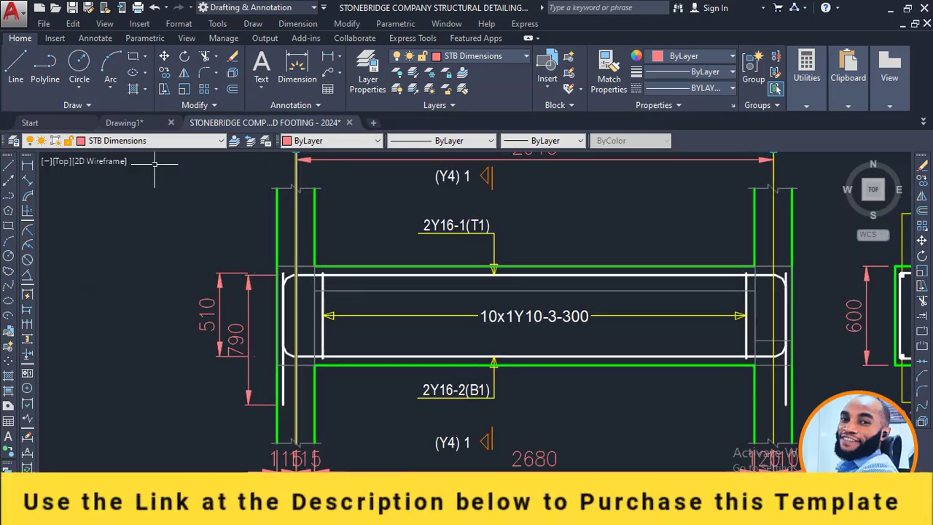
scroll(416, 275, "down", 4)
middle_click_drag(404, 258, 439, 241)
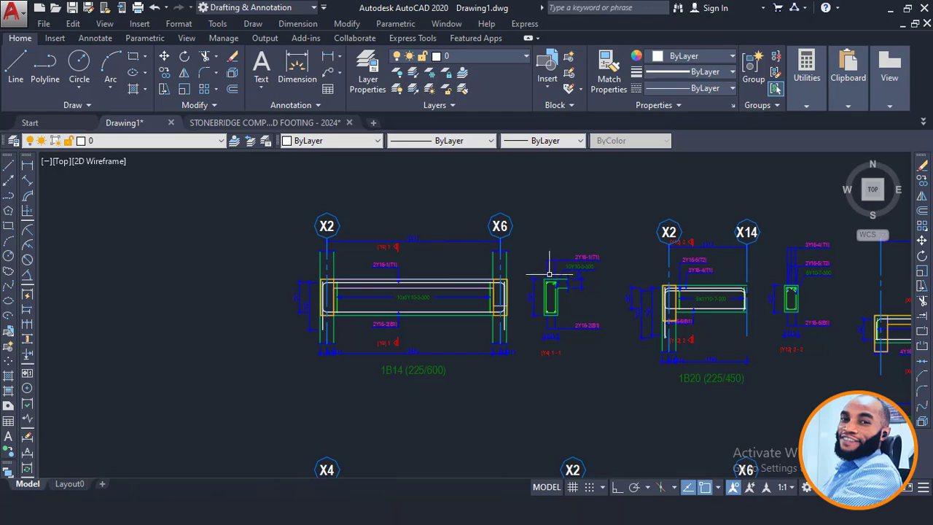
scroll(550, 275, "up", 5)
scroll(558, 262, "down", 4)
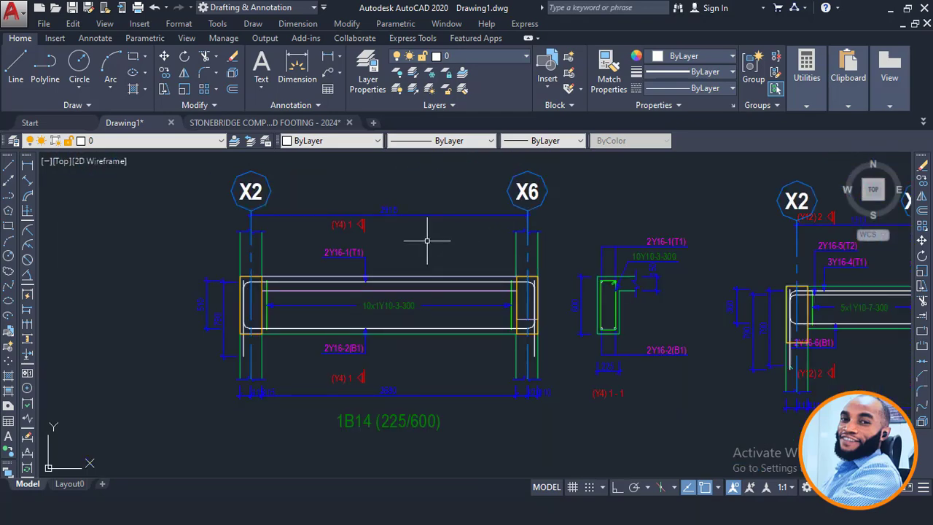
scroll(376, 166, "down", 6)
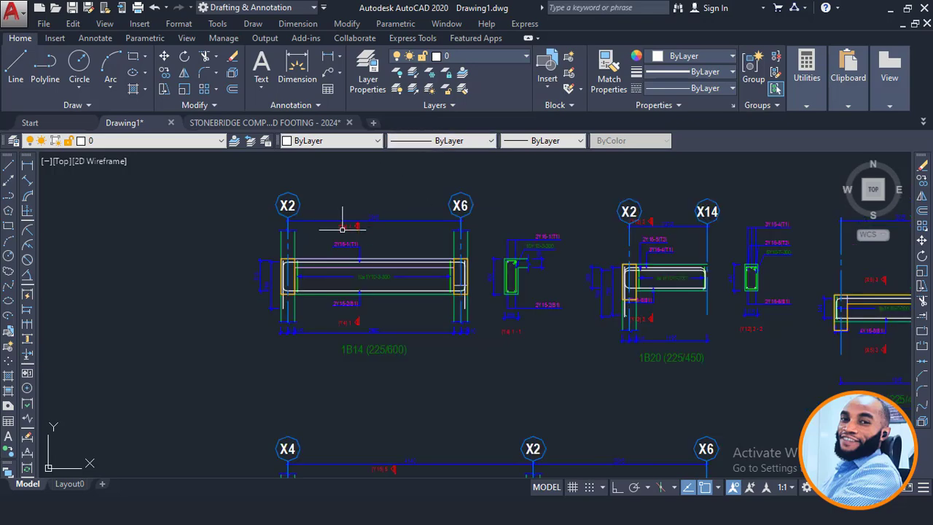
scroll(392, 266, "up", 3)
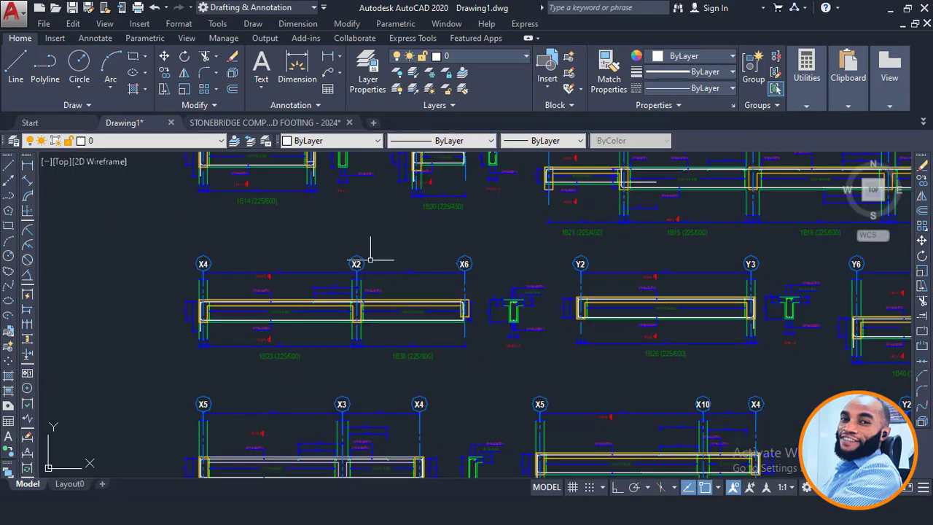
- Compare beam 1B14's line work, labels and dimensions between the STONEBRIDGE template and Drawing1 again
left_click(282, 124)
scroll(461, 277, "down", 4)
scroll(461, 277, "up", 5)
middle_click_drag(460, 277, 635, 318)
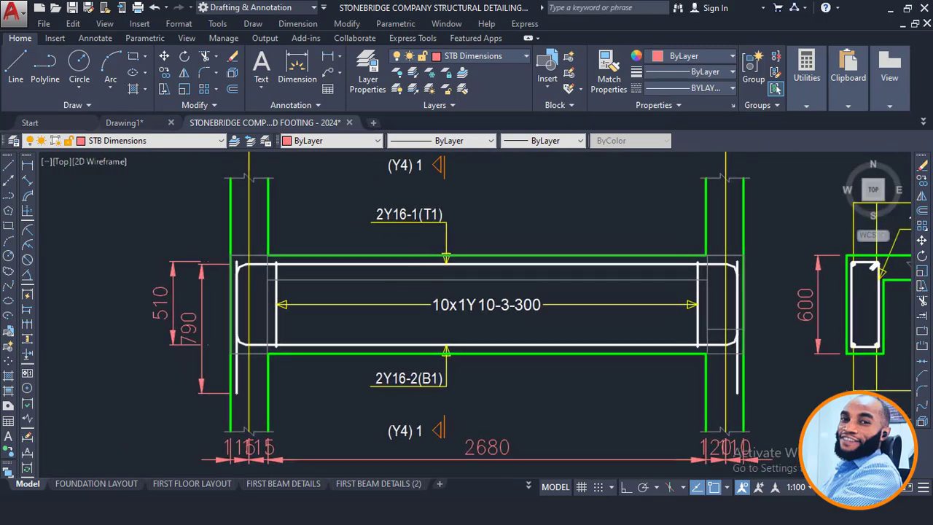
left_click(131, 131)
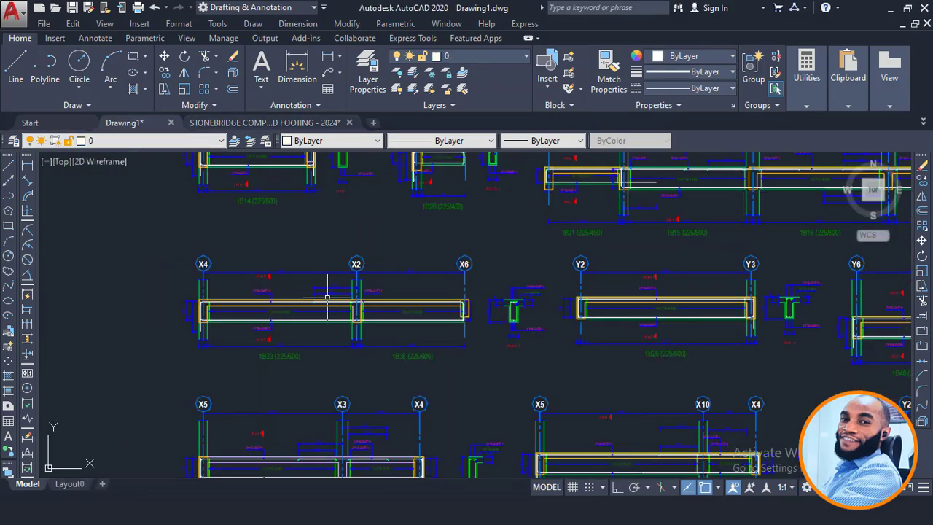
scroll(343, 354, "down", 2)
scroll(343, 354, "up", 6)
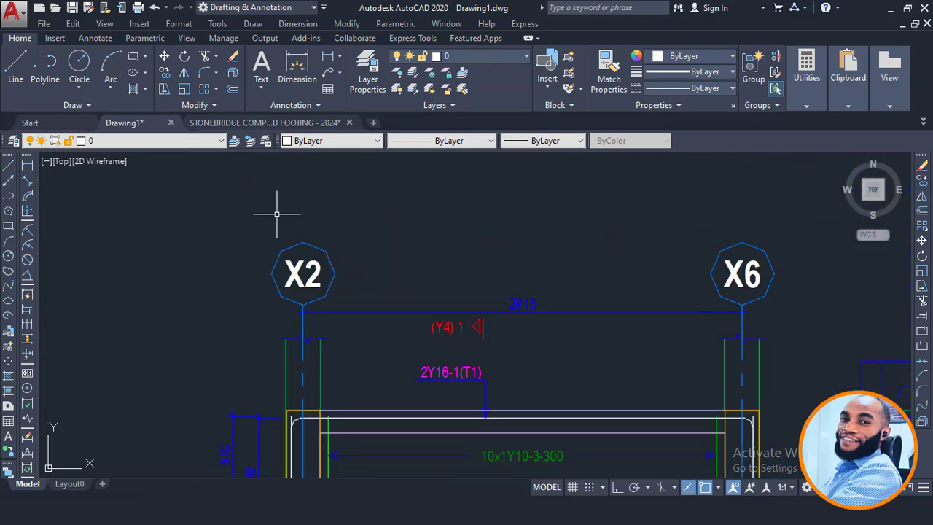
scroll(347, 182, "down", 2)
middle_click_drag(408, 246, 368, 211)
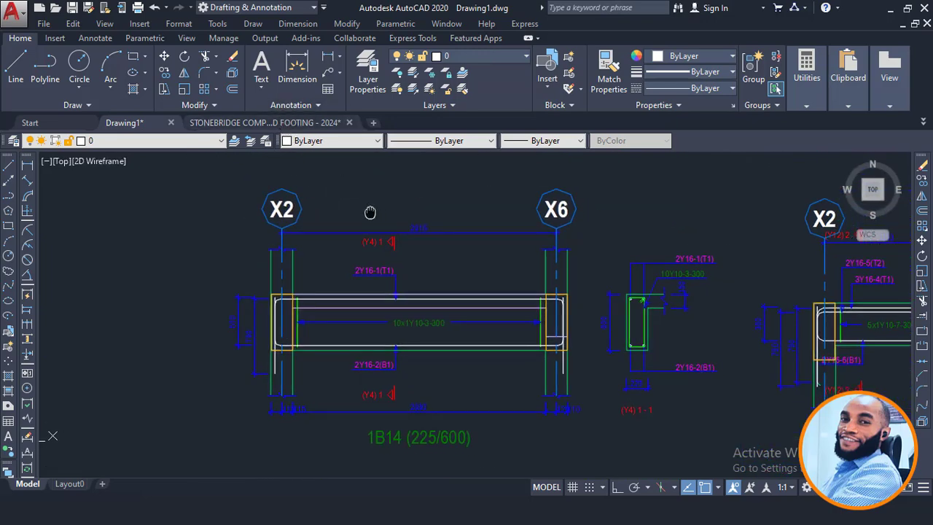
- Return to the STONEBRIDGE template and examine the elevations and cross-sections of beams 1B14 and 1B20
left_click(304, 123)
scroll(435, 248, "down", 4)
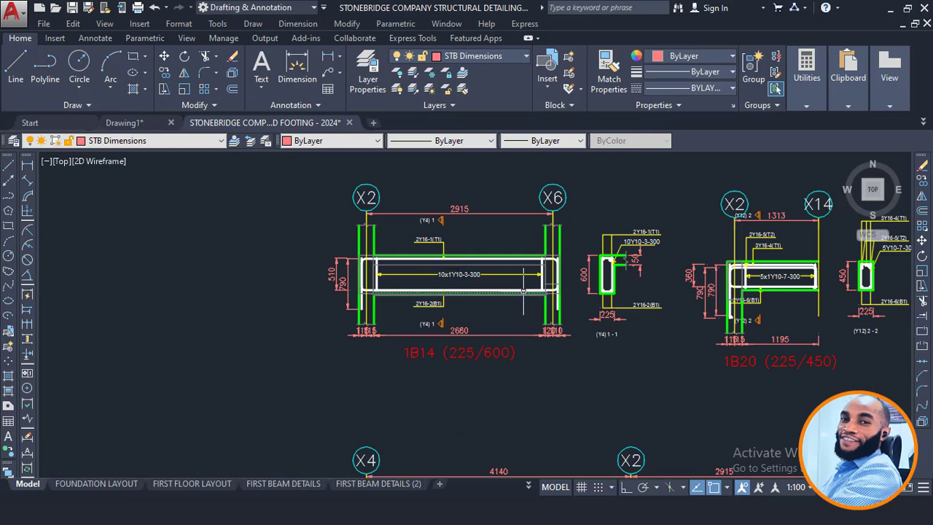
mouse_move(523, 290)
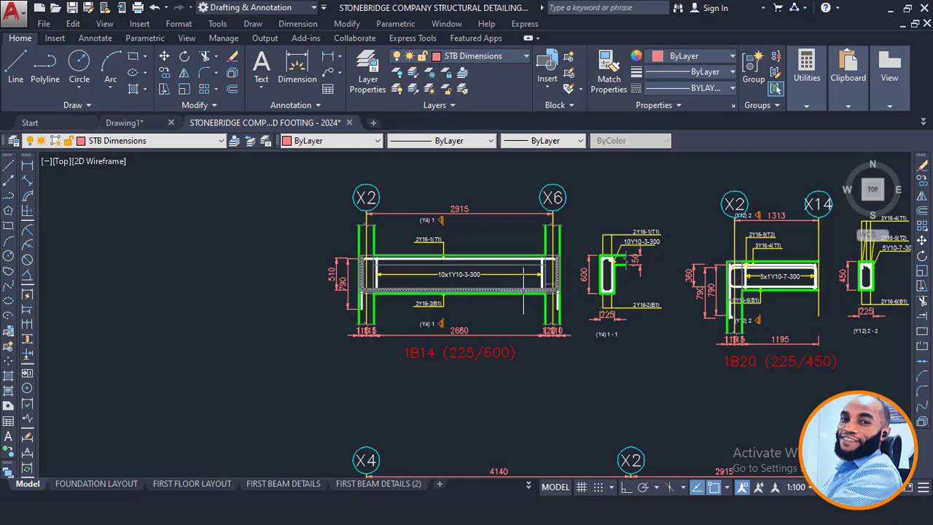
scroll(575, 325, "up", 2)
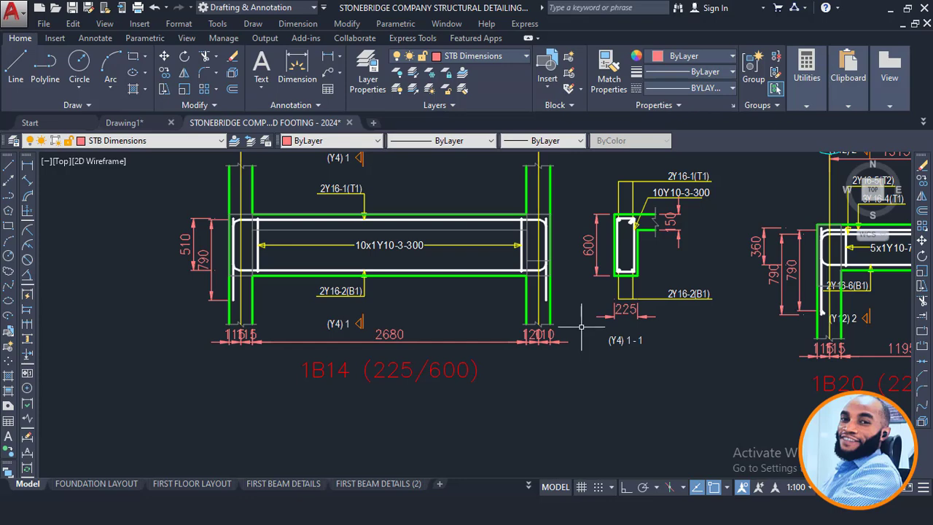
scroll(581, 325, "down", 3)
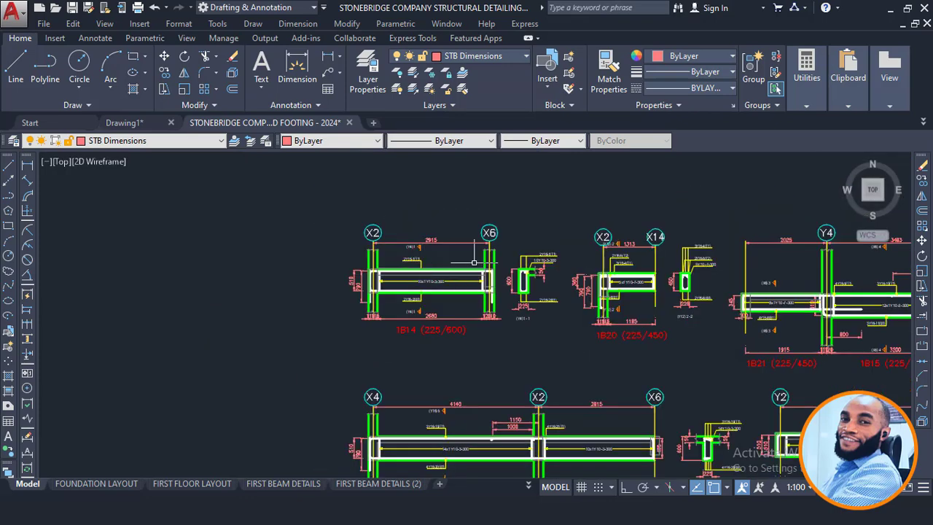
scroll(368, 298, "up", 3)
scroll(328, 255, "down", 8)
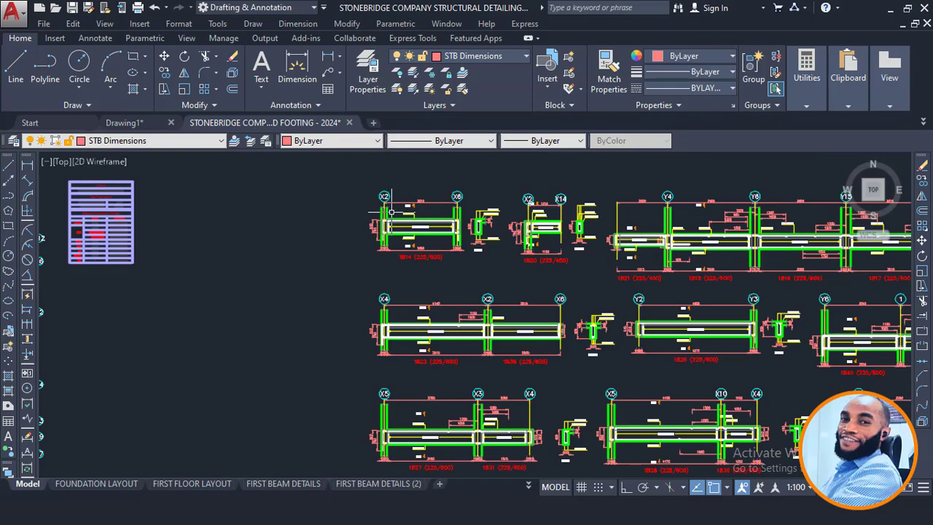
- Examine the formatting of BEAM 1 (225 x 450) on the template's finished beam detail sheet
scroll(428, 214, "down", 4)
middle_click_drag(552, 338, 530, 156)
scroll(530, 155, "down", 2)
middle_click_drag(575, 333, 563, 158)
scroll(483, 373, "up", 4)
scroll(391, 269, "up", 10)
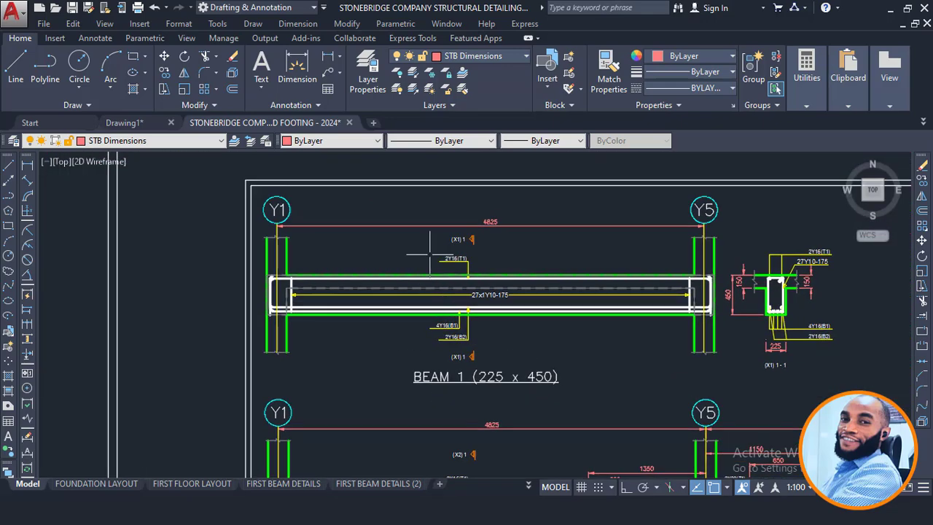
scroll(475, 259, "down", 10)
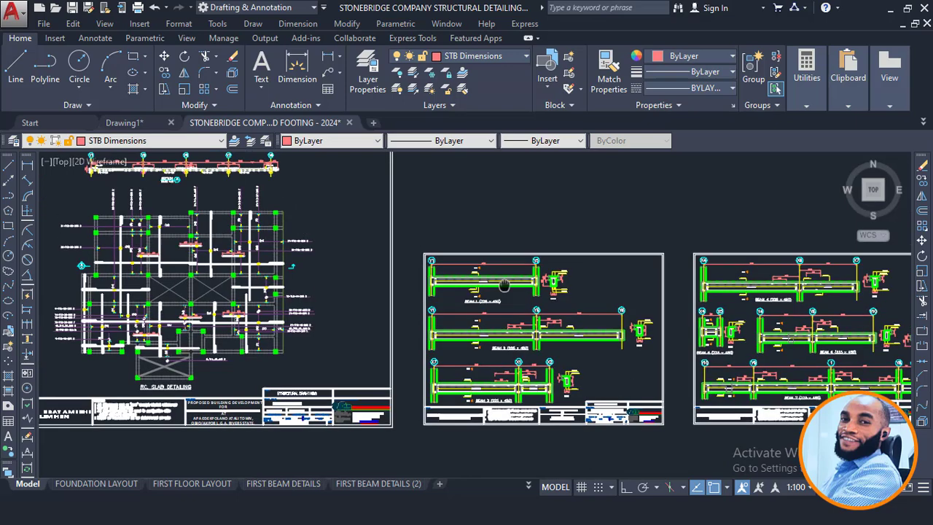
- Go back to the pasted beam elevations and examine the dimensions and bar labels of beams 1B15 and 1B16
mouse_move(495, 316)
middle_mouse_down()
mouse_move(479, 273)
mouse_move(498, 427)
middle_mouse_up()
scroll(497, 337, "down", 2)
middle_click_drag(499, 188, 500, 437)
scroll(496, 317, "down", 4)
middle_click_drag(506, 175, 470, 378)
scroll(444, 362, "up", 8)
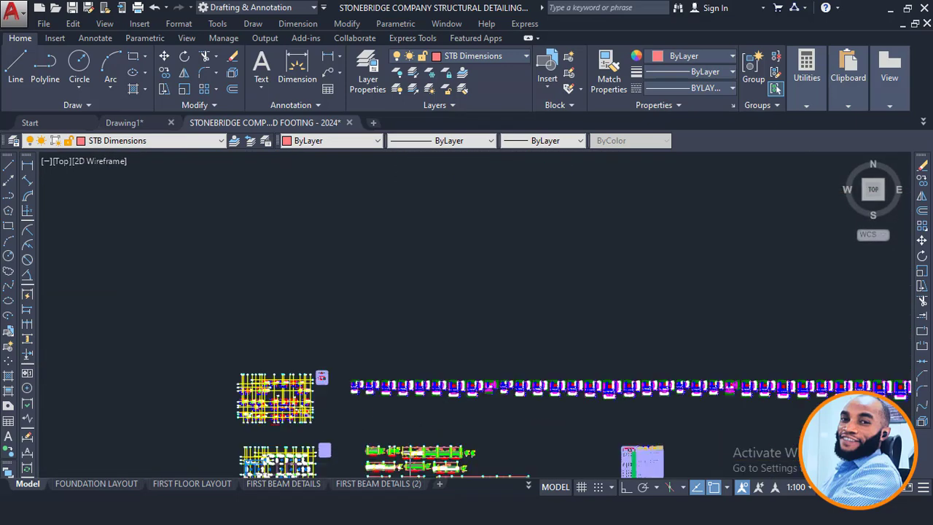
scroll(410, 298, "up", 4)
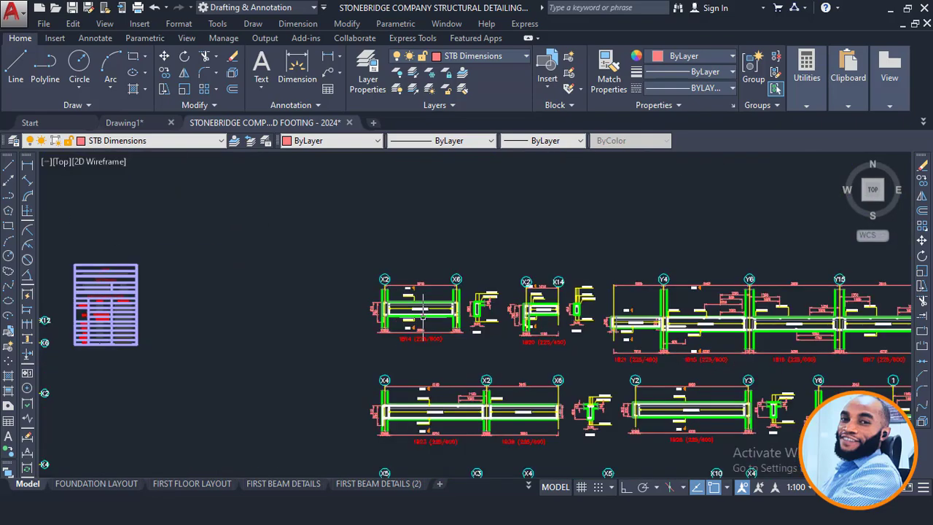
scroll(423, 310, "up", 4)
scroll(354, 295, "down", 5)
scroll(408, 284, "up", 5)
scroll(494, 245, "down", 3)
mouse_move(650, 310)
middle_mouse_down()
mouse_move(519, 266)
mouse_move(388, 280)
middle_mouse_up()
middle_click_drag(734, 281, 525, 303)
scroll(531, 301, "up", 4)
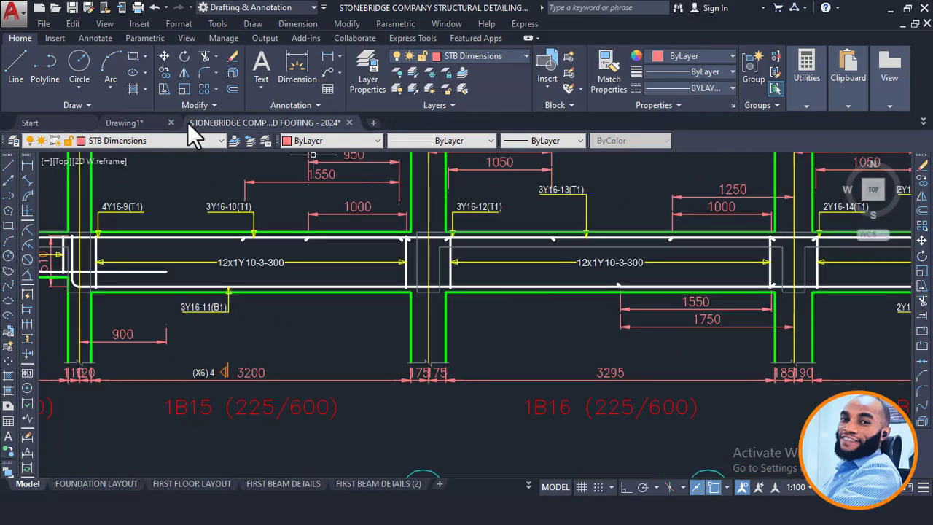
- Compare the continuous beam run 1B21 to 1B17 in Drawing1 with its restyled copy in the STONEBRIDGE template
left_click(140, 122)
scroll(562, 288, "down", 6)
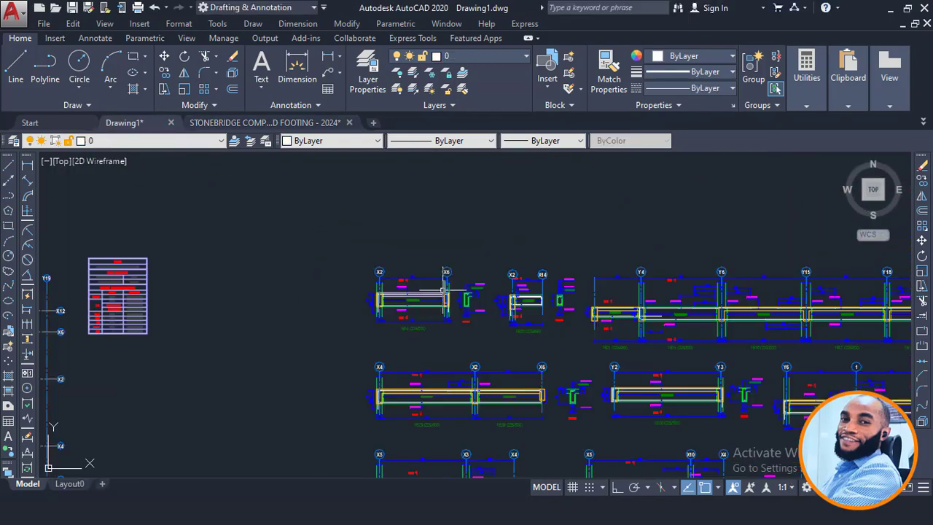
scroll(562, 288, "up", 6)
middle_click_drag(552, 291, 500, 309)
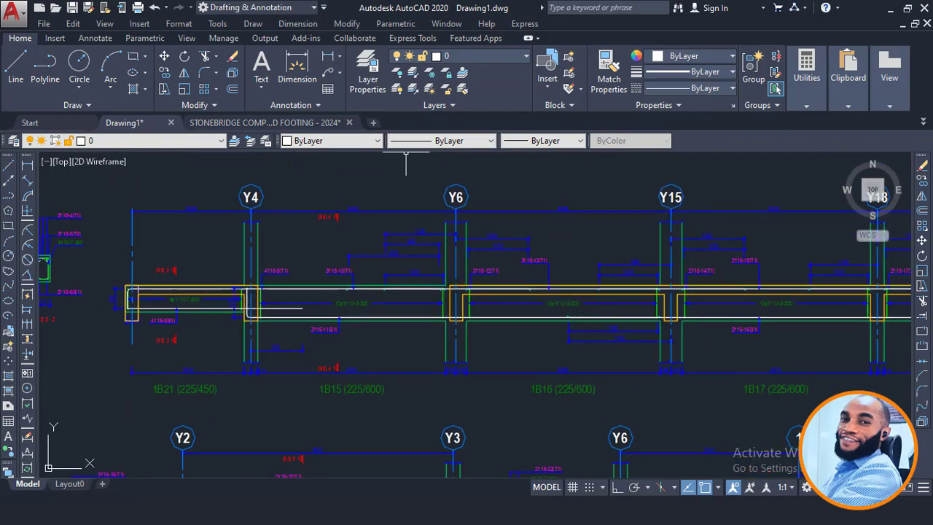
left_click(317, 120)
scroll(449, 243, "down", 5)
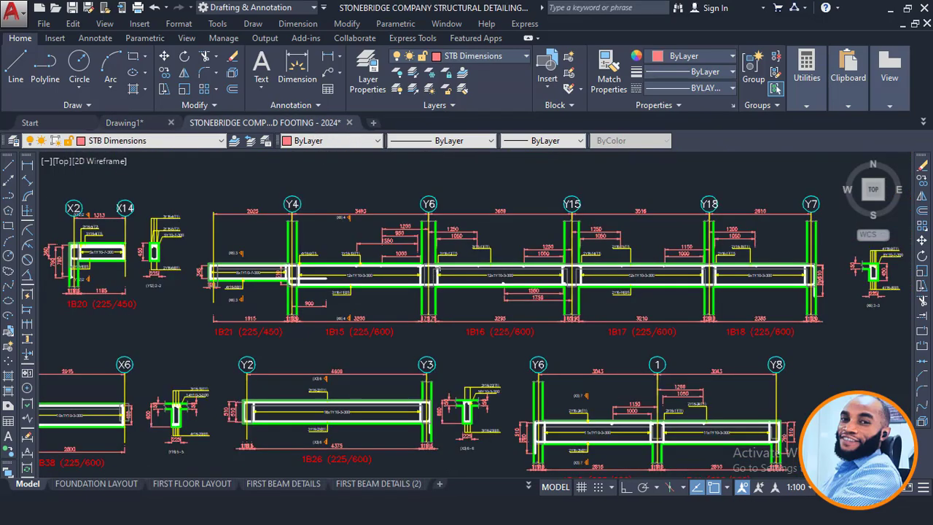
- Locate the template's finished sheets and examine the title block of the R.C DETAIL OF FIRST FLOOR BEAM 1 sheet
scroll(449, 243, "down", 6)
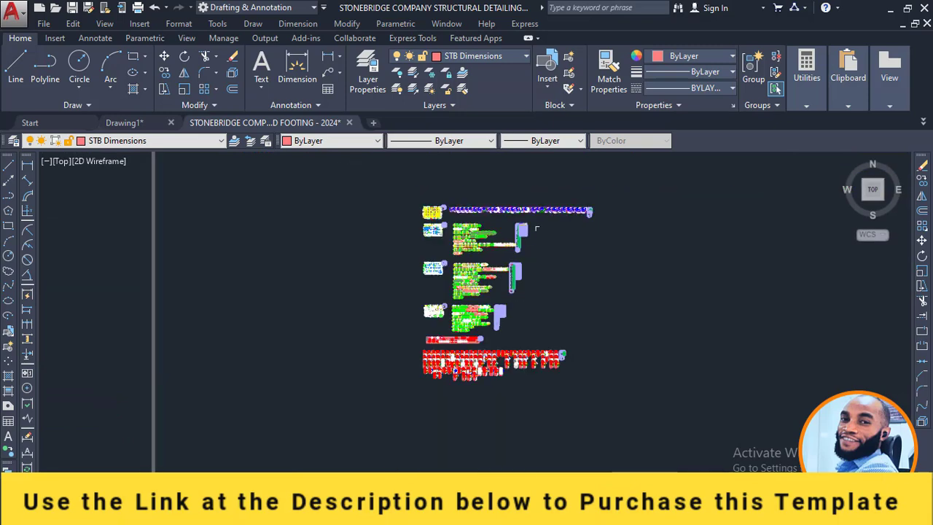
scroll(545, 223, "down", 5)
scroll(491, 287, "up", 4)
scroll(491, 287, "up", 5)
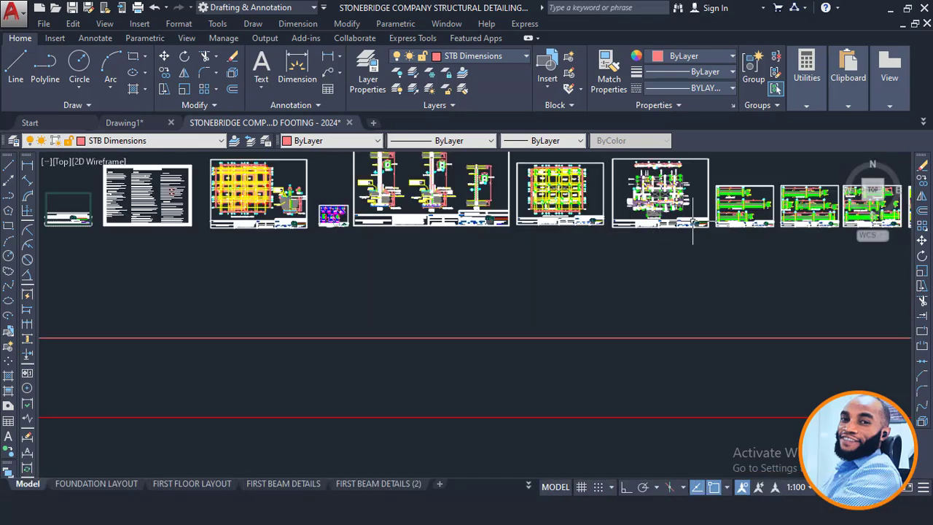
scroll(693, 221, "up", 3)
middle_click_drag(462, 281, 207, 285)
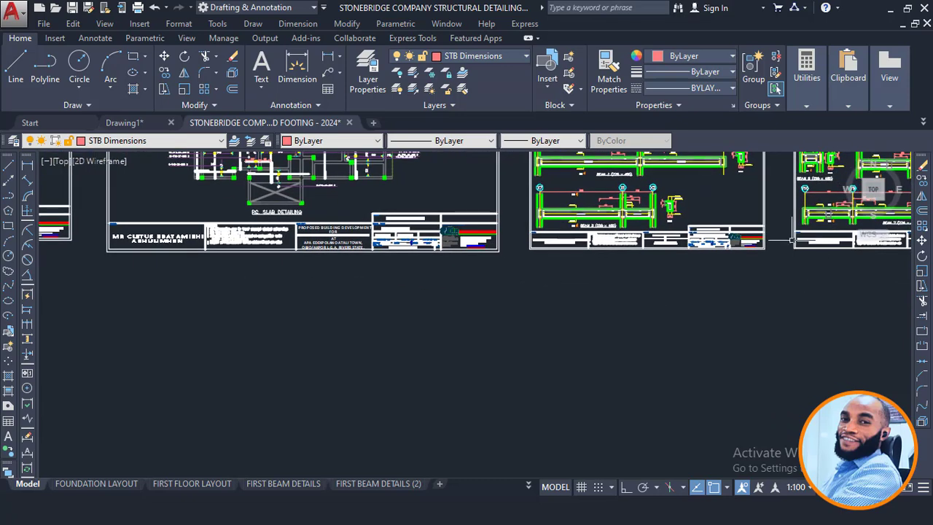
scroll(790, 238, "up", 3)
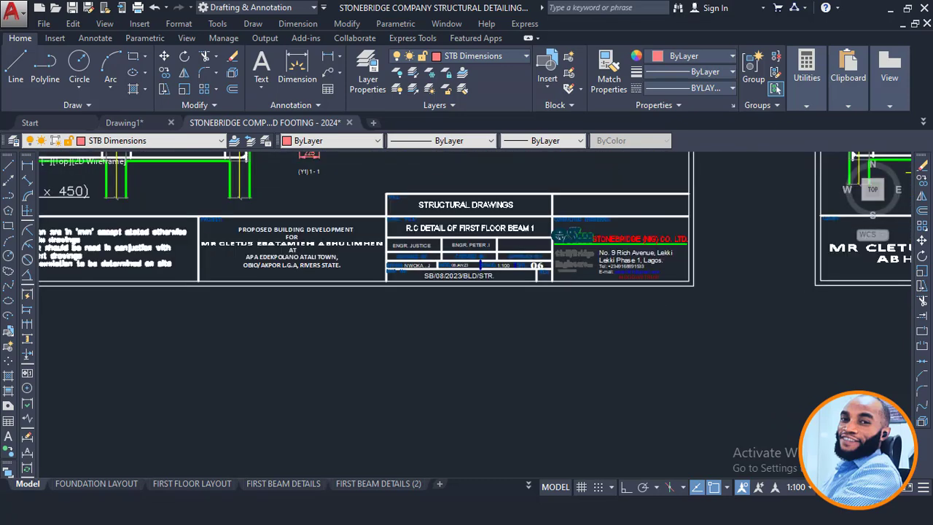
- Copy the frame and title block of the sheet with Beams 1 to 3 to the empty space beside the raw beam details
left_click(728, 185)
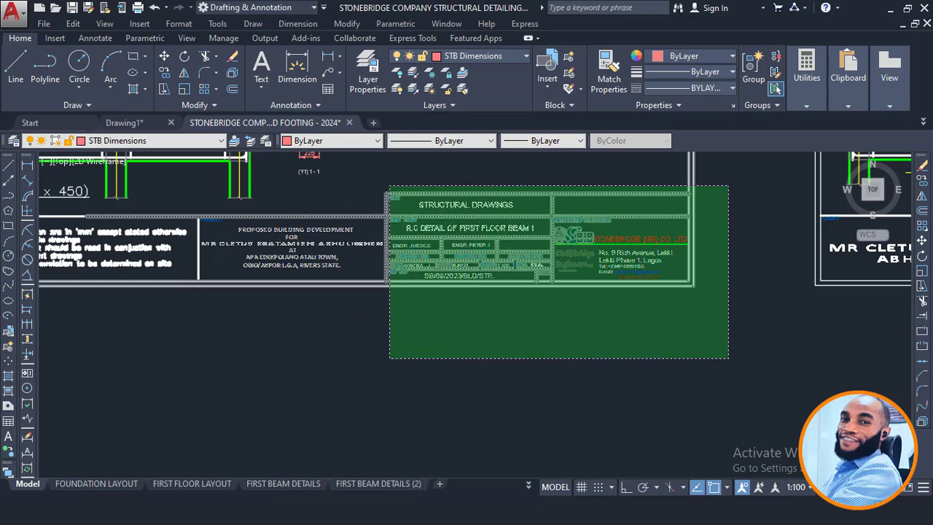
left_click(386, 364)
scroll(733, 297, "down", 1)
scroll(610, 337, "up", 4)
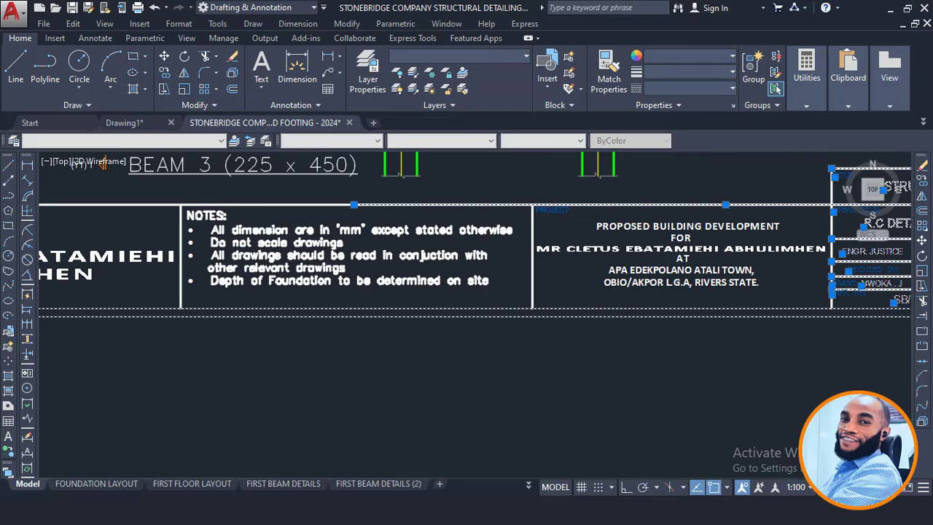
left_click(733, 193)
scroll(723, 223, "down", 1)
scroll(404, 352, "down", 1)
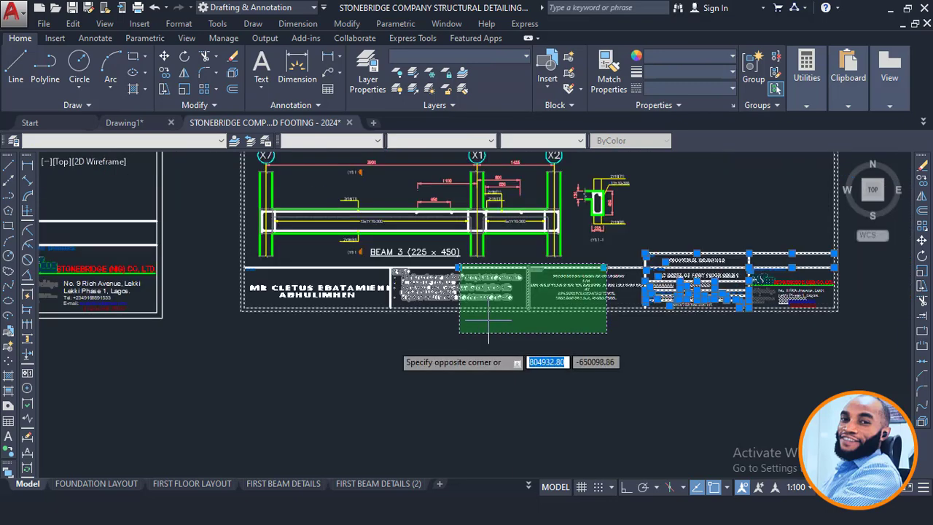
left_click(234, 354)
scroll(375, 360, "down", 4)
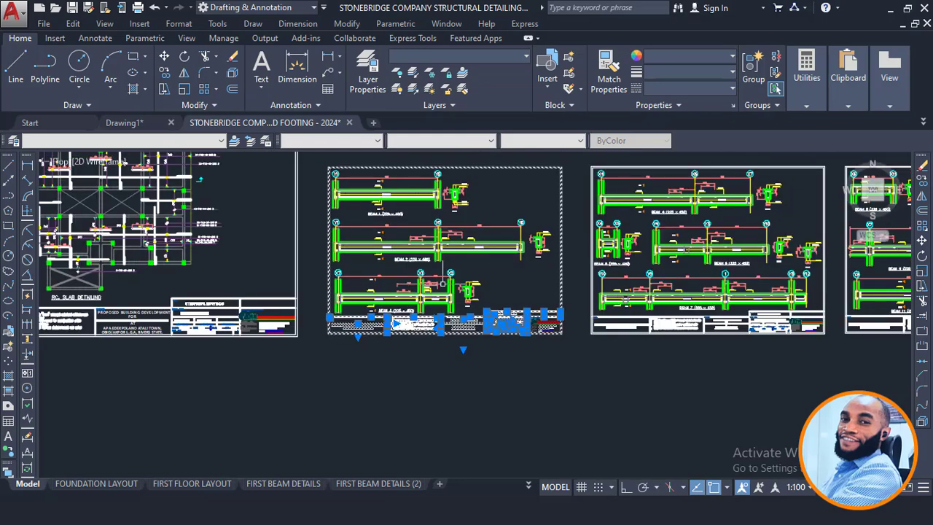
type("C")
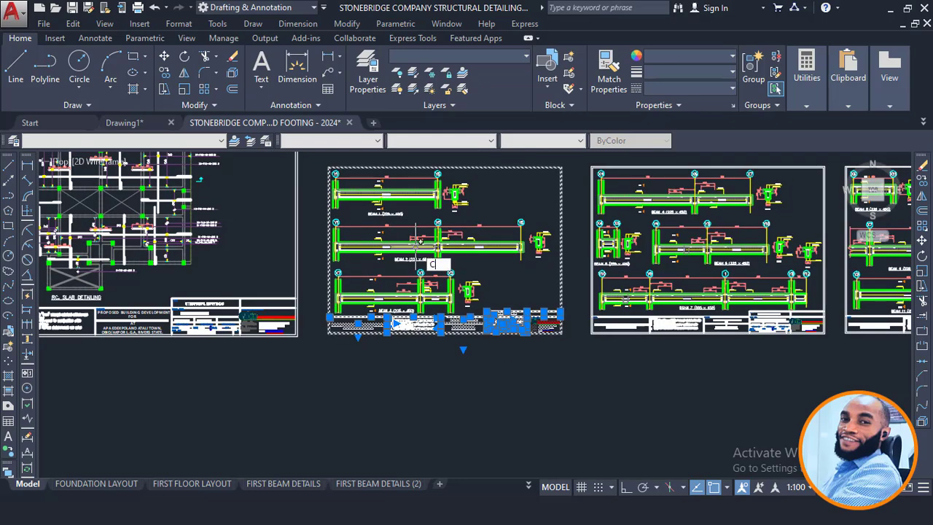
type("O")
key("Return")
left_click(494, 209)
scroll(489, 405, "down", 6)
scroll(489, 406, "down", 5)
middle_click_drag(489, 302, 462, 397)
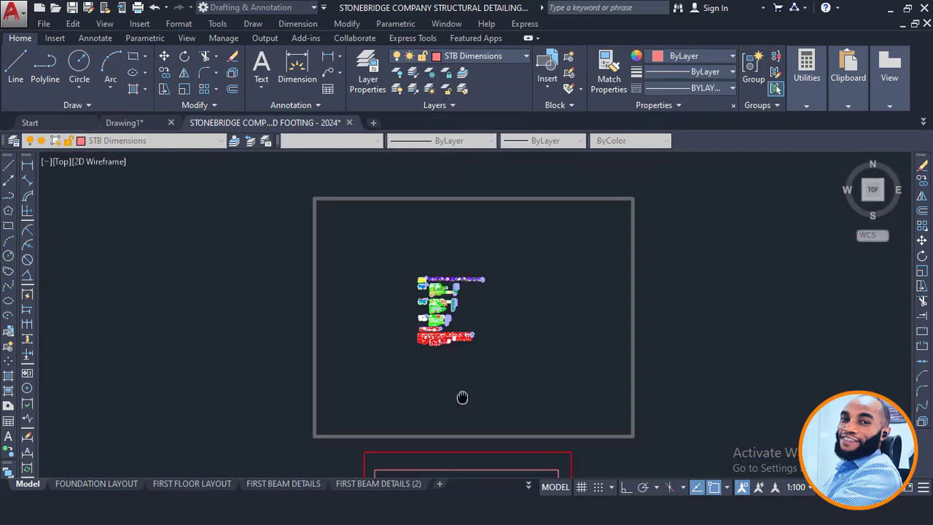
scroll(498, 244, "up", 6)
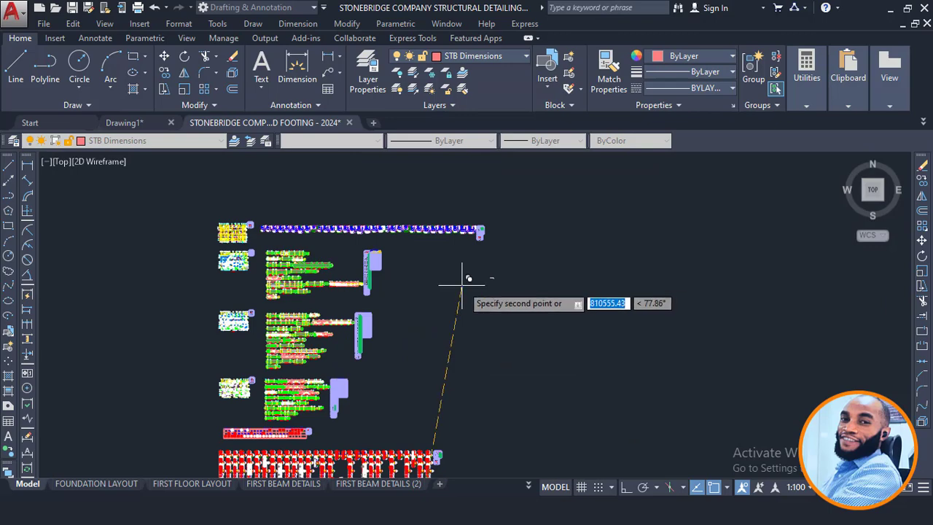
scroll(434, 269, "up", 2)
left_click(459, 253)
key("Escape")
- Copy the first beam detail of the upper row, with its cross section, into the upper-left corner of the copied sheet frame
middle_click_drag(447, 268, 567, 280)
scroll(248, 268, "up", 4)
scroll(285, 201, "up", 2)
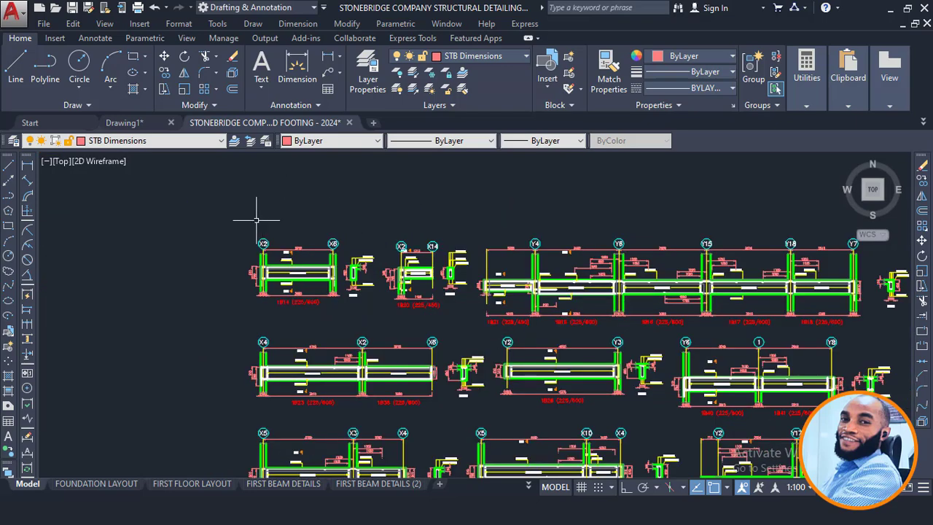
left_click(212, 207)
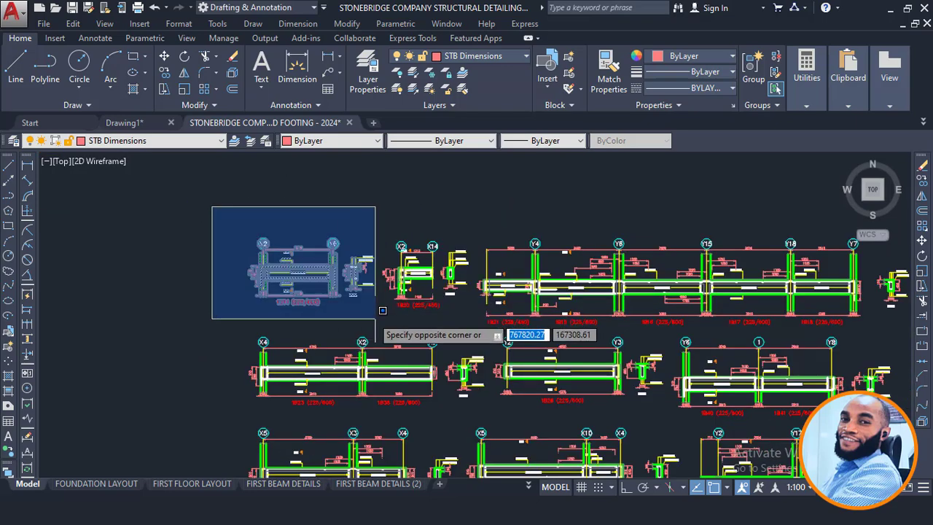
left_click(378, 320)
type("c")
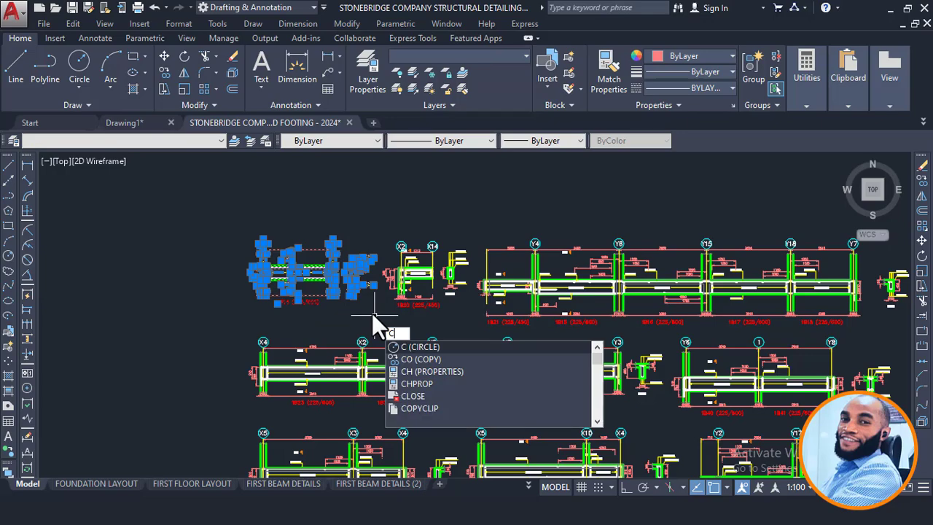
key("BackSpace")
type("co")
key("Return")
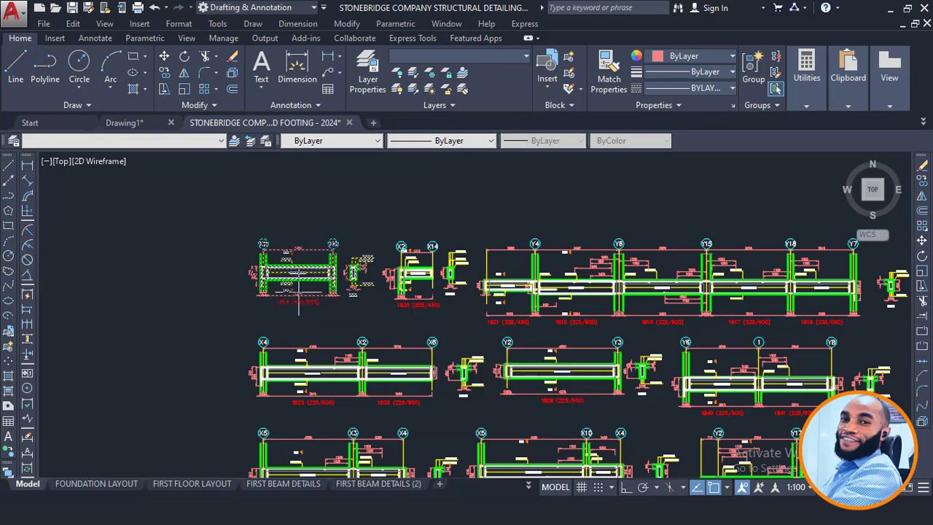
left_click(247, 250)
scroll(219, 211, "down", 4)
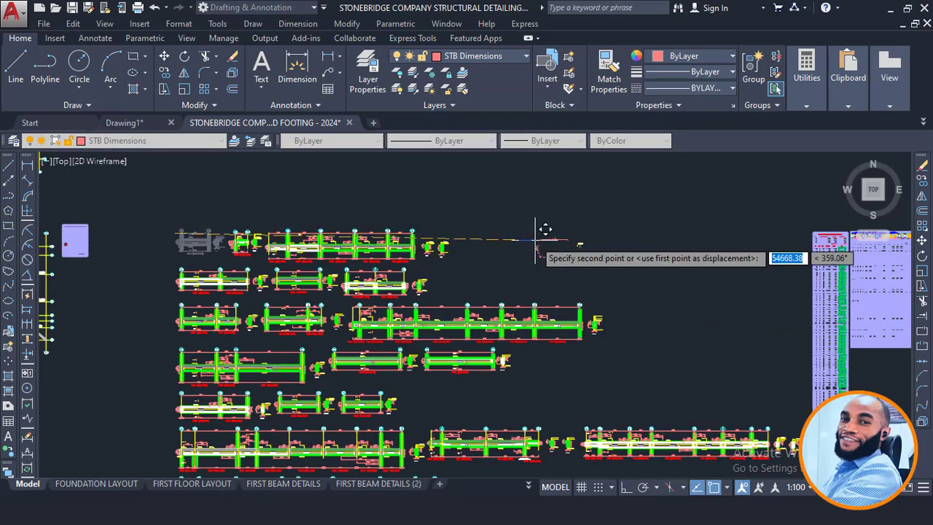
scroll(536, 242, "down", 2)
middle_click_drag(648, 236, 413, 219)
scroll(535, 237, "down", 1)
scroll(689, 237, "up", 1)
scroll(674, 248, "up", 3)
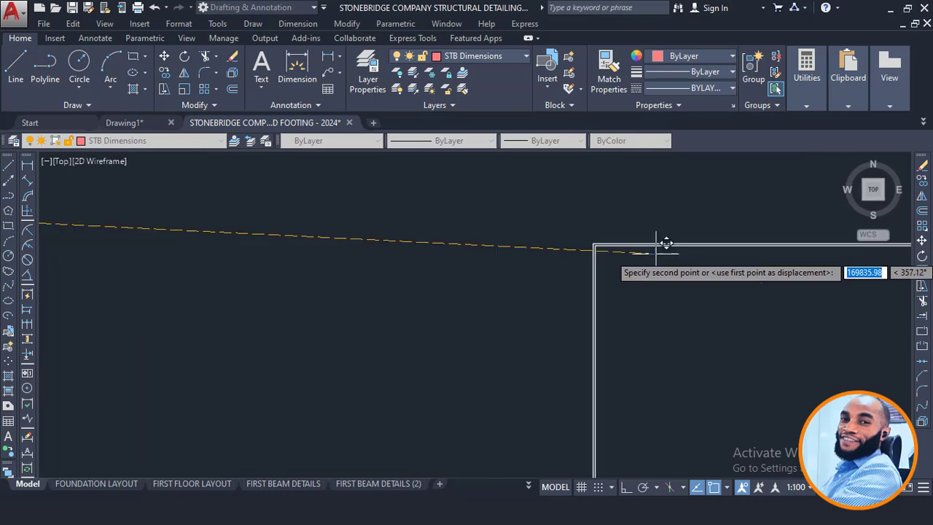
scroll(606, 246, "up", 3)
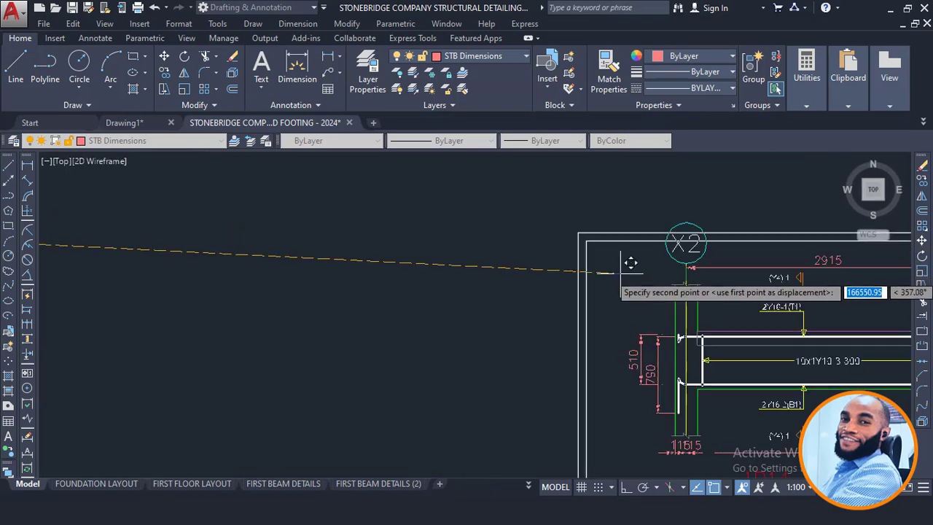
left_click(598, 292)
- Examine the copied sheet frame, the beam's fit inside it, and the title block entries against the surrounding beam details
scroll(576, 211, "down", 5)
scroll(626, 198, "down", 2)
middle_click_drag(313, 255, 636, 309)
middle_click_drag(232, 306, 640, 341)
scroll(291, 228, "up", 4)
middle_click_drag(443, 245, 242, 251)
scroll(242, 251, "down", 4)
scroll(485, 265, "down", 4)
scroll(493, 275, "up", 2)
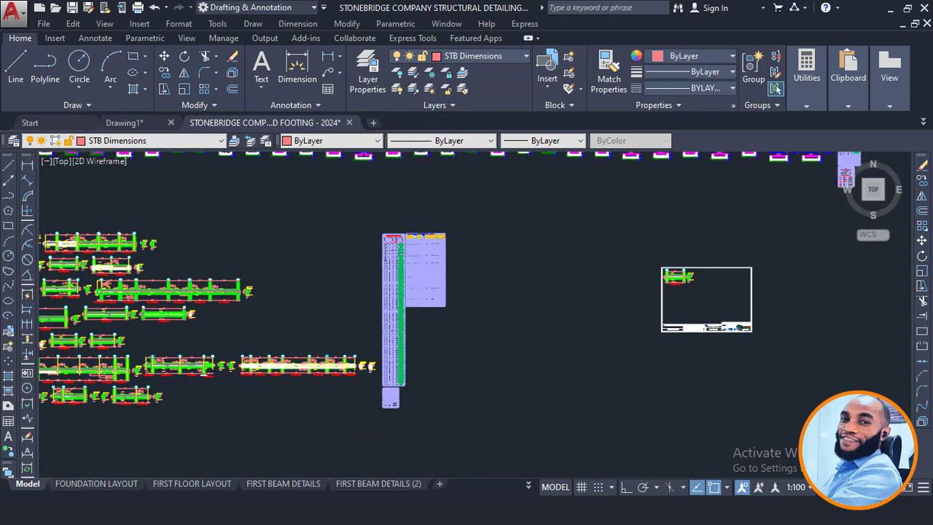
scroll(738, 285, "up", 3)
middle_click_drag(707, 332, 526, 299)
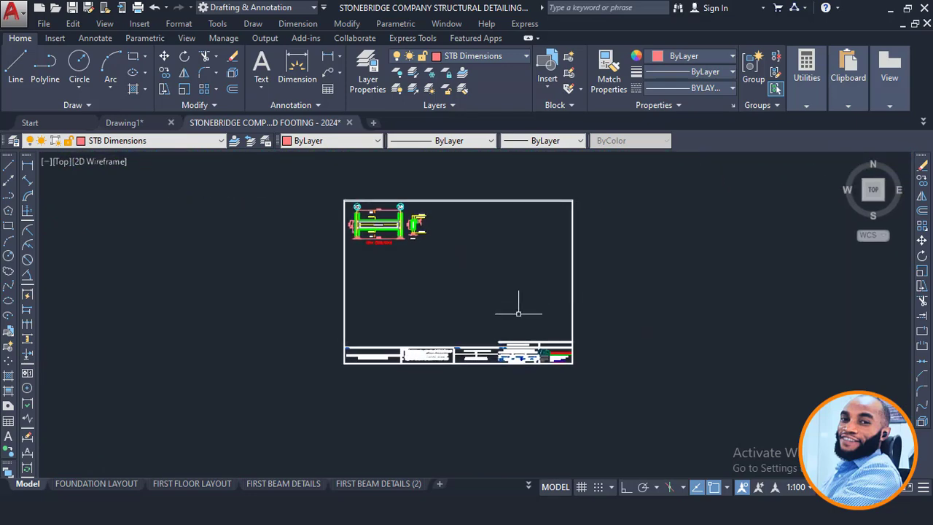
scroll(517, 313, "up", 4)
scroll(503, 333, "down", 5)
scroll(539, 320, "up", 3)
scroll(546, 340, "up", 5)
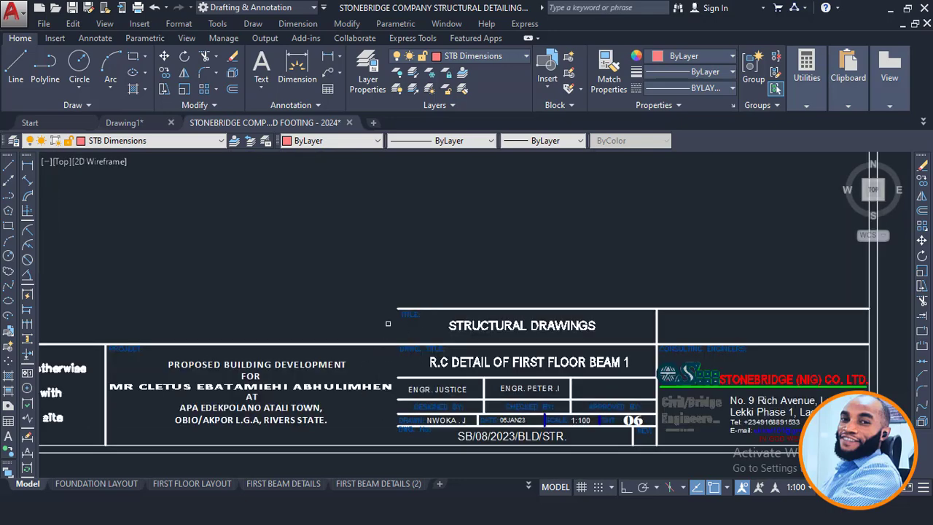
- Erase the copied frame and title block, leaving the copied beam detail in place
scroll(387, 367, "down", 6)
left_click(657, 229)
left_click(405, 320)
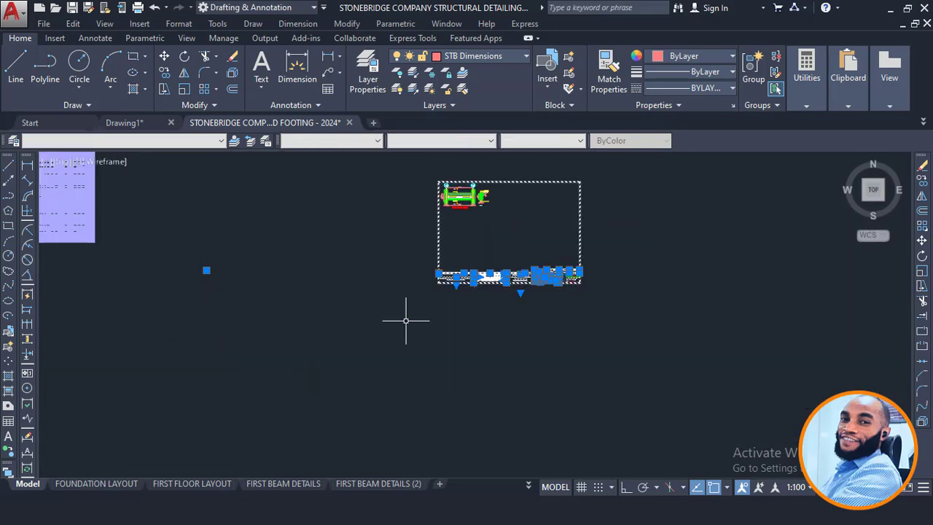
key("Return")
- Copy the frame and full title block of the original sheet with Beams 1 to 3 to the clipboard
scroll(546, 233, "down", 5)
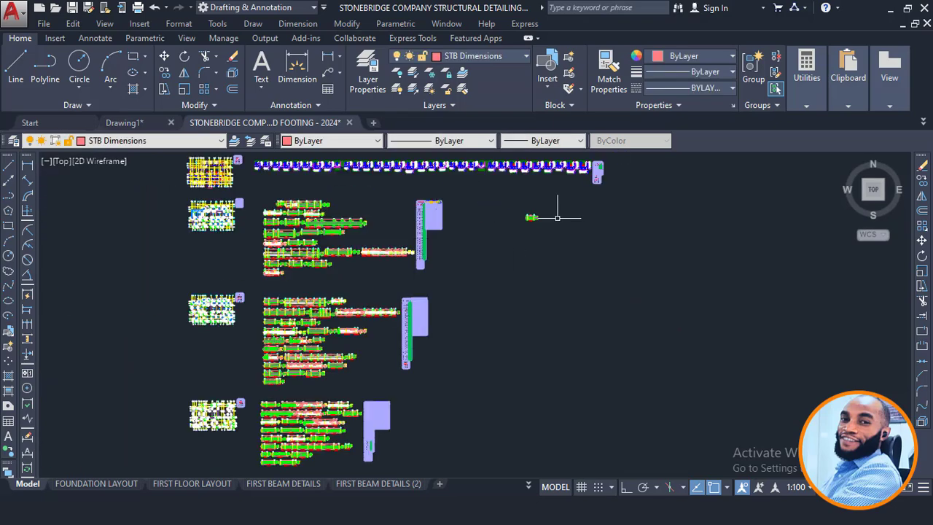
middle_click_drag(506, 331, 497, 154)
middle_click_drag(511, 288, 505, 115)
scroll(510, 165, "down", 1)
scroll(518, 245, "down", 1)
scroll(443, 310, "up", 6)
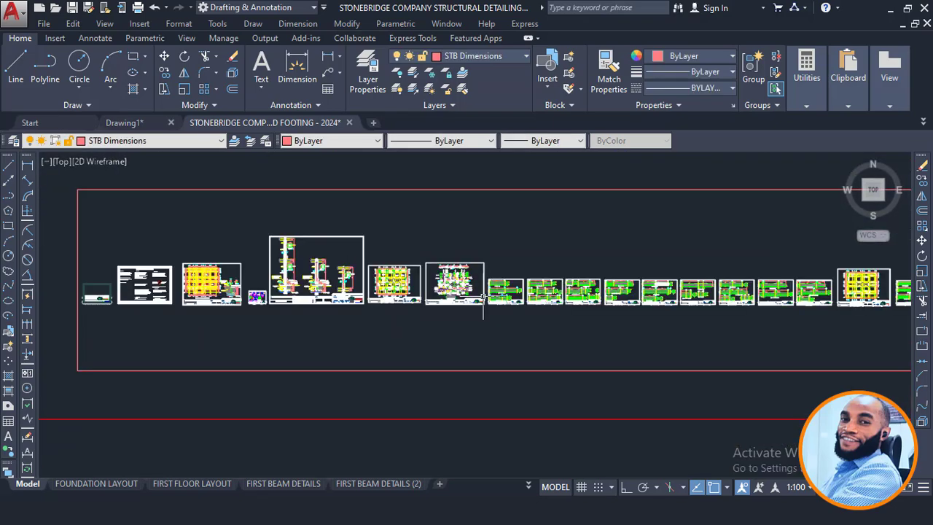
scroll(664, 329, "up", 2)
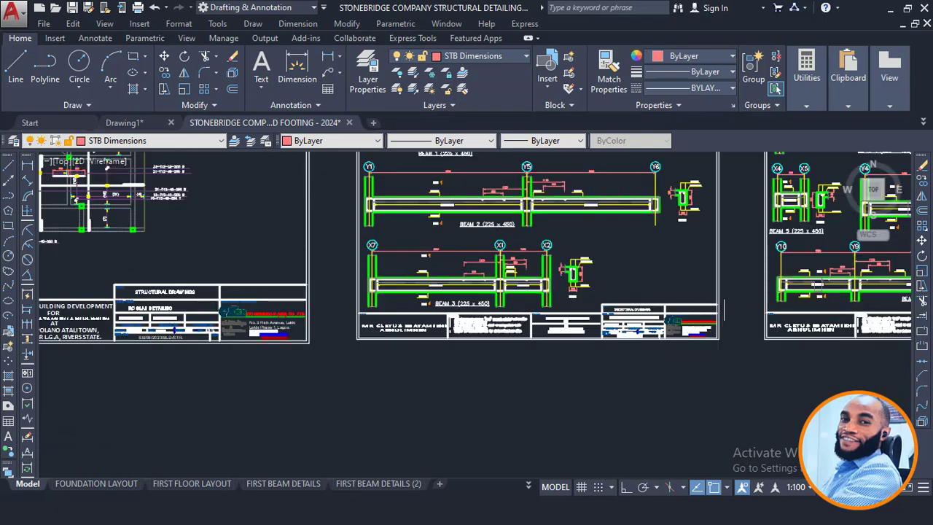
left_click(730, 295)
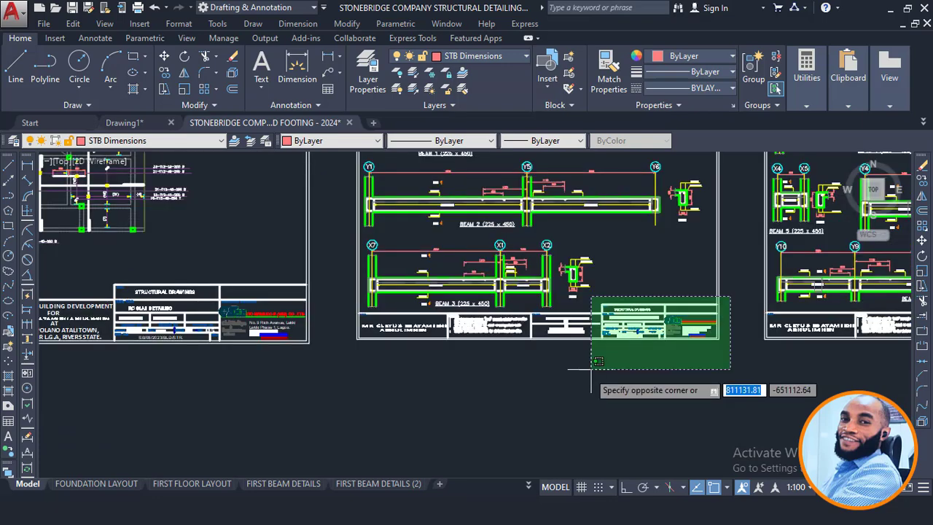
left_click(583, 383)
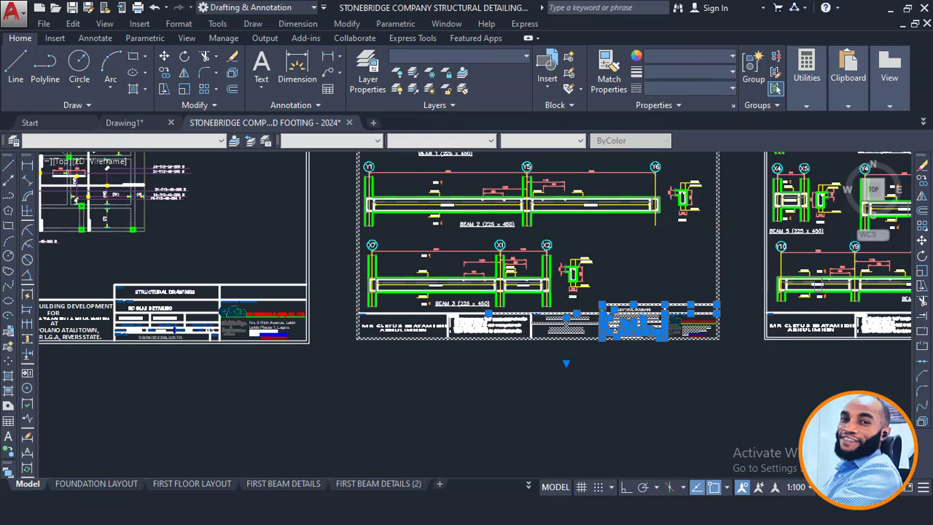
left_click(625, 424)
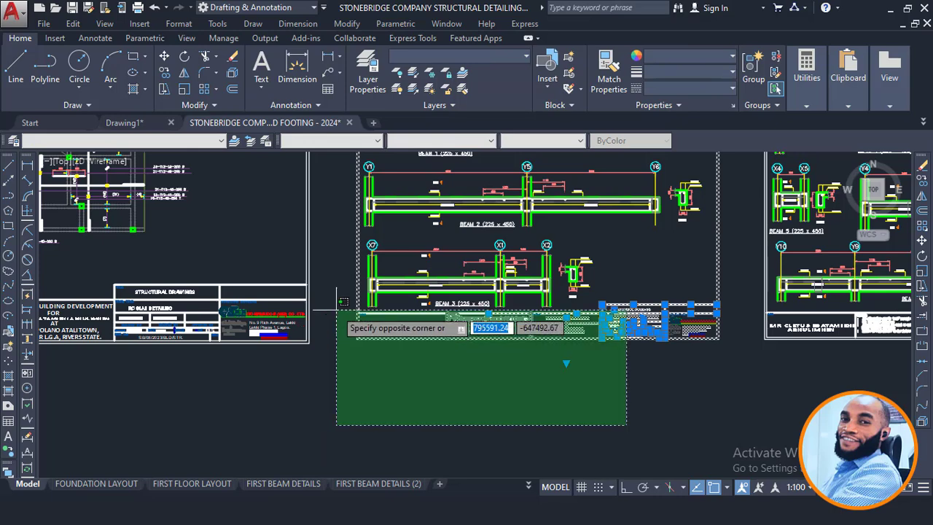
left_click(336, 310)
scroll(430, 377, "down", 2)
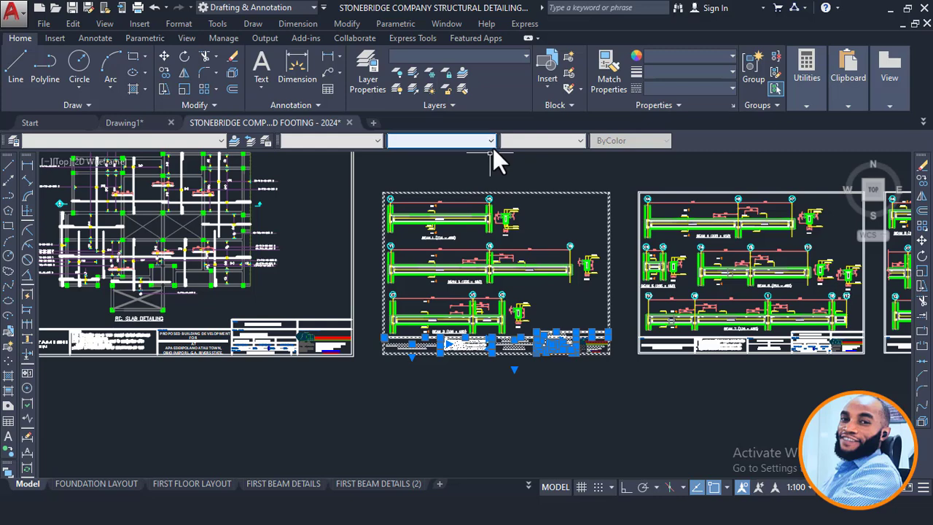
right_click(459, 170)
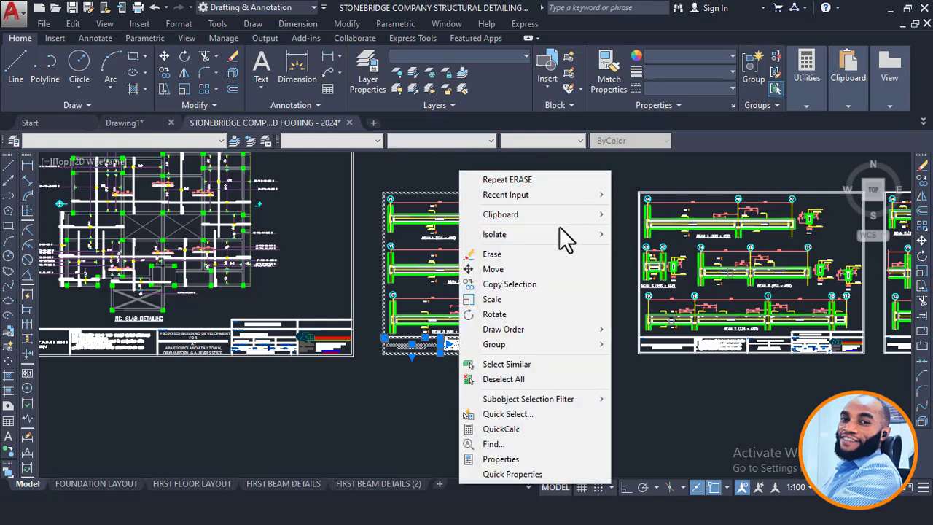
mouse_move(573, 214)
left_click(643, 232)
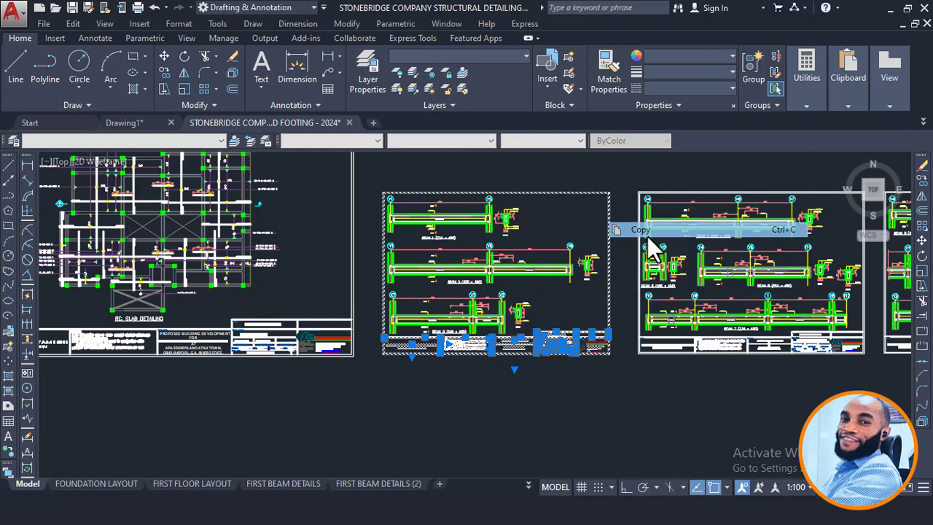
- Paste the frame and title block around the copied beam detail in the empty area beside the raw details
scroll(343, 366, "down", 8)
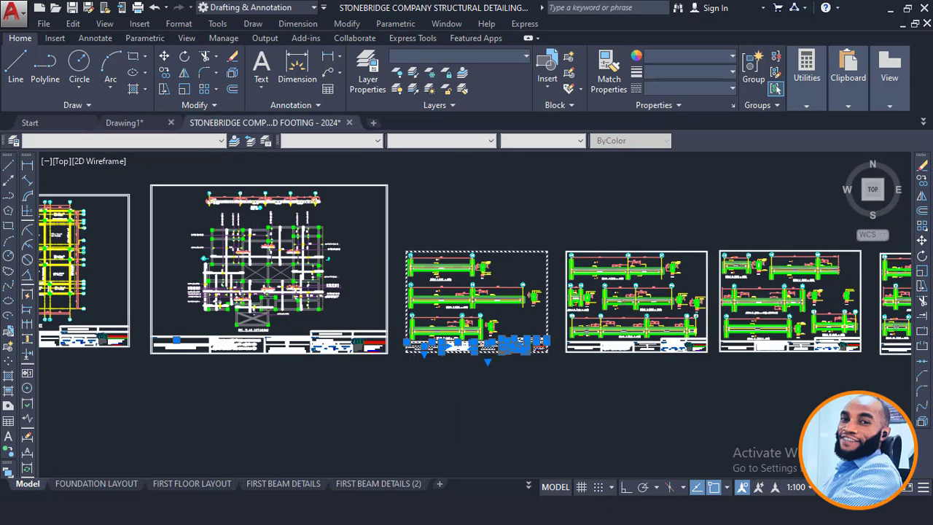
scroll(424, 361, "up", 5)
scroll(472, 314, "down", 5)
middle_click_drag(460, 327, 449, 359)
scroll(472, 256, "up", 3)
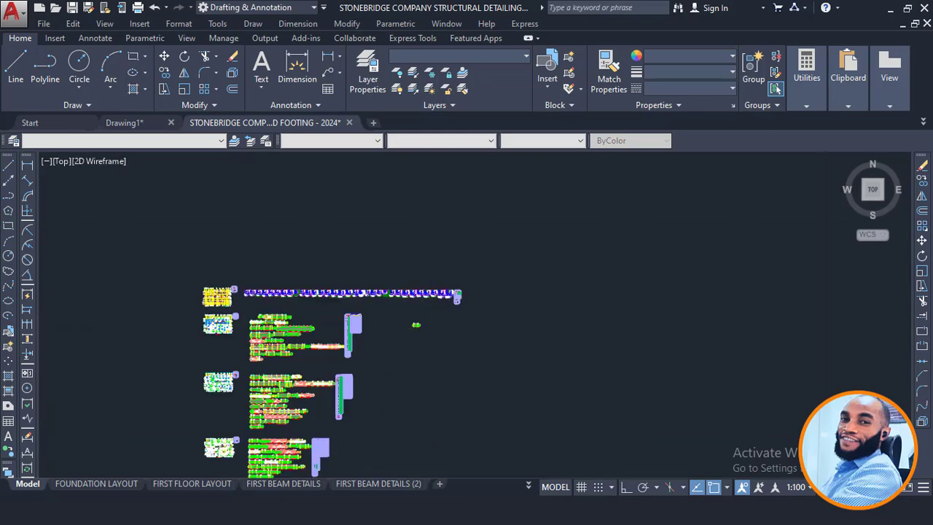
right_click(412, 334)
mouse_move(498, 89)
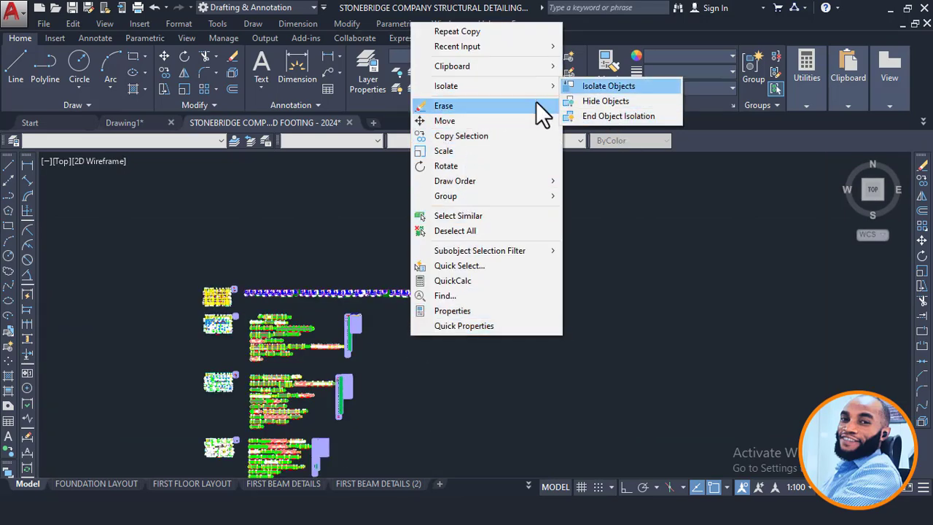
mouse_move(548, 67)
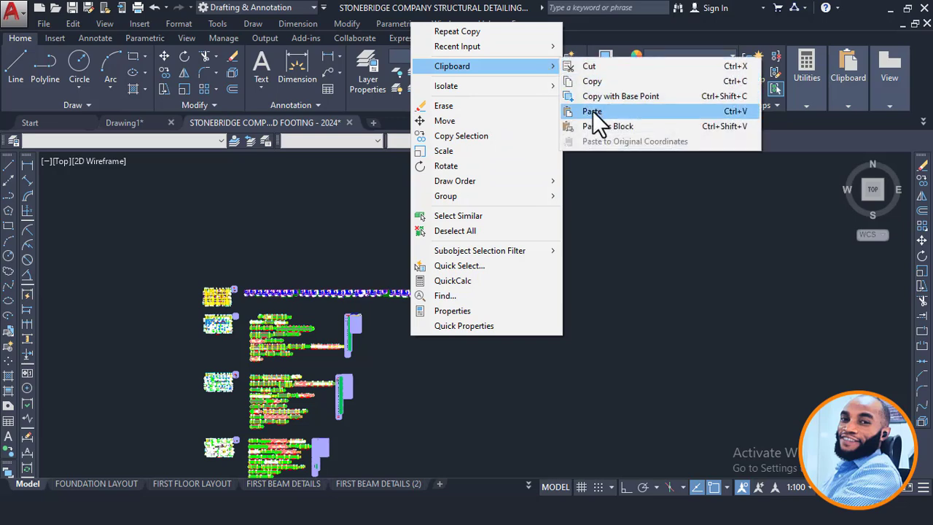
left_click(593, 113)
scroll(406, 333, "up", 5)
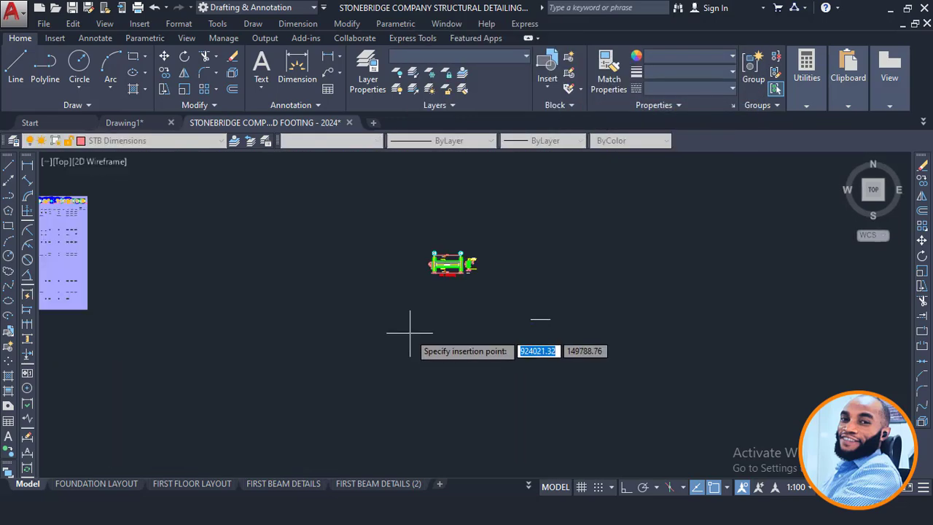
left_click(407, 327)
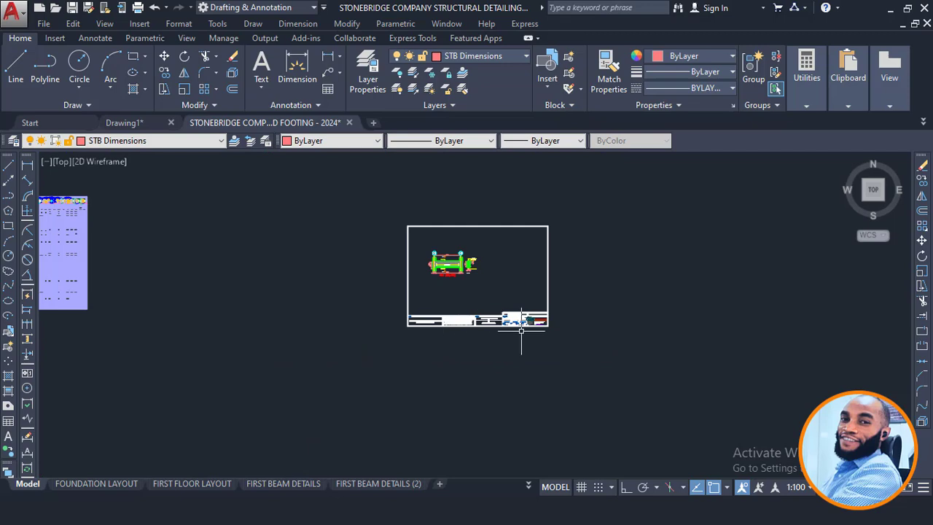
- Move the frame and title block so that beam 1B14 sits close to the frame's upper-left corner
scroll(526, 333, "up", 2)
left_click(660, 290)
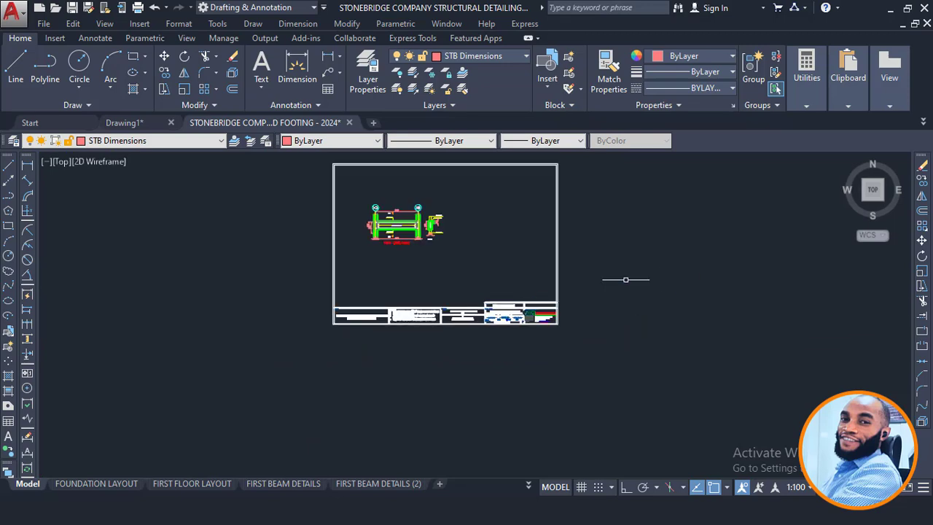
left_click(621, 274)
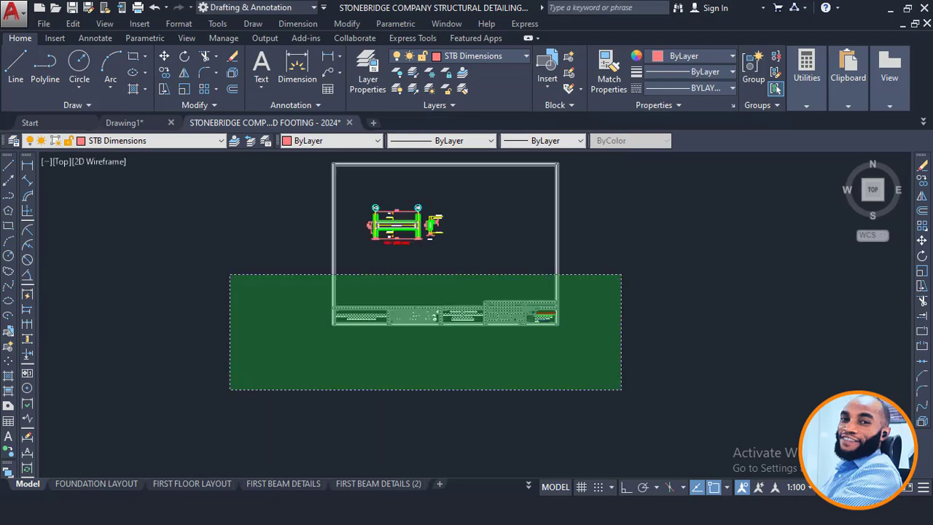
left_click(226, 387)
key("m")
key("Return")
scroll(333, 167, "up", 3)
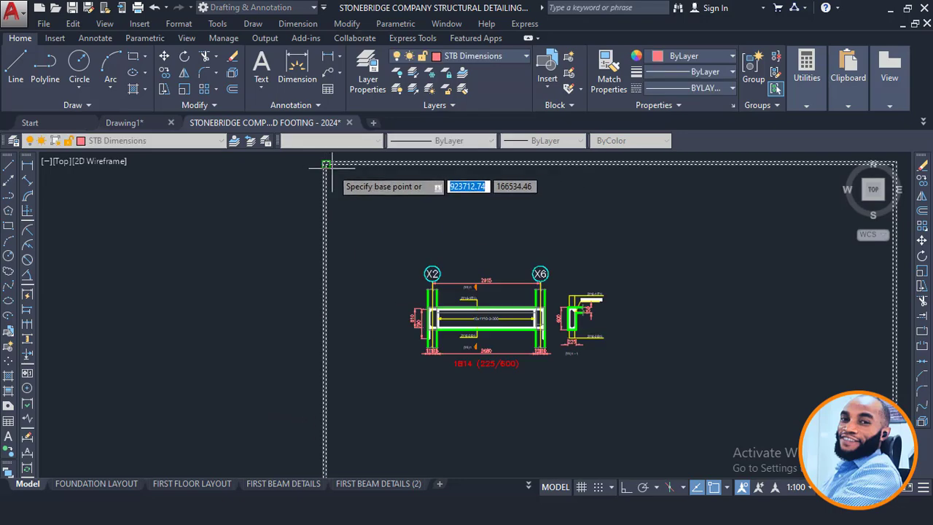
left_click(326, 166)
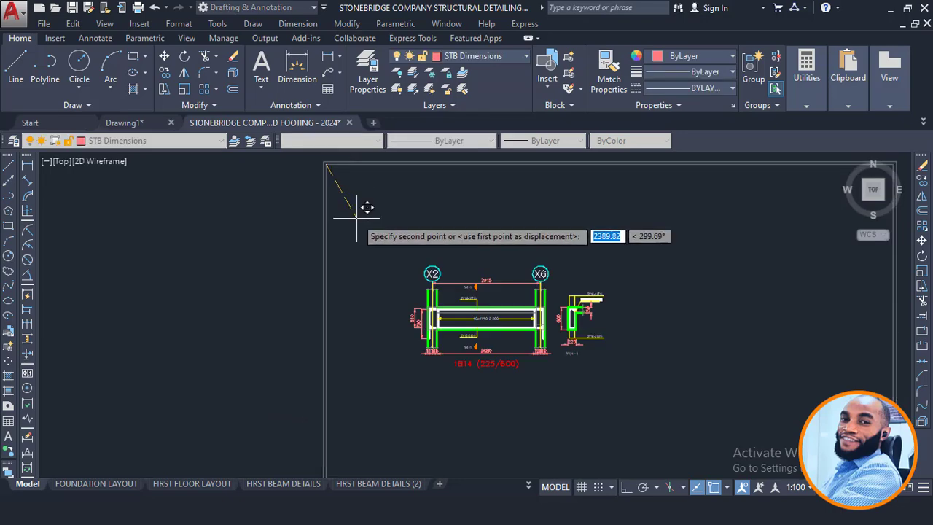
left_click(405, 252)
- Examine the repositioned frame, its title block and the free space left around beam 1B14
scroll(356, 171, "down", 2)
scroll(506, 218, "down", 1)
middle_click_drag(461, 251, 509, 272)
scroll(501, 261, "down", 1)
scroll(493, 258, "up", 2)
scroll(662, 316, "up", 2)
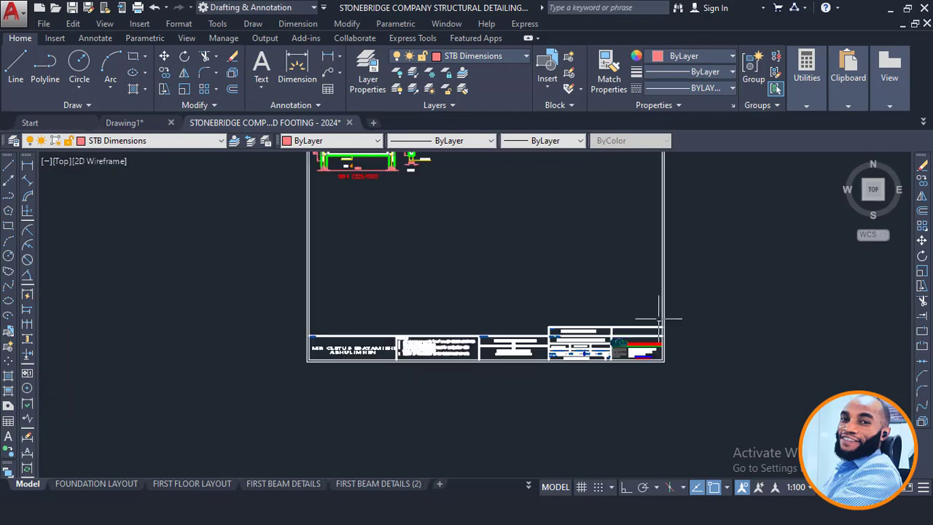
middle_click_drag(652, 326, 537, 318)
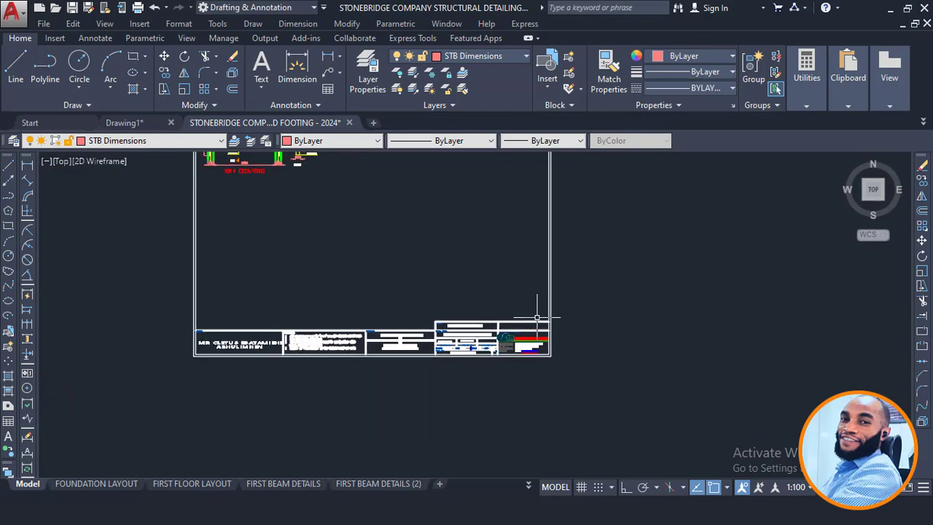
scroll(535, 315, "up", 2)
middle_click_drag(453, 331, 525, 327)
scroll(525, 327, "down", 2)
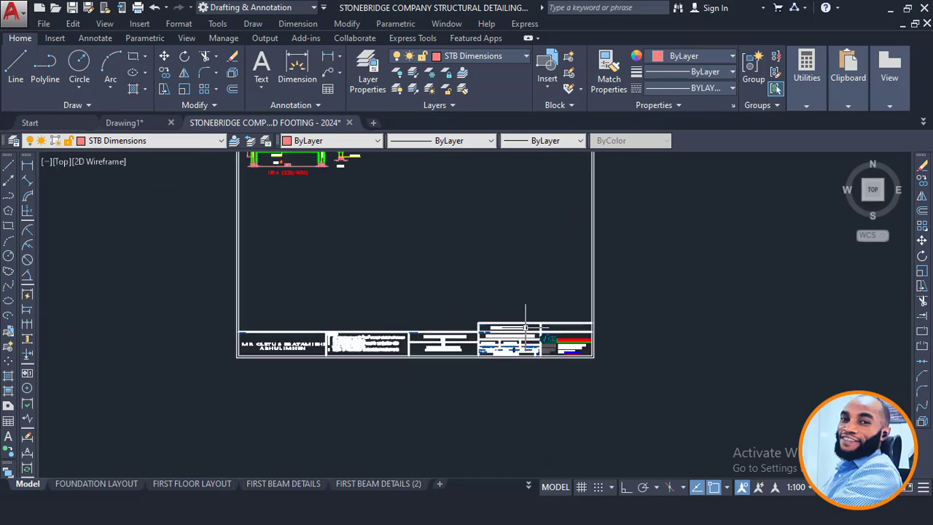
scroll(480, 315, "down", 2)
middle_click_drag(383, 311, 542, 315)
scroll(512, 302, "down", 2)
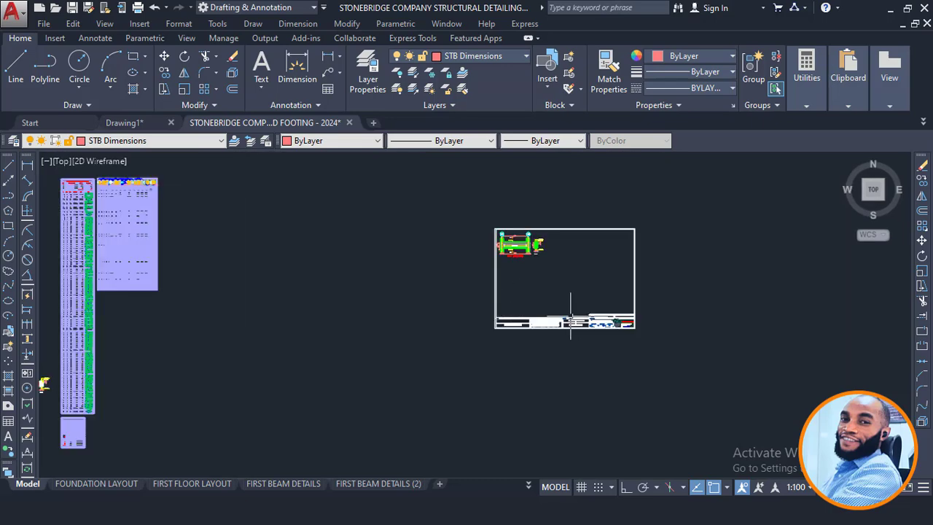
scroll(619, 333, "up", 2)
scroll(550, 319, "up", 2)
- Move the raw beam detail 1B20 (225/450) with its cross-section into the frame, beside beam 1B14
scroll(576, 324, "down", 6)
scroll(375, 350, "down", 2)
middle_click_drag(182, 295, 453, 309)
scroll(392, 298, "up", 2)
scroll(257, 272, "up", 2)
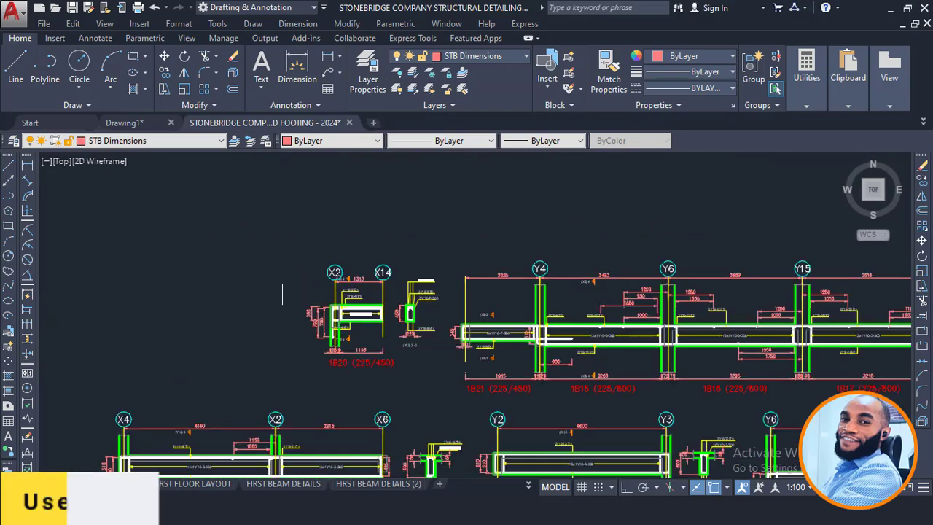
left_click(271, 236)
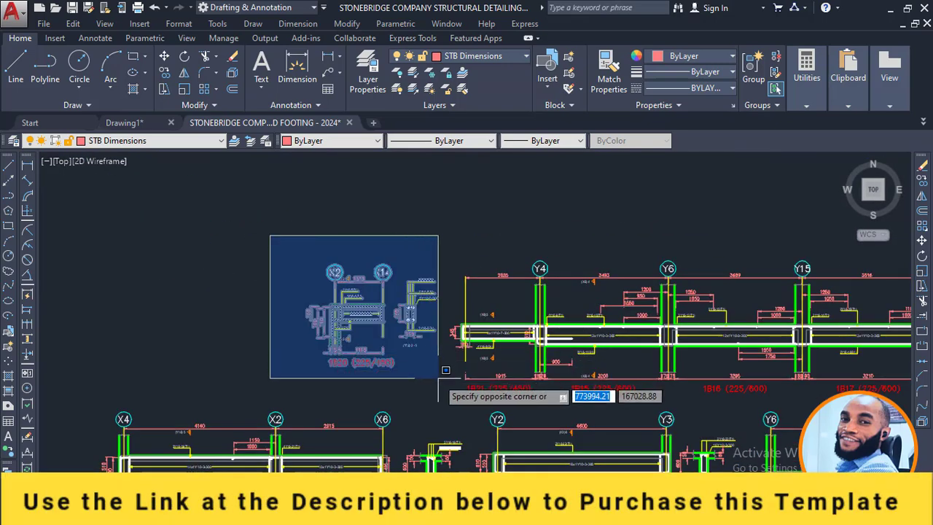
left_click(443, 371)
type("m")
key("Return")
left_click(371, 357)
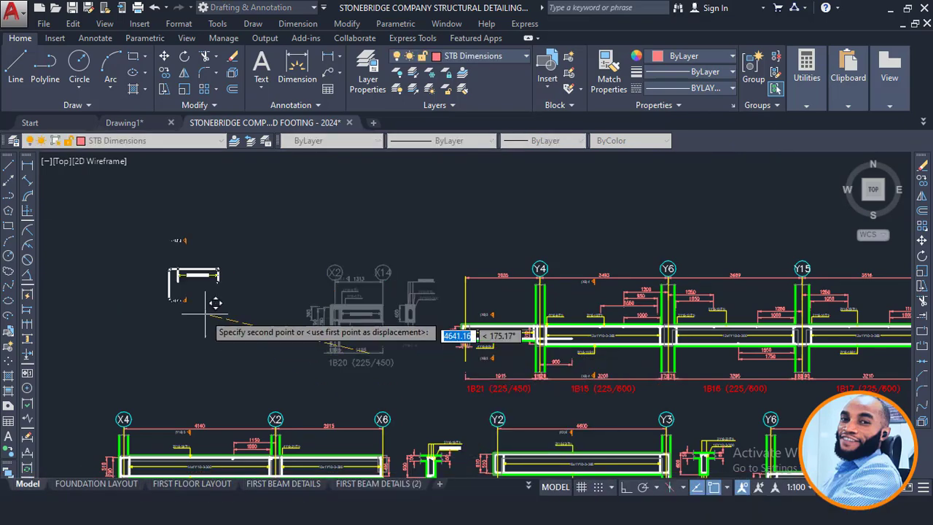
scroll(451, 321, "down", 5)
scroll(506, 294, "up", 8)
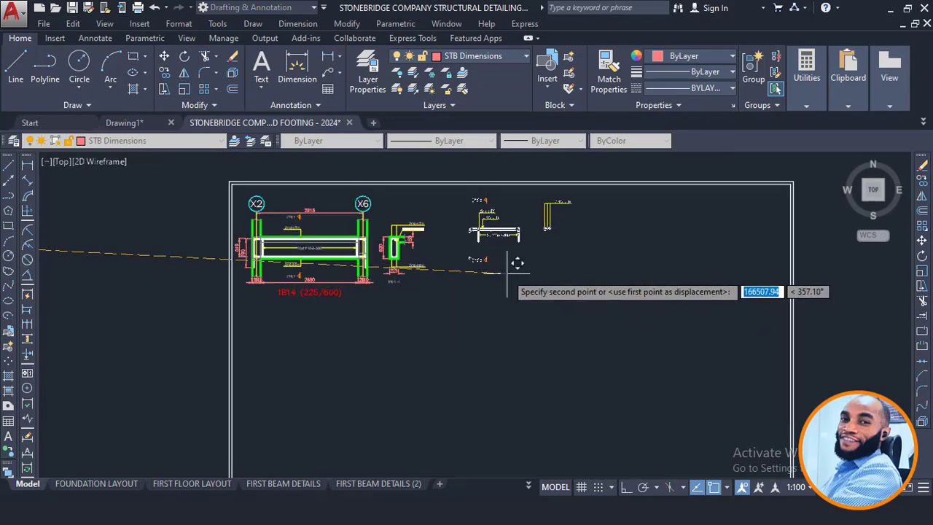
left_click(504, 272)
- Move the multi-span beam detail 1B21 to 1B18 with its two cross-sections into the frame, below beams 1B14 and 1B20
scroll(681, 263, "down", 9)
scroll(433, 267, "up", 10)
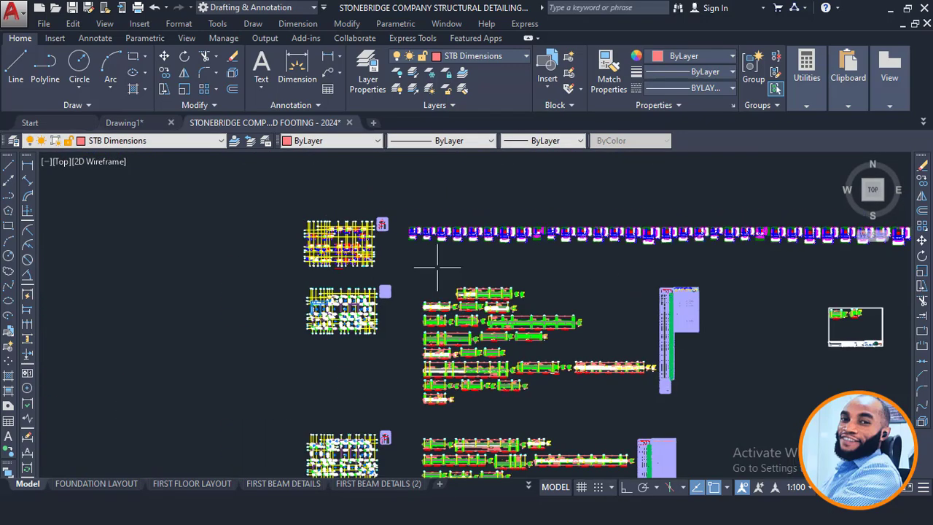
left_click(244, 264)
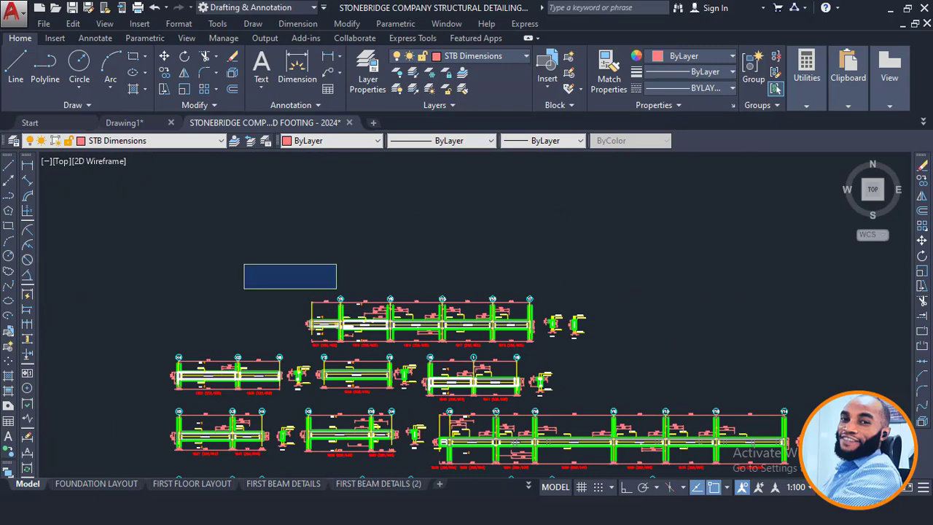
left_click(631, 347)
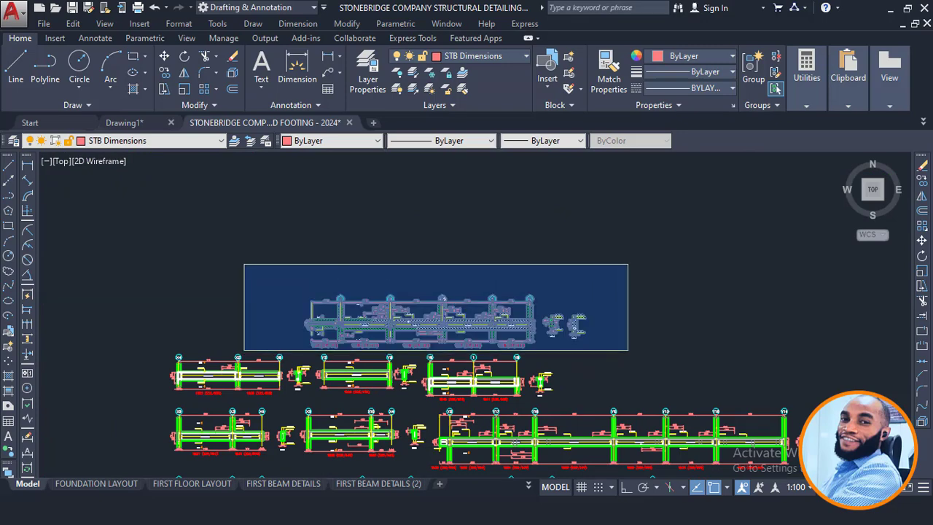
key("space")
left_click(323, 335)
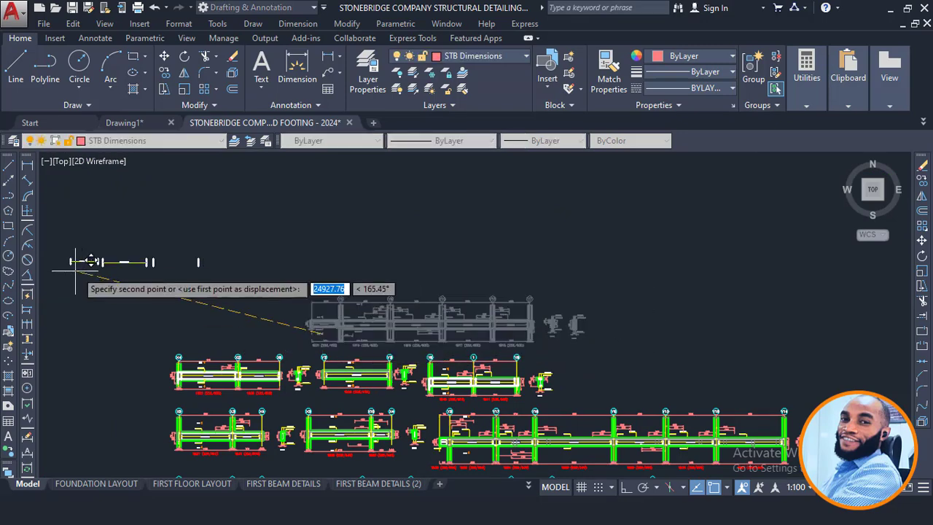
scroll(84, 272, "down", 6)
scroll(553, 315, "up", 5)
scroll(408, 276, "up", 2)
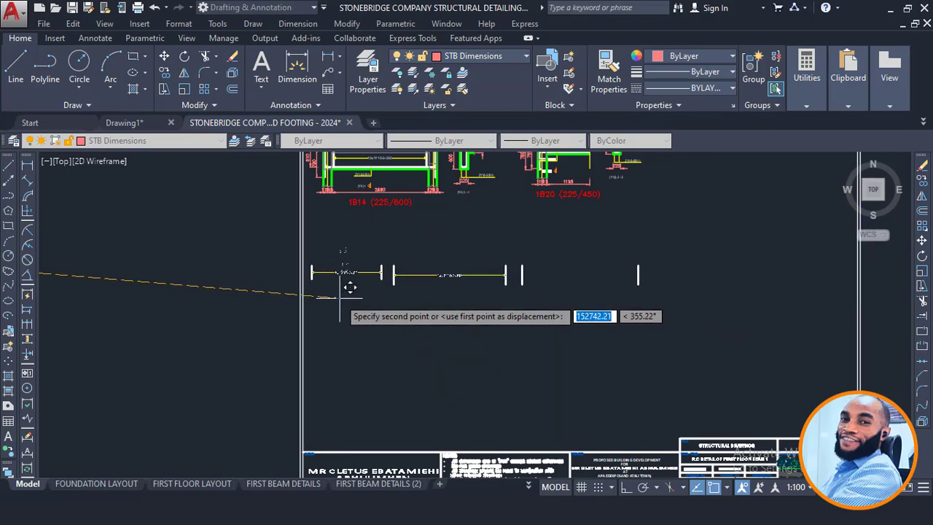
left_click(350, 287)
- Examine how the multi-span beam and its two cross-sections fit within the frame's width and above the title block
mouse_move(743, 276)
middle_mouse_down()
mouse_move(644, 278)
mouse_move(538, 261)
mouse_move(529, 273)
middle_mouse_up()
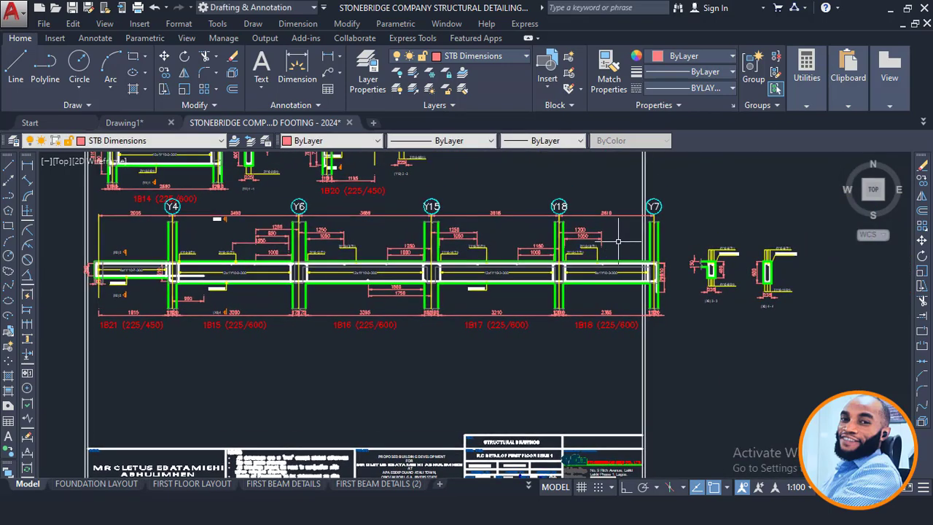
middle_click_drag(448, 252, 439, 269)
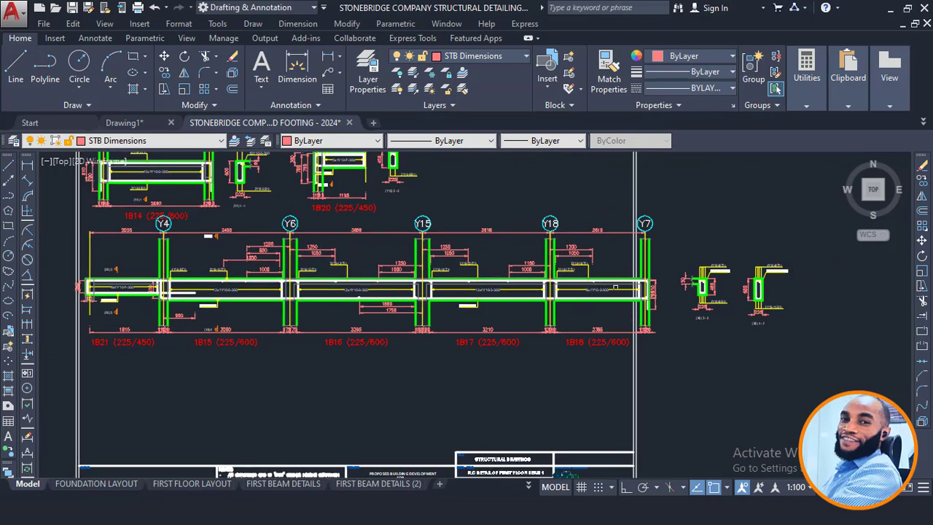
scroll(654, 290, "up", 2)
scroll(624, 270, "down", 4)
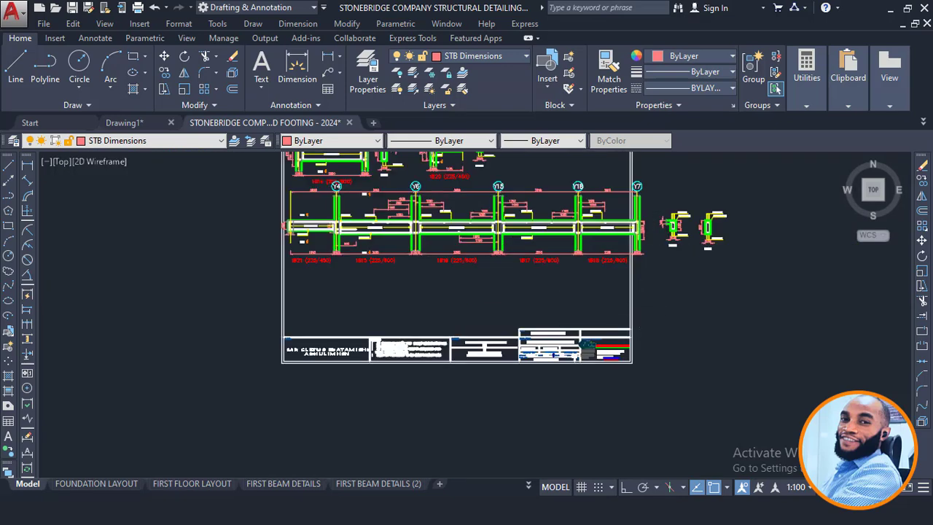
left_click(659, 299)
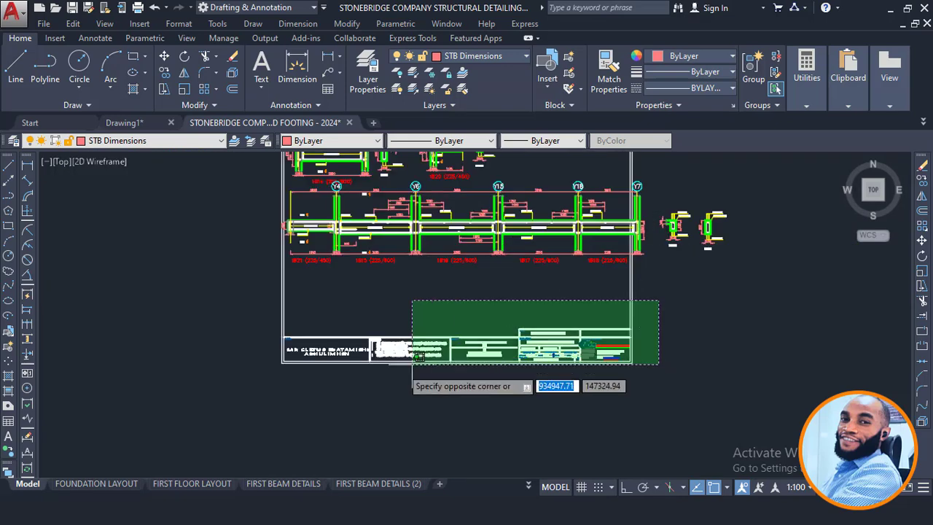
left_click(231, 380)
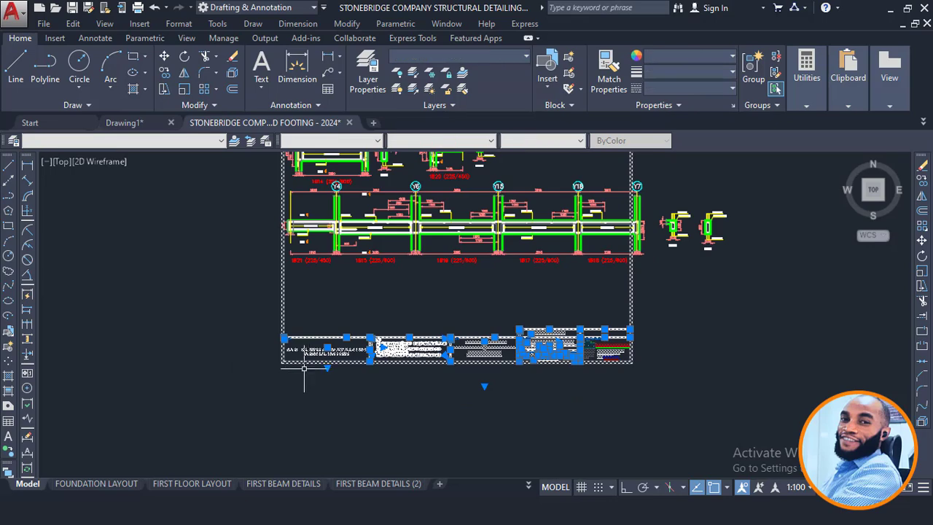
scroll(543, 306, "up", 5)
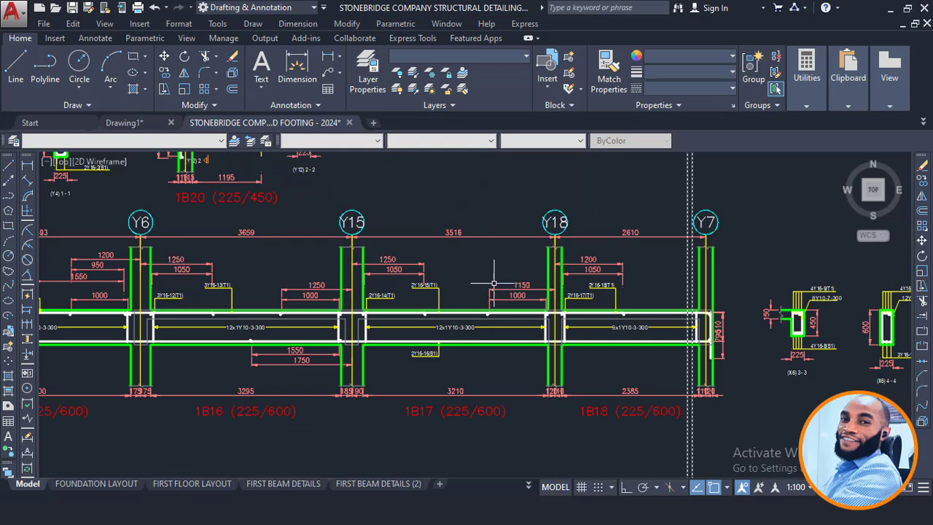
scroll(493, 289, "down", 2)
middle_click_drag(162, 392, 326, 360)
scroll(518, 336, "down", 2)
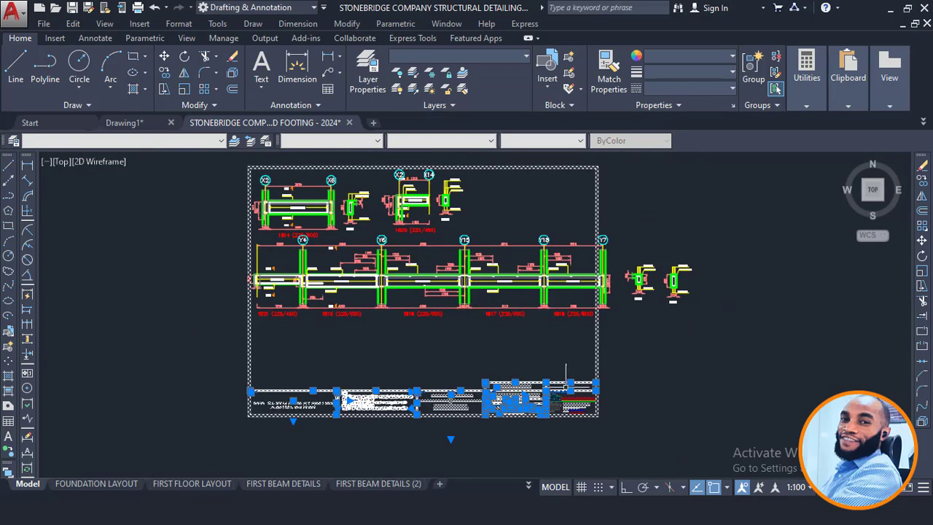
key("Escape")
left_click(634, 375)
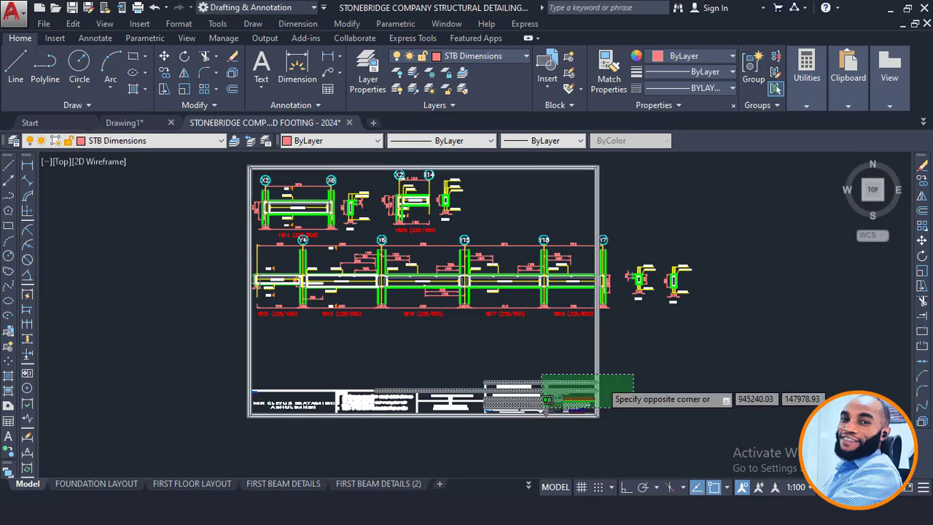
key("Escape")
left_click(643, 359)
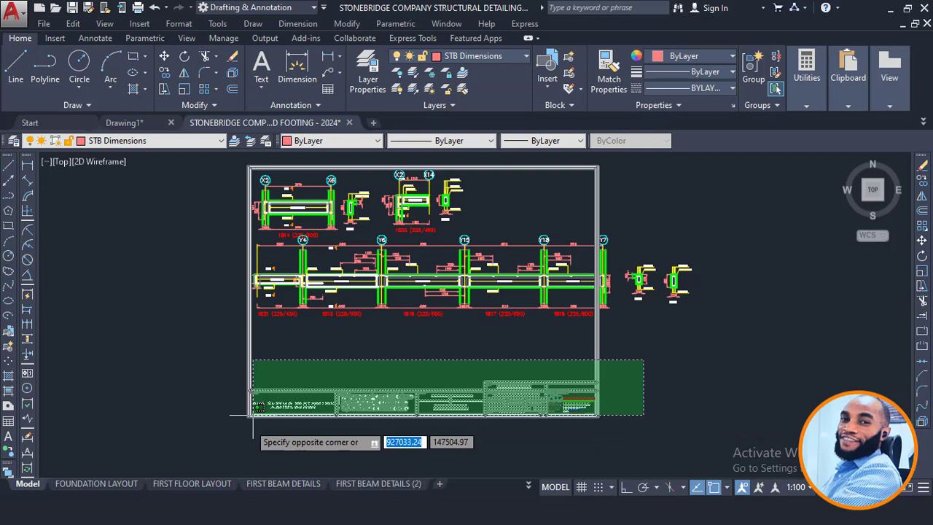
key("Escape")
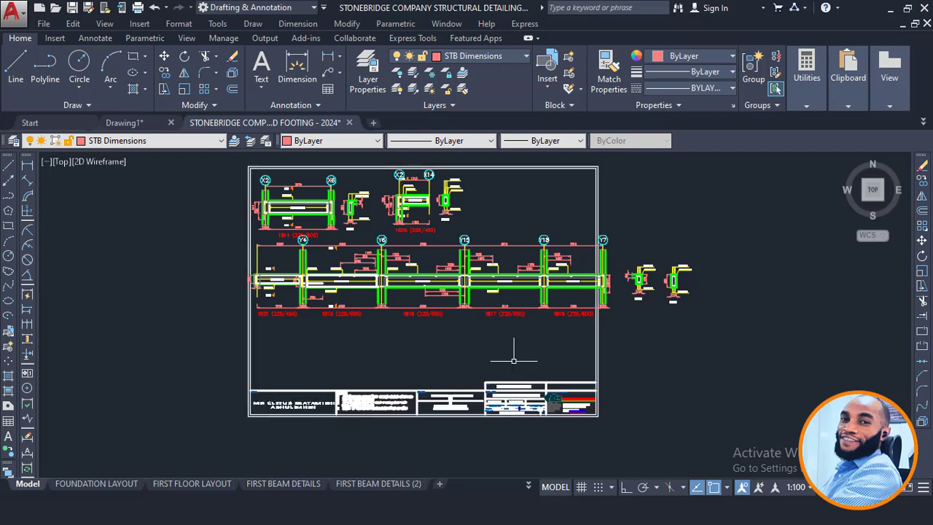
left_click(656, 349)
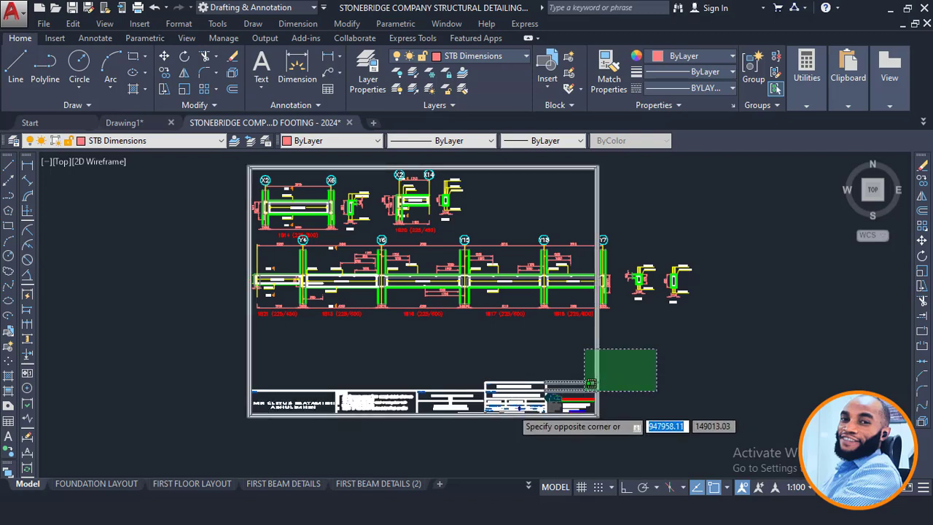
left_click(146, 440)
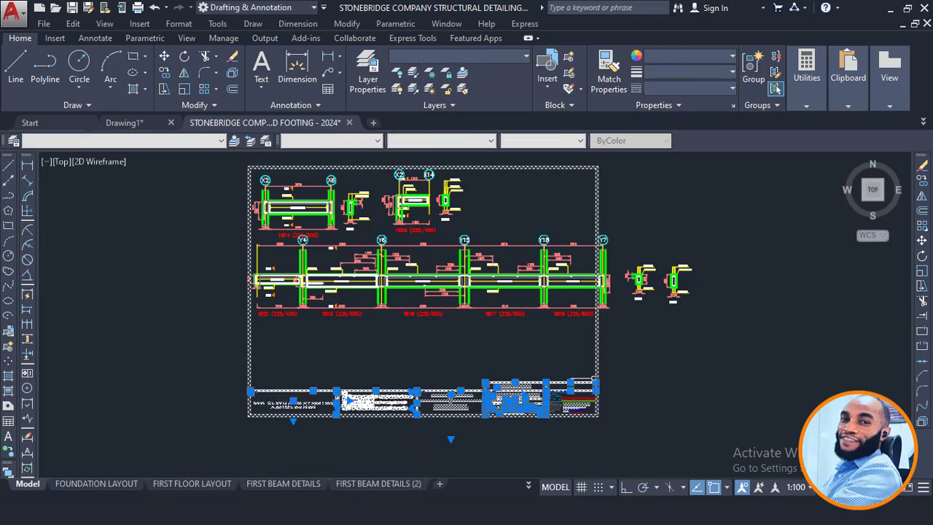
scroll(455, 444, "up", 3)
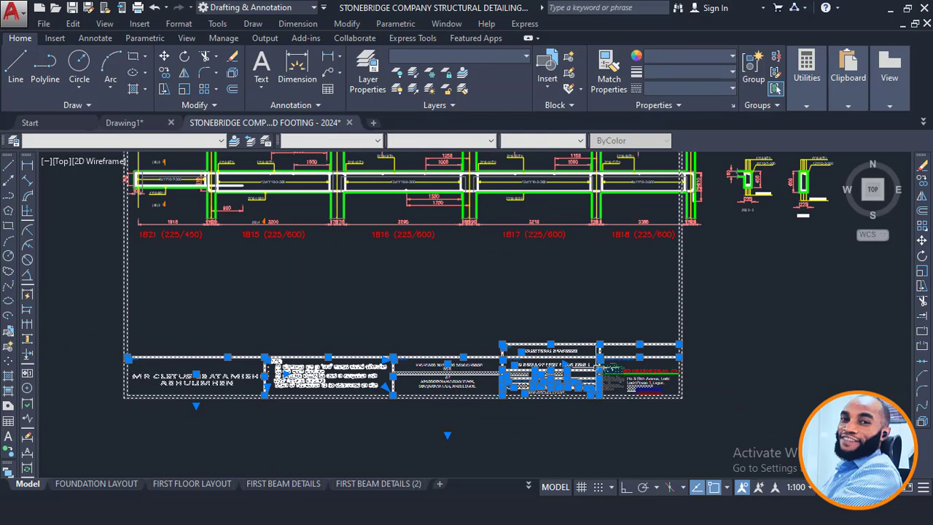
key("Escape")
- Delete the company logo and address from the consulting engineers box of the title block
scroll(636, 382, "up", 4)
left_click(650, 345)
left_click(590, 382)
key("Delete")
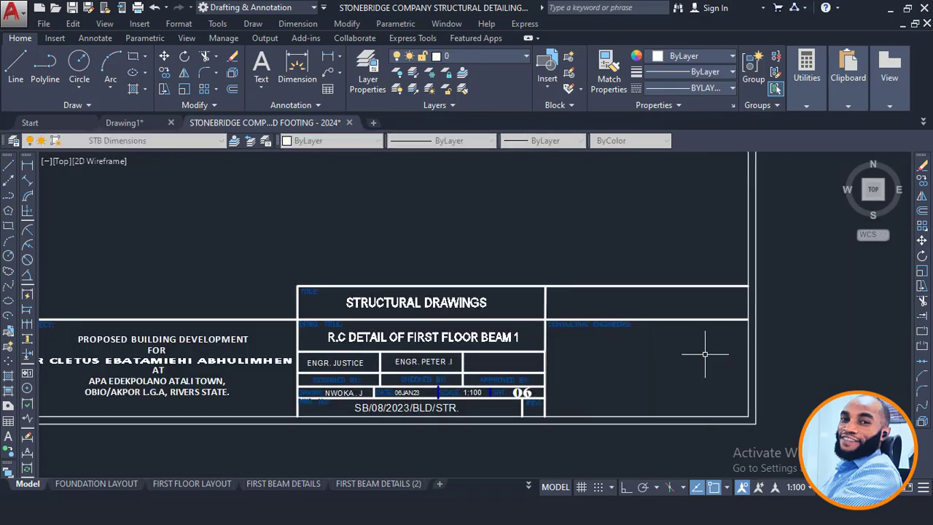
- Try to delete the whole title block from the foot of the frame
scroll(566, 293, "up", 6)
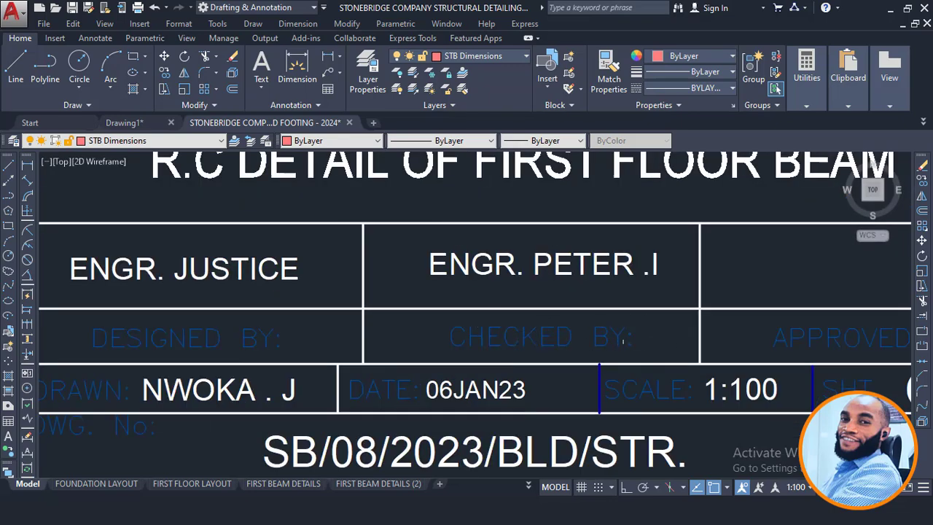
scroll(631, 338, "down", 2)
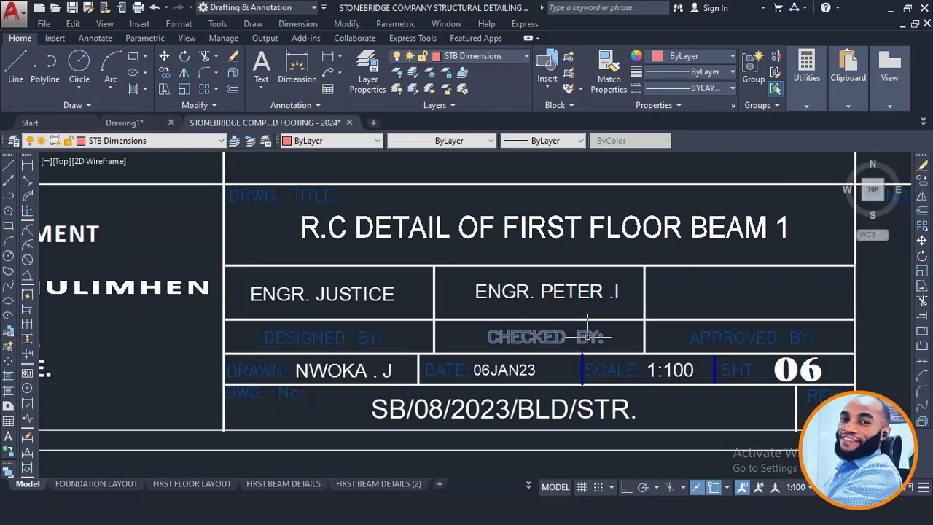
scroll(588, 337, "down", 6)
scroll(588, 328, "down", 5)
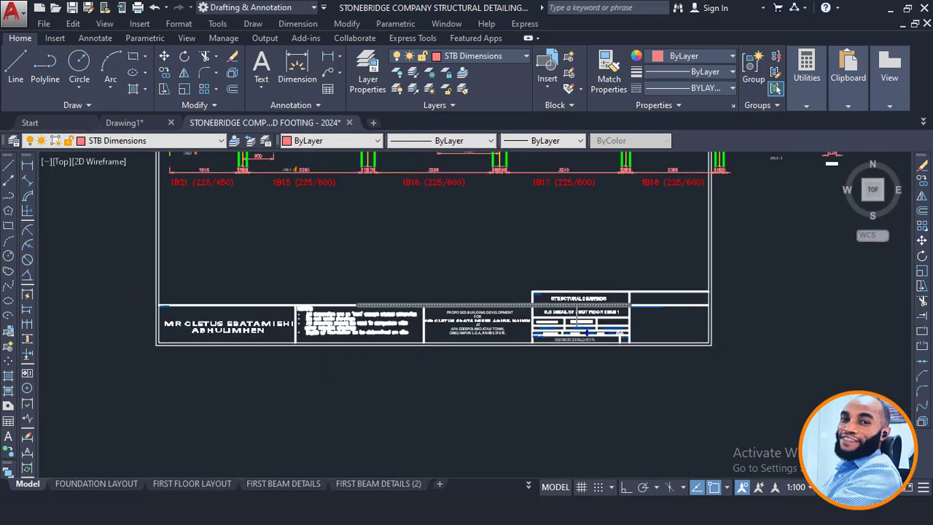
left_click(296, 292)
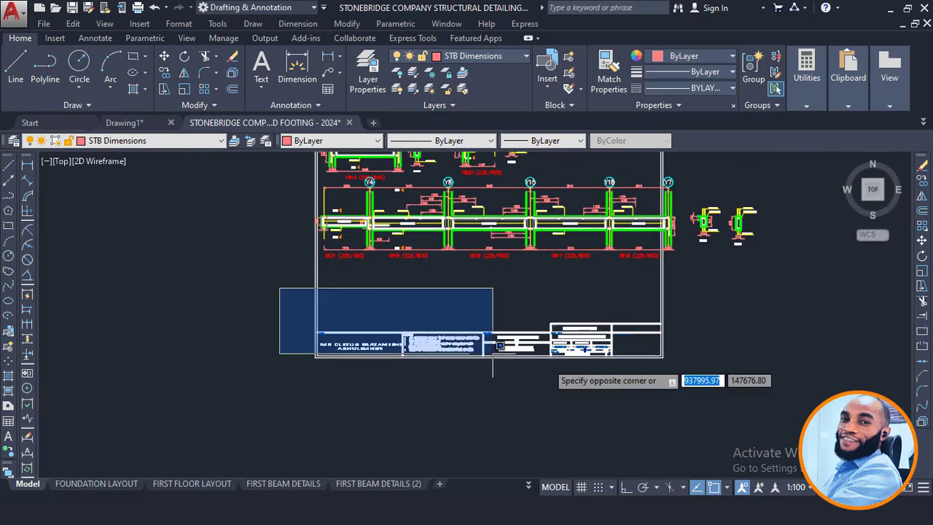
left_click(723, 391)
key("Delete")
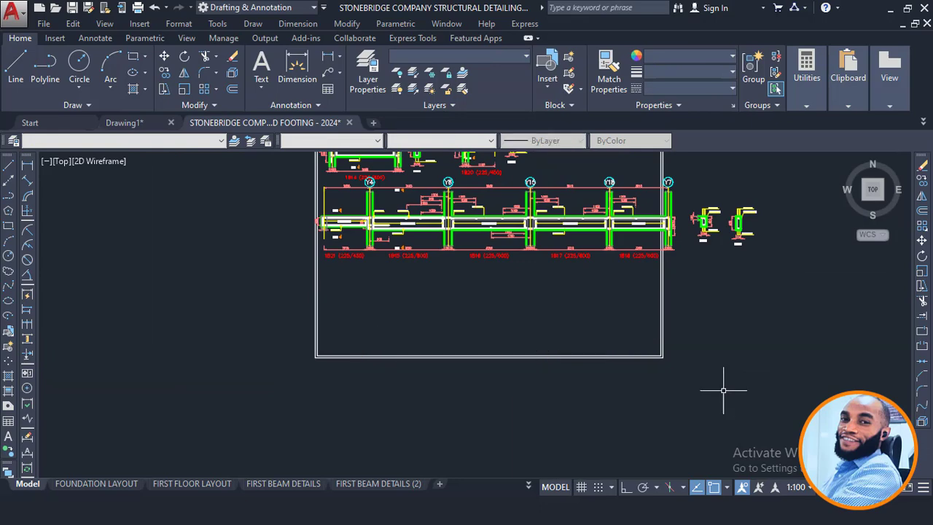
middle_click_drag(662, 313, 646, 361)
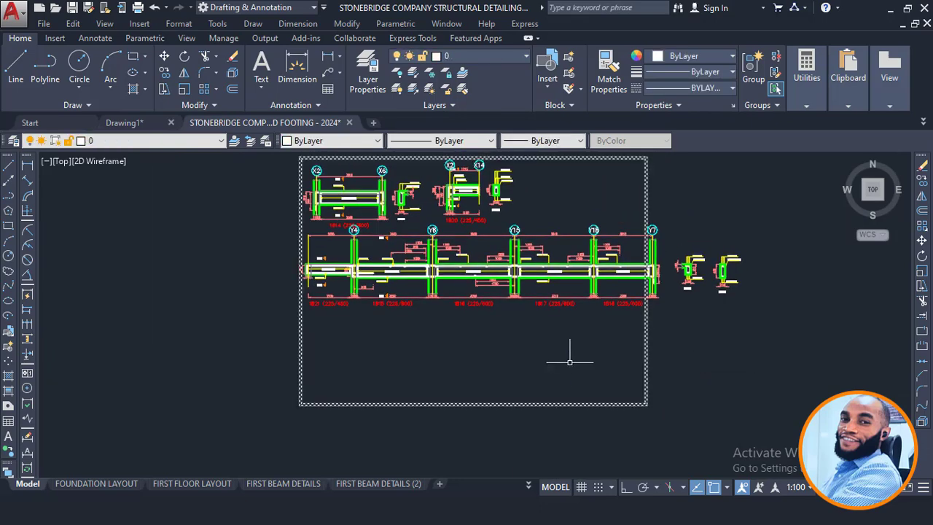
left_click(639, 360)
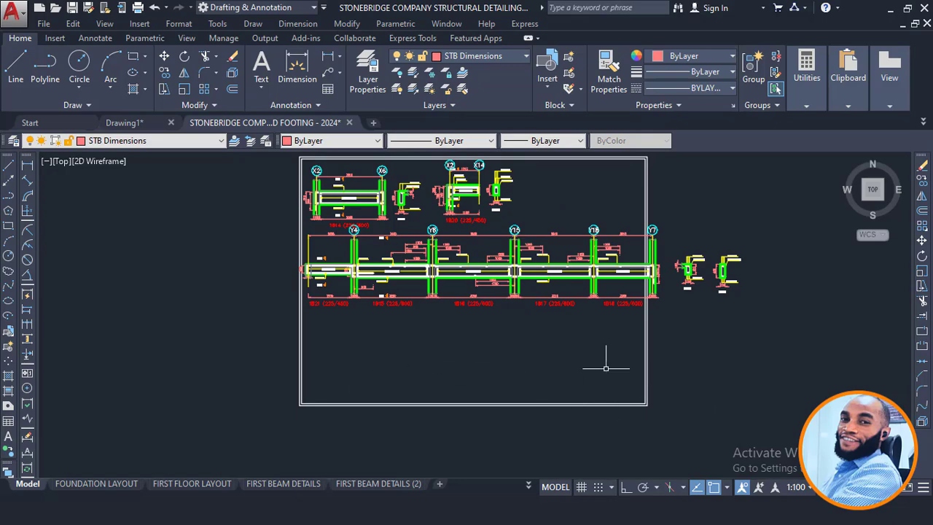
- Undo the deletions of the title block and of the company logo and address in its consulting engineers box
key("Escape")
key("ctrl+z")
scroll(605, 368, "up", 4)
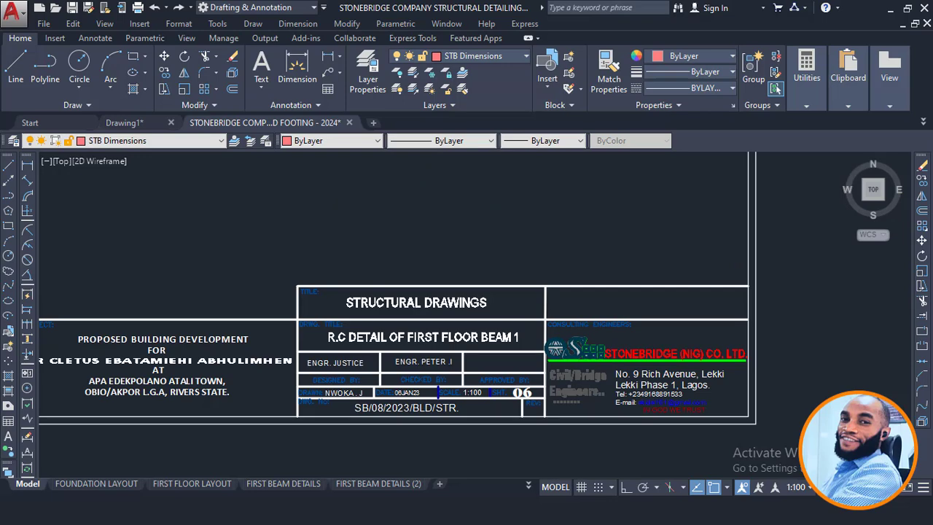
- Examine the end of the multi-span beam at grid Y7 and its cross-sections against the frame's edge
scroll(496, 394, "down", 3)
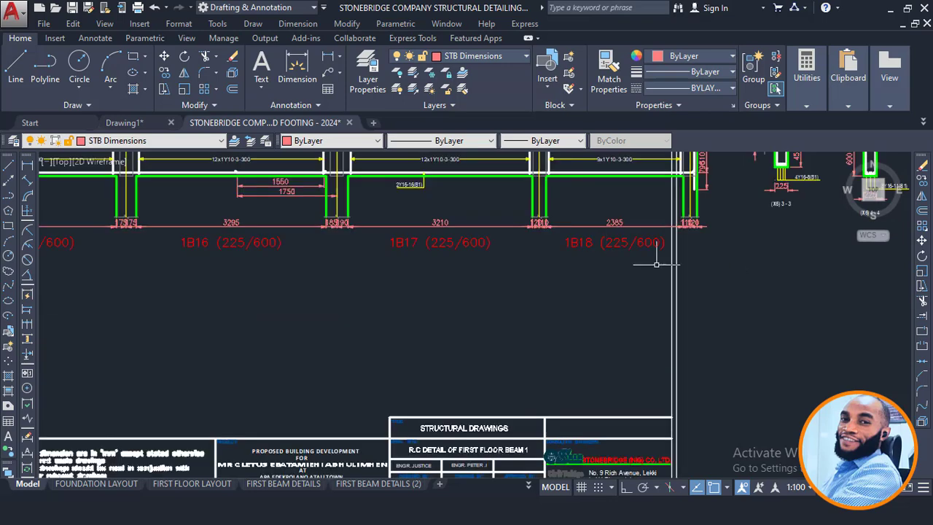
middle_click_drag(655, 251, 655, 335)
middle_click_drag(552, 236, 591, 276)
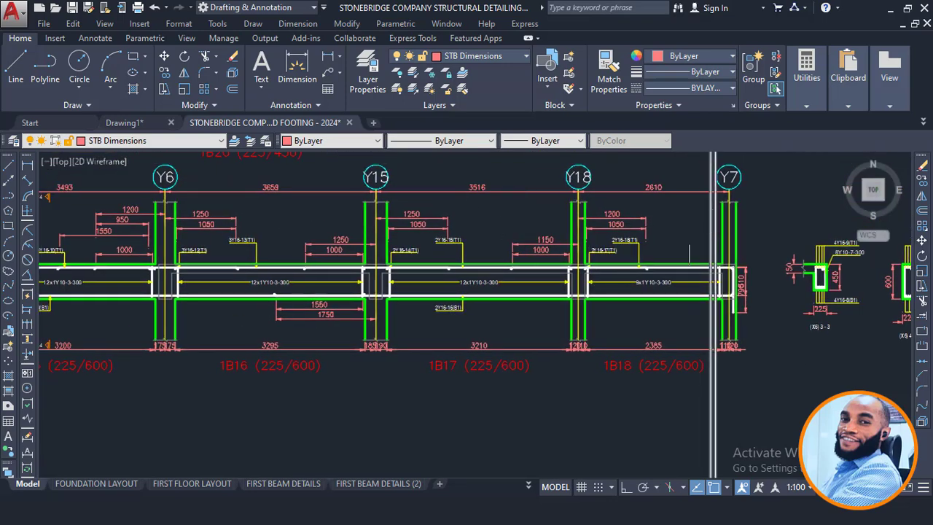
scroll(706, 234, "down", 3)
left_click(707, 347)
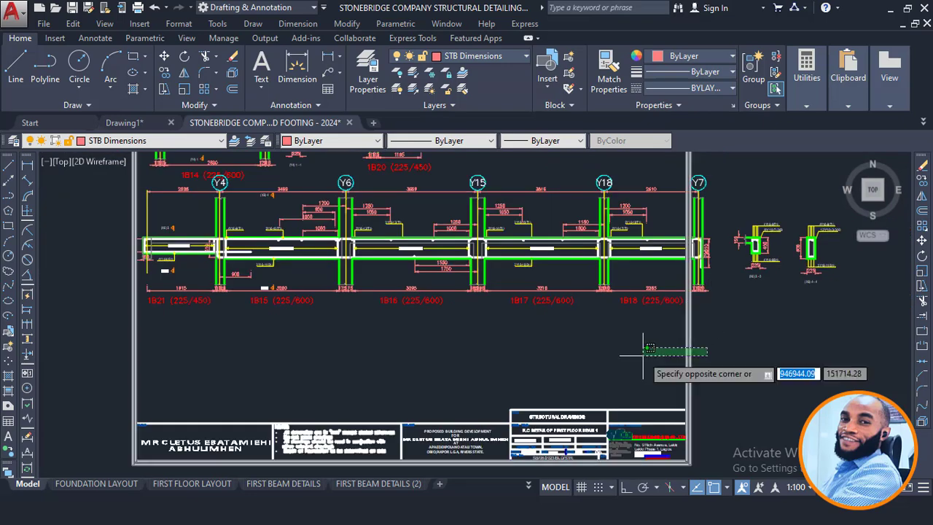
left_click(649, 345)
key("Escape")
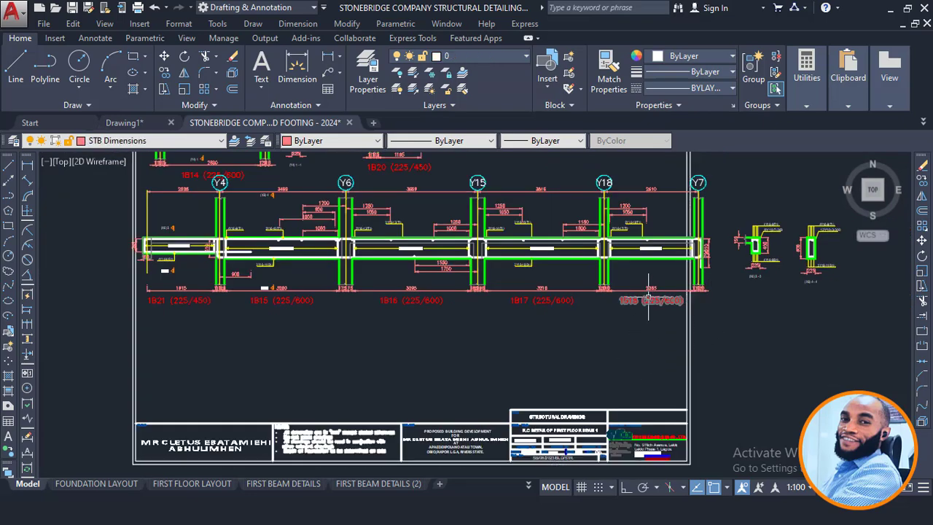
middle_click_drag(648, 298, 635, 354)
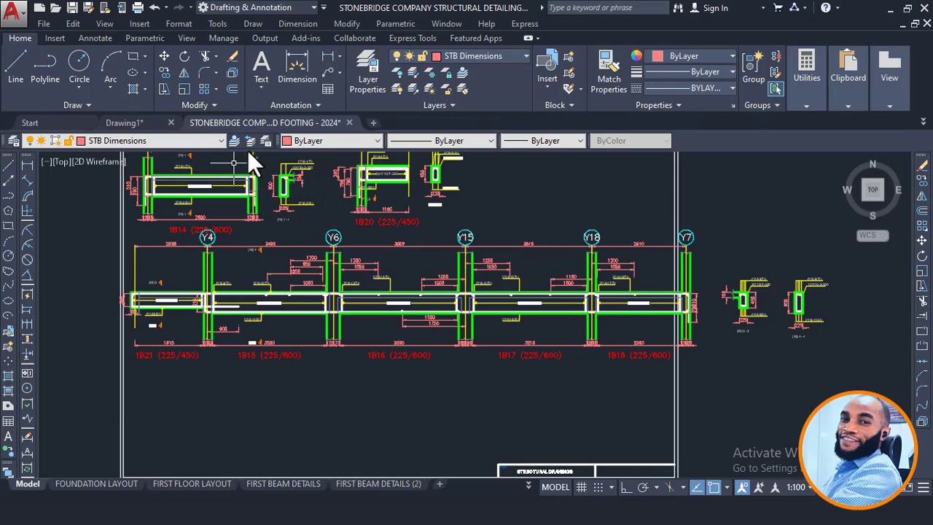
key("Return")
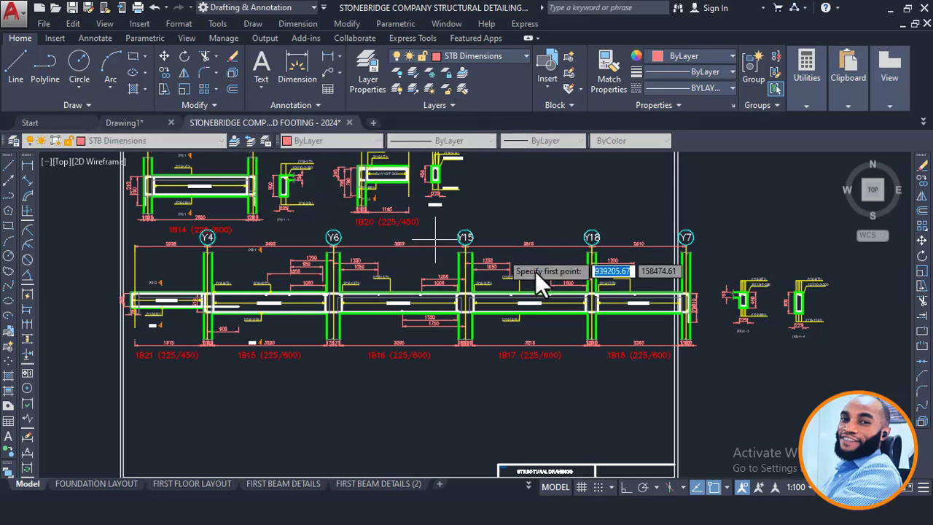
scroll(536, 268, "up", 4)
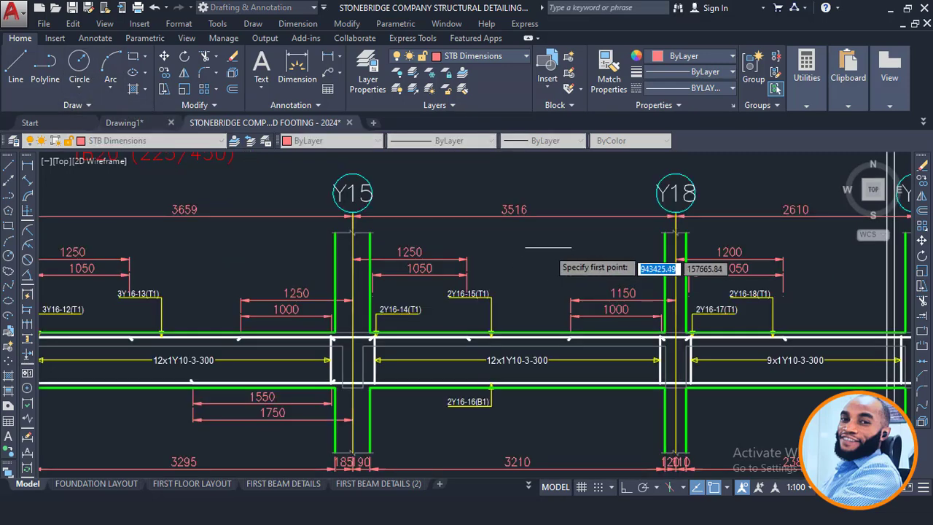
key("Escape")
key("Return")
left_click(565, 196)
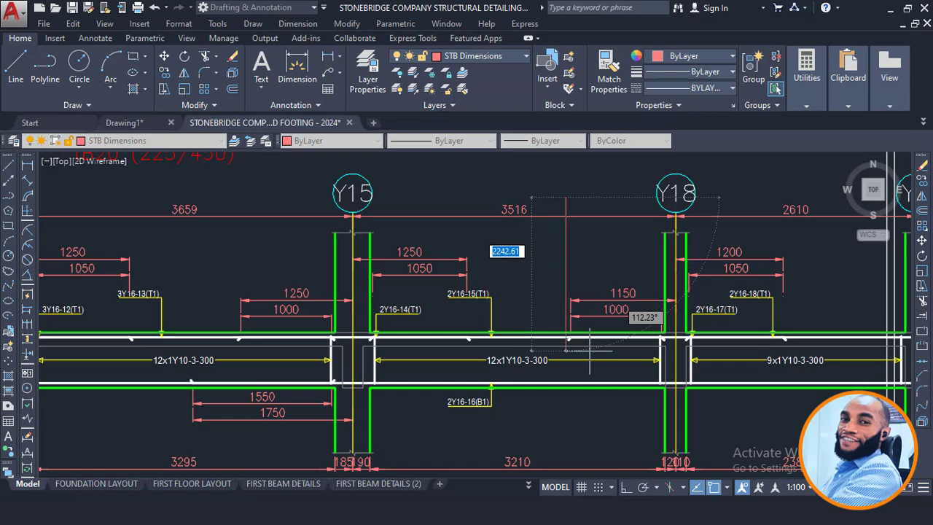
key("F8")
scroll(546, 369, "up", 4)
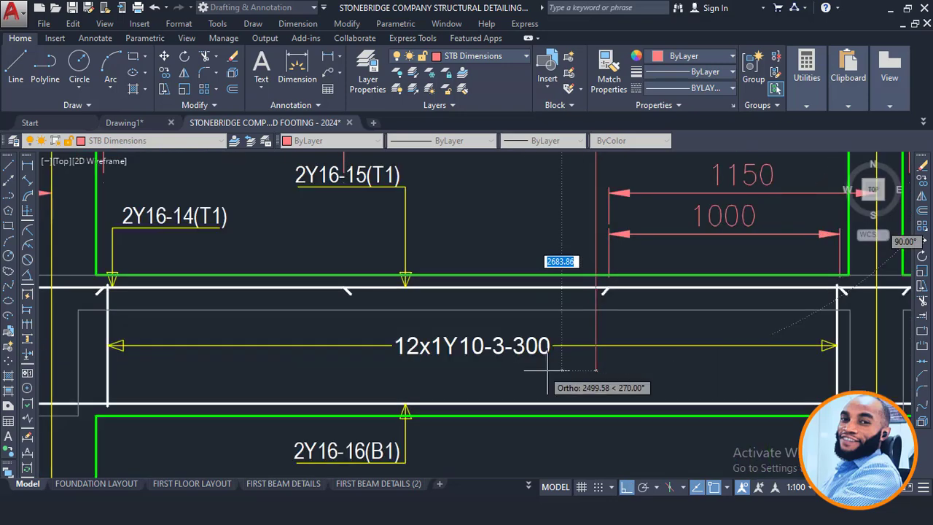
key("Escape")
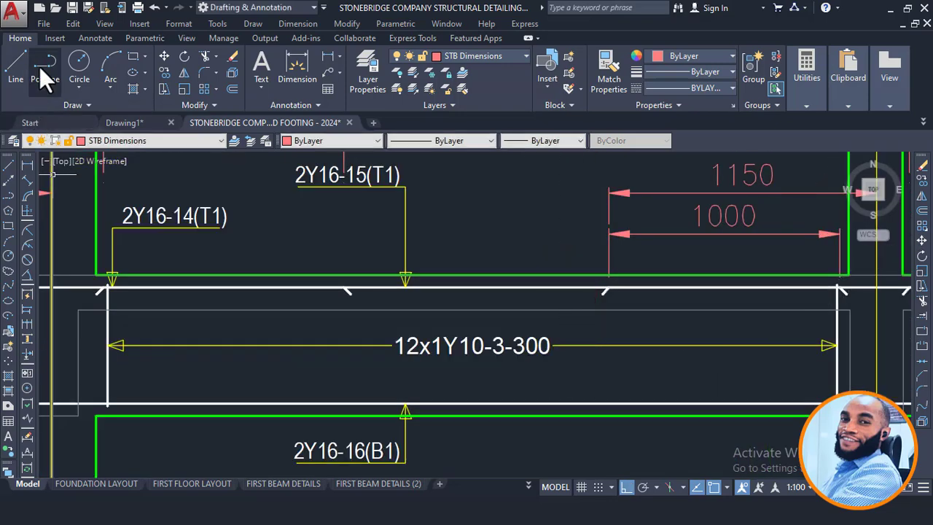
- Draw a polyline break line vertically across beam span 1B17, with a zigzag below the 12x1Y10-3-300 label and its lower end beneath the beam
type("pl")
key("space")
scroll(532, 306, "down", 5)
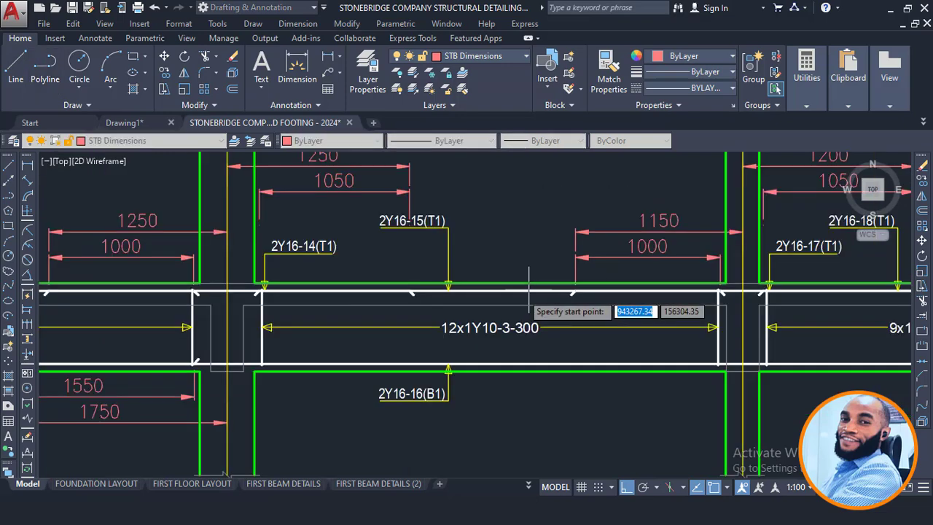
left_click(533, 169)
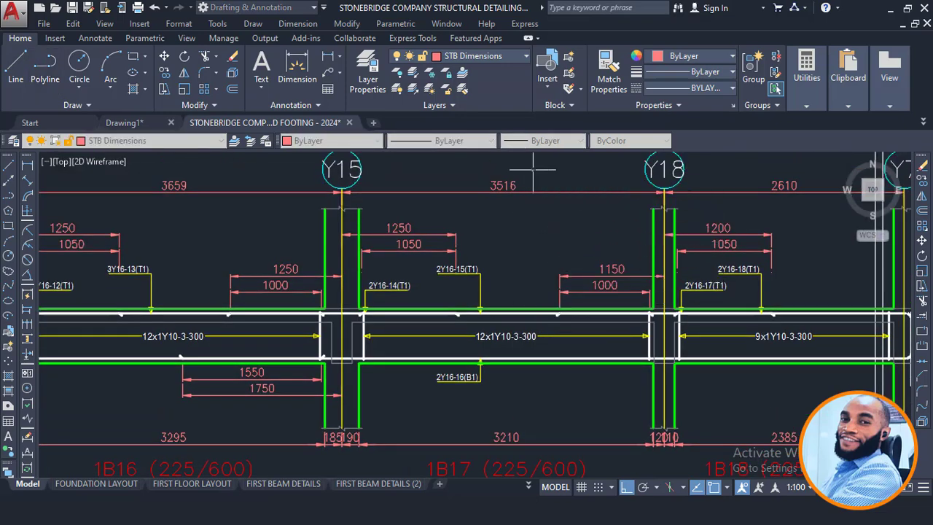
scroll(527, 281, "up", 2)
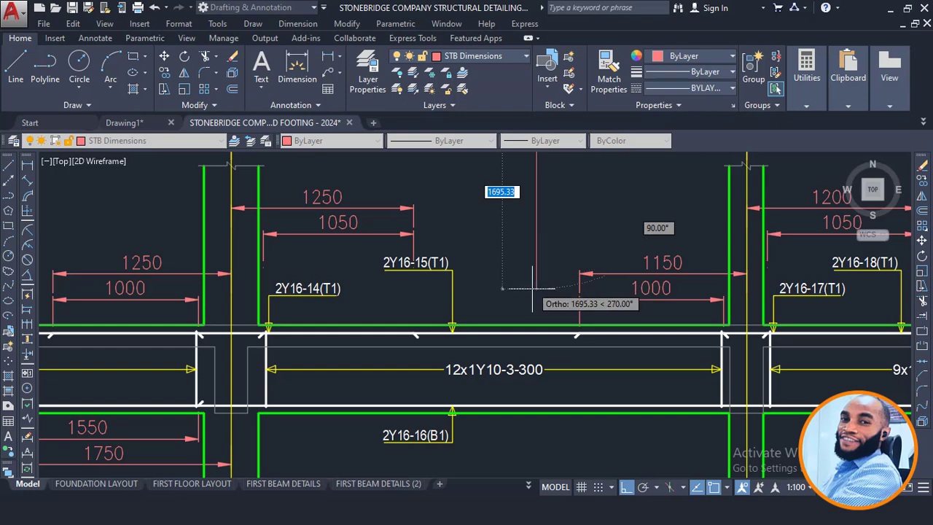
scroll(535, 368, "up", 2)
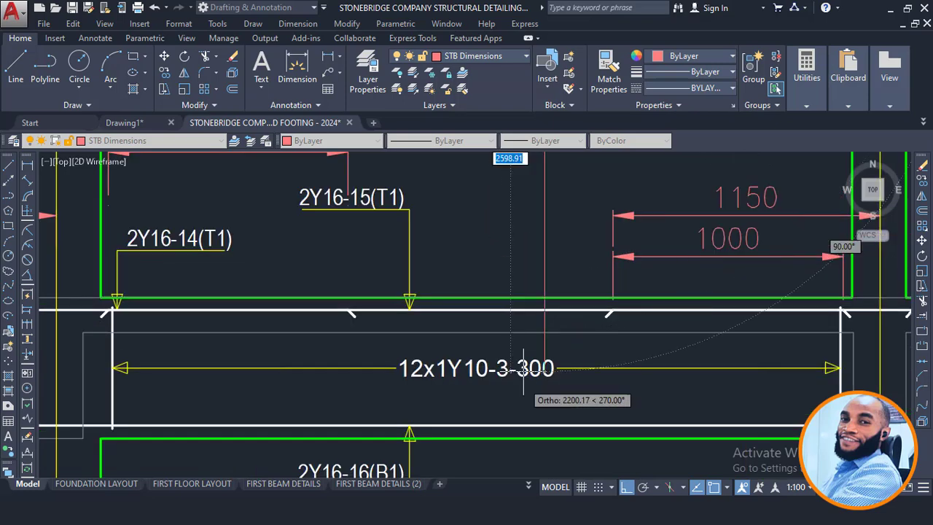
scroll(547, 369, "up", 2)
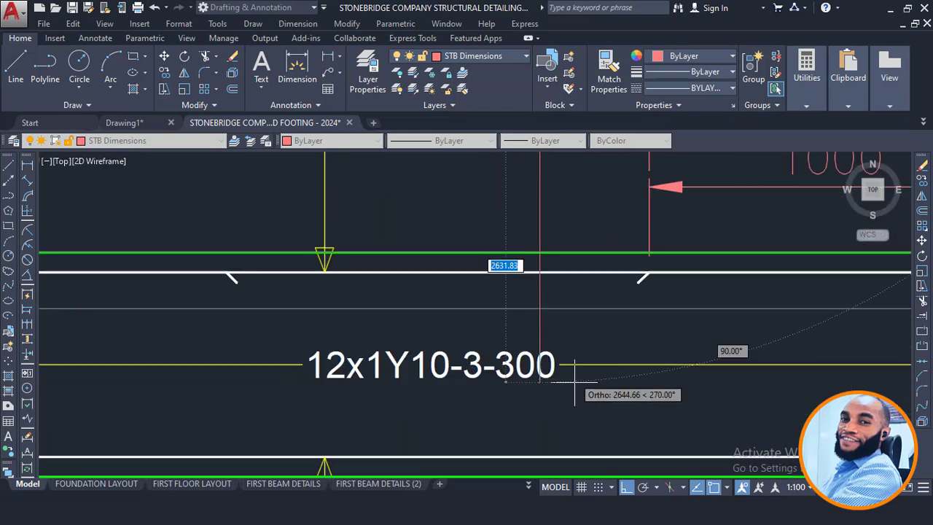
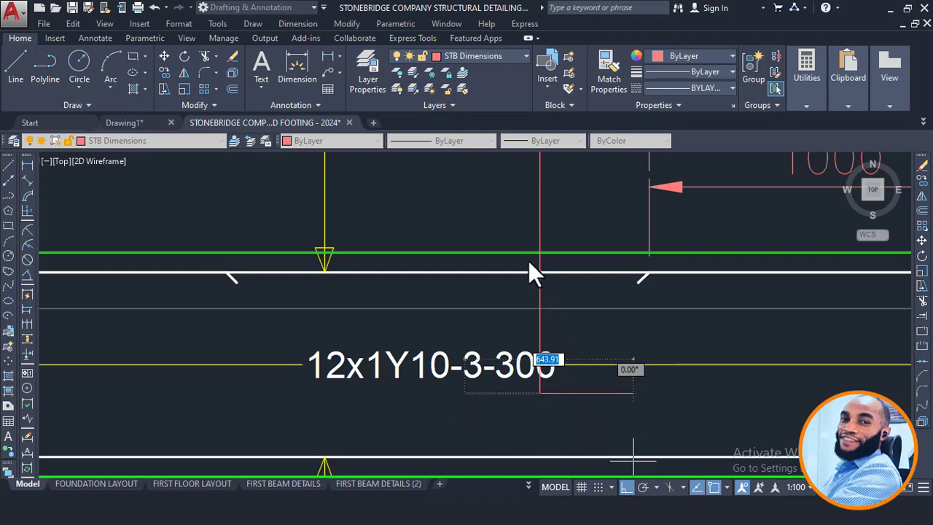
middle_click_drag(598, 432, 529, 262)
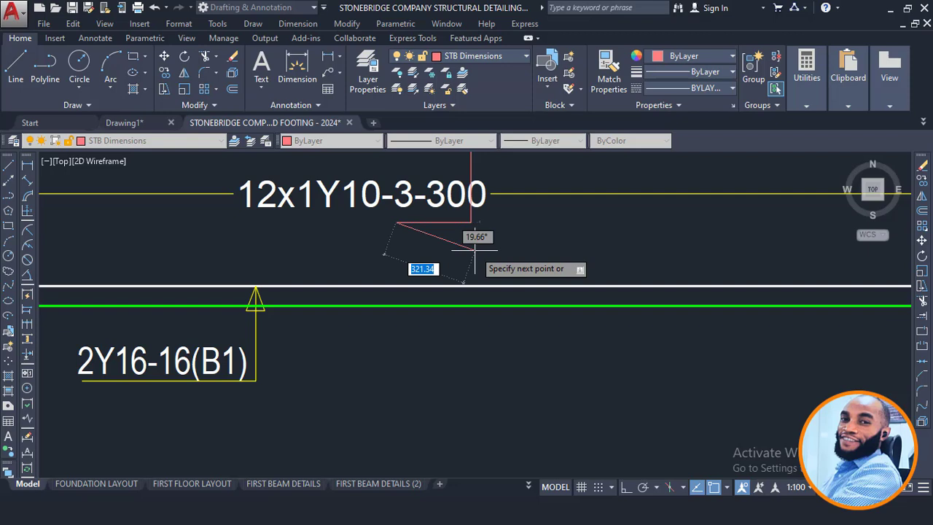
key("Escape")
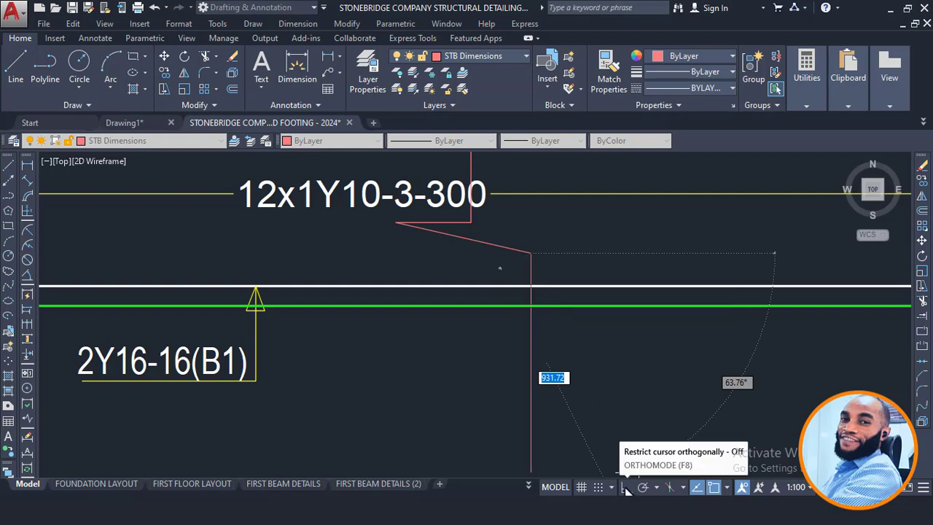
key("F8")
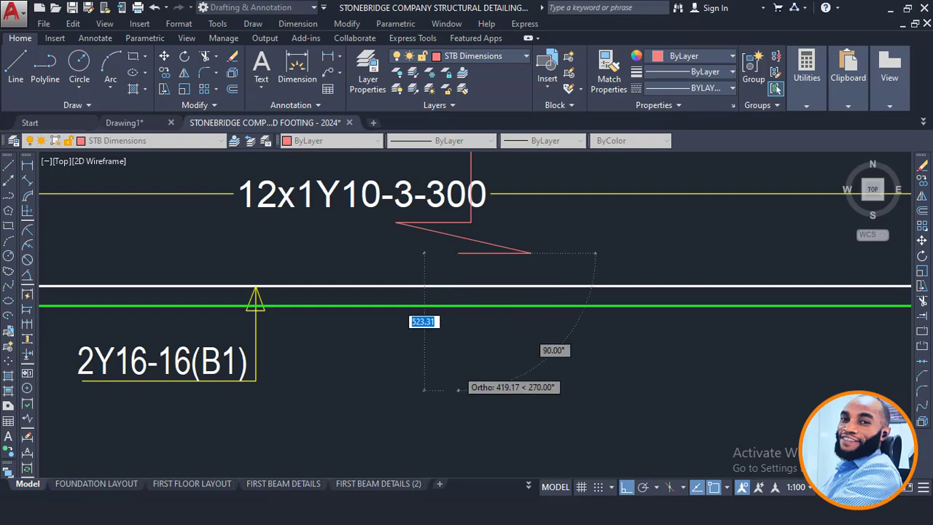
scroll(447, 394, "down", 2)
left_click(449, 394)
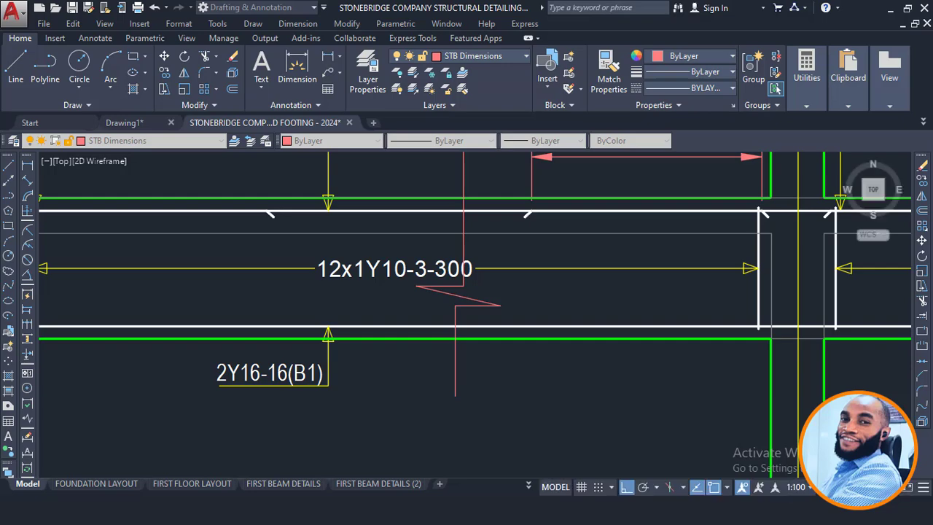
- Move the break line horizontally towards grid Y15, to about the middle of beam span 1B17
scroll(467, 248, "down", 2)
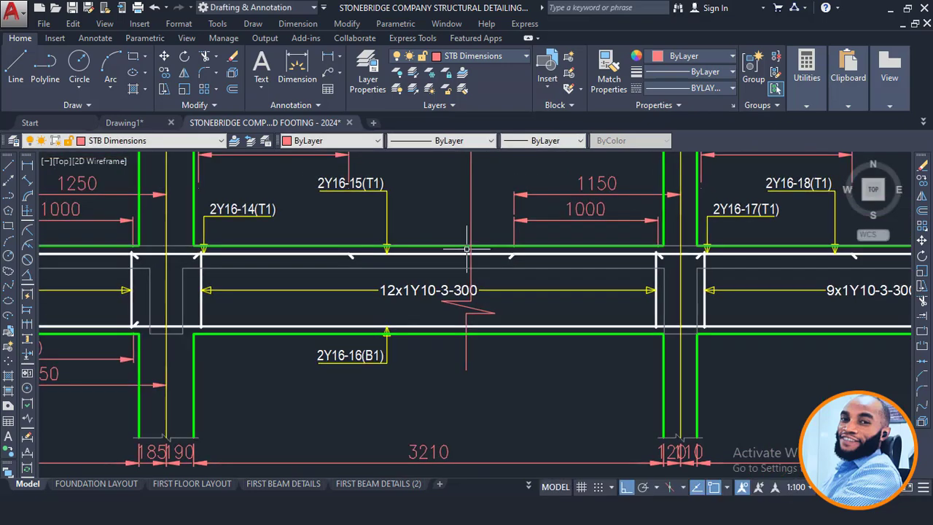
middle_click_drag(479, 244, 439, 214)
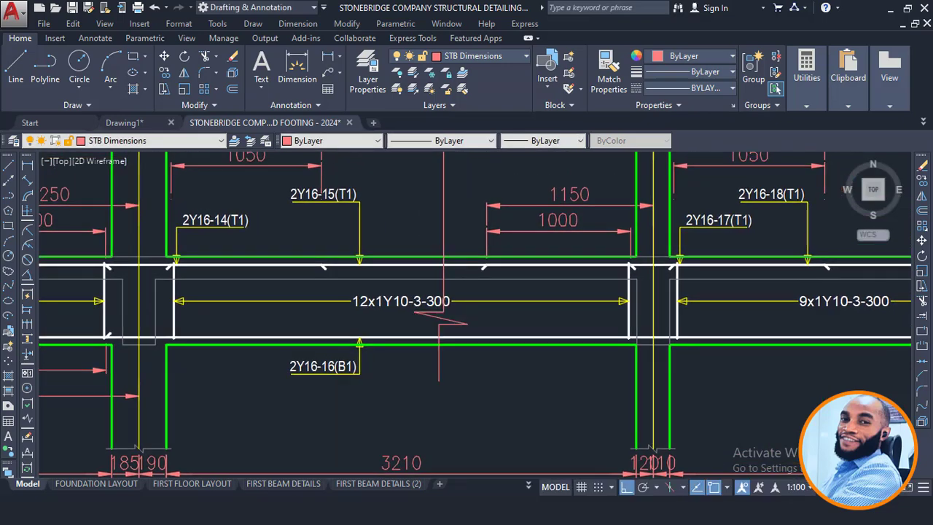
key("m")
key("space")
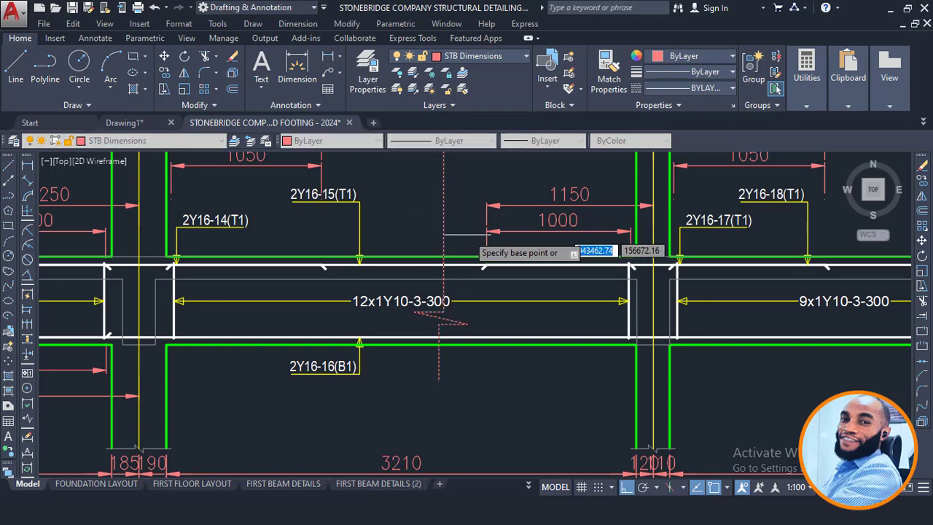
scroll(446, 291, "down", 2)
scroll(452, 321, "down", 1)
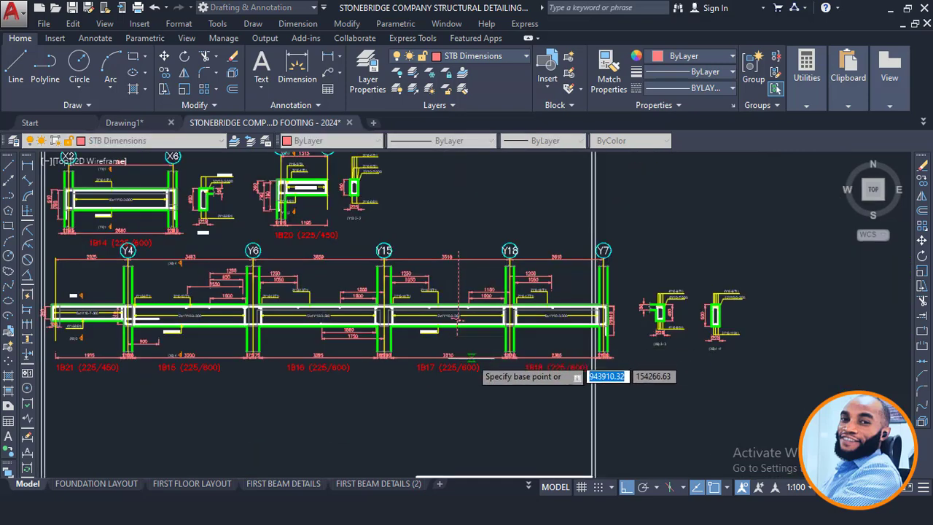
scroll(466, 363, "up", 2)
left_click(459, 390)
scroll(485, 397, "up", 2)
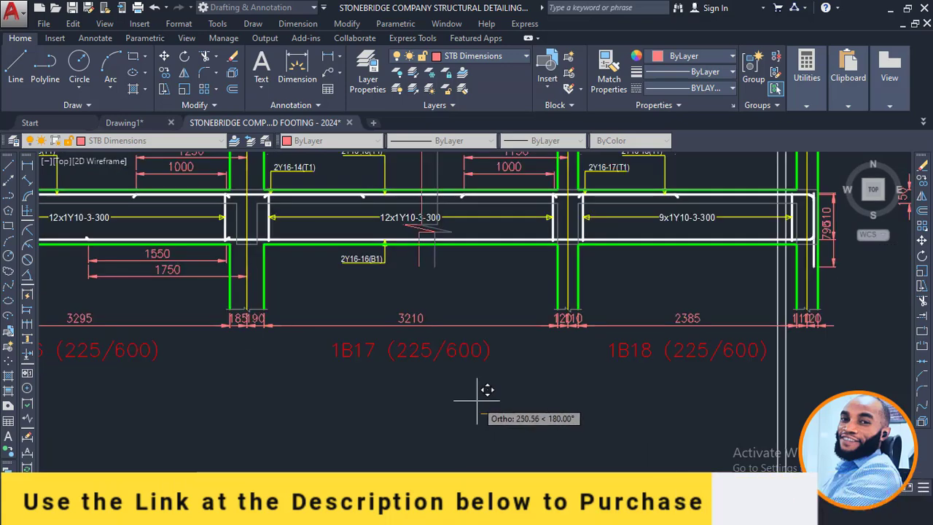
left_click(460, 394)
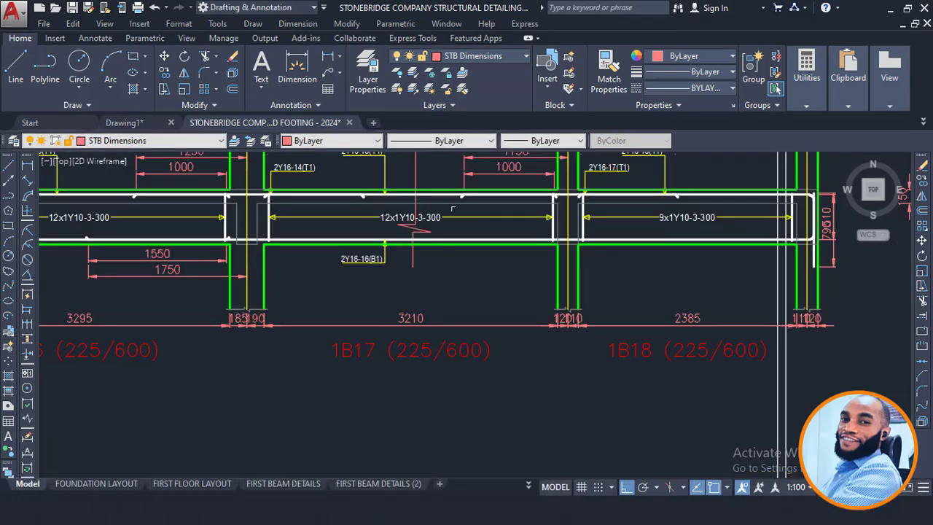
- Copy the break line in span 1B17 a short distance horizontally towards grid Y18, forming a pair of break lines
middle_click_drag(452, 209, 450, 301)
left_click(413, 243)
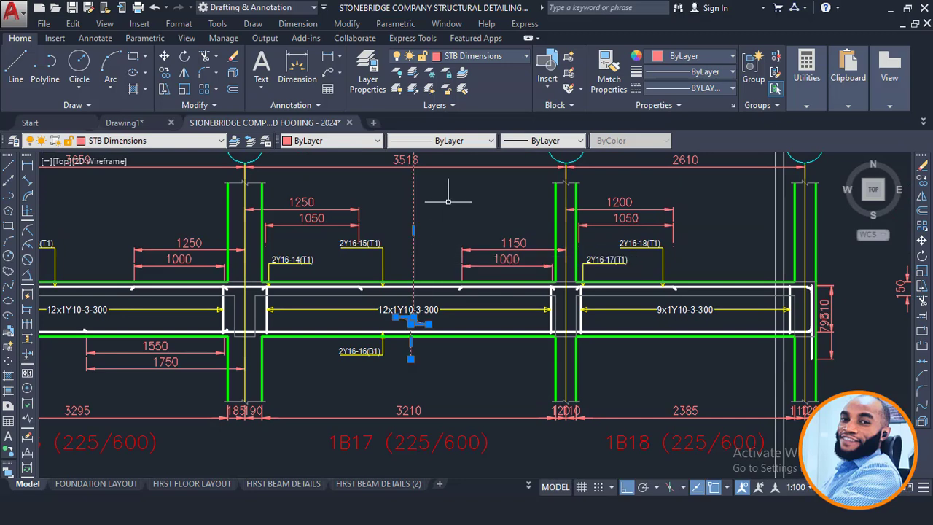
key("Return")
left_click(442, 202)
middle_click_drag(431, 155, 468, 220)
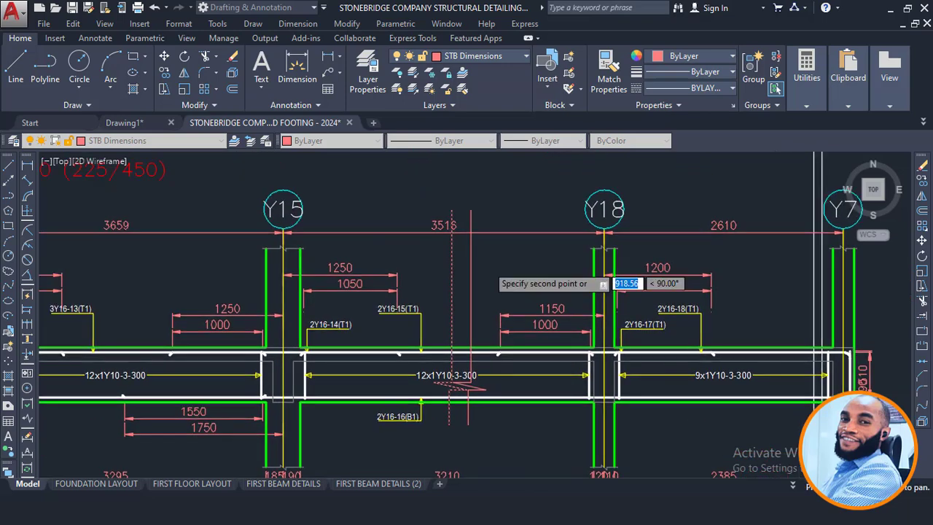
left_click(470, 210)
key("Escape")
- Try to trim the 3516 dimension line between the two break lines
scroll(518, 217, "up", 2)
left_click(520, 208)
left_click(489, 247)
key("Escape")
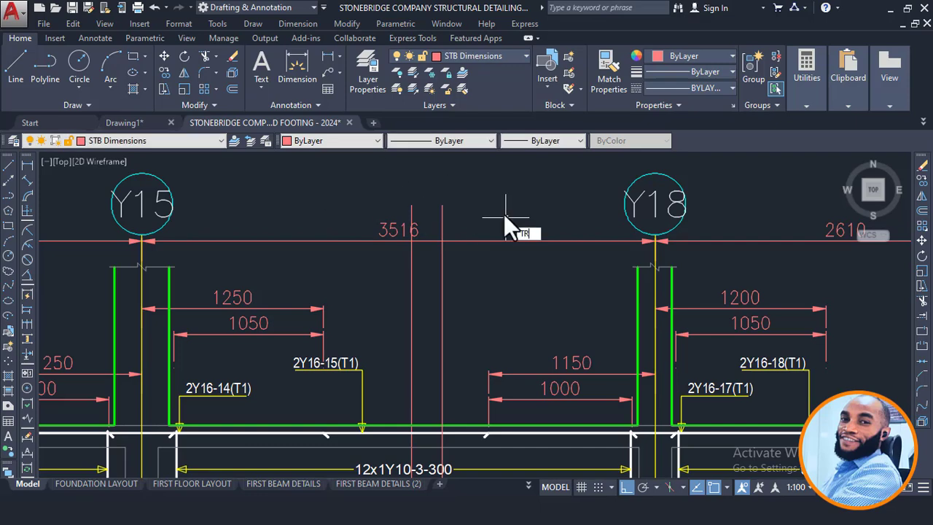
key("Return")
left_click(435, 244)
left_click(432, 232)
middle_click_drag(451, 268, 454, 217)
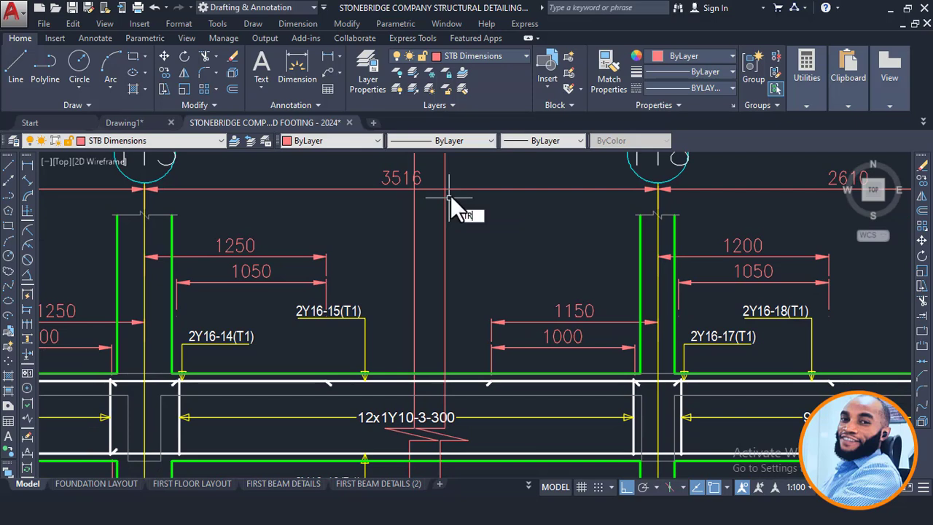
left_click(440, 179)
left_click(420, 210)
scroll(436, 193, "up", 2)
key("Escape")
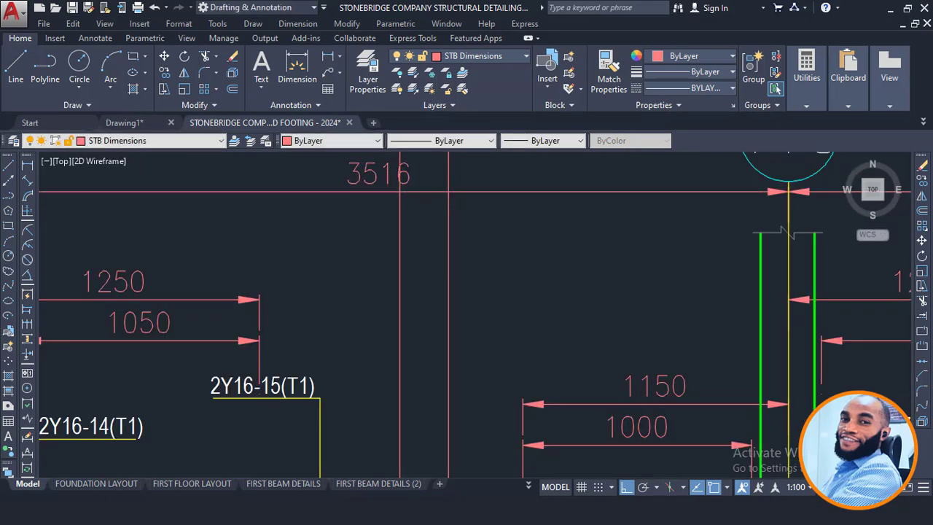
key("Escape")
mouse_move(555, 206)
middle_mouse_down()
mouse_move(520, 225)
mouse_move(576, 242)
middle_mouse_up()
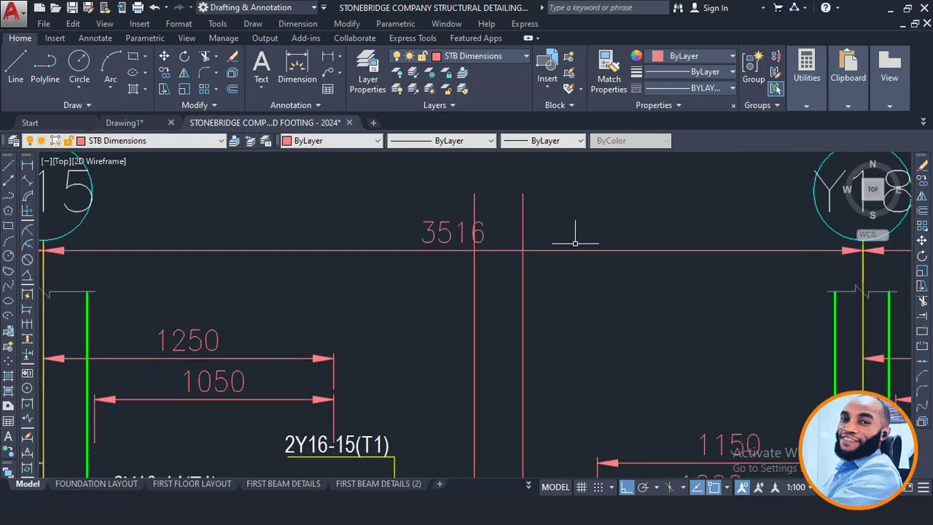
left_click(562, 250)
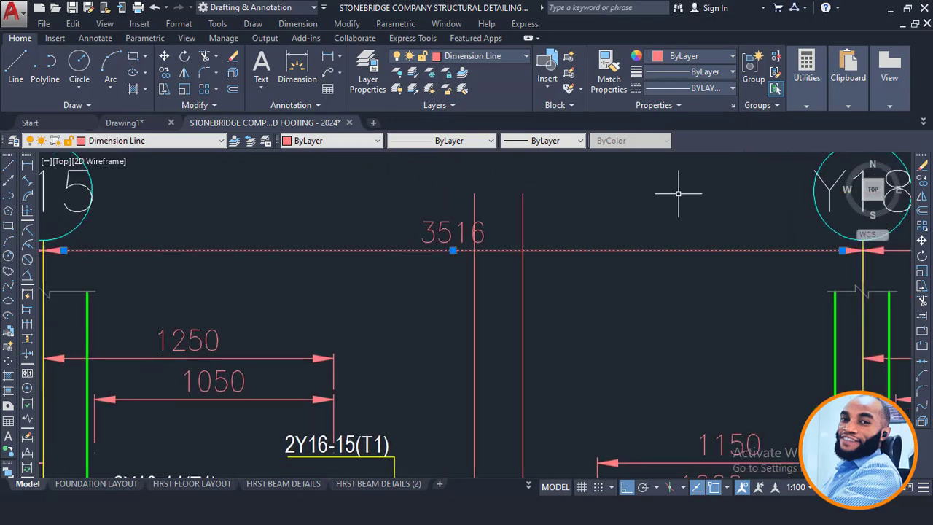
key("Return")
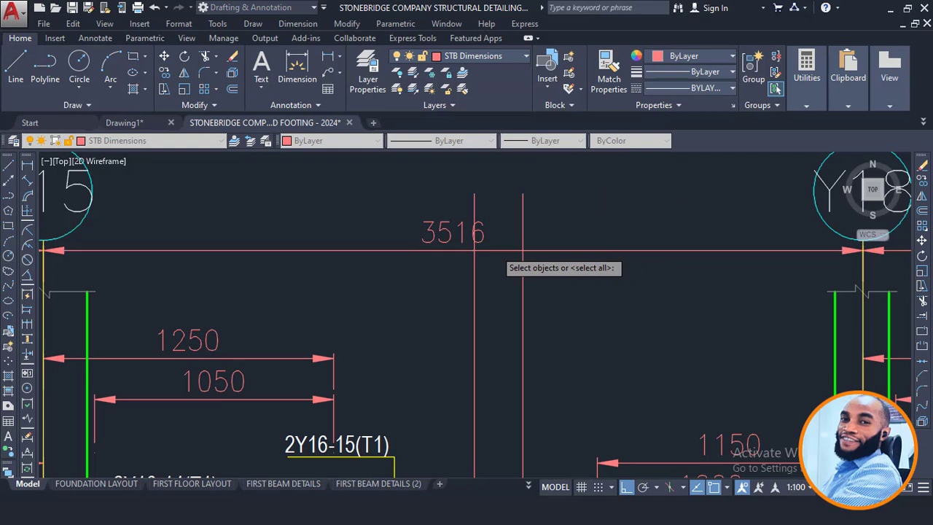
key("Escape")
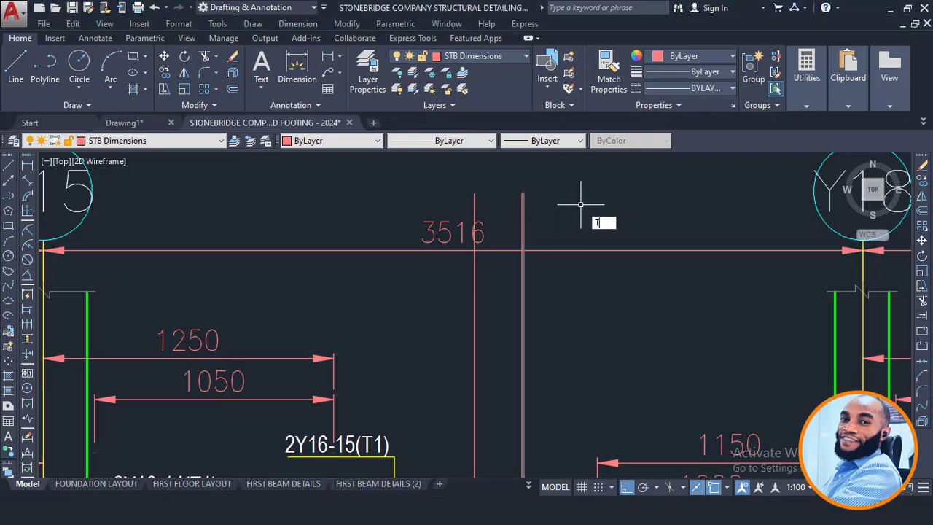
- Trim away the piece of the 3516 dimension line between the two break lines, using all objects as cutting edges
type("r")
key("Return")
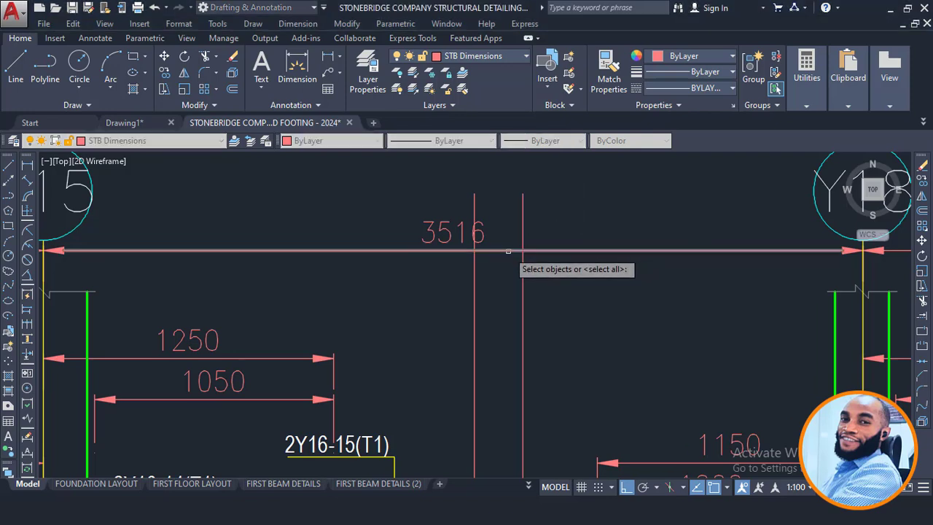
key("Return")
left_click(500, 237)
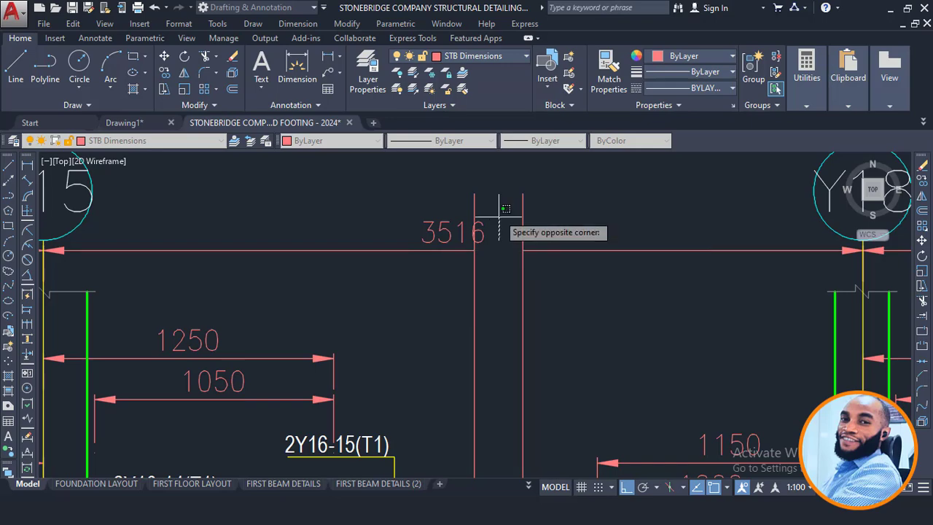
left_click(540, 160)
- Trim the top and bottom beam outlines and reinforcement bars of span 1B17 between the two break lines
middle_click_drag(499, 283, 523, 119)
middle_click_drag(516, 329, 489, 169)
left_click(488, 199)
left_click(479, 276)
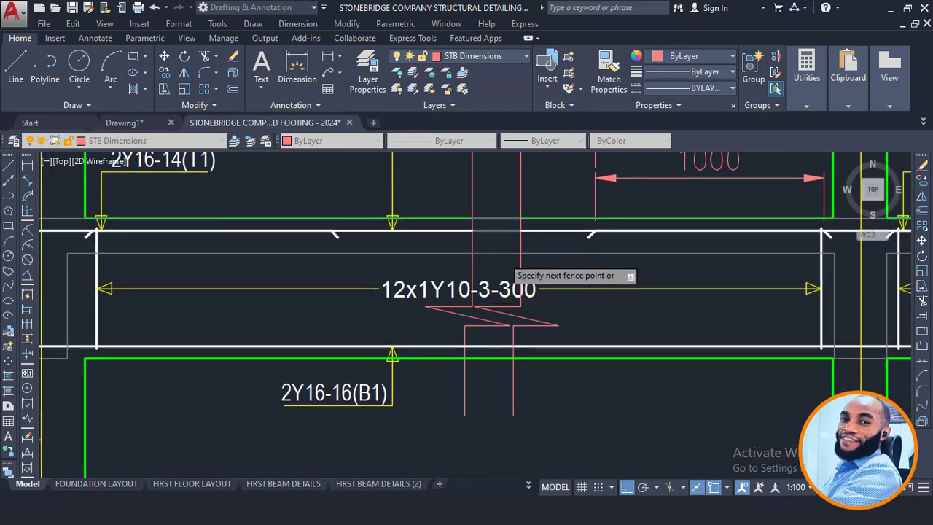
middle_click_drag(511, 287, 485, 207)
left_click(470, 261)
left_click(450, 291)
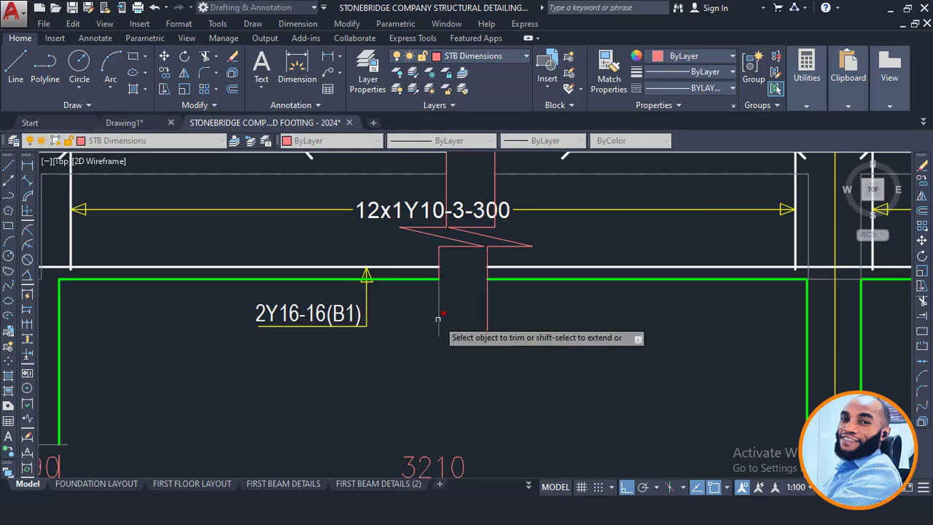
scroll(453, 315, "down", 2)
scroll(454, 314, "down", 2)
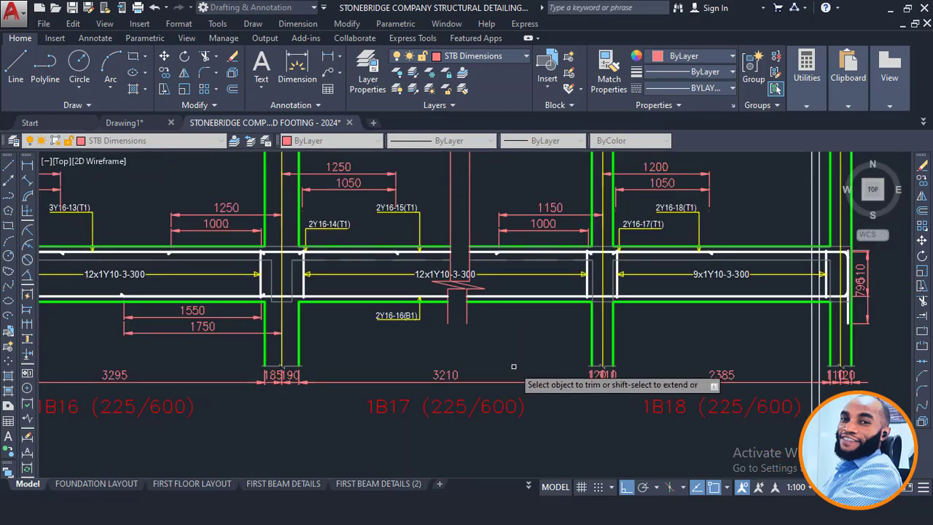
key("Escape")
- Move the 3516 dimension text horizontally towards grid Y15, clear of the break line
middle_click_drag(521, 335, 584, 362)
middle_click_drag(575, 313, 615, 426)
scroll(551, 282, "up", 2)
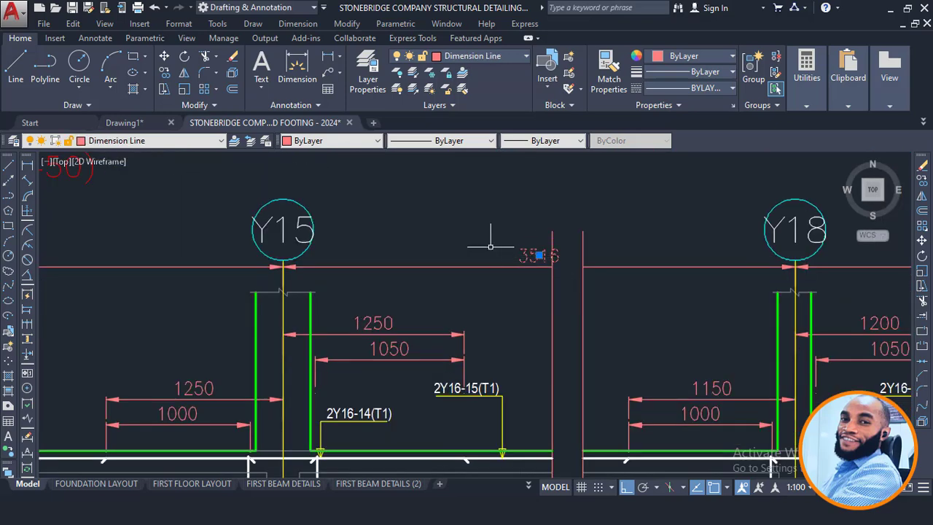
type("m")
key("Return")
left_click(500, 221)
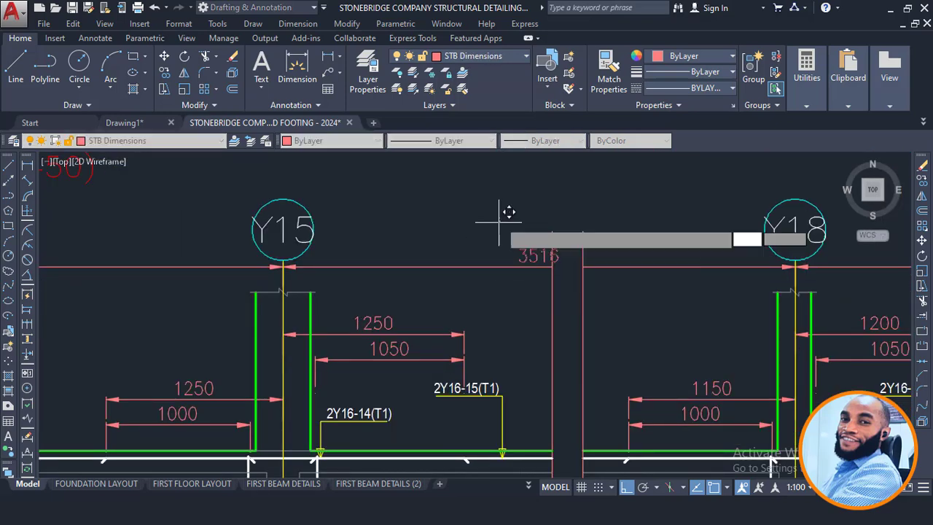
left_click(385, 218)
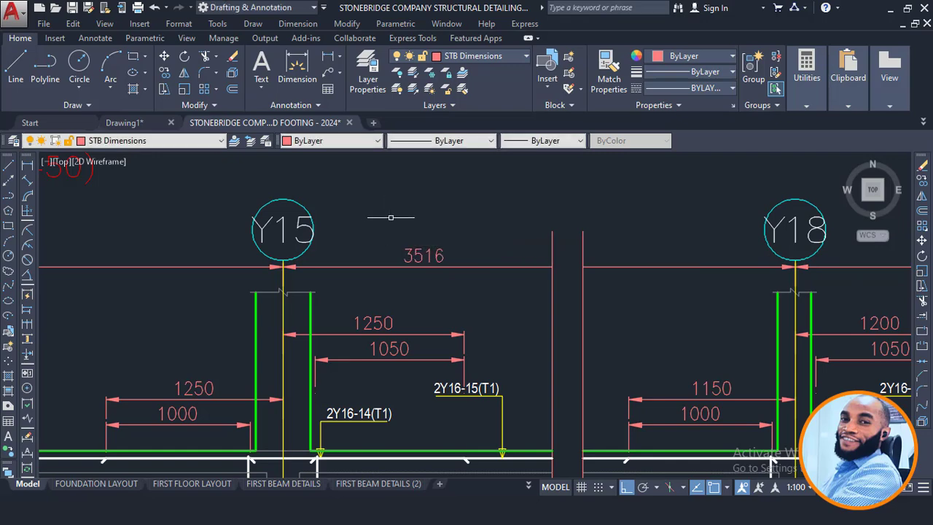
- Shorten the leader on the Y15 side of span 1B17's 12x1Y10-3-300 label and move the label horizontally clear of the break lines
scroll(408, 211, "down", 4)
scroll(437, 323, "up", 7)
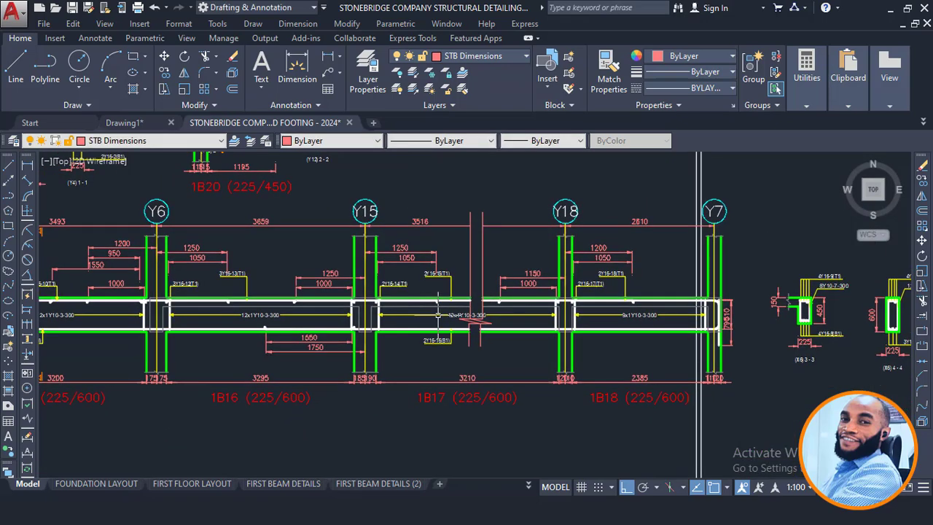
left_click(437, 316)
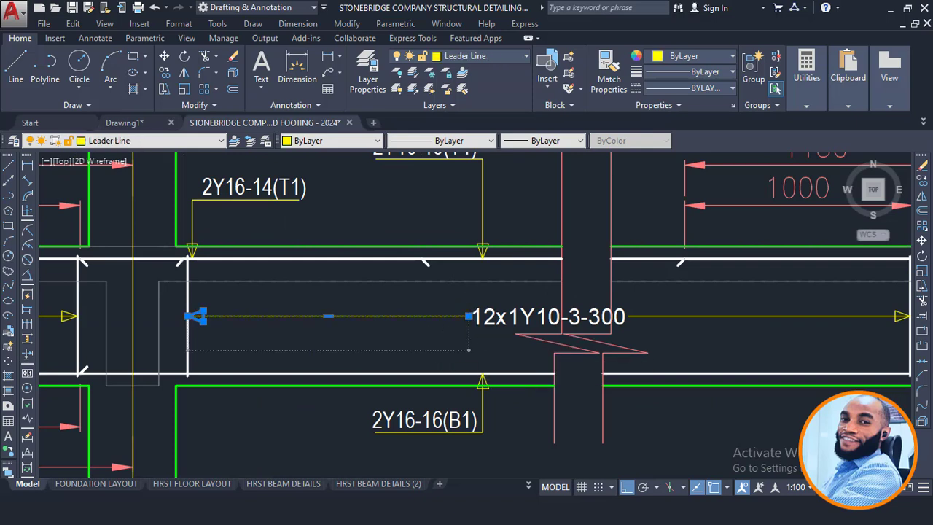
left_click(376, 316)
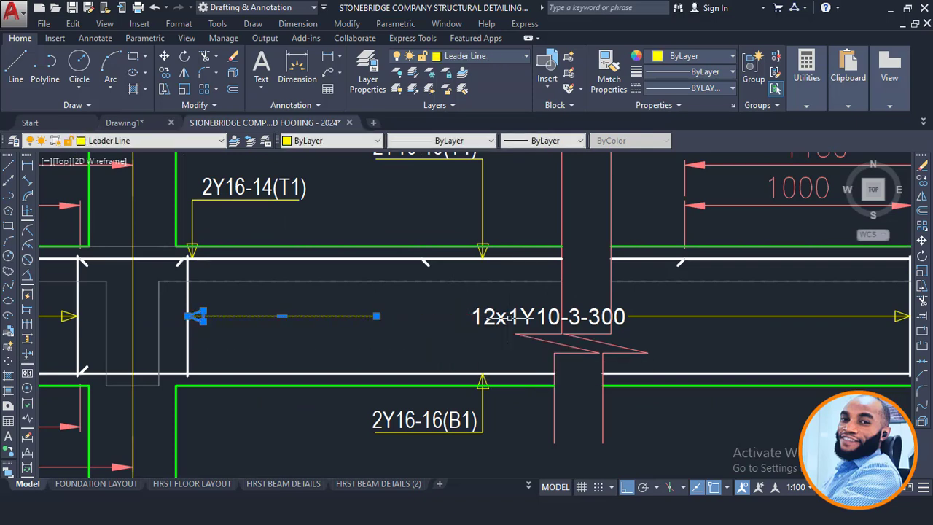
left_click(504, 316)
left_click(493, 314)
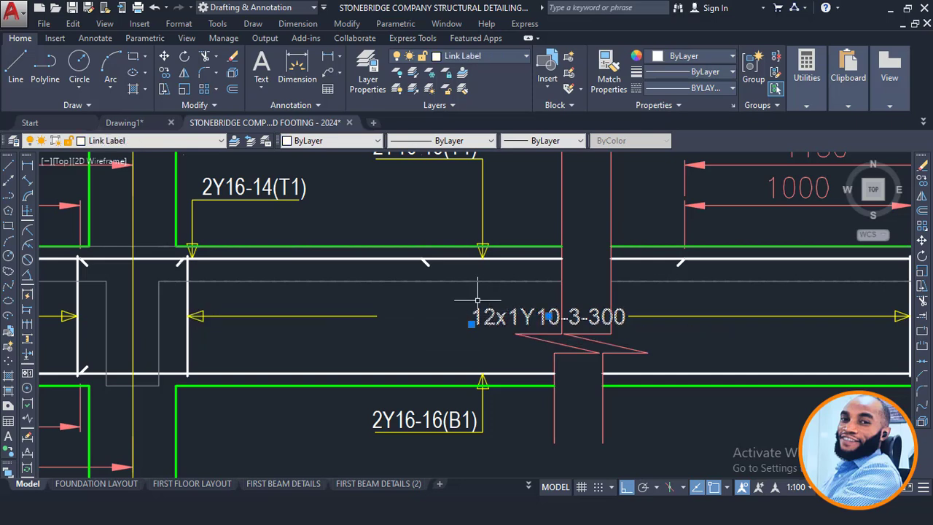
left_click(471, 323)
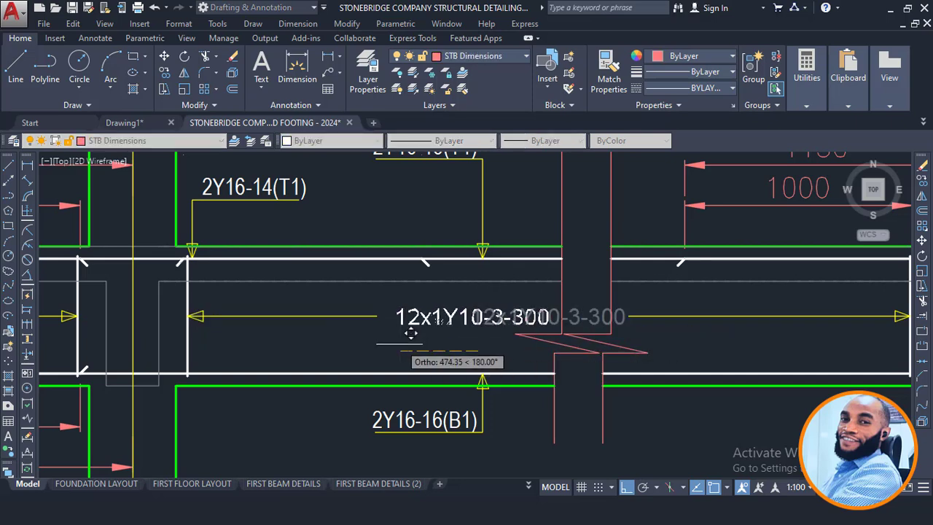
left_click(387, 338)
key("Escape")
scroll(413, 230, "down", 4)
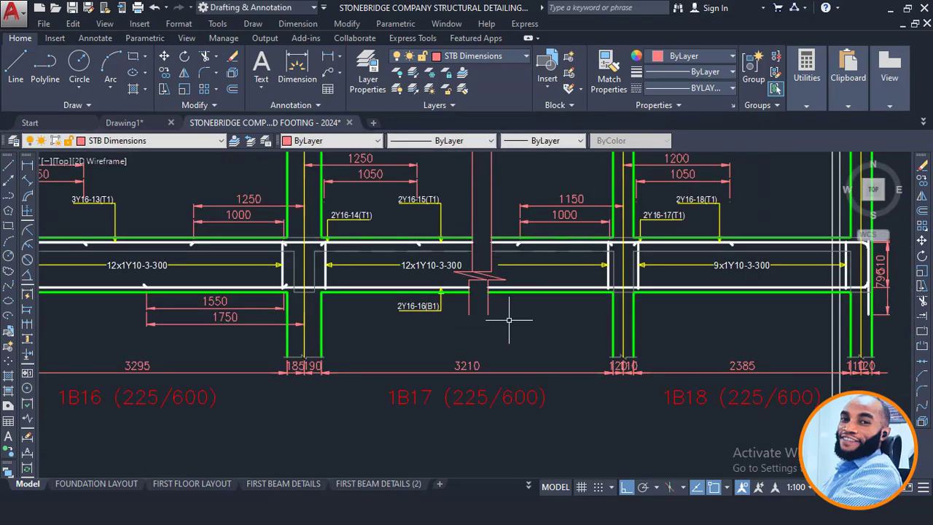
- Delete the lower chain of clear-span and column-width dimensions beneath the multi-span beam, through span 1B18
middle_click_drag(476, 335, 518, 262)
mouse_move(820, 335)
middle_mouse_down()
mouse_move(620, 299)
mouse_move(874, 325)
mouse_move(816, 324)
middle_mouse_up()
scroll(816, 324, "down", 4)
scroll(320, 302, "up", 4)
left_click(343, 312)
scroll(447, 312, "up", 2)
left_click(538, 318)
left_click(437, 333)
middle_click_drag(677, 337, 194, 236)
middle_click_drag(611, 210, 526, 232)
scroll(526, 233, "up", 2)
left_click(462, 225)
left_click(352, 264)
scroll(252, 257, "down", 6)
scroll(691, 247, "up", 4)
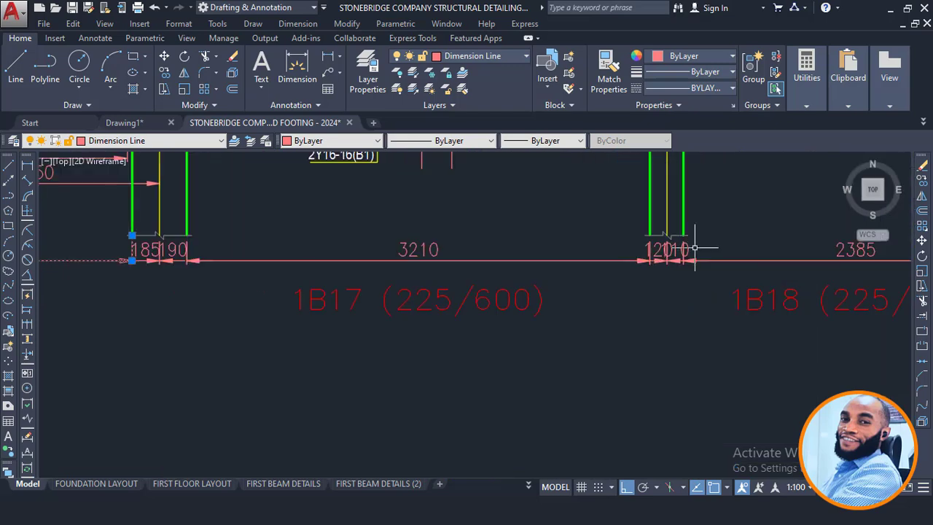
left_click(710, 259)
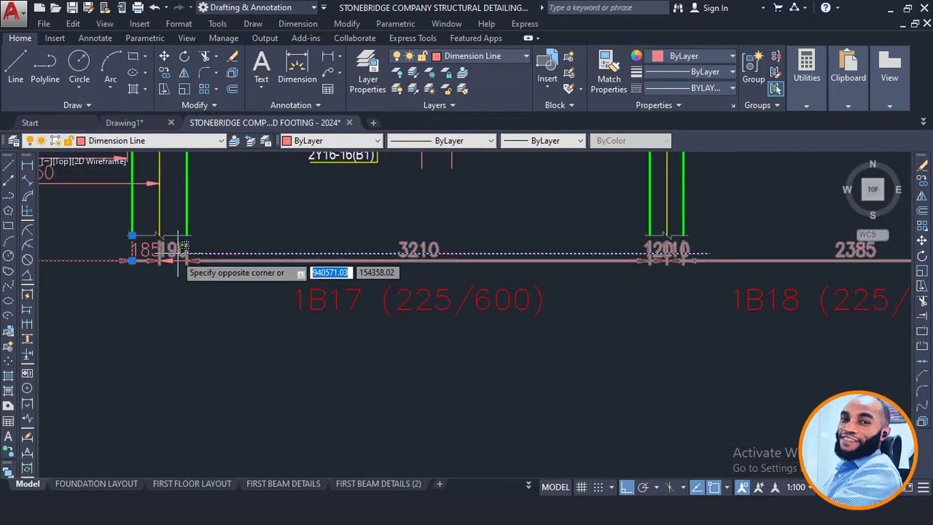
left_click(128, 251)
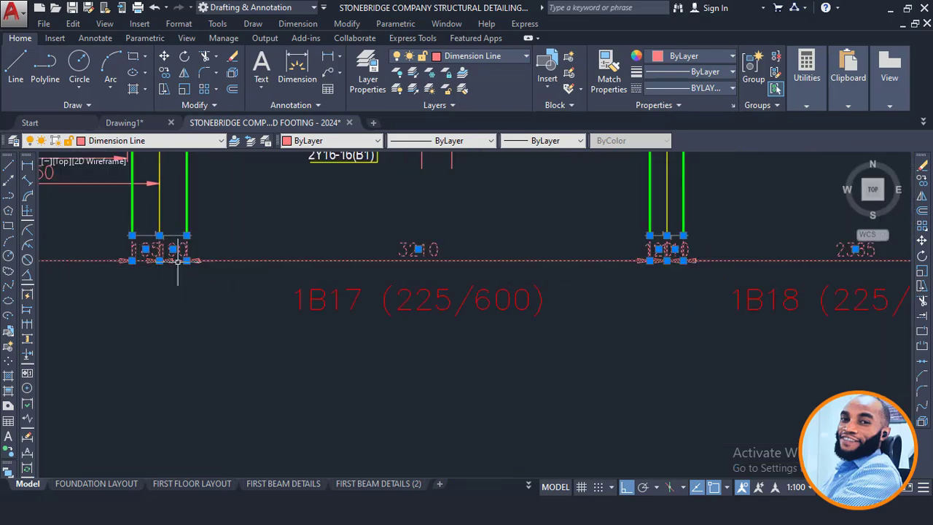
key("Delete")
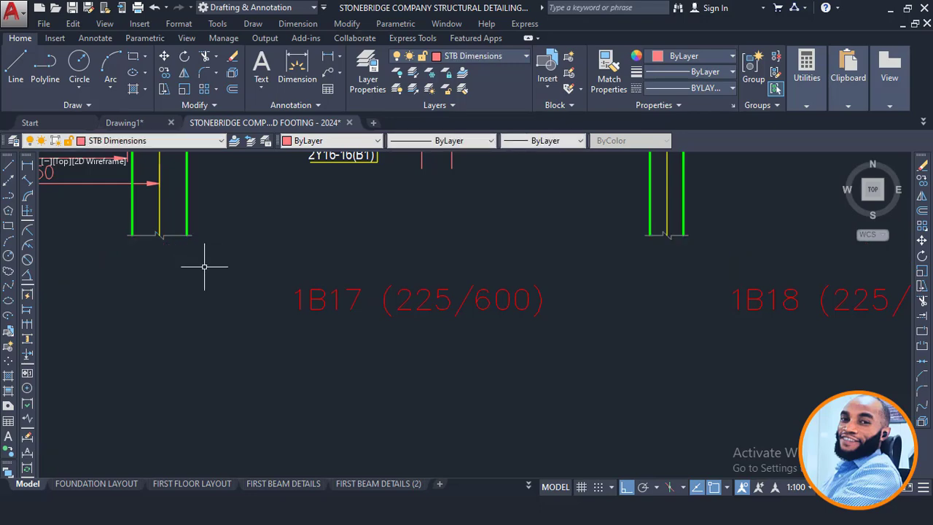
- Erase the remaining column-width dimensions beneath the beam's end column at grid Y7
scroll(401, 310, "down", 2)
middle_click_drag(594, 336, 385, 313)
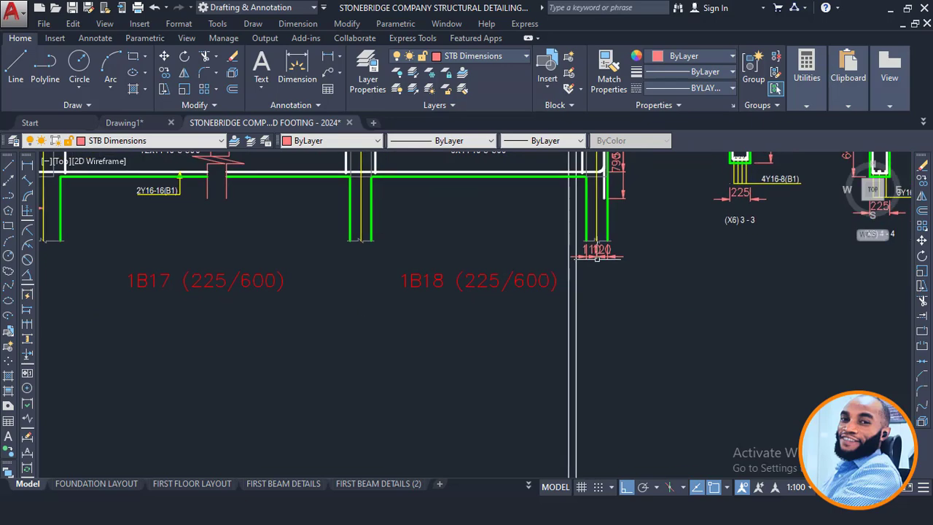
scroll(621, 248, "up", 2)
left_click(621, 253)
left_click(585, 292)
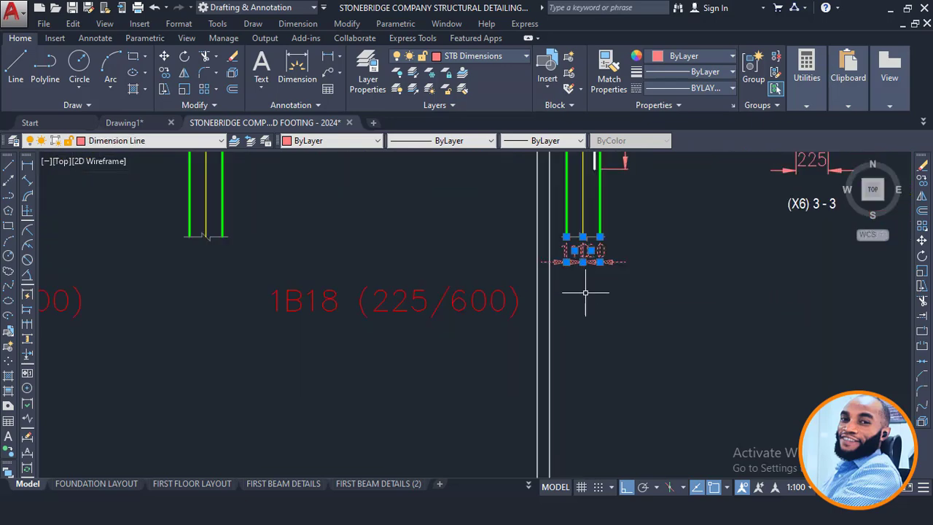
type("E")
key("Return")
- Move the beam part from the second break line through grids Y18 and Y7, with its two cross-sections, horizontally outside the frame
scroll(658, 316, "down", 4)
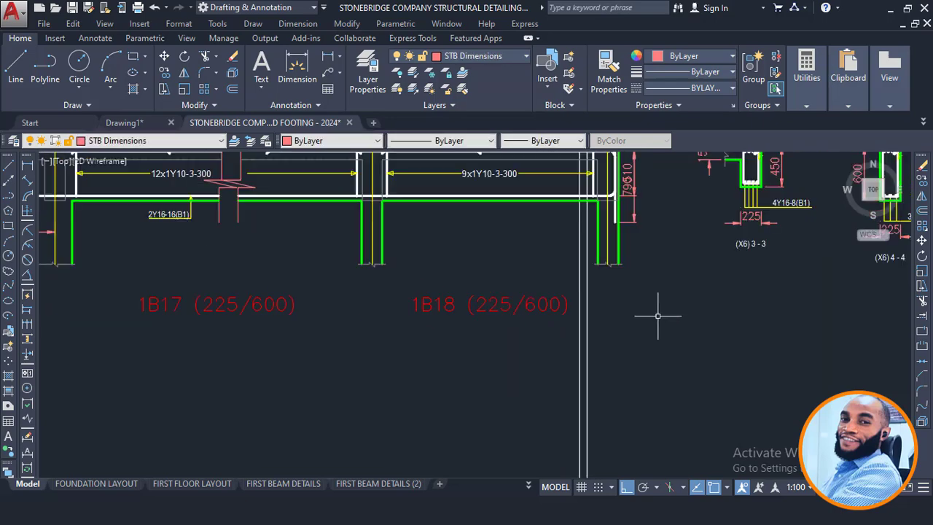
middle_click_drag(601, 275, 474, 316)
scroll(397, 239, "up", 4)
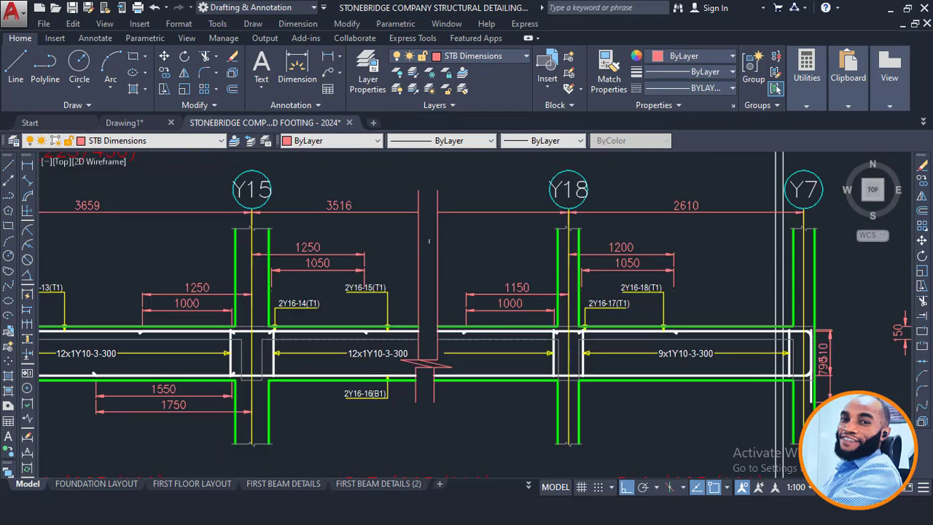
left_click(452, 251)
left_click(420, 288)
middle_click_drag(469, 259, 357, 266)
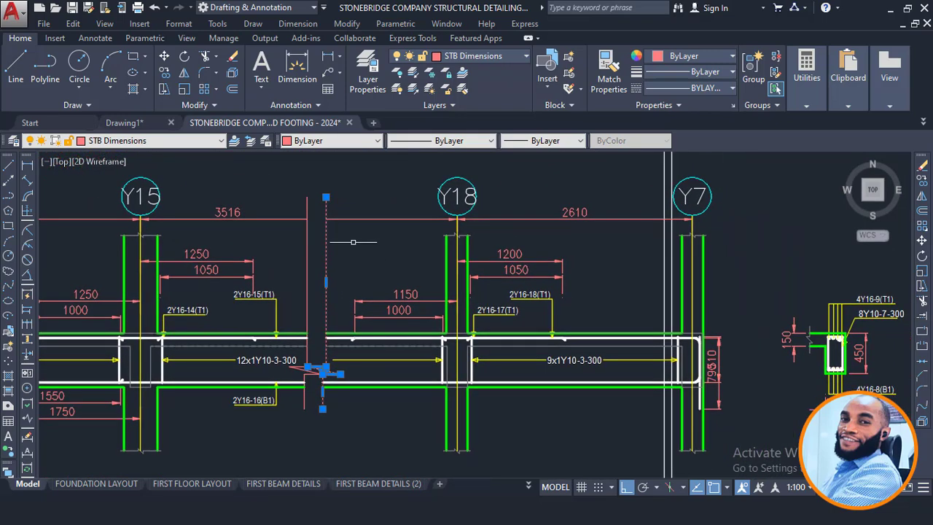
scroll(303, 207, "down", 4)
left_click(307, 188)
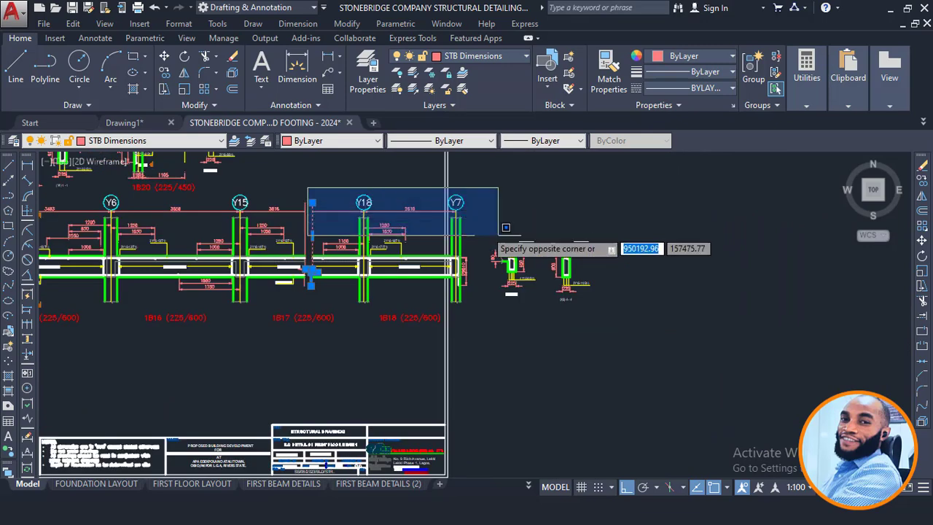
left_click(690, 346)
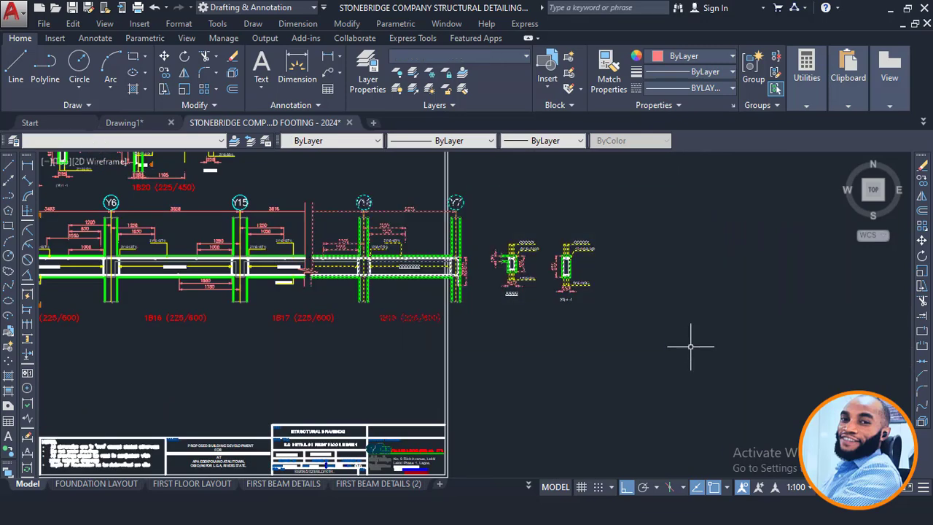
key("space")
left_click(355, 266)
left_click(595, 296)
mouse_move(482, 289)
middle_mouse_down()
mouse_move(622, 283)
mouse_move(489, 237)
middle_mouse_up()
scroll(621, 284, "down", 2)
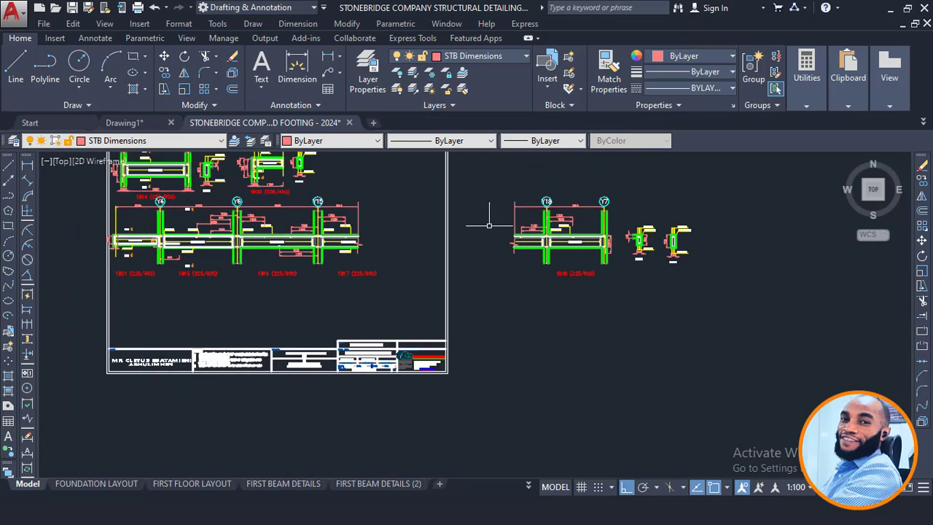
- With ortho mode off, move the split-off beam part at grids Y18 and Y7 with its cross-sections into the frame beneath the main beam
left_click(493, 185)
left_click(731, 312)
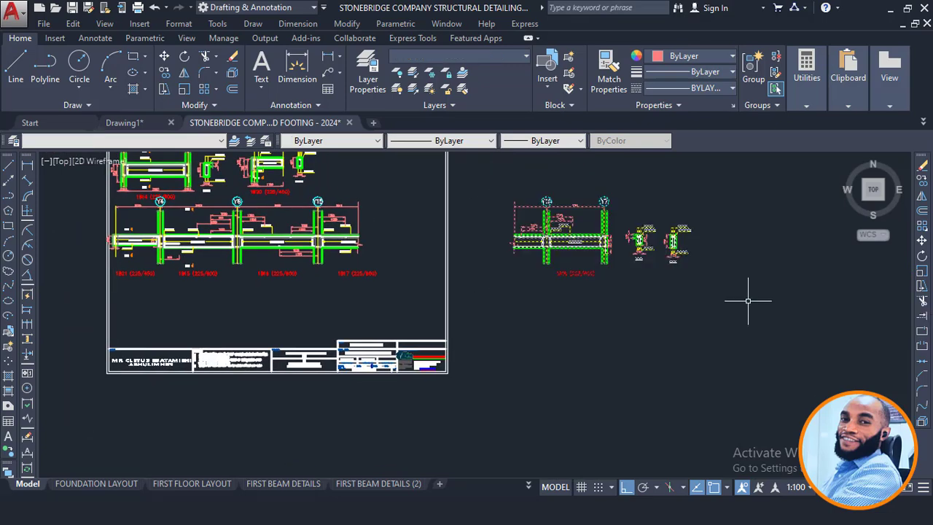
key("Return")
left_click(609, 244)
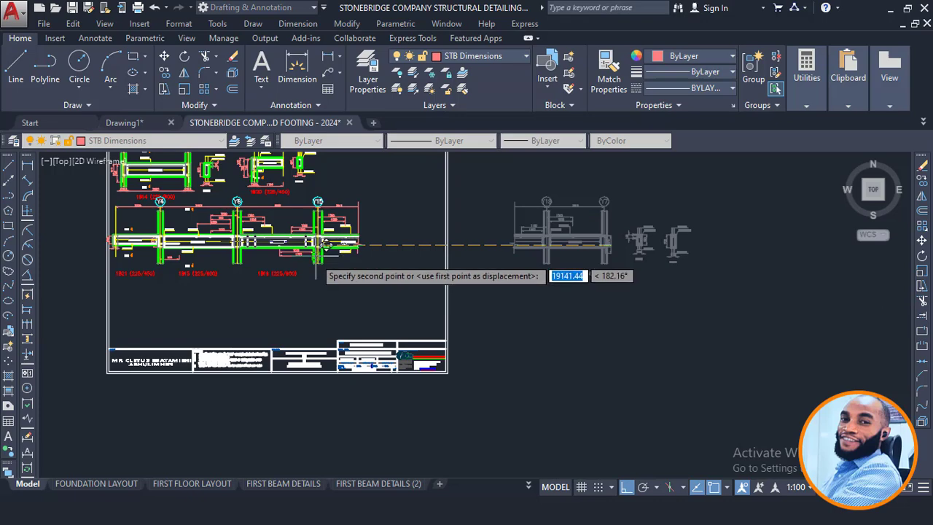
left_click(623, 490)
middle_click_drag(201, 292, 370, 311)
scroll(366, 321, "up", 2)
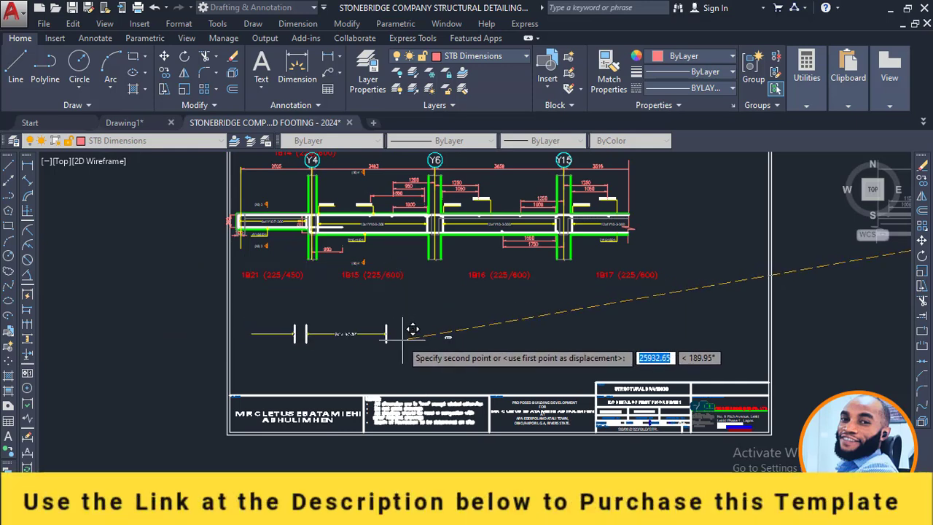
left_click(411, 329)
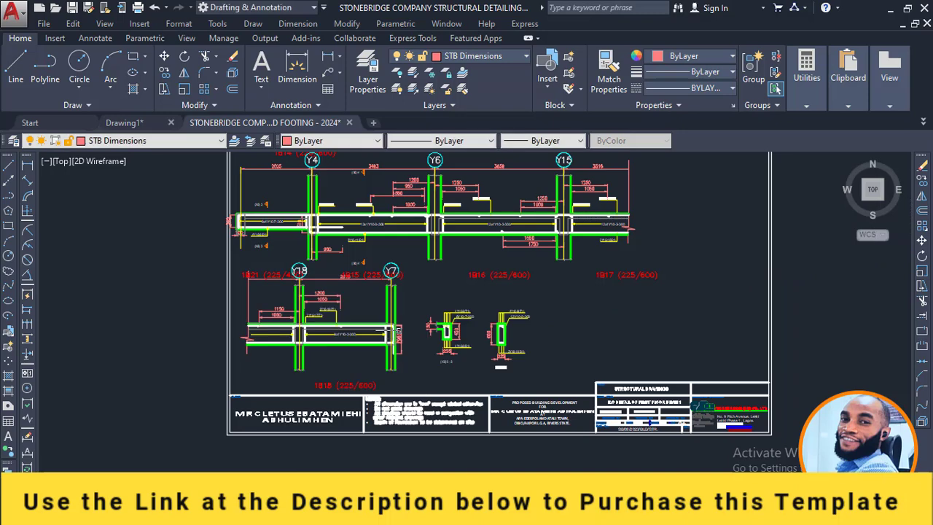
- Move beam 1B14 between grids X2 and X6, together with its cross-section, slightly upward toward the frame's top edge
middle_click_drag(384, 255, 388, 373)
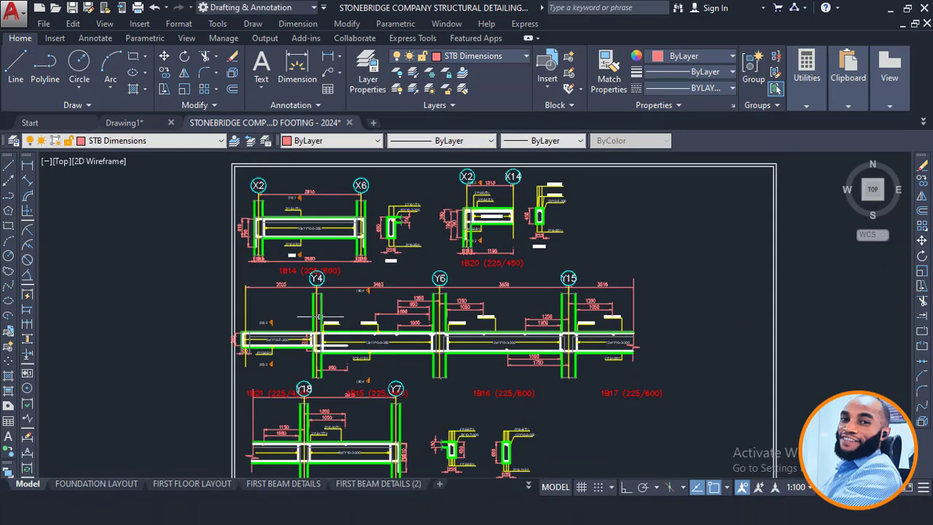
middle_click_drag(319, 316, 339, 365)
scroll(288, 289, "up", 2)
middle_click_drag(235, 223, 229, 290)
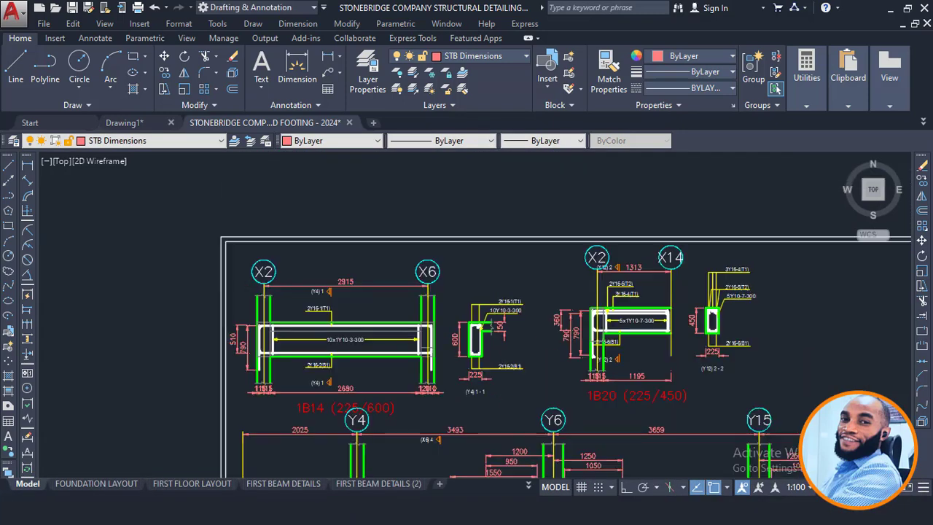
left_click(164, 201)
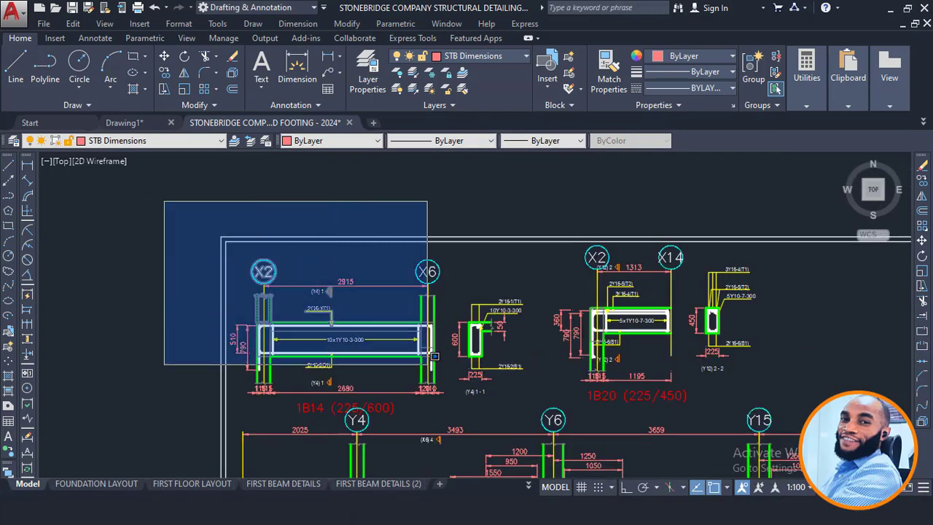
left_click(526, 413)
type("m")
key("Return")
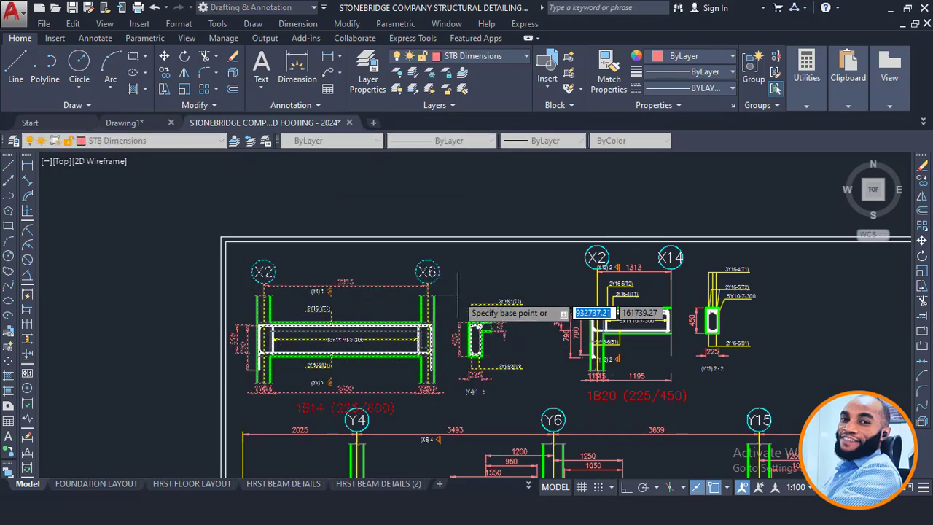
scroll(452, 284, "up", 4)
left_click(482, 282)
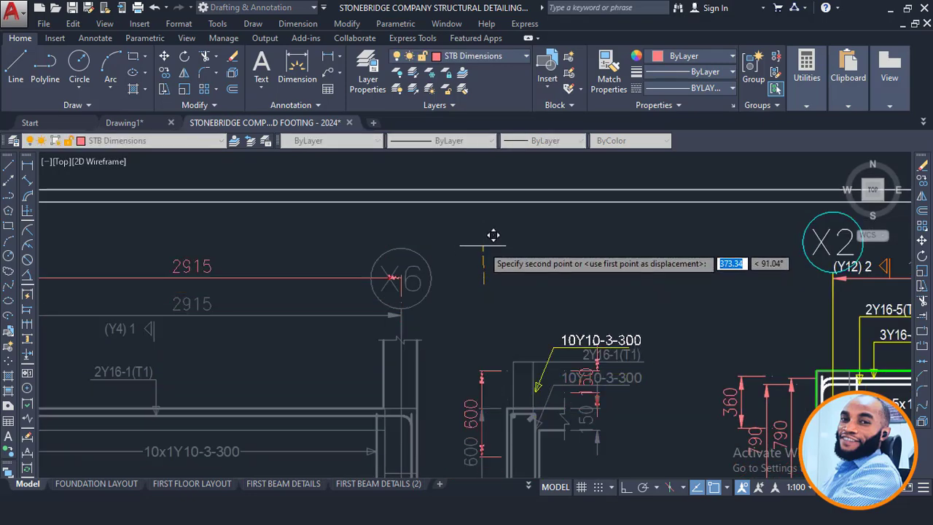
left_click(479, 179)
scroll(408, 210, "down", 4)
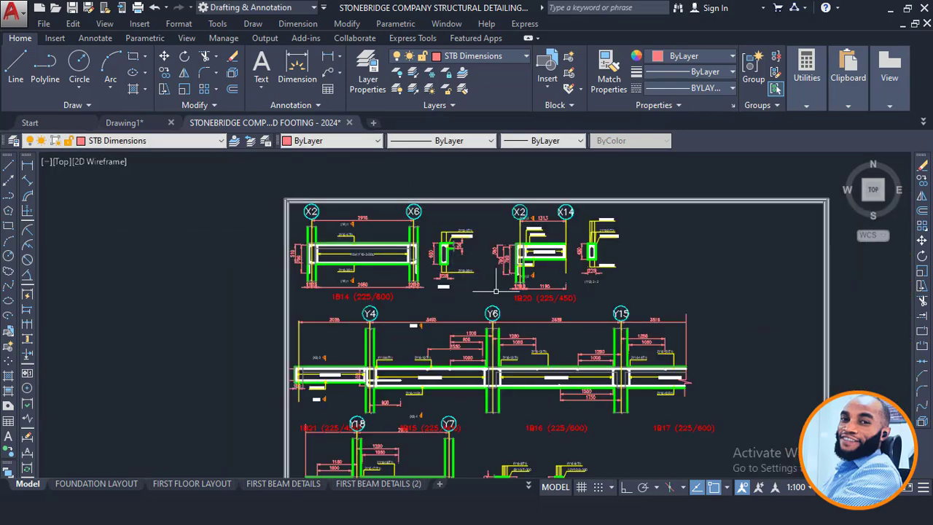
- Delete the dimension chain beneath beam 1B14 and the vertical depth dimensions beside its X2 end
scroll(508, 292, "up", 5)
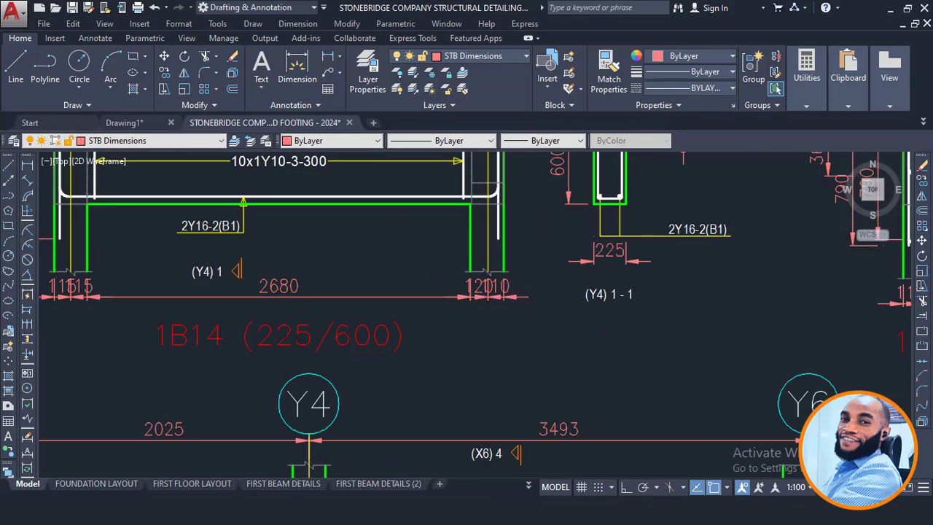
left_click(532, 285)
left_click(72, 305)
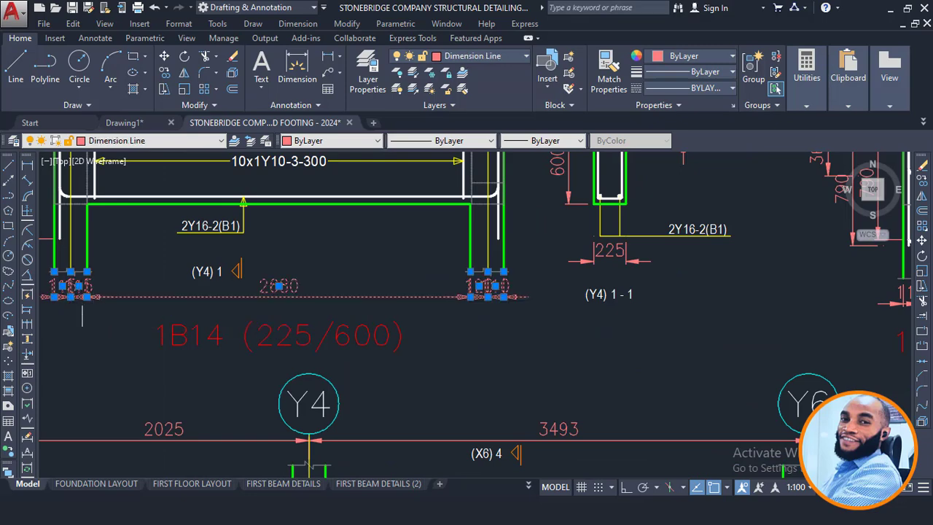
key("Escape")
scroll(281, 270, "down", 4)
scroll(376, 279, "up", 5)
left_click(442, 237)
left_click(386, 321)
key("Delete")
scroll(280, 227, "down", 6)
- Delete the dimension chain beneath beam 1B20 and the vertical depth dimensions beside its X2 end
scroll(582, 286, "up", 4)
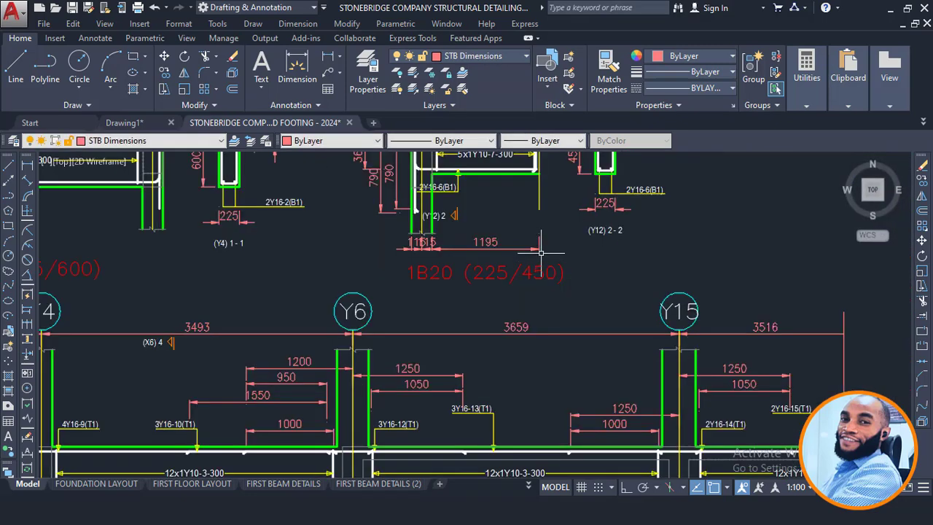
scroll(541, 253, "up", 2)
left_click(568, 241)
left_click(320, 246)
key("Delete")
middle_click_drag(321, 246, 388, 321)
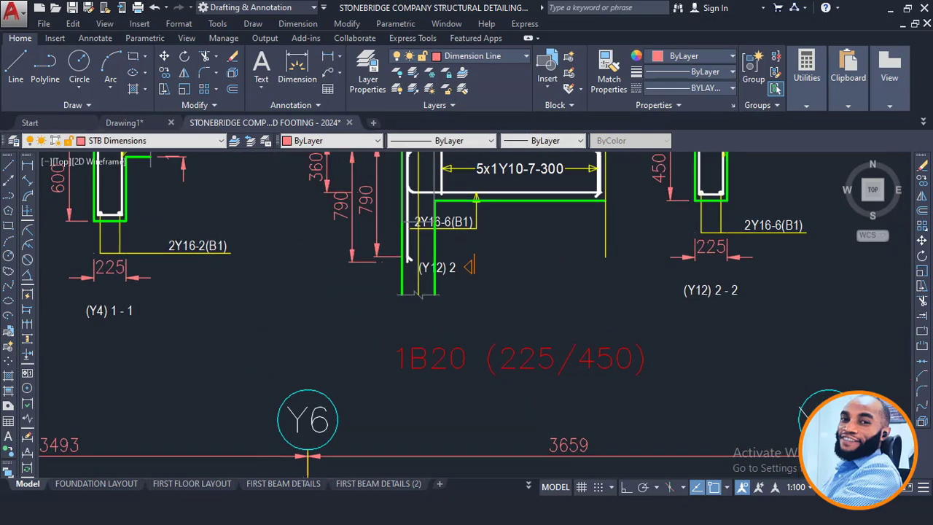
left_click(371, 300)
left_click(324, 198)
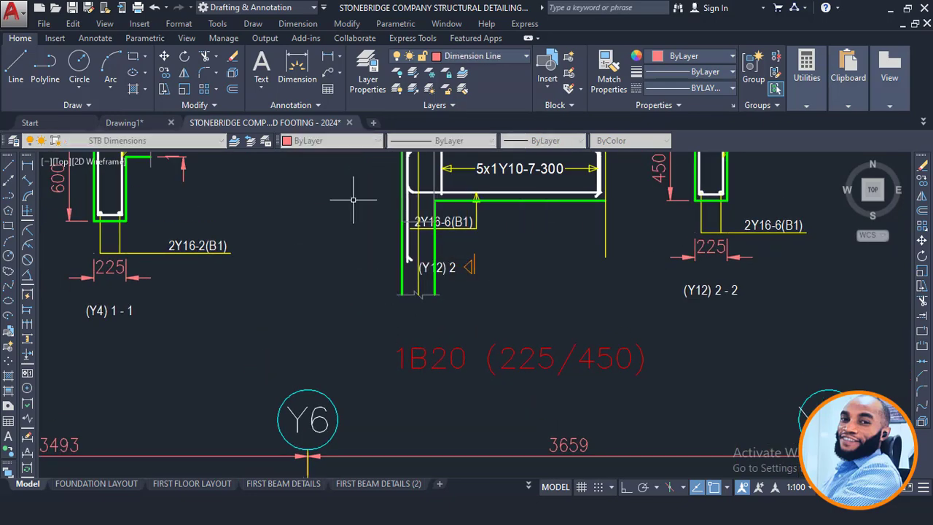
key("Delete")
scroll(411, 277, "down", 6)
- Delete the small dimensions at the free end of span 1B21
scroll(164, 408, "up", 8)
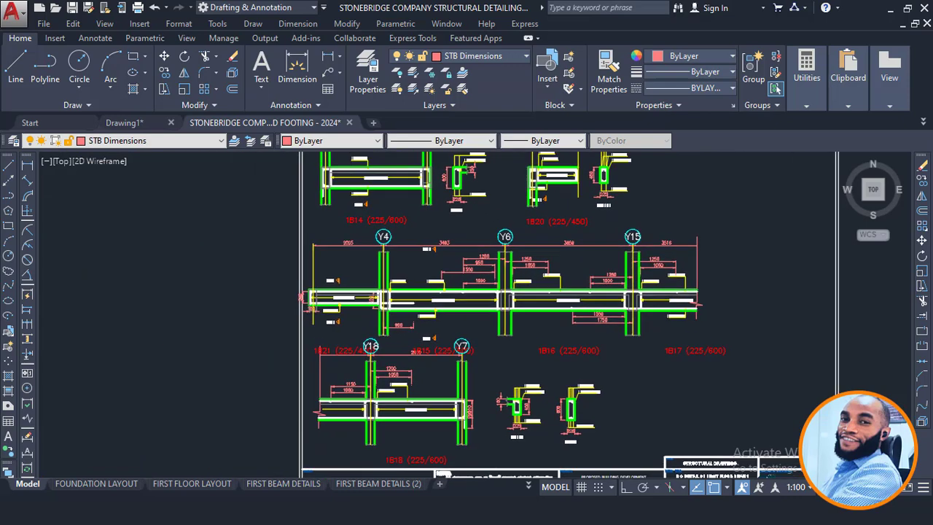
mouse_move(275, 284)
middle_mouse_down()
mouse_move(364, 377)
mouse_move(410, 404)
middle_mouse_up()
left_click(370, 324)
key("Delete")
scroll(330, 251, "down", 8)
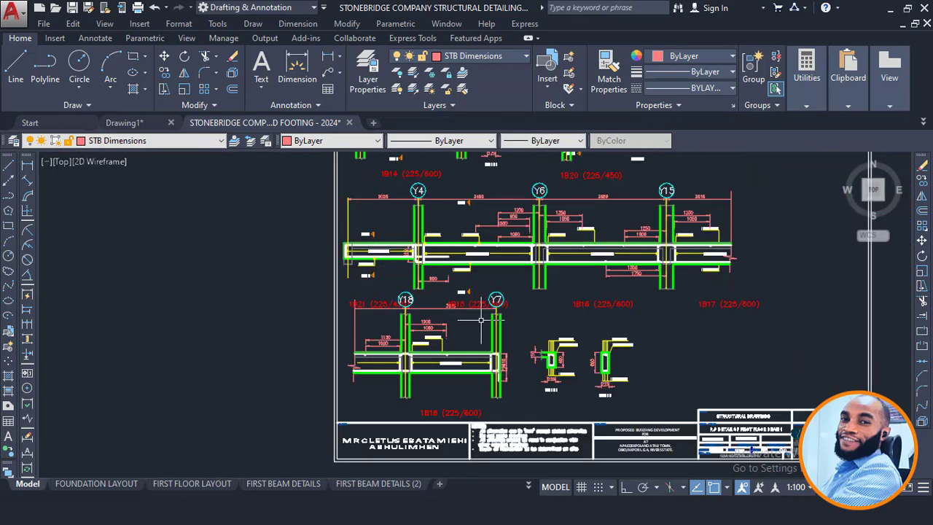
- Delete the overlapping vertical depth dimensions beside column Y7 at the end of span 1B18
scroll(481, 319, "up", 6)
left_click(549, 379)
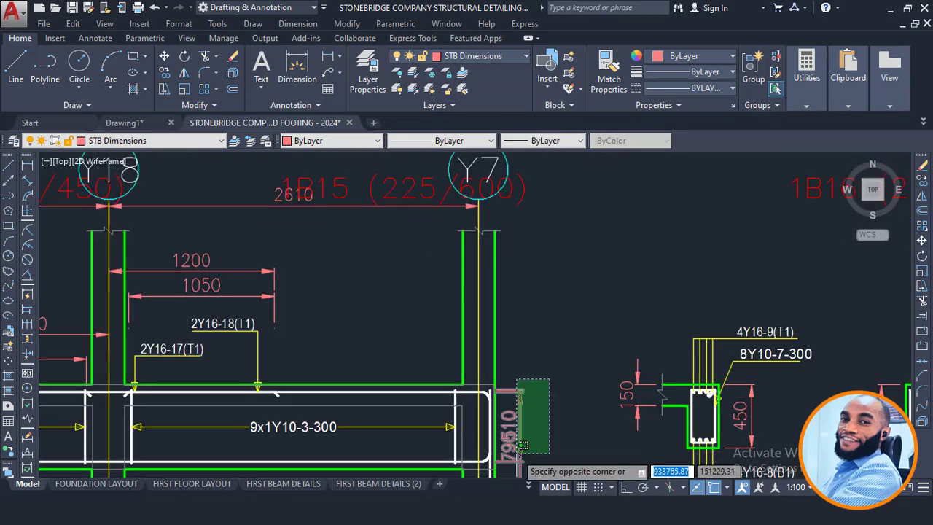
left_click(517, 453)
key("Delete")
scroll(457, 310, "down", 5)
middle_click_drag(458, 310, 451, 351)
scroll(437, 350, "down", 3)
- Delete the 1B21 (225/450) and 1B15 (225/600) beam labels that overlap the relocated beam part
scroll(433, 346, "up", 5)
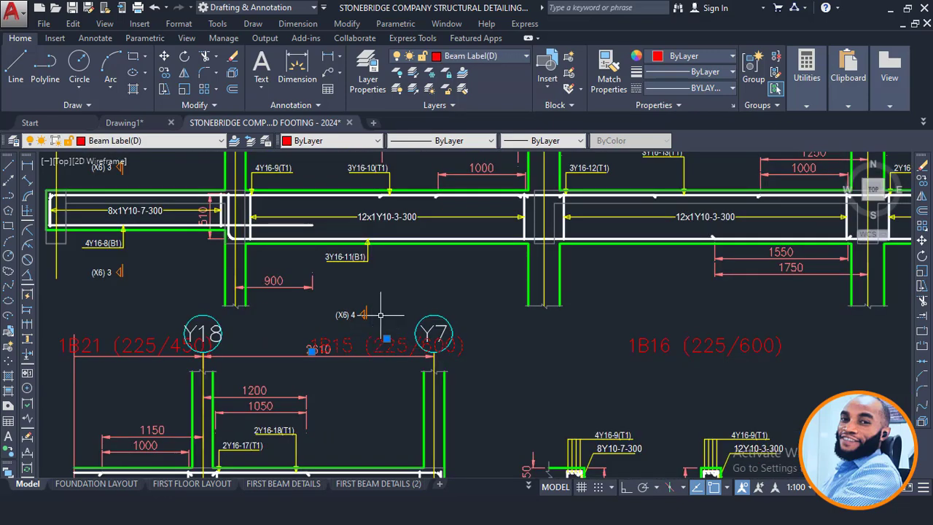
middle_click_drag(336, 323, 534, 337)
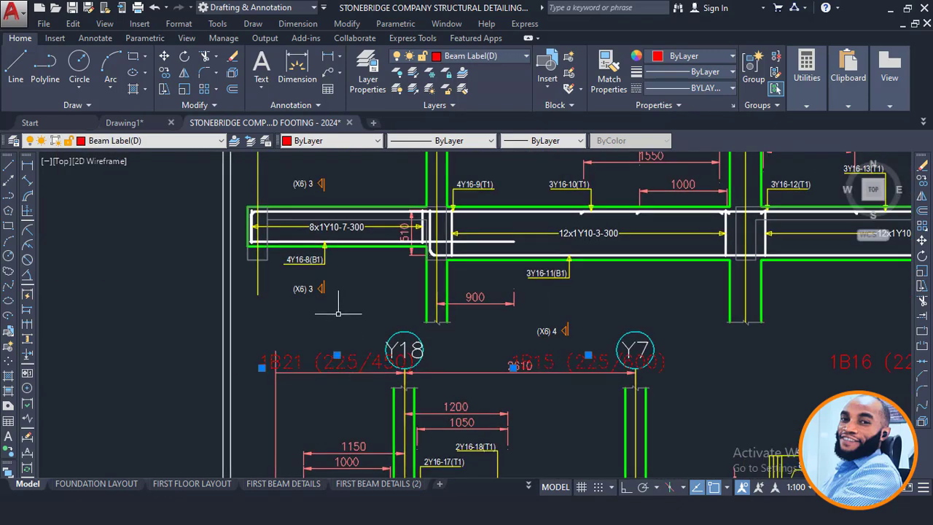
key("Delete")
scroll(373, 281, "down", 4)
middle_click_drag(574, 330, 596, 447)
- Examine the raw beam details outside the frame, focusing on the multi-span beam from Y2 through Y18 and its span labels
scroll(433, 262, "down", 10)
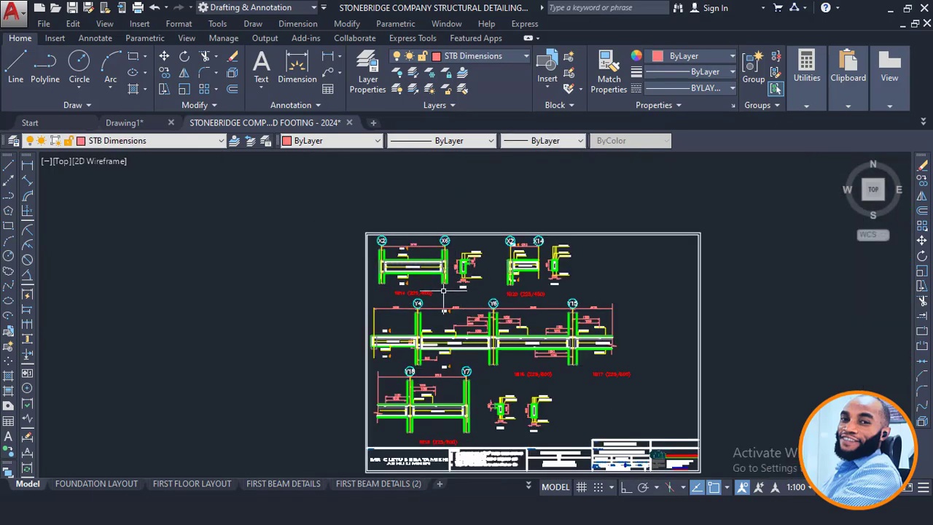
scroll(446, 273, "down", 5)
middle_click_drag(493, 268, 454, 137)
middle_click_drag(479, 367, 549, 456)
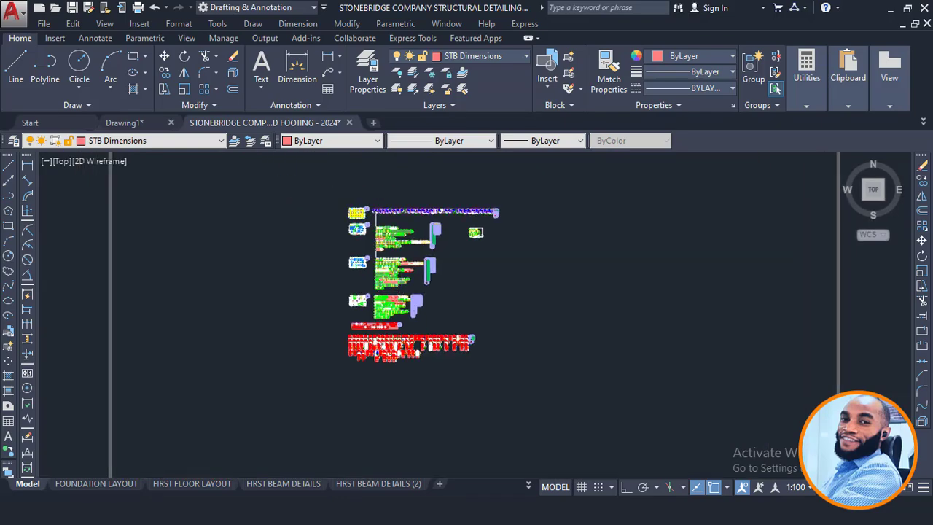
scroll(377, 229, "up", 10)
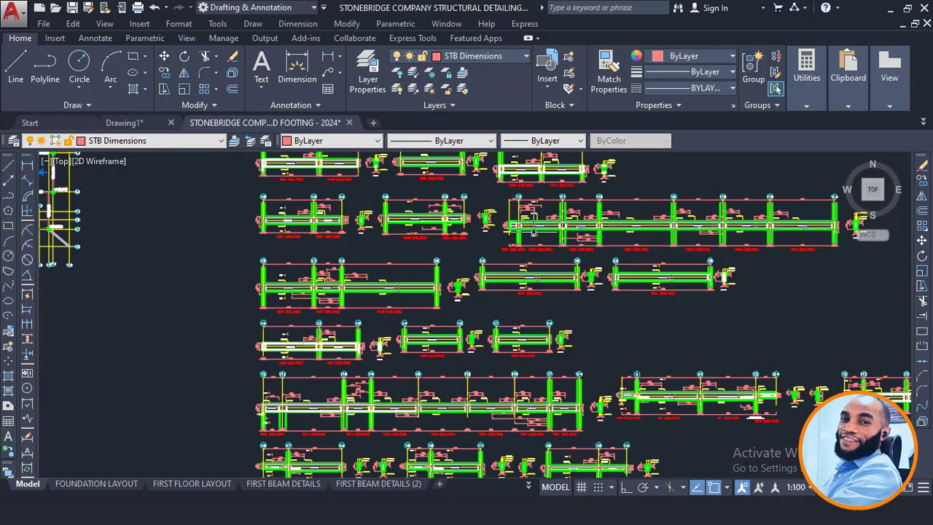
middle_click_drag(537, 232, 274, 283)
middle_click_drag(330, 291, 315, 294)
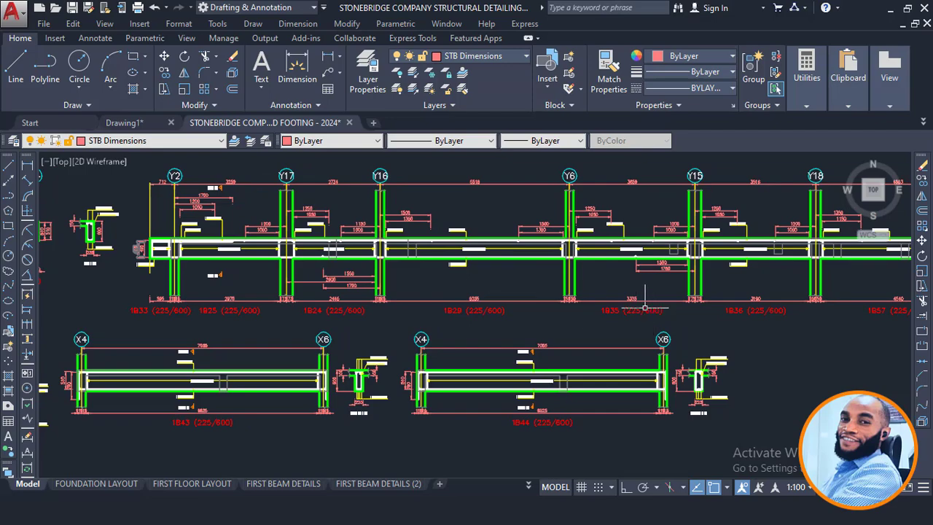
scroll(562, 289, "down", 10)
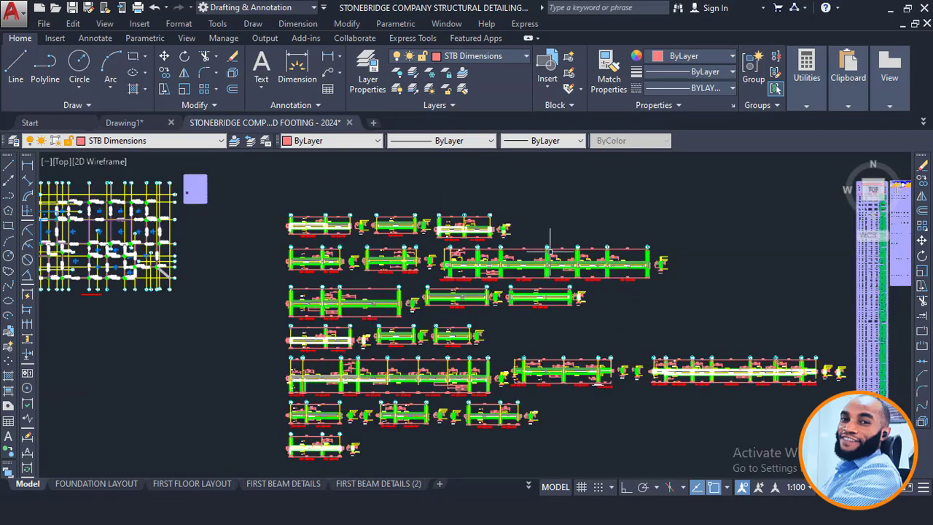
- Locate the completed beam detail sheets and examine how the title BEAM 4 (225 x 450) is placed beneath its beam
mouse_move(634, 218)
middle_mouse_down()
mouse_move(537, 164)
mouse_move(517, 106)
middle_mouse_up()
middle_click_drag(590, 296, 556, 168)
scroll(556, 168, "down", 2)
scroll(561, 295, "down", 2)
middle_click_drag(547, 275, 542, 129)
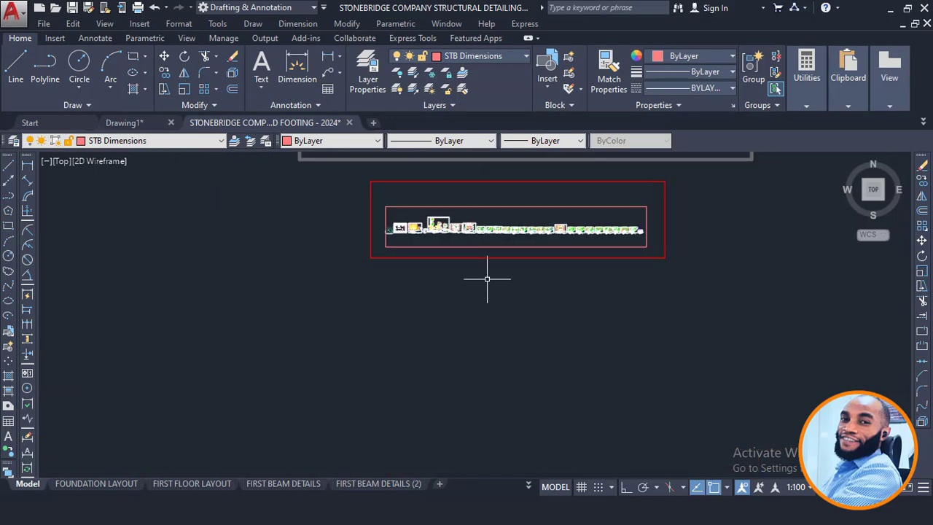
scroll(481, 255, "up", 4)
scroll(505, 181, "up", 5)
middle_click_drag(517, 212, 517, 287)
scroll(601, 321, "up", 2)
scroll(602, 313, "up", 2)
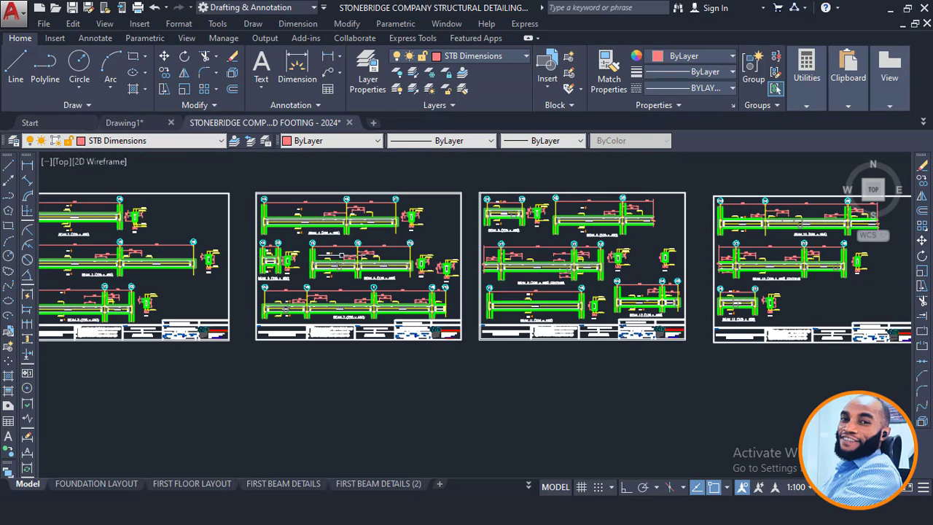
scroll(306, 237, "up", 5)
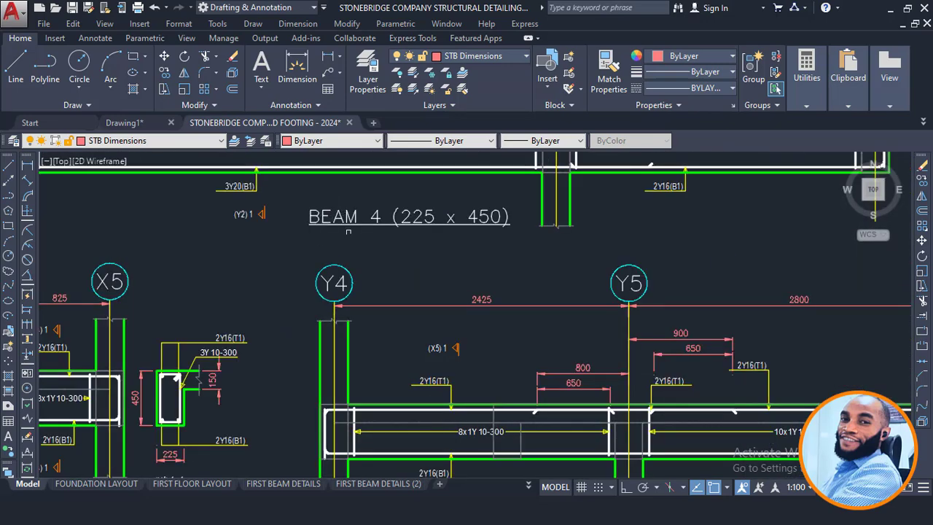
middle_click_drag(374, 222, 441, 286)
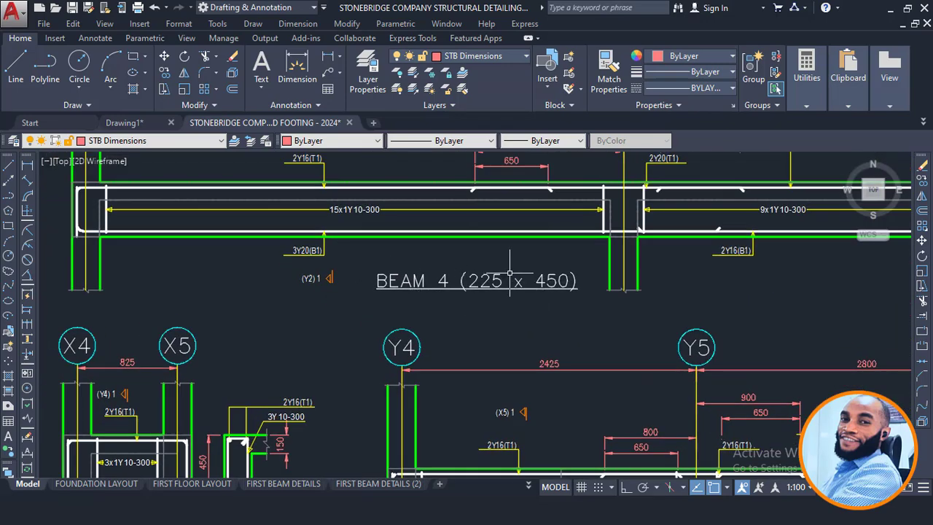
- Compare the beam titles on the neighbouring sheets, including BEAM 2 (225 x 450), and survey the row of completed sheets
scroll(509, 274, "down", 5)
scroll(508, 298, "down", 2)
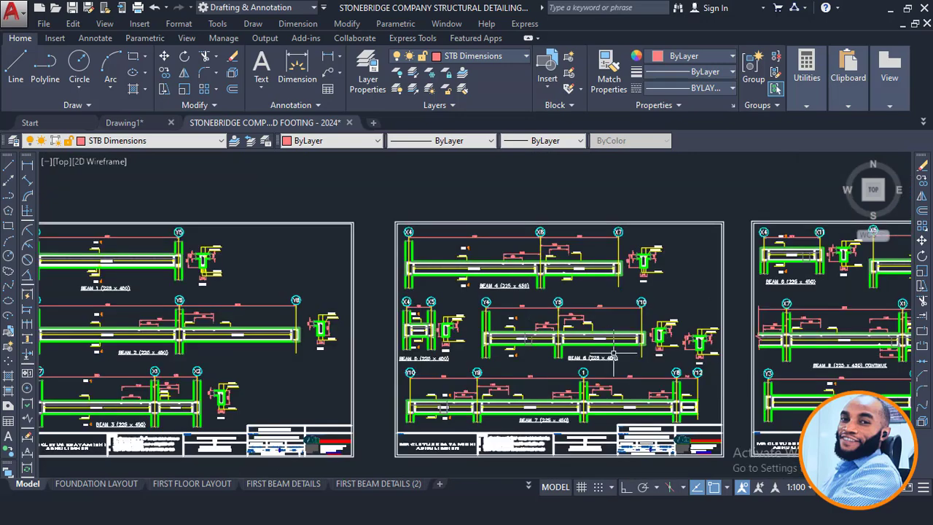
scroll(500, 301, "up", 2)
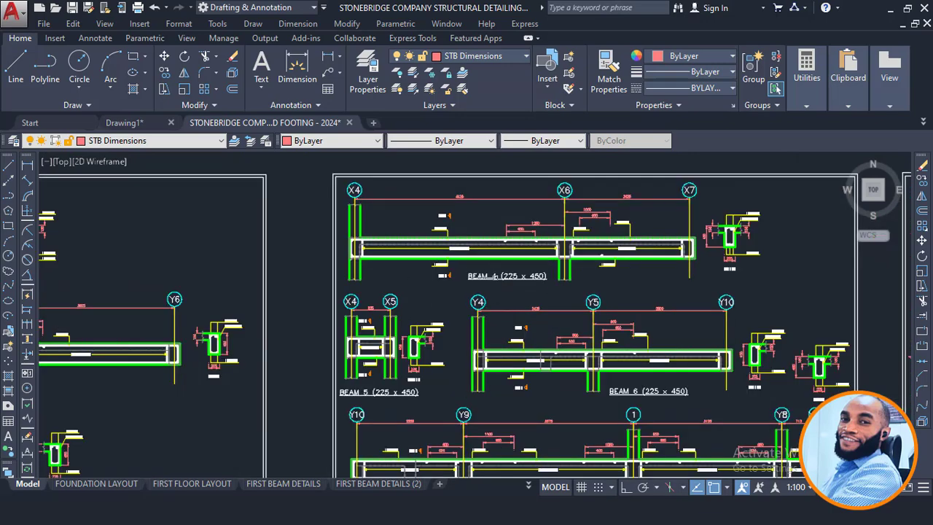
scroll(495, 276, "down", 4)
scroll(246, 306, "up", 8)
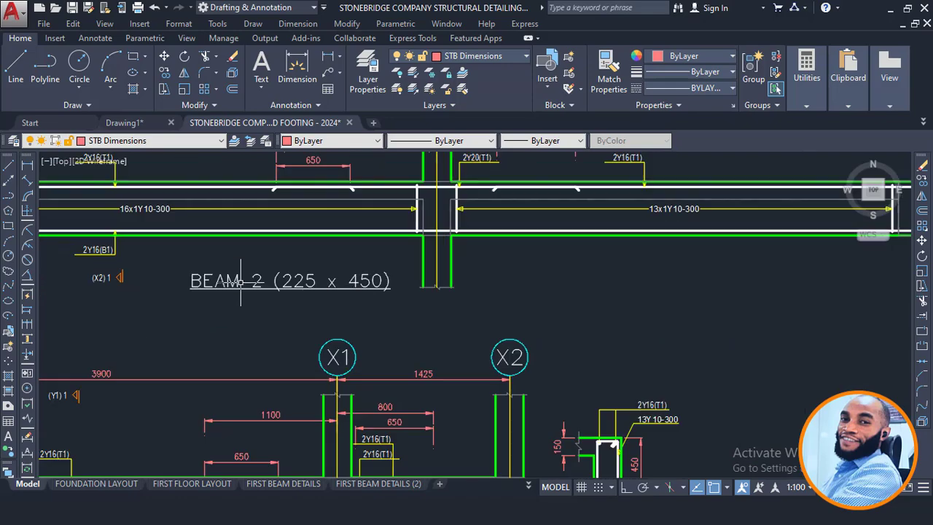
middle_click_drag(244, 280, 370, 316)
scroll(457, 311, "down", 10)
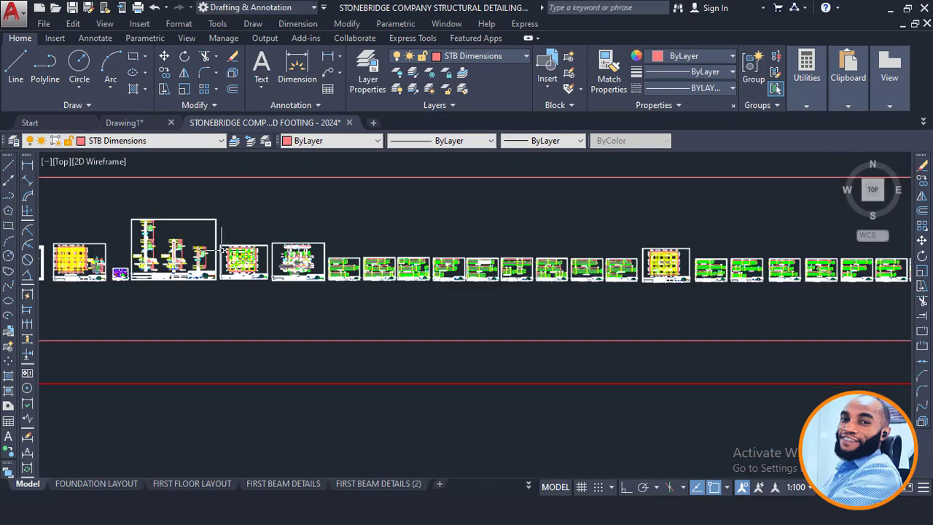
scroll(287, 246, "down", 4)
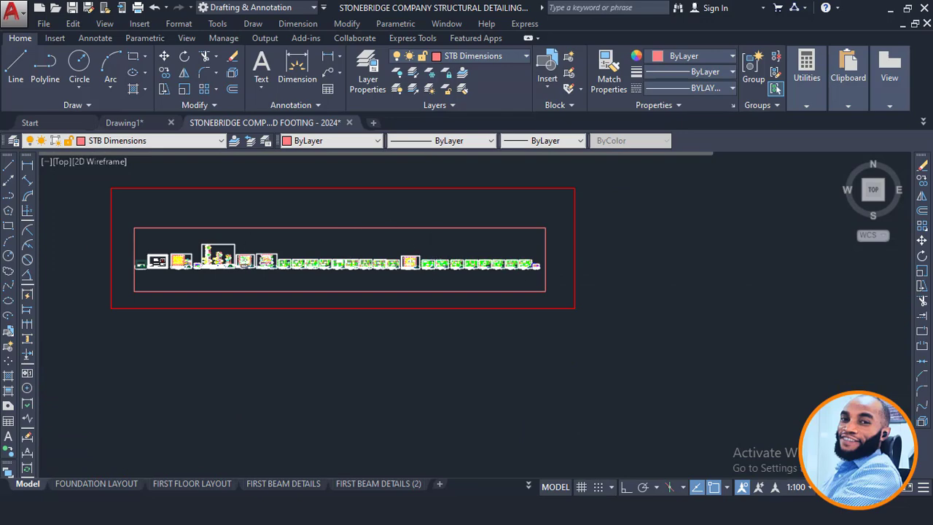
scroll(180, 268, "up", 5)
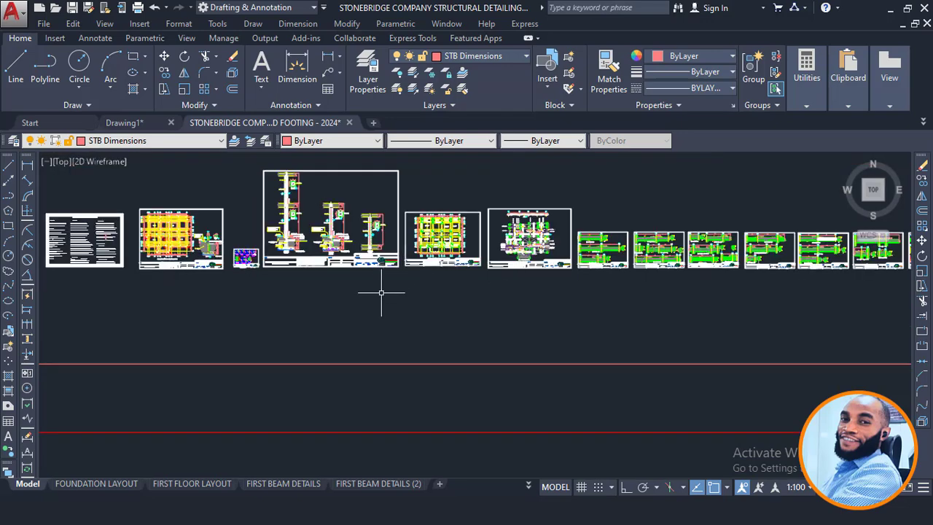
- Survey the drawing beyond the row of completed sheets to locate the raw beam details
middle_click_drag(404, 286, 487, 407)
scroll(400, 331, "down", 4)
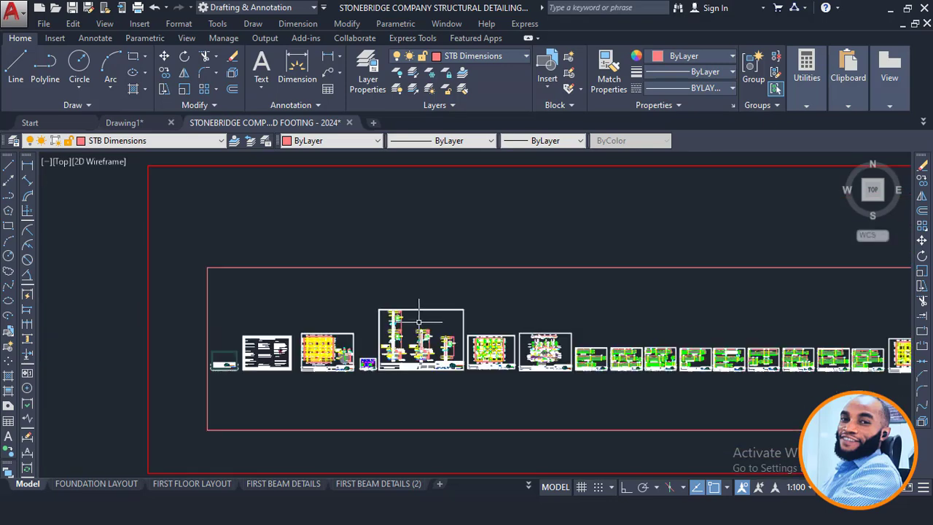
scroll(364, 309, "down", 2)
scroll(351, 270, "down", 4)
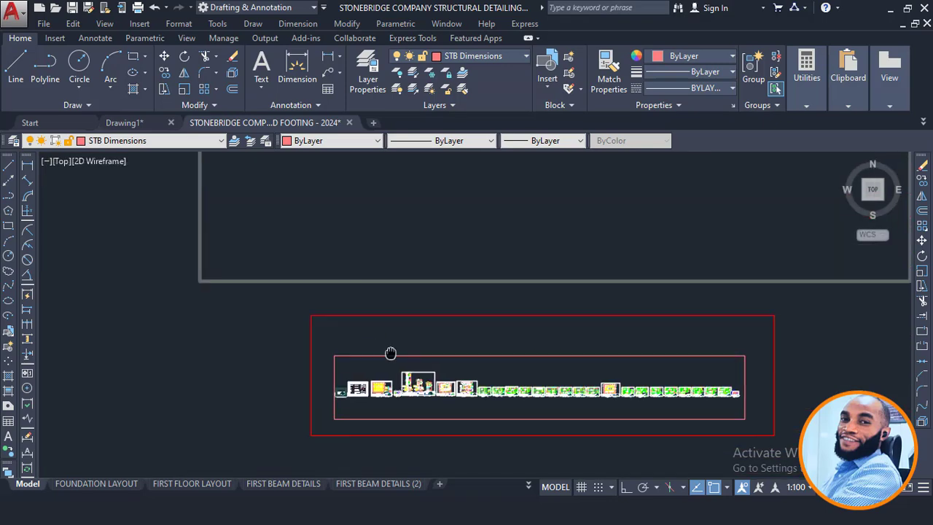
middle_click_drag(365, 331, 337, 430)
scroll(401, 158, "up", 8)
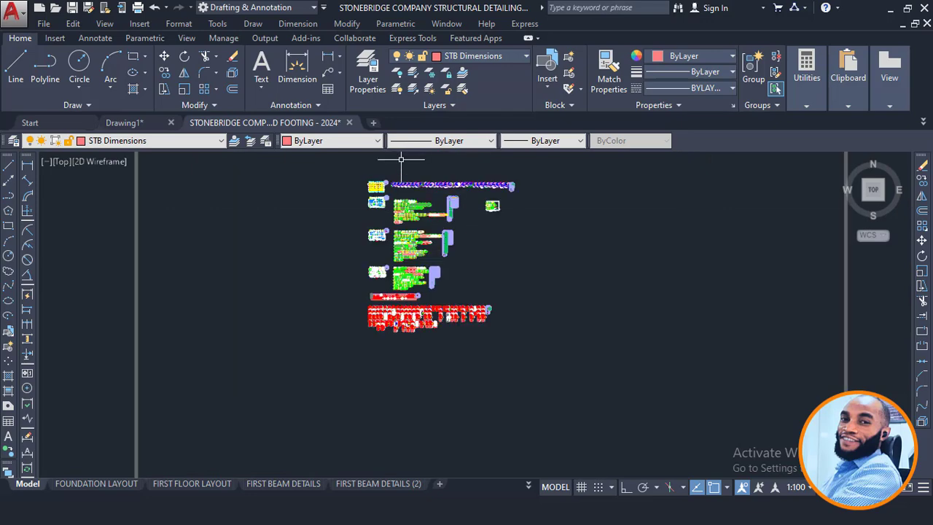
- Copy the 1B14 (225/600) beam detail between X2 and X6, with its cross-section, to the clipboard in Drawing1
left_click(129, 122)
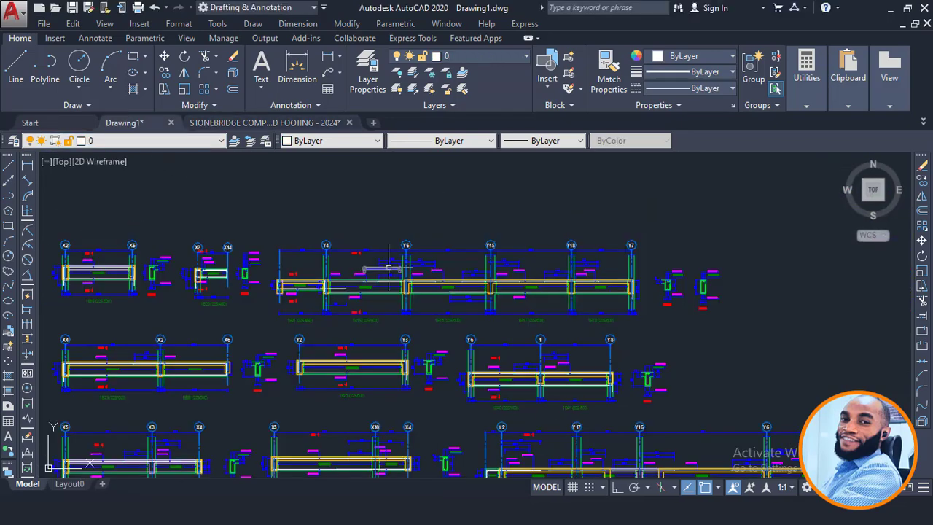
scroll(382, 268, "down", 5)
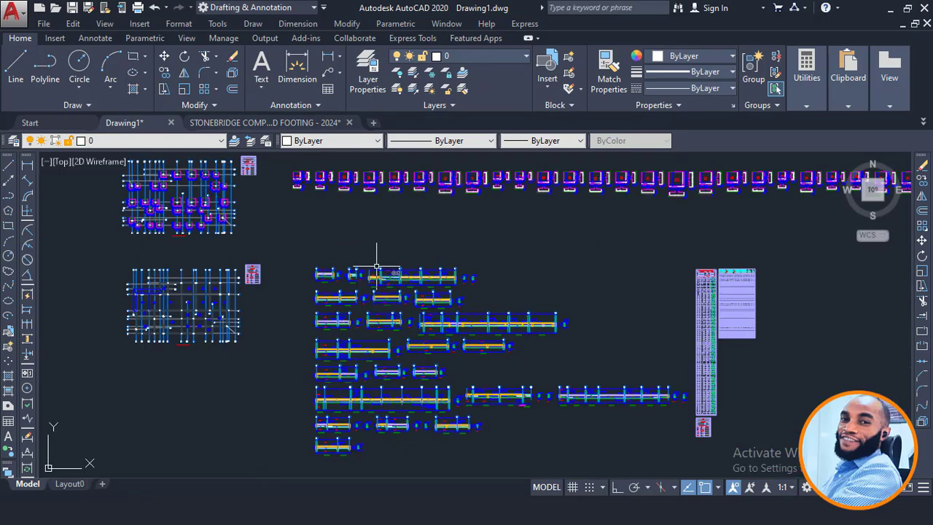
scroll(377, 268, "up", 4)
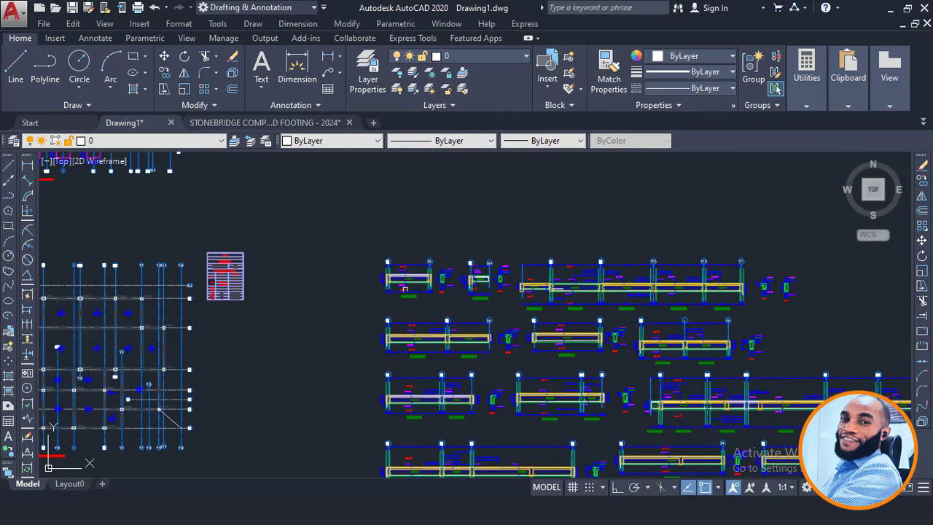
scroll(404, 288, "up", 3)
left_click(339, 209)
scroll(487, 301, "up", 2)
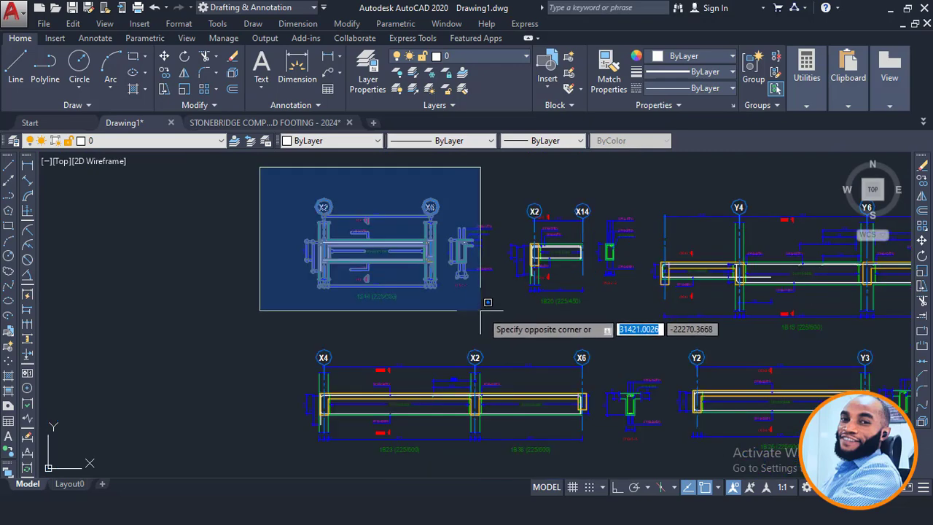
left_click(513, 315)
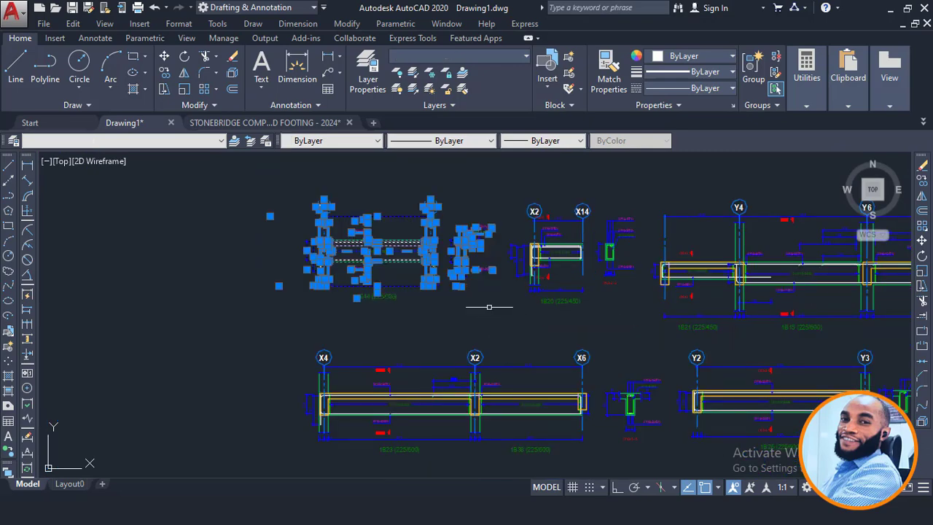
right_click(280, 216)
mouse_move(354, 230)
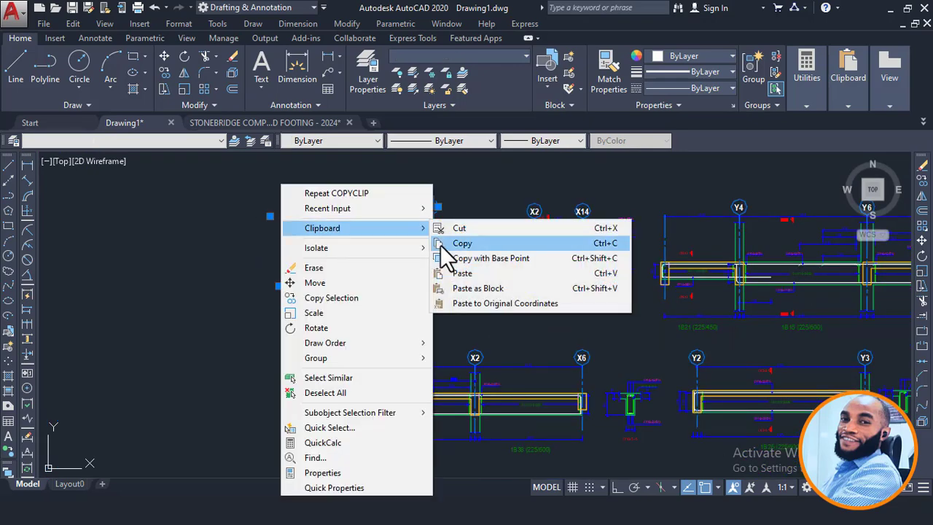
left_click(446, 246)
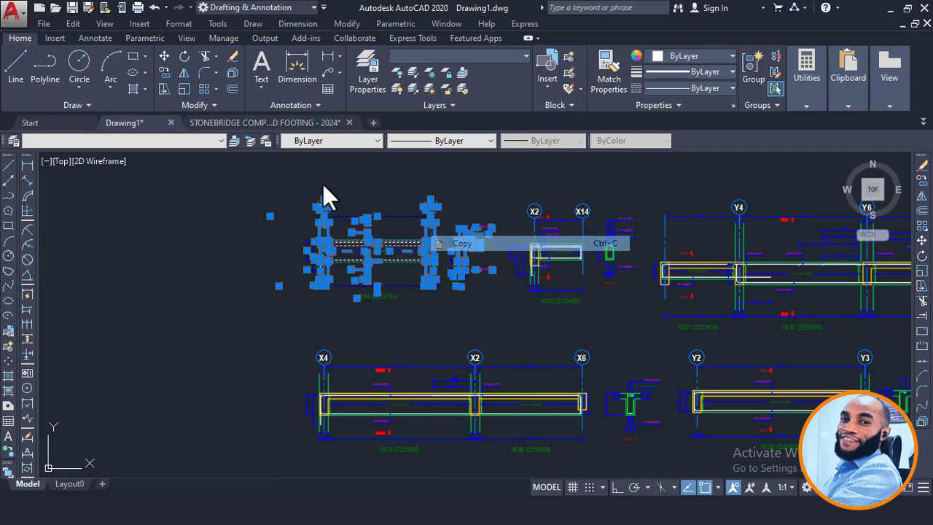
- Return to the STONEBRIDGE structural detailing drawing and find an empty area beside the raw details
left_click(291, 121)
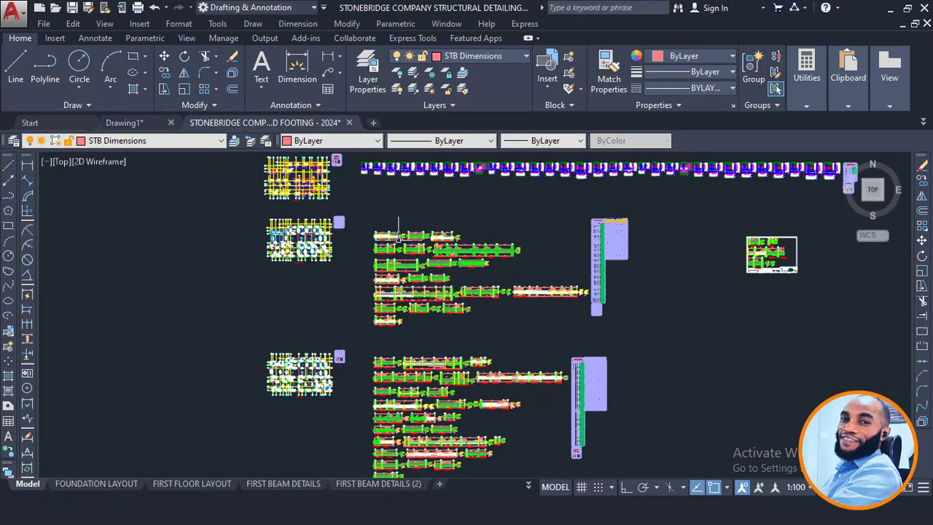
scroll(408, 266, "down", 4)
middle_click_drag(472, 289, 352, 272)
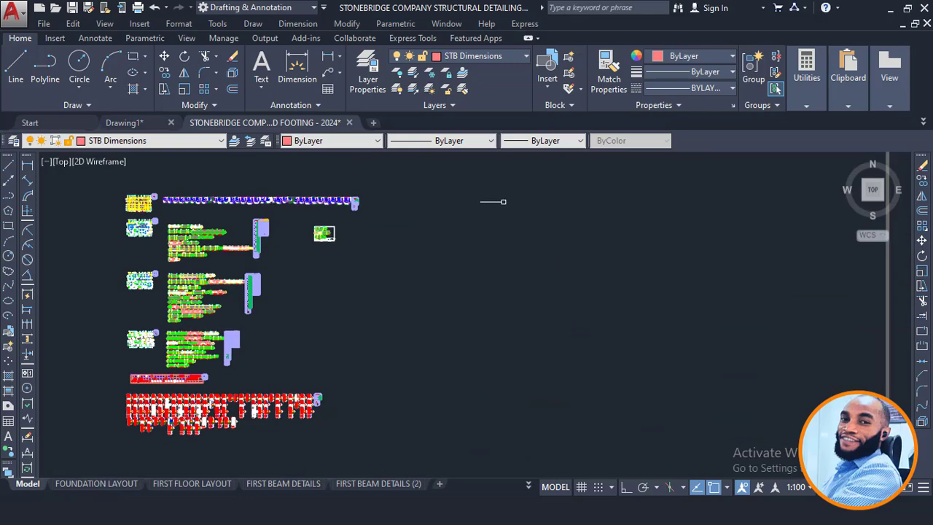
right_click(501, 201)
mouse_move(630, 244)
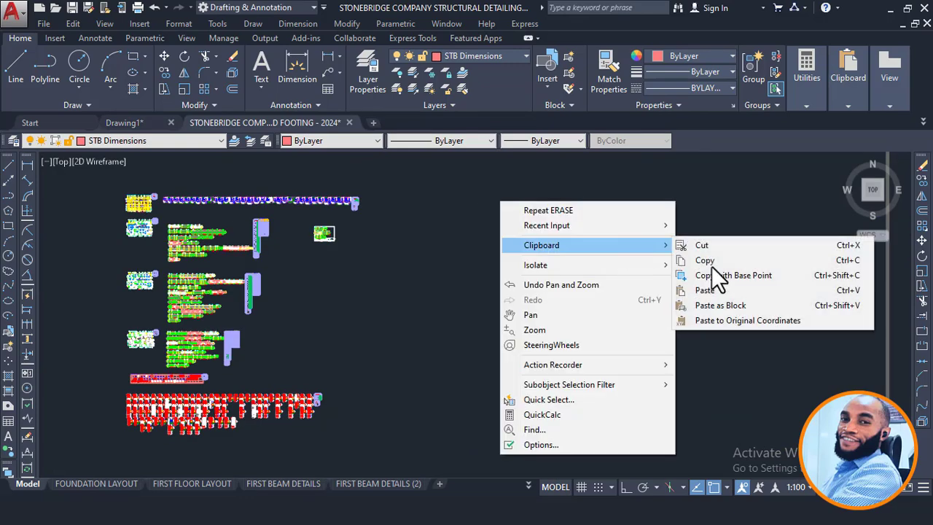
left_click(710, 289)
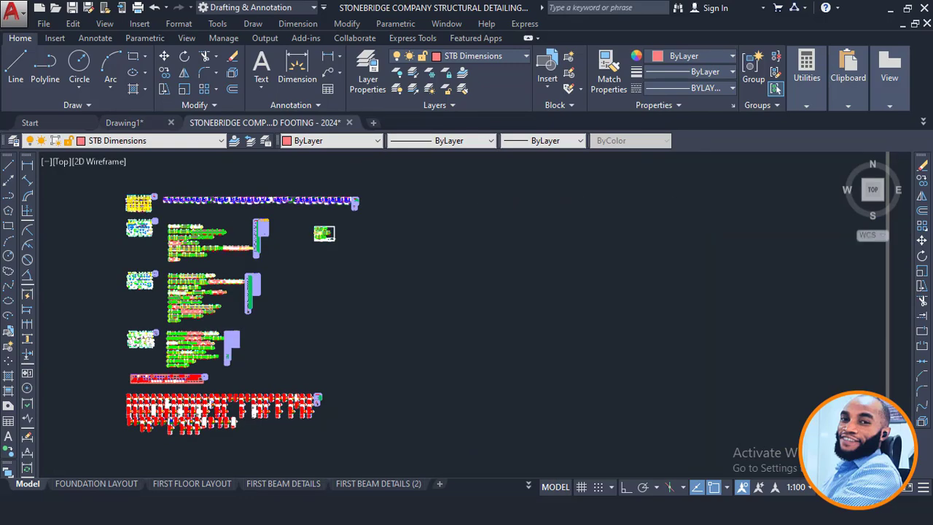
left_click(742, 360)
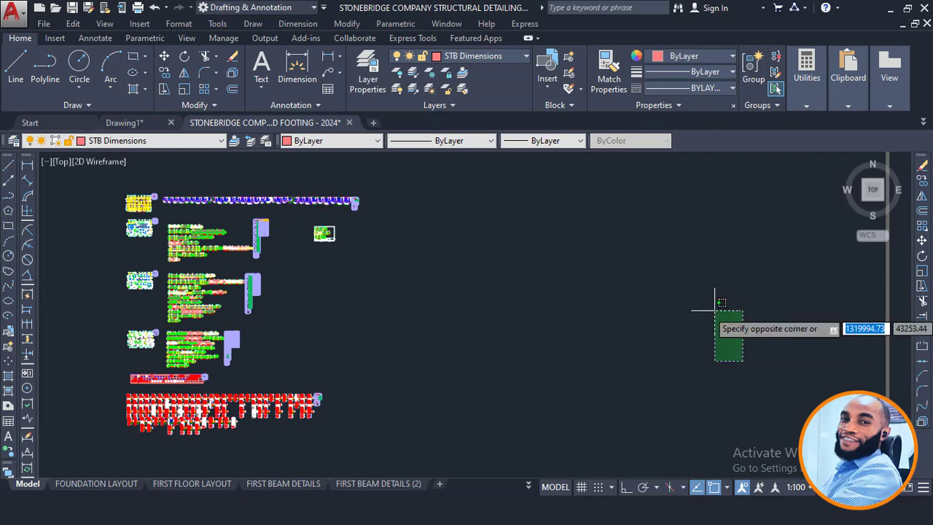
left_click(708, 301)
- Paste the copied 1B14 beam detail into the empty area beside the raw details
right_click(601, 239)
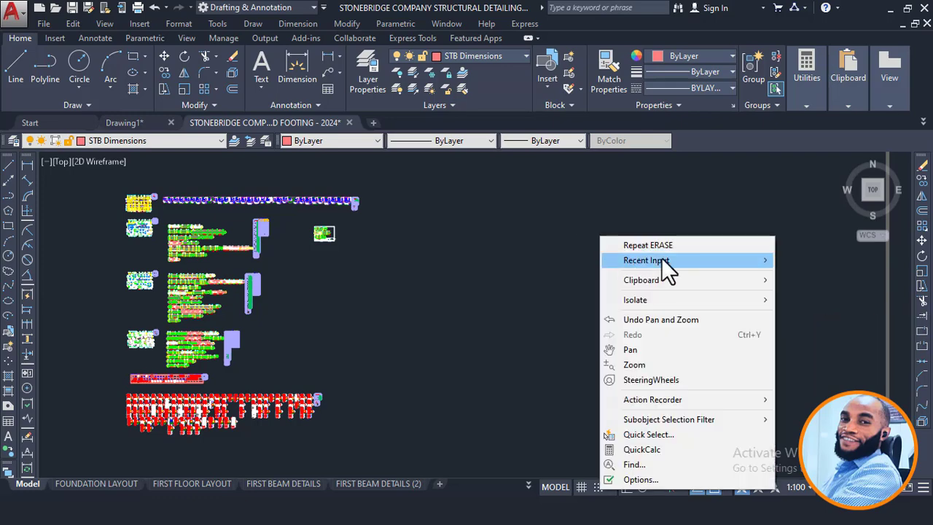
mouse_move(694, 278)
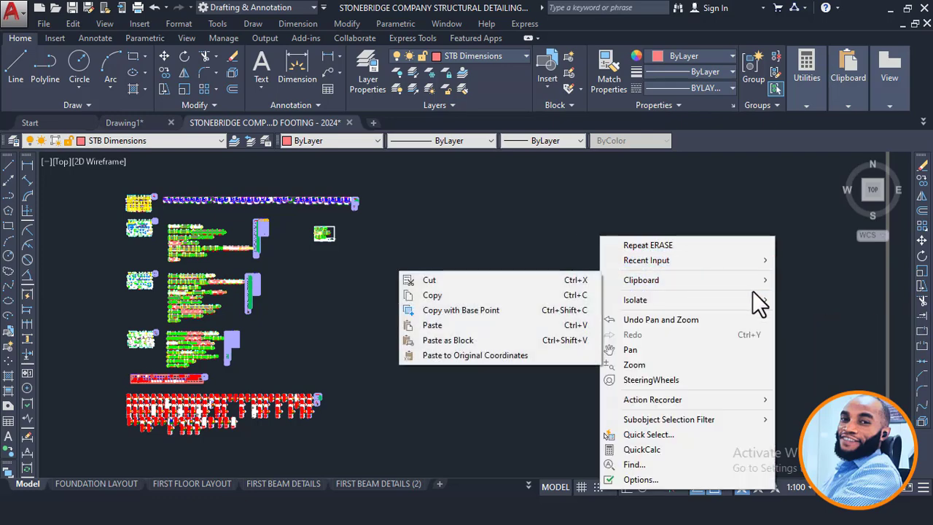
left_click(458, 326)
left_click(492, 295)
scroll(495, 288, "up", 6)
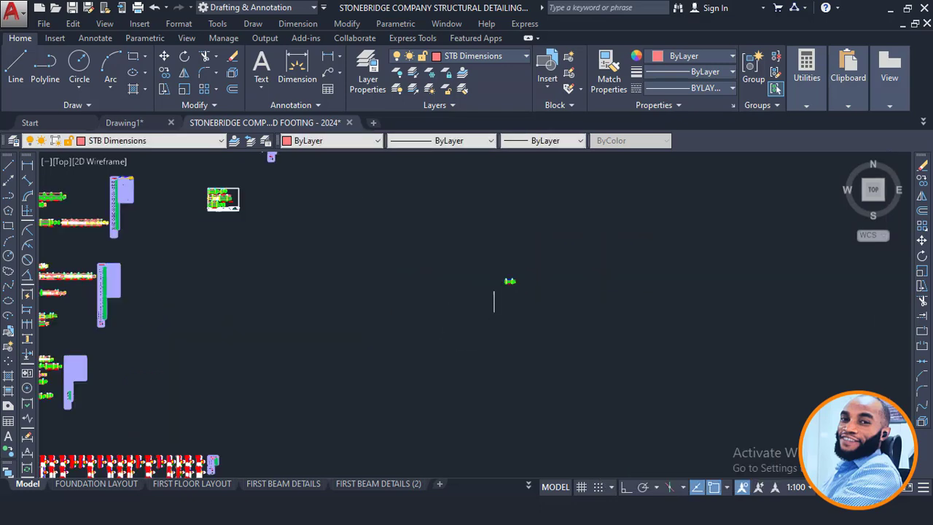
scroll(528, 269, "up", 4)
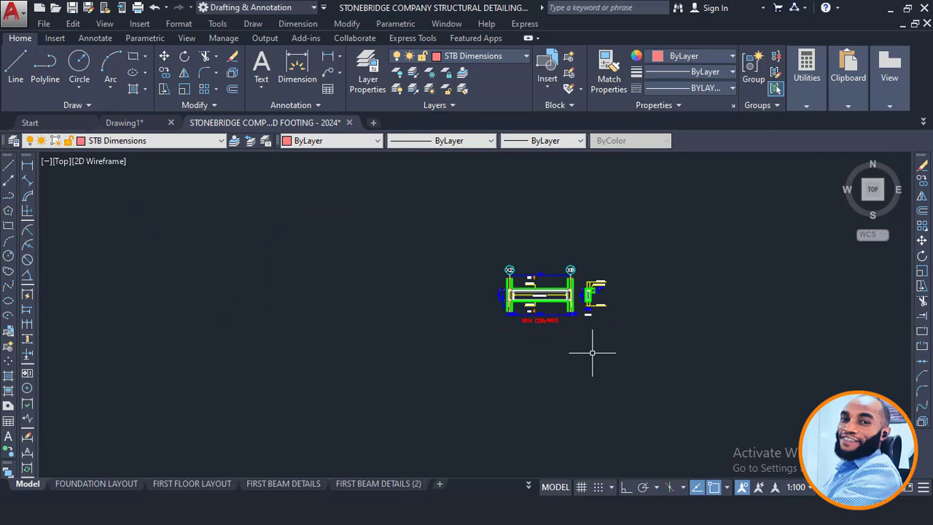
scroll(542, 289, "up", 4)
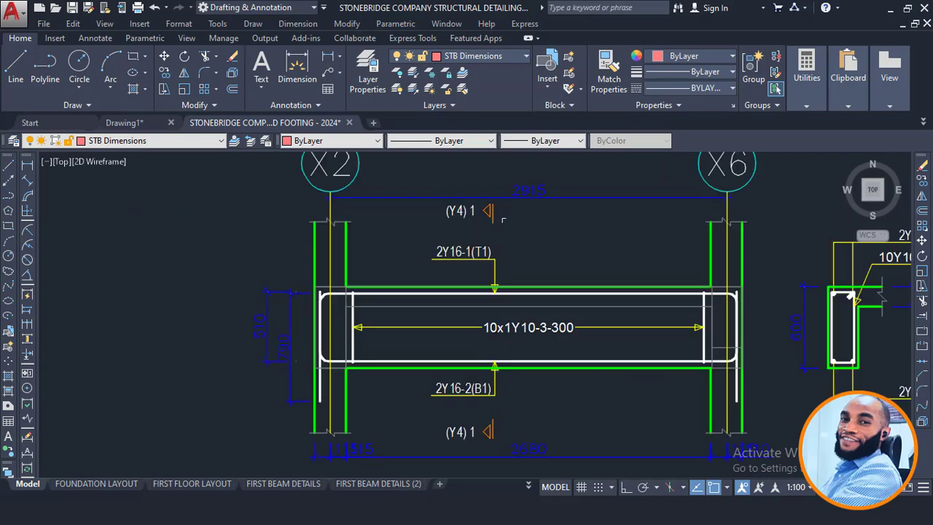
- Delete the vertical bar dimensions beside support X2 and the dimension chain beneath the pasted 1B14 beam
scroll(414, 227, "down", 1)
middle_click_drag(347, 279, 339, 249)
left_click(317, 241)
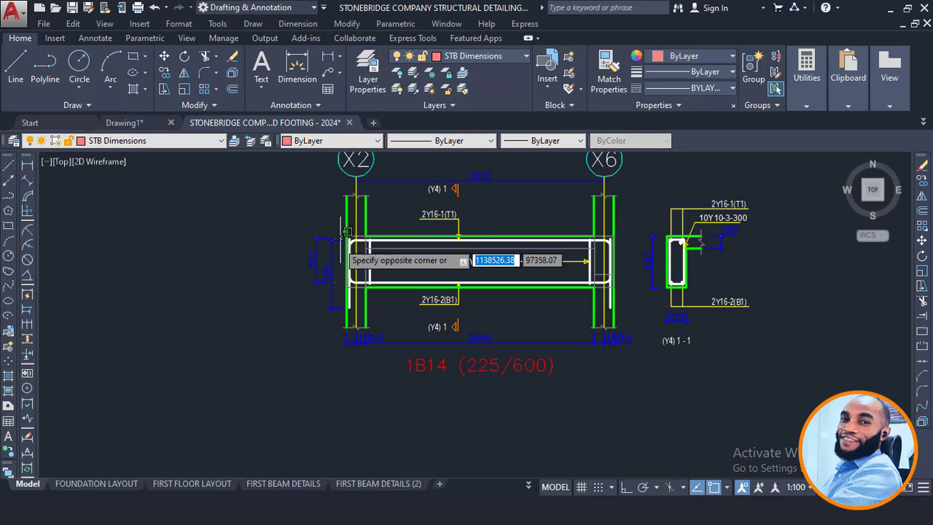
left_click(384, 290)
scroll(641, 340, "up", 2)
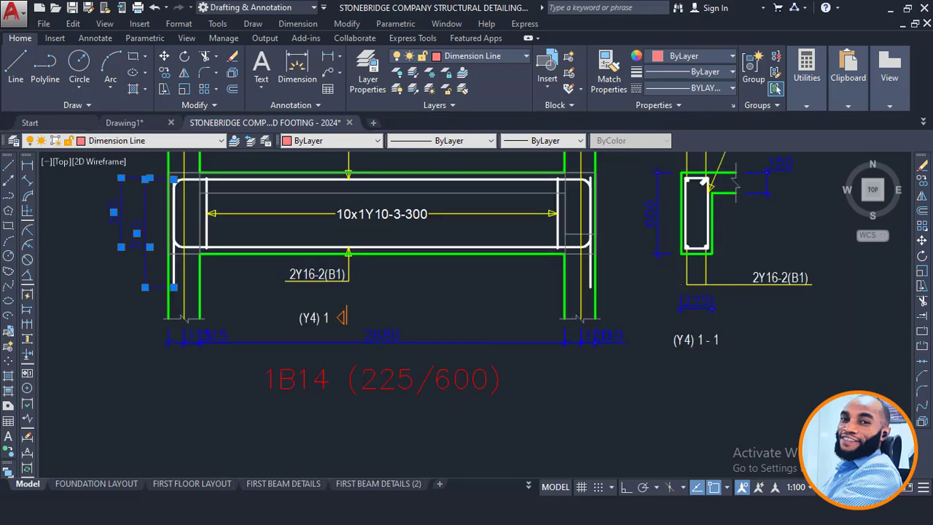
left_click(639, 332)
left_click(180, 339)
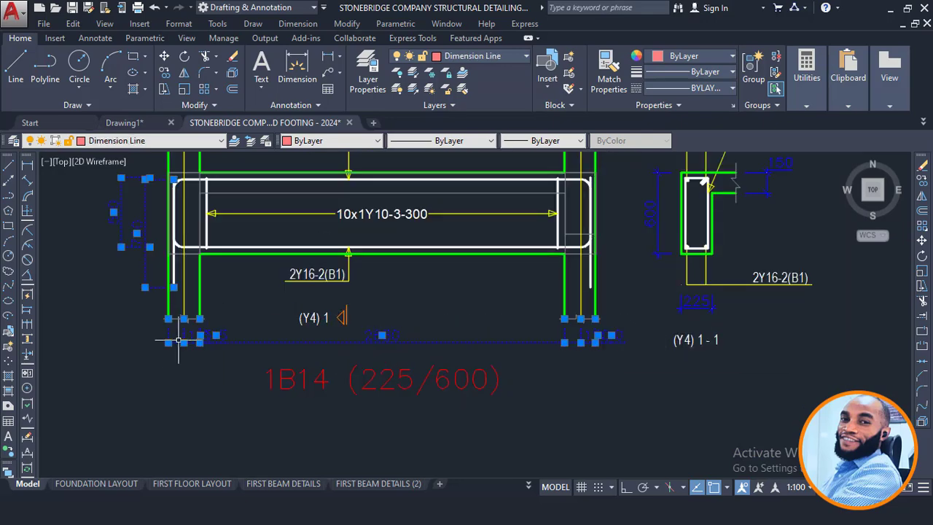
key("Escape")
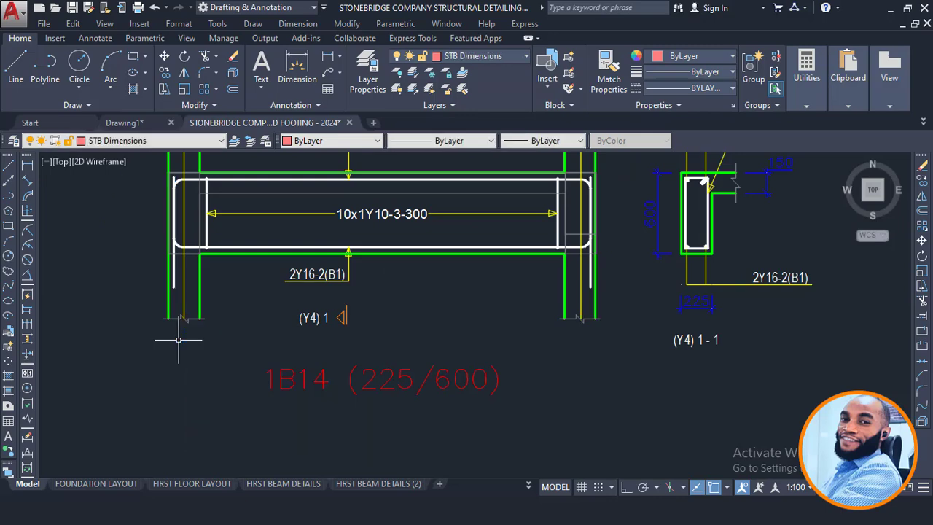
- Apply the NLNG DIM 50 dimension style to all dimensions similar to the X2 to X6 span dimension
scroll(156, 323, "down", 2)
middle_click_drag(313, 319, 351, 376)
left_click(364, 216)
left_click(349, 223)
right_click(369, 190)
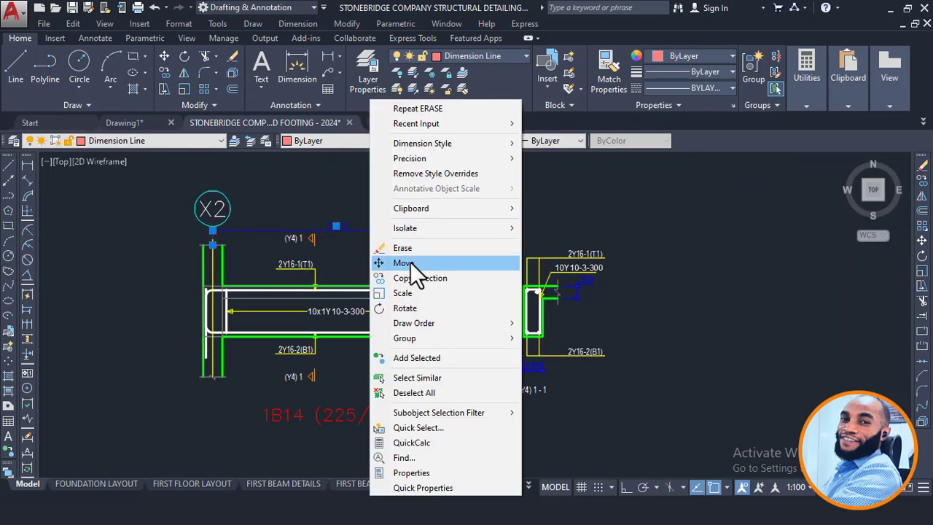
left_click(440, 379)
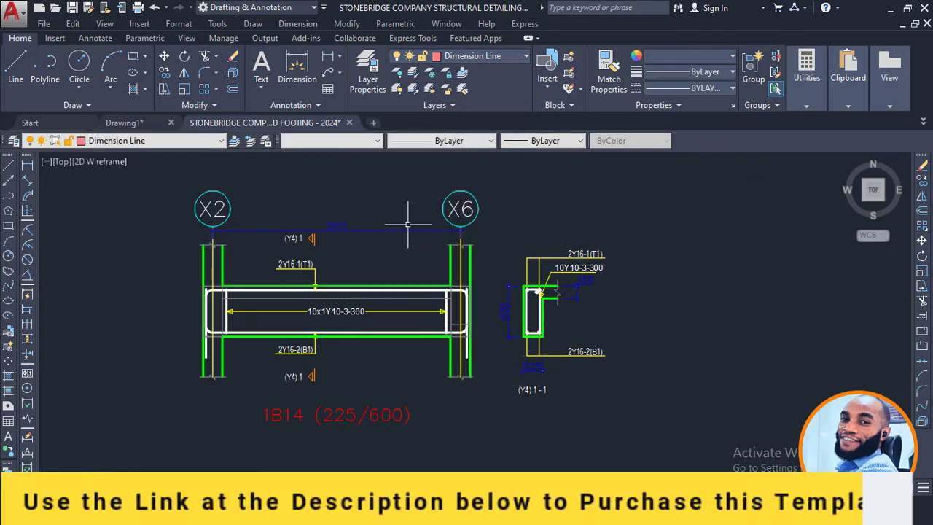
key("ctrl+1")
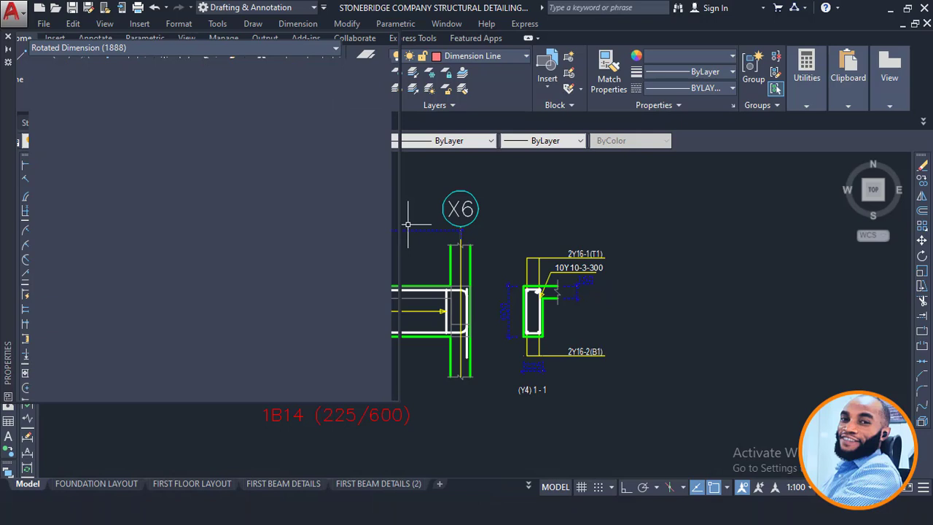
left_click(231, 210)
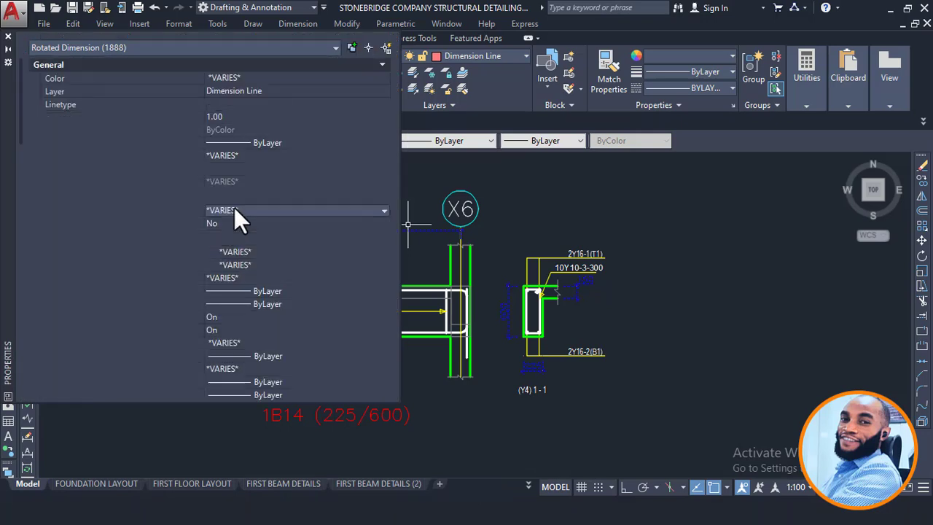
left_click(235, 210)
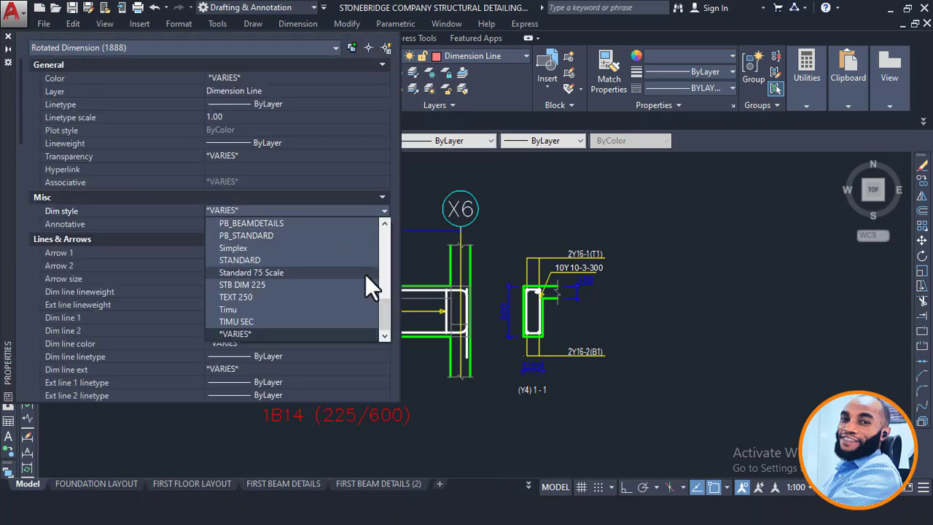
left_click_drag(389, 313, 388, 281)
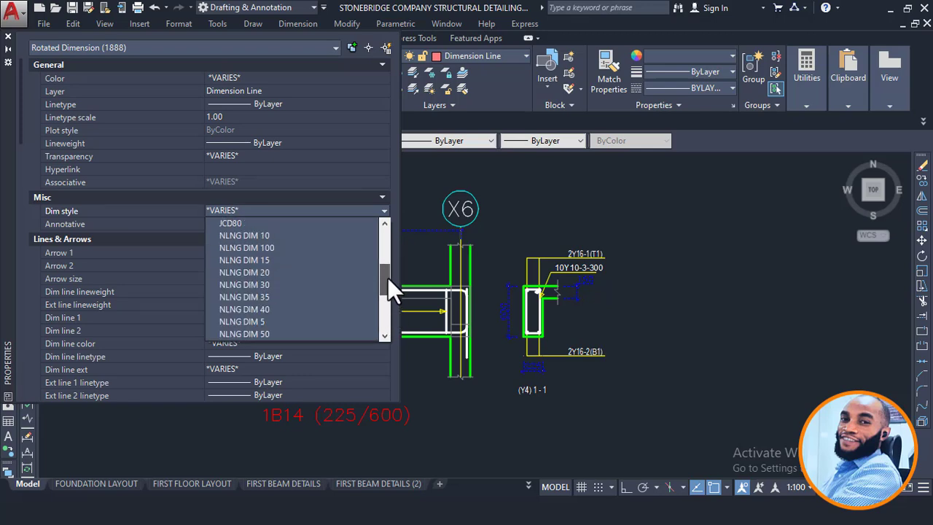
left_click(265, 333)
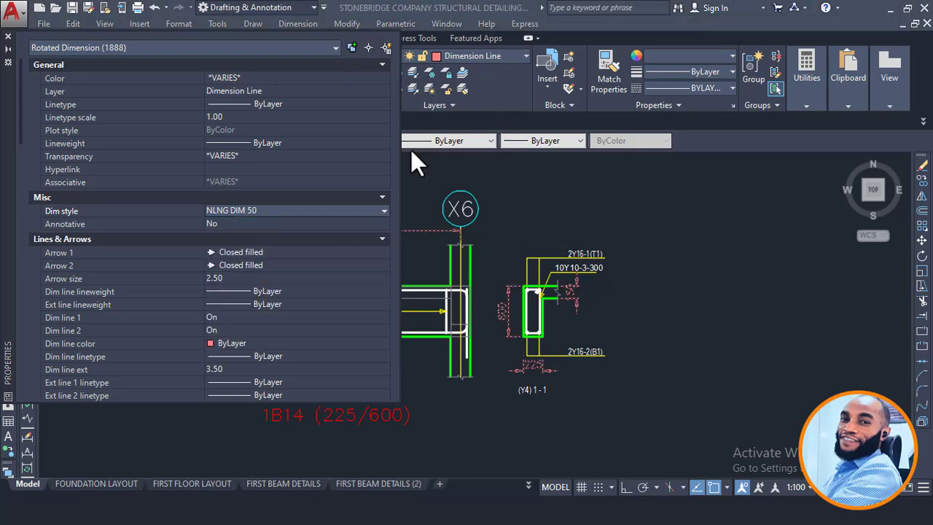
left_click(8, 38)
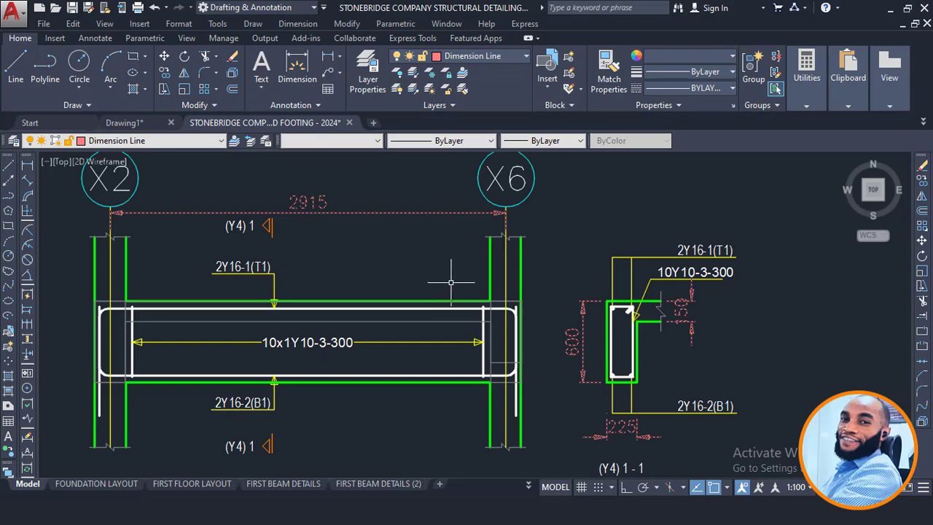
key("Escape")
- Compare the restyled 1B14 beam detail with its original version in Drawing1
middle_click_drag(452, 275, 470, 262)
scroll(453, 270, "down", 2)
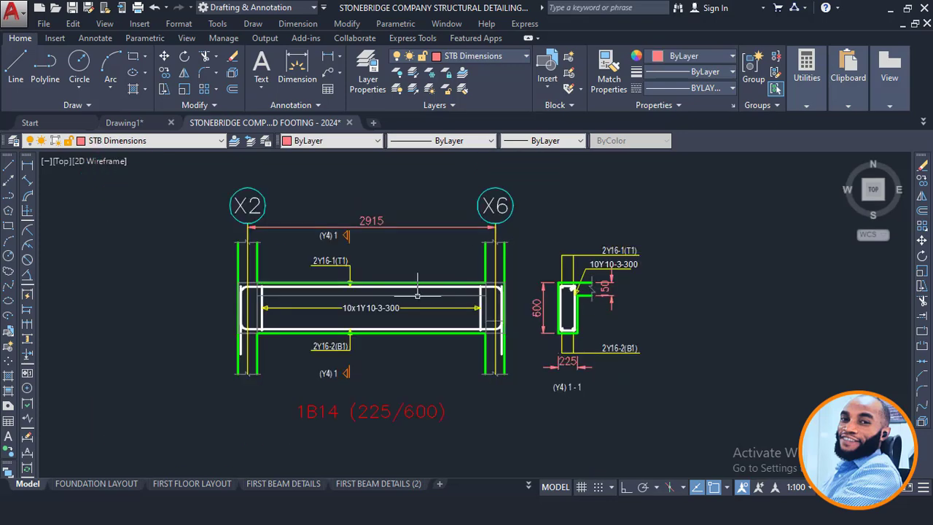
scroll(360, 261, "up", 2)
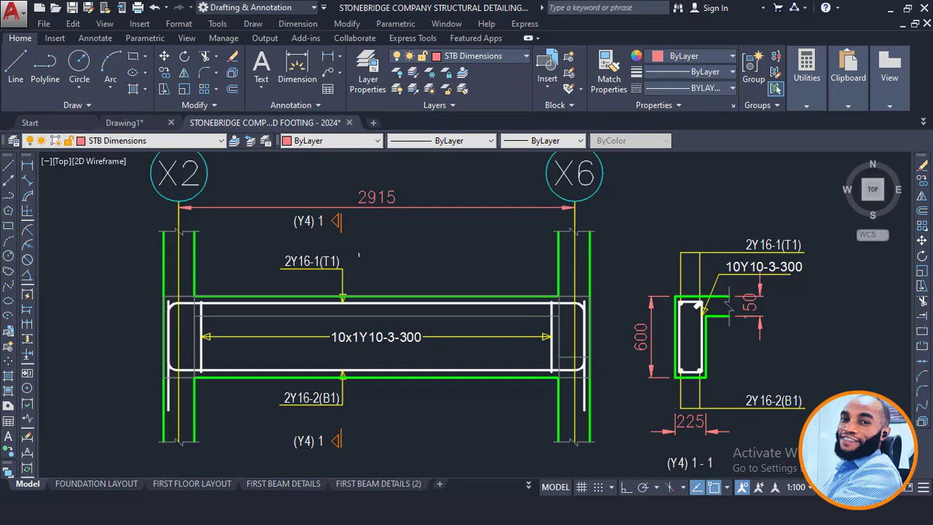
left_click(129, 121)
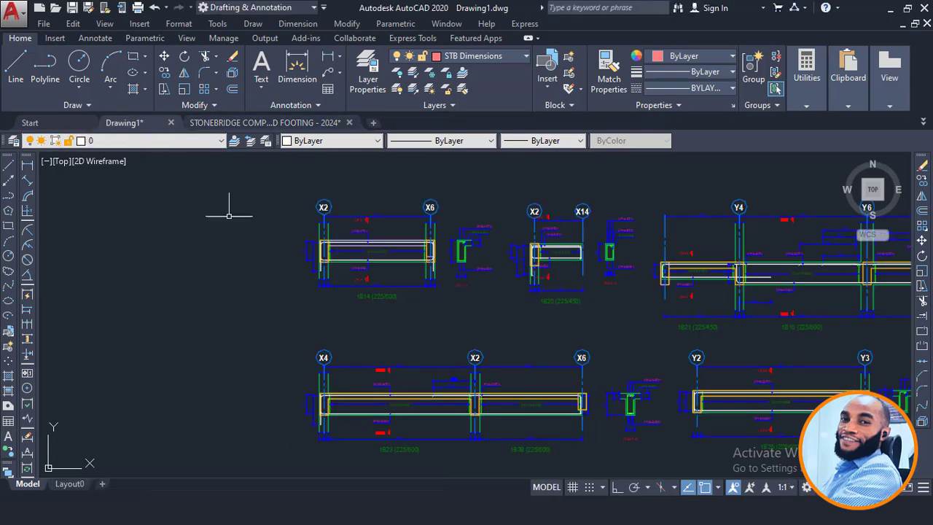
scroll(348, 210, "up", 2)
middle_click_drag(416, 225, 389, 230)
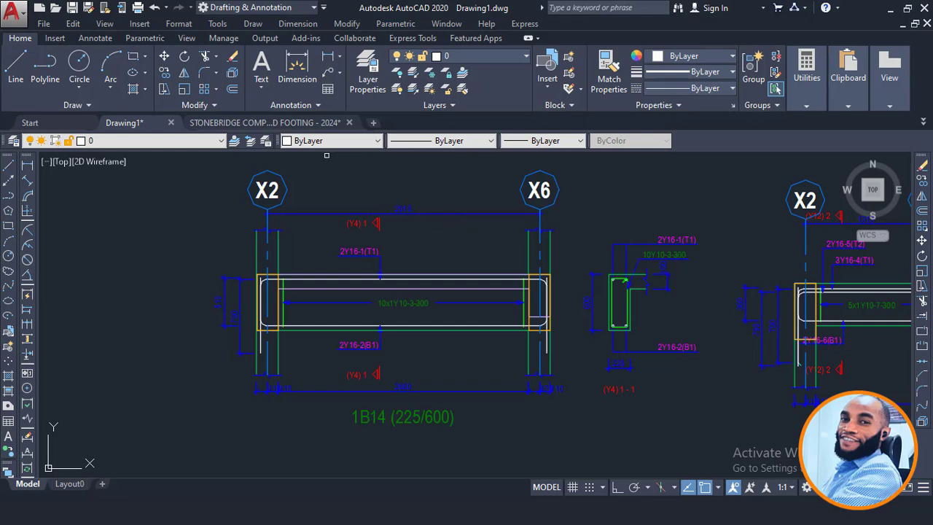
middle_click_drag(445, 247, 415, 251)
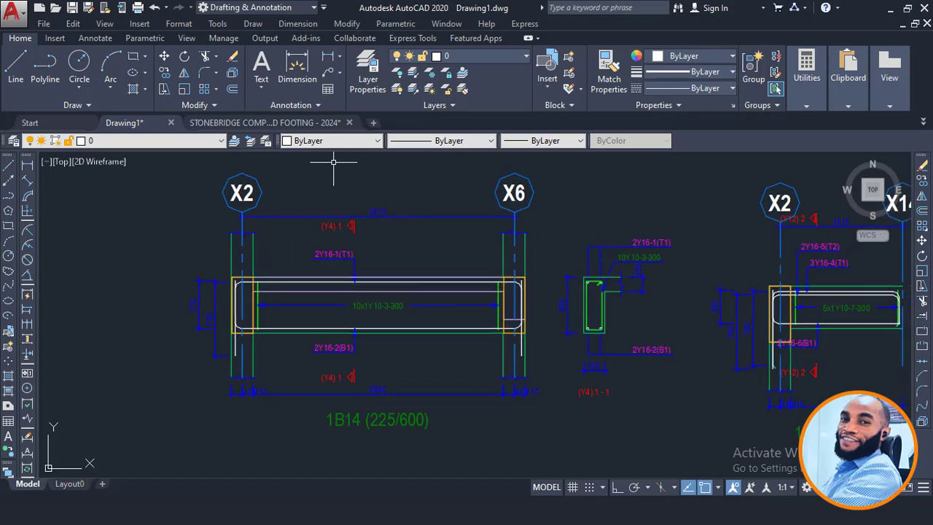
- Switch to the StoneBridge_Template2024 workbook in Excel to view the detailing template catalogue
left_click(330, 120)
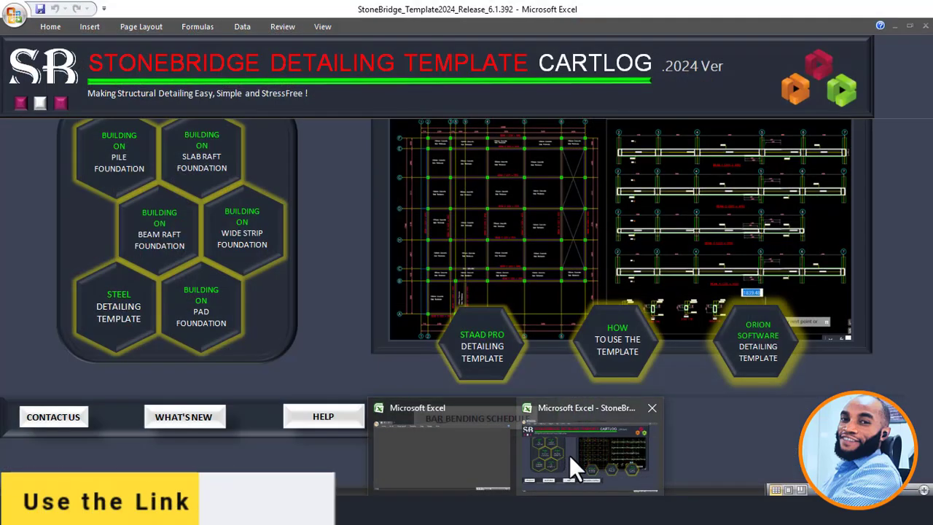
left_click(573, 468)
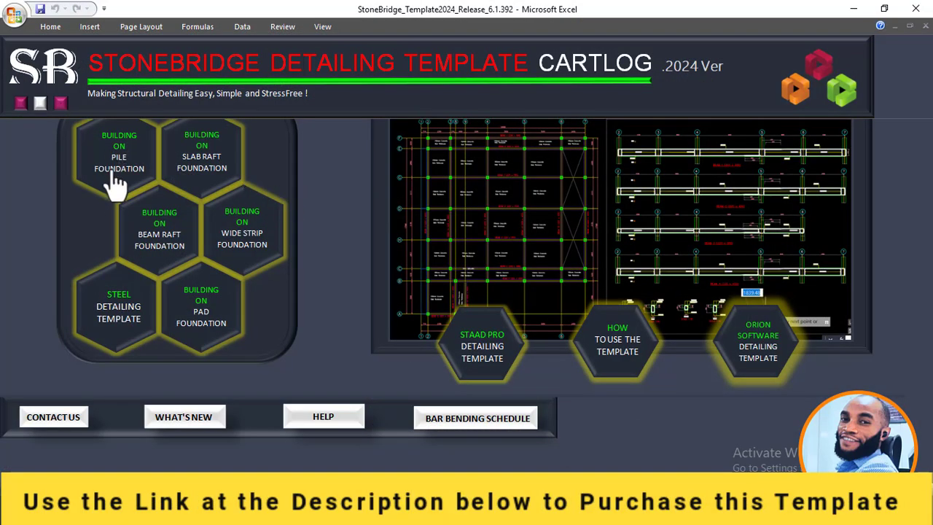